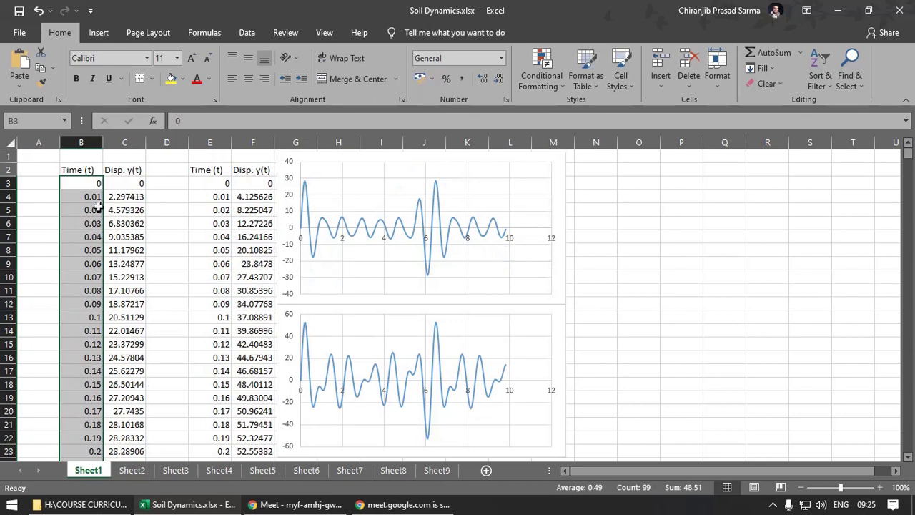
Examine the two time and displacement data sets on Sheet1 together with the chart plotted from each.
click(93, 199)
mouse_move(130, 197)
mouse_down()
mouse_move(129, 413)
mouse_move(134, 198)
mouse_up()
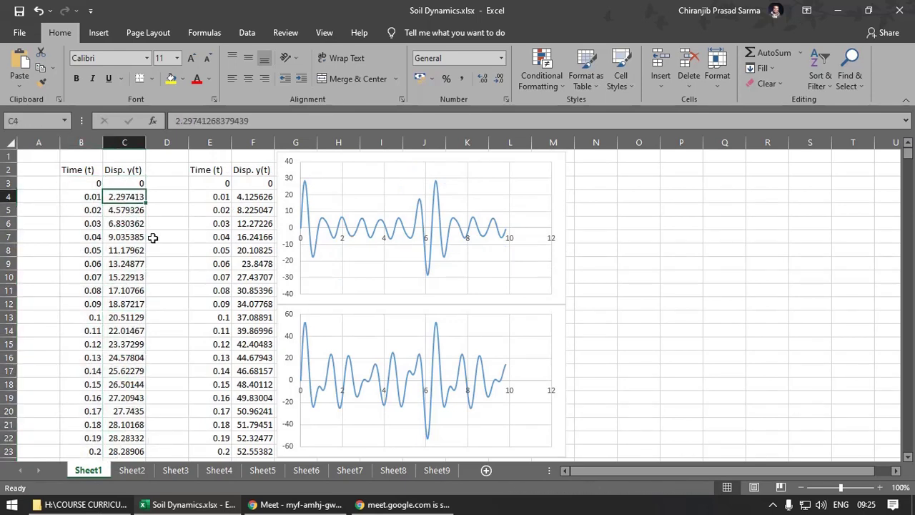
click(132, 175)
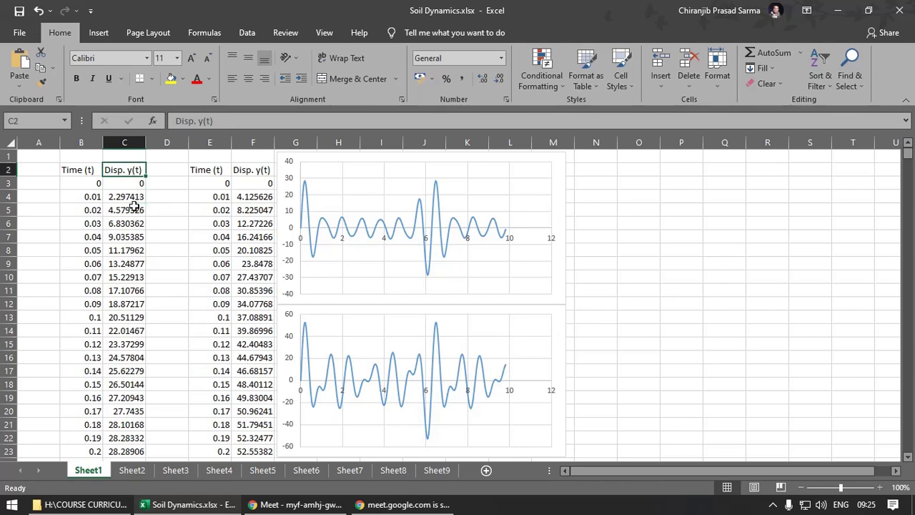
drag(85, 171, 128, 184)
click(132, 185)
drag(127, 184, 132, 330)
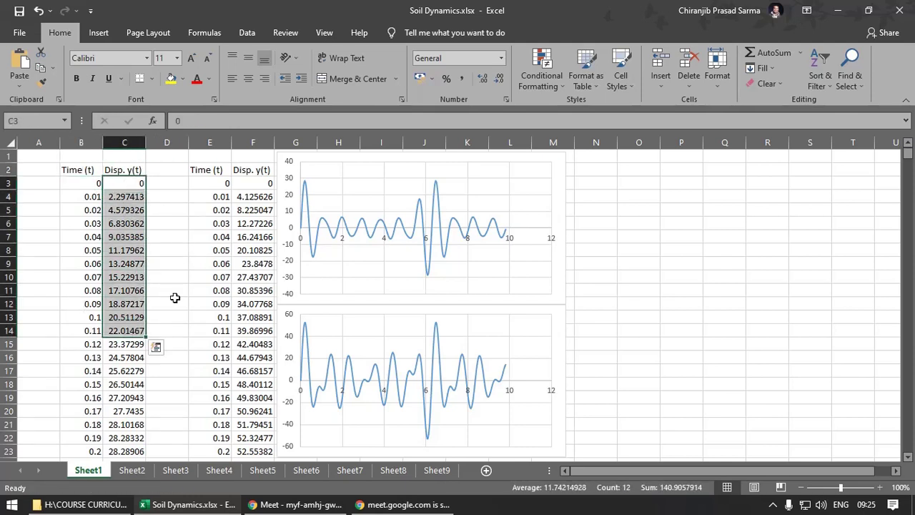
click(171, 291)
click(402, 227)
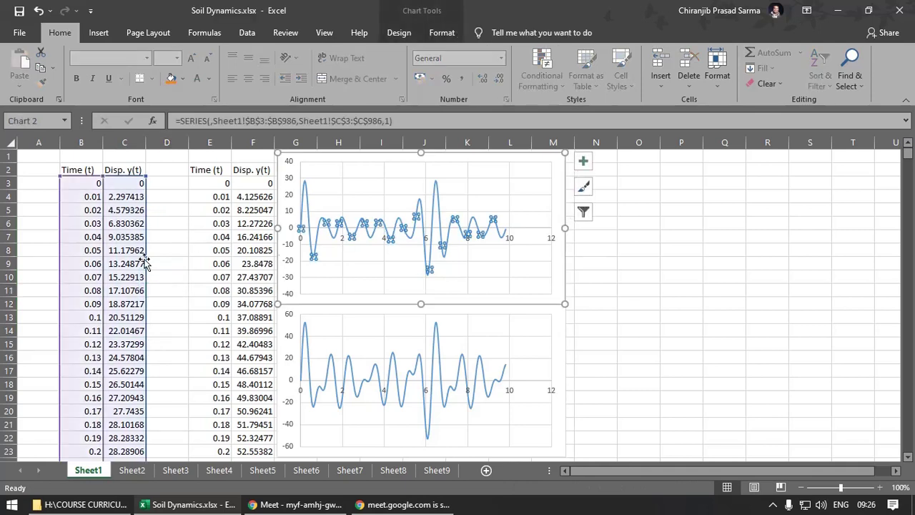
click(193, 223)
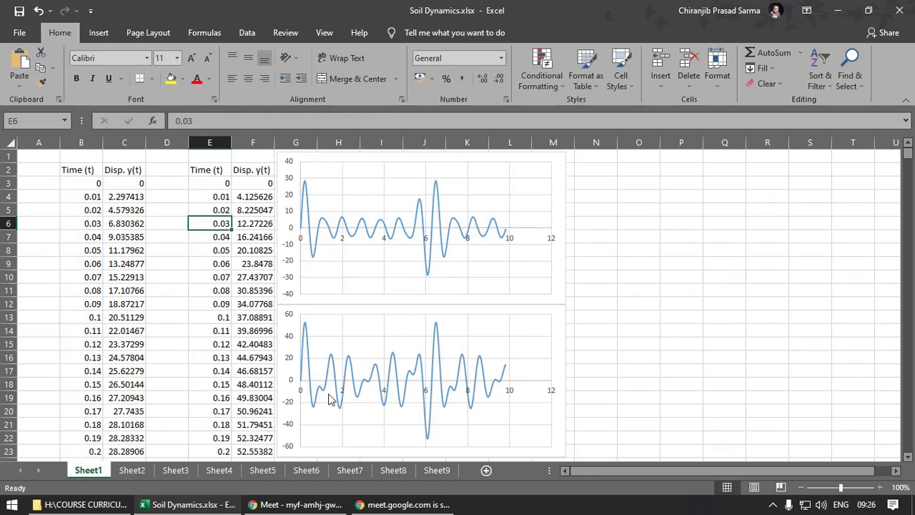
drag(207, 198, 254, 293)
click(639, 384)
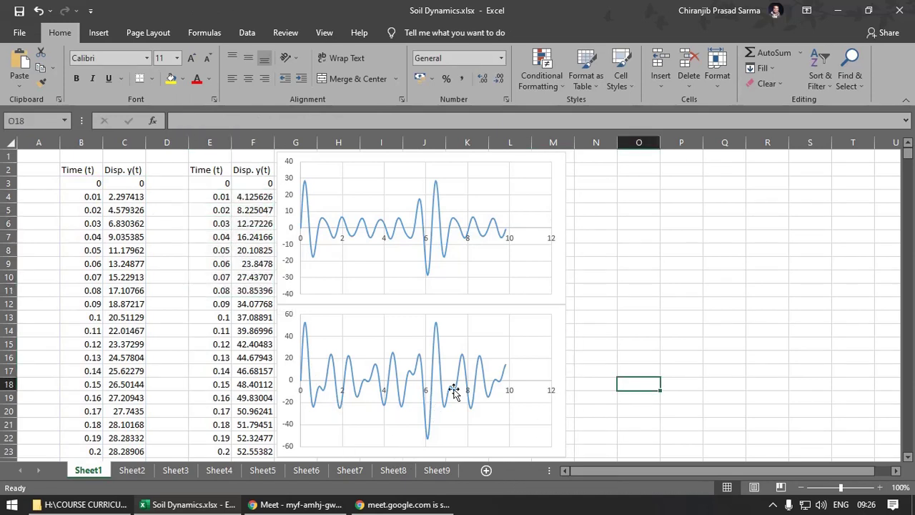
click(418, 372)
click(676, 360)
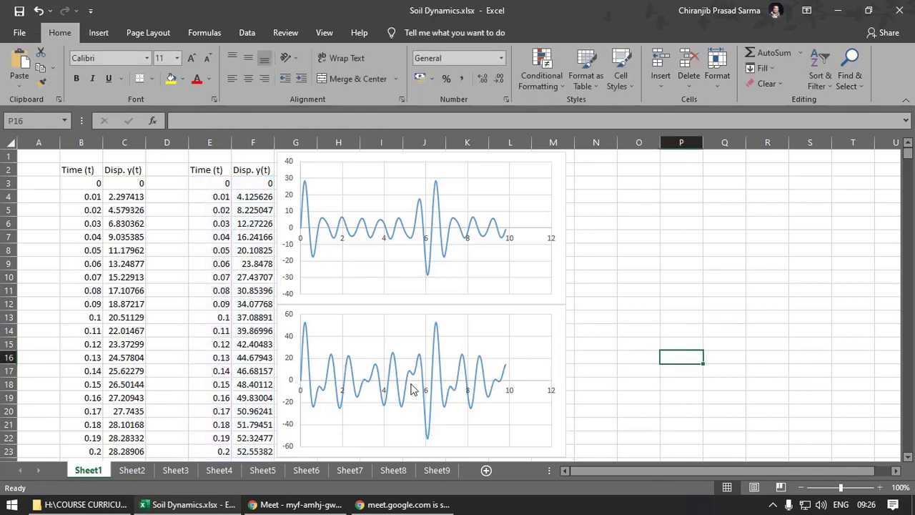
Examine the amplitude and frequency parameters of the three y(t) columns on Sheet2 and the formula in C4.
click(141, 472)
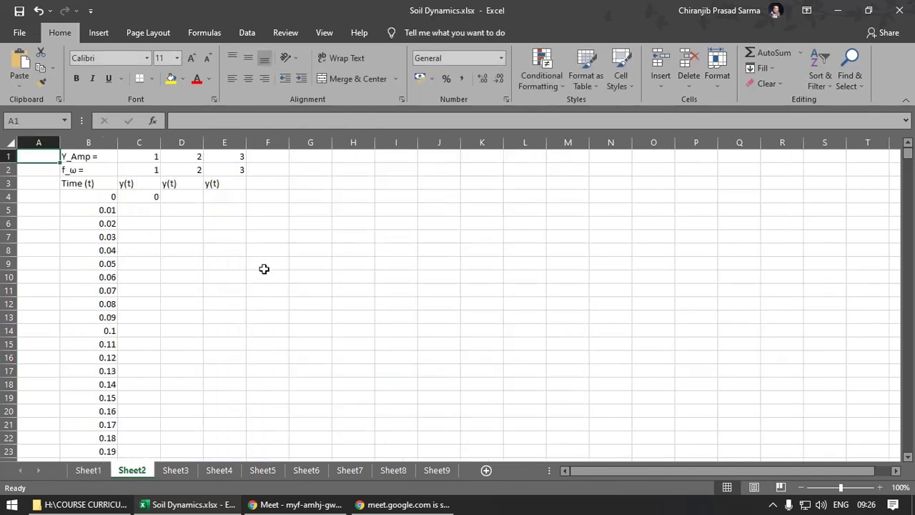
click(264, 269)
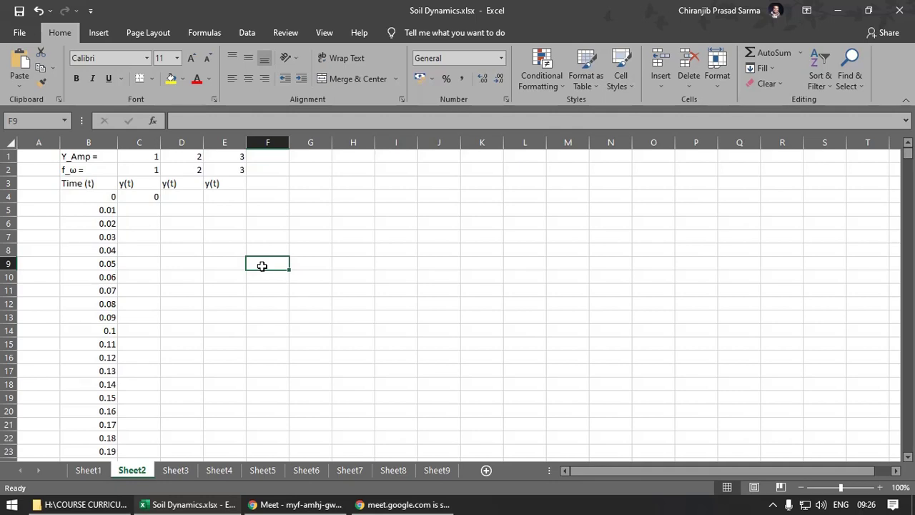
click(138, 197)
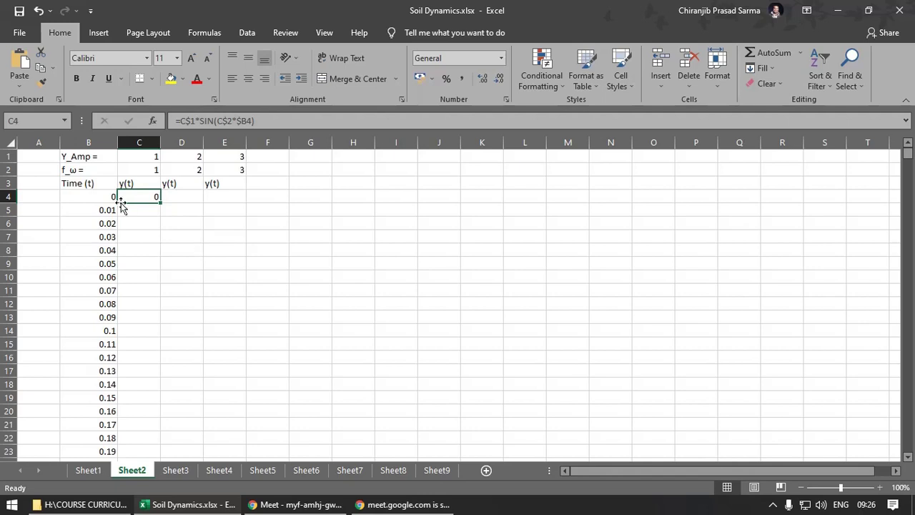
drag(98, 158, 95, 171)
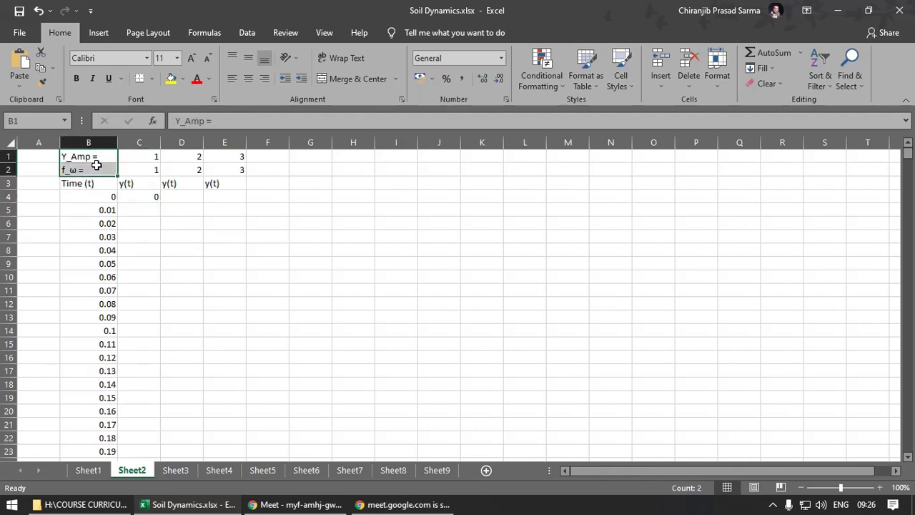
click(177, 228)
click(99, 156)
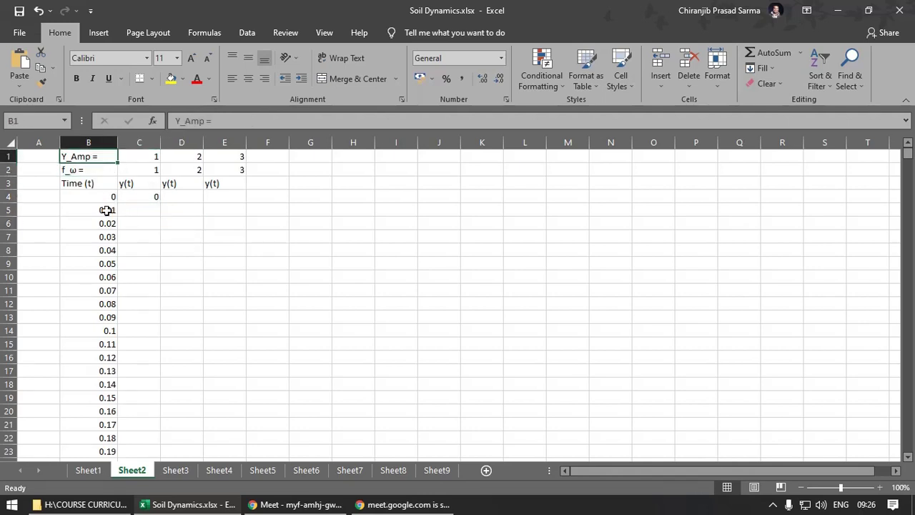
click(90, 168)
click(221, 288)
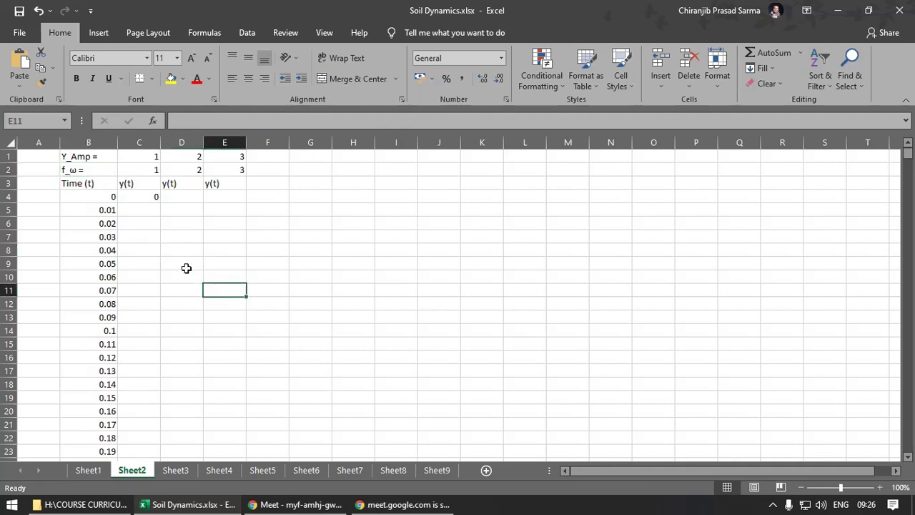
click(143, 169)
click(183, 158)
click(200, 171)
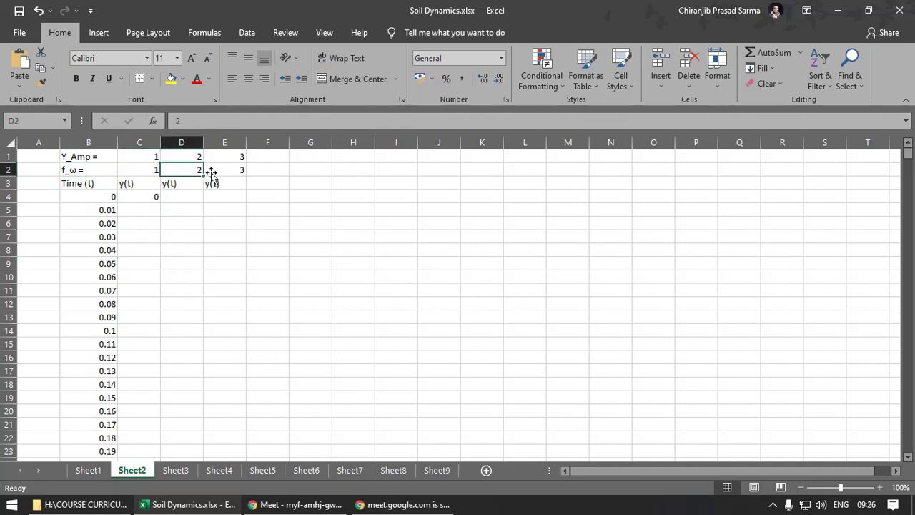
click(218, 170)
click(225, 157)
click(221, 225)
click(139, 201)
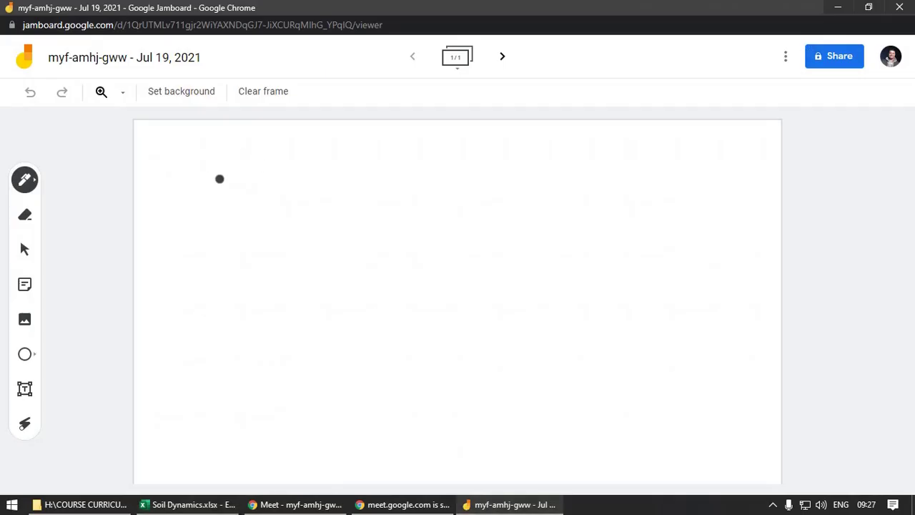
Switch to Google Jamboard and handwrite the equation y(t) = Y_A Sin(ωt) on the blank frame.
drag(212, 176, 229, 204)
mouse_move(250, 166)
mouse_down()
mouse_move(246, 199)
mouse_move(266, 199)
mouse_up()
mouse_move(247, 188)
mouse_down()
mouse_move(273, 187)
mouse_move(280, 200)
mouse_up()
mouse_move(322, 177)
mouse_down()
mouse_move(367, 178)
mouse_move(365, 197)
mouse_move(385, 207)
mouse_up()
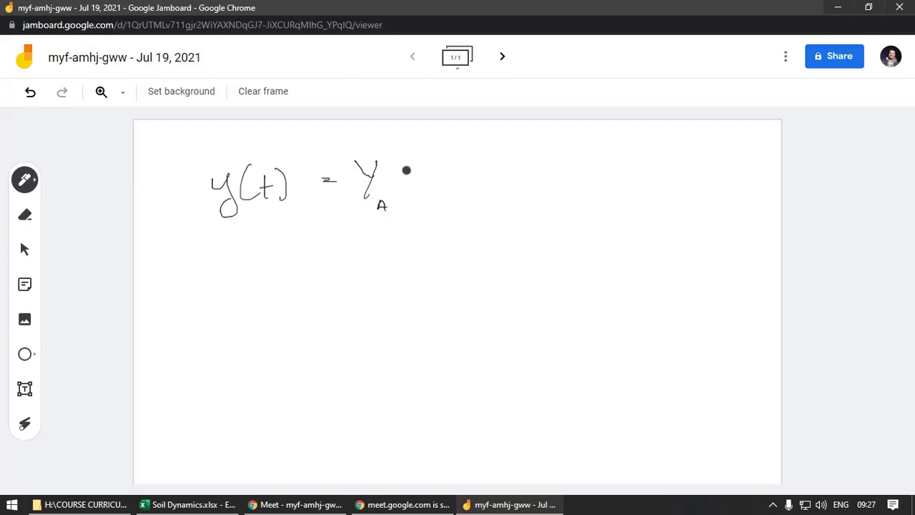
mouse_move(416, 156)
mouse_down()
mouse_move(400, 183)
mouse_move(438, 181)
mouse_up()
drag(438, 164, 470, 179)
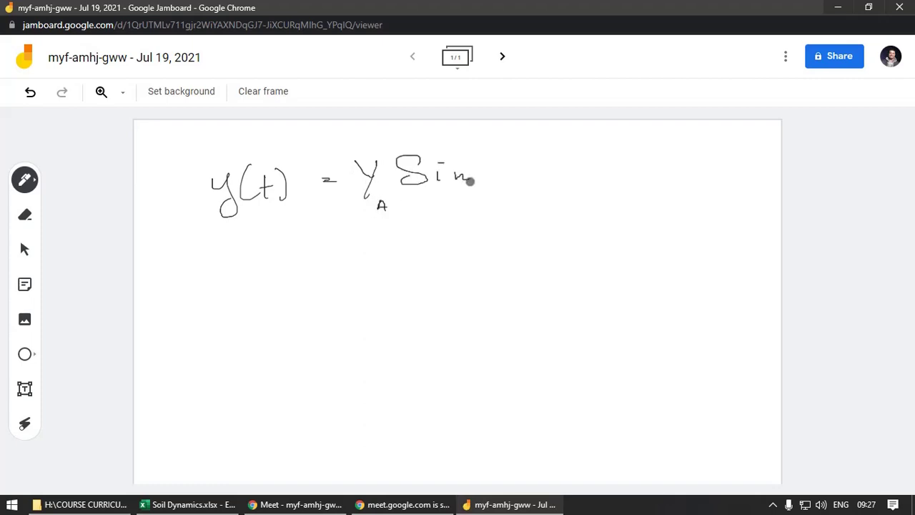
mouse_move(500, 143)
mouse_down()
mouse_move(480, 182)
mouse_move(516, 162)
mouse_move(546, 172)
mouse_up()
mouse_move(526, 155)
mouse_down()
mouse_move(545, 153)
mouse_move(552, 182)
mouse_up()
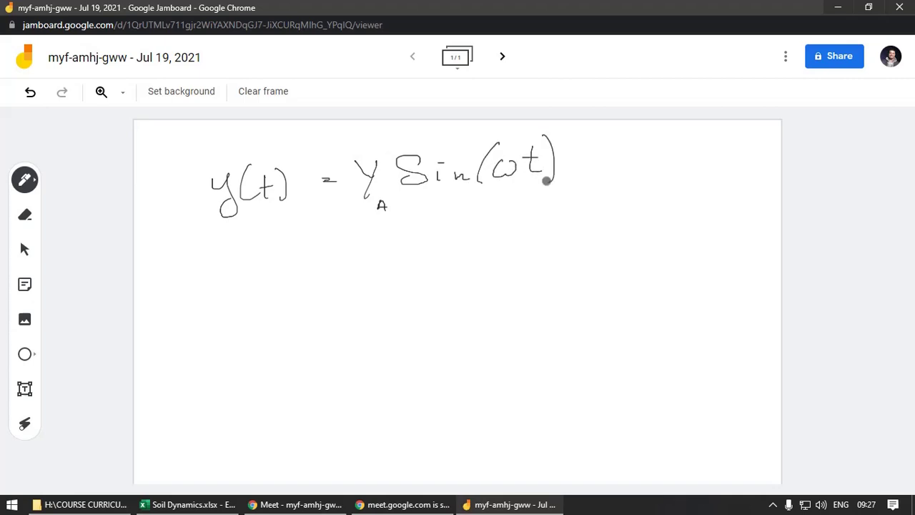
Handwrite the cosine form = Y_A Cos(ωt) beneath the sine equation and underline it.
drag(346, 251, 385, 253)
mouse_move(392, 238)
mouse_down()
mouse_move(381, 270)
mouse_move(399, 285)
mouse_up()
drag(389, 280, 406, 278)
mouse_move(435, 239)
mouse_down()
mouse_move(438, 263)
mouse_move(452, 254)
mouse_move(459, 262)
mouse_up()
mouse_move(513, 215)
mouse_down()
mouse_move(499, 266)
mouse_move(528, 241)
mouse_move(547, 258)
mouse_move(549, 232)
mouse_up()
drag(568, 202, 557, 263)
drag(352, 294, 592, 287)
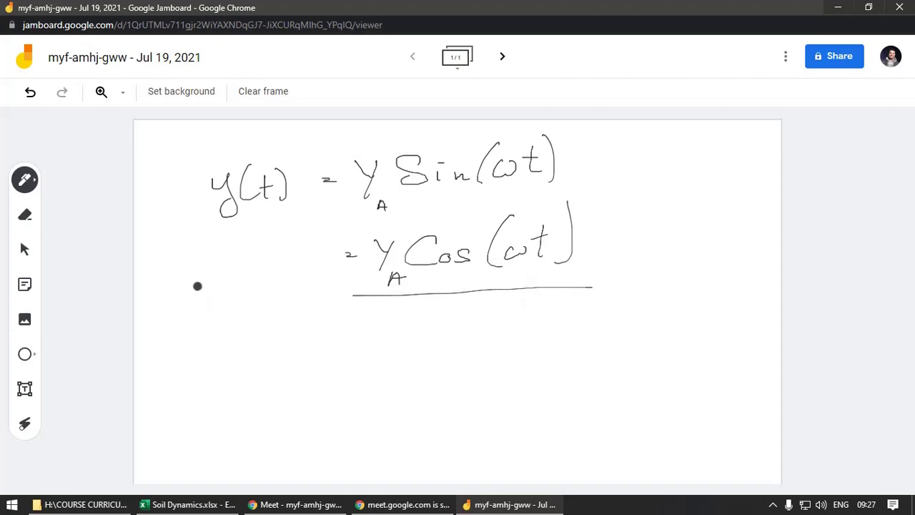
Sketch a small falling curve with axes, labelled t = 0, below y(t) and tick the cosine equation.
drag(195, 287, 252, 336)
drag(189, 271, 192, 344)
drag(198, 256, 202, 256)
mouse_move(205, 250)
mouse_down()
mouse_move(206, 264)
mouse_move(250, 242)
mouse_up()
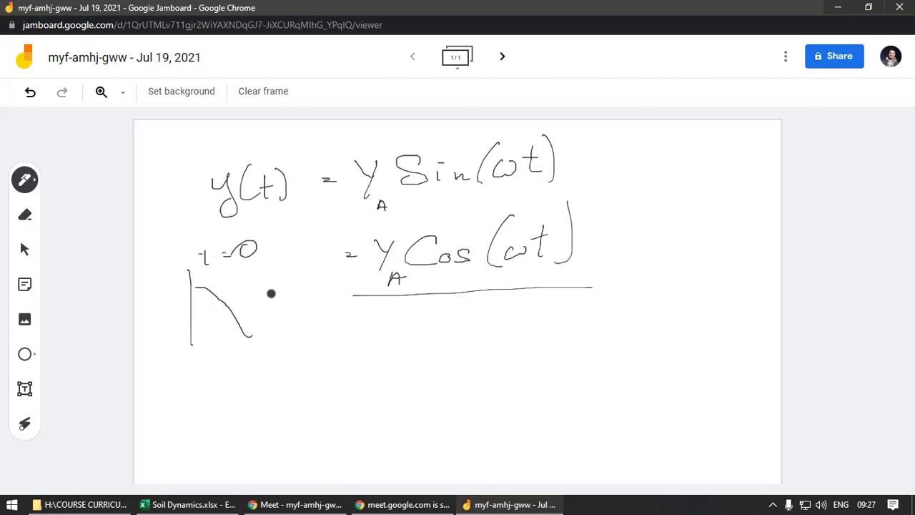
drag(292, 270, 332, 267)
drag(223, 347, 169, 349)
Add a tick after the sine equation, a mark after the cosine one, and a line between them.
drag(562, 158, 612, 150)
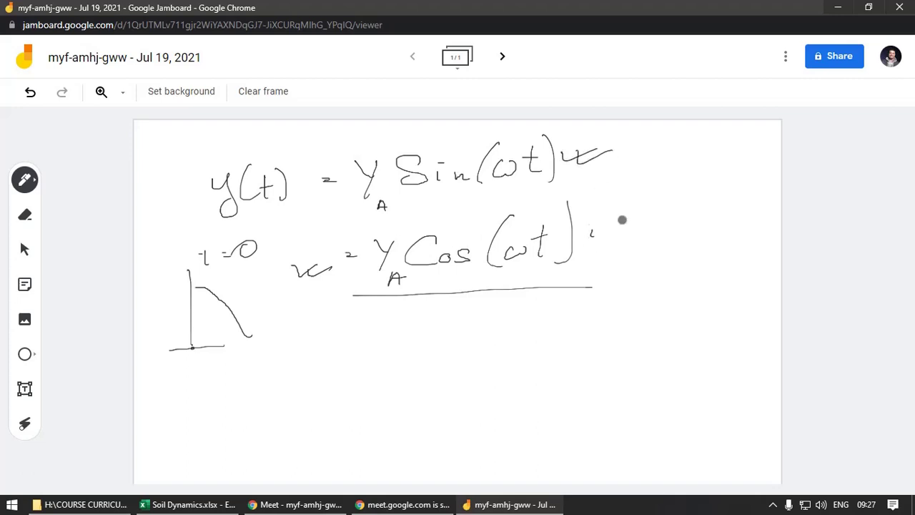
drag(591, 236, 628, 223)
drag(371, 221, 615, 190)
Switch back to Excel and inspect which cells the sine formula in C4 on Sheet2 refers to.
click(188, 505)
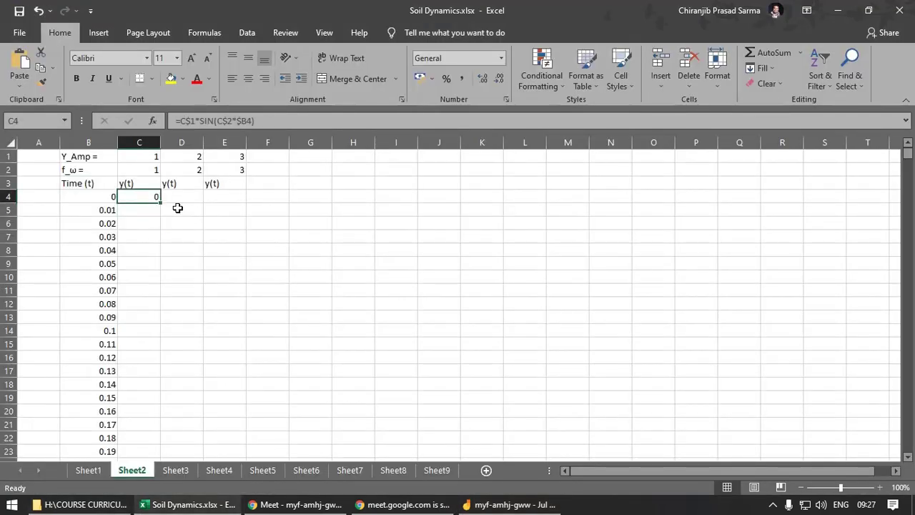
click(259, 121)
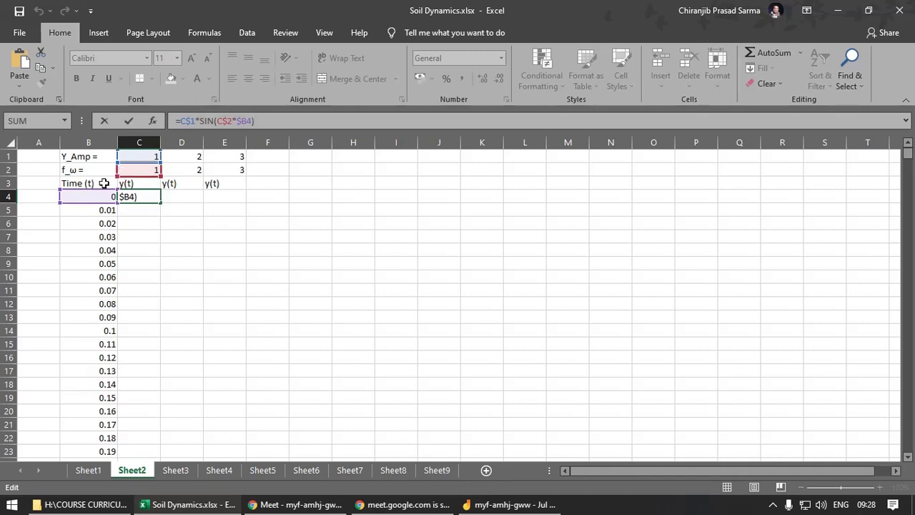
key(Return)
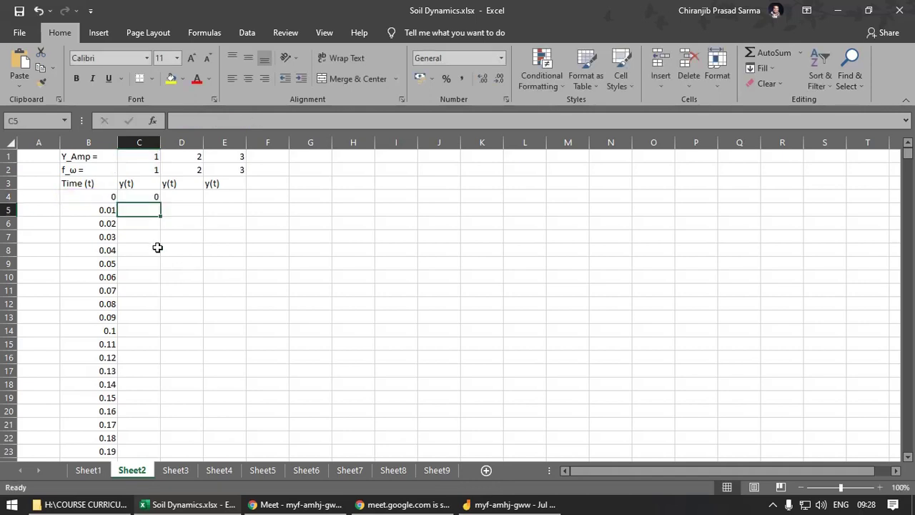
Try filling the C4 sine formula across to E4 and down all three y(t) columns.
click(157, 247)
click(138, 195)
drag(160, 204, 247, 206)
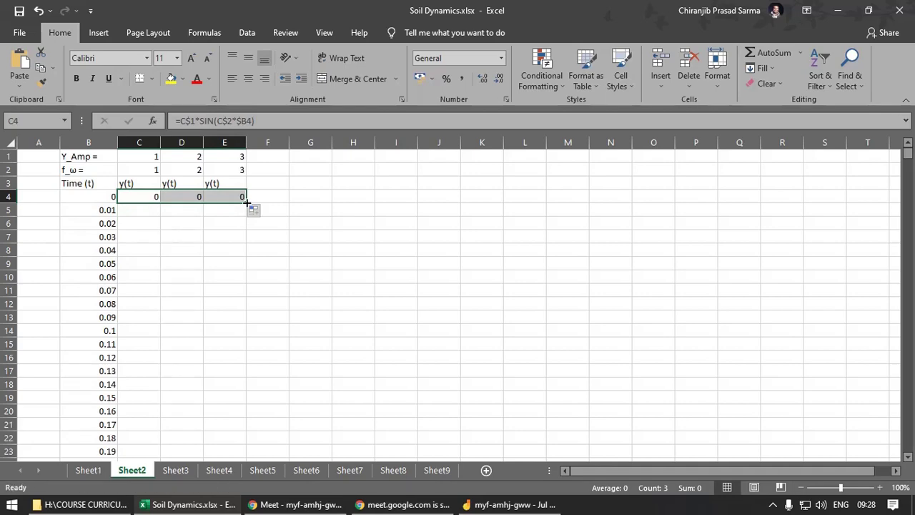
double_click(247, 204)
click(334, 200)
scroll(334, 239, down, 3)
scroll(326, 286, up, 2)
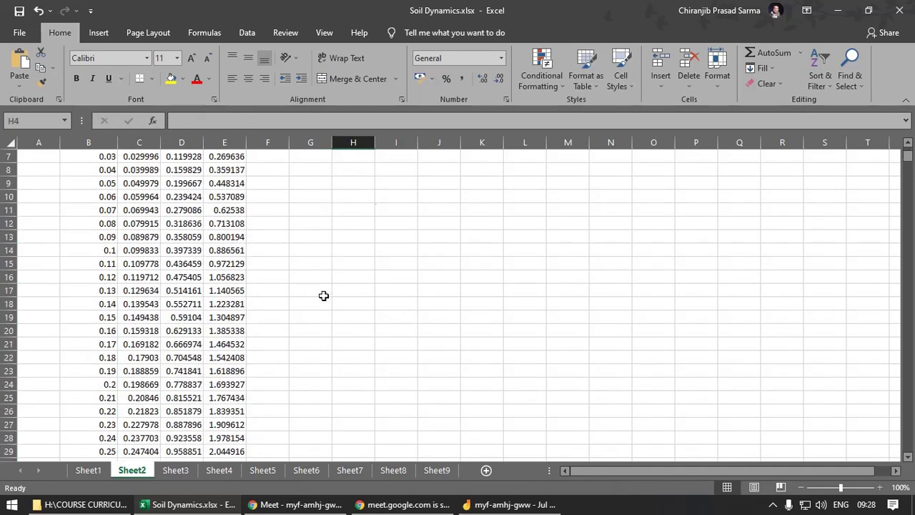
scroll(323, 296, up, 2)
Undo both the downward and the sideways fill of the y(t) formula.
click(137, 203)
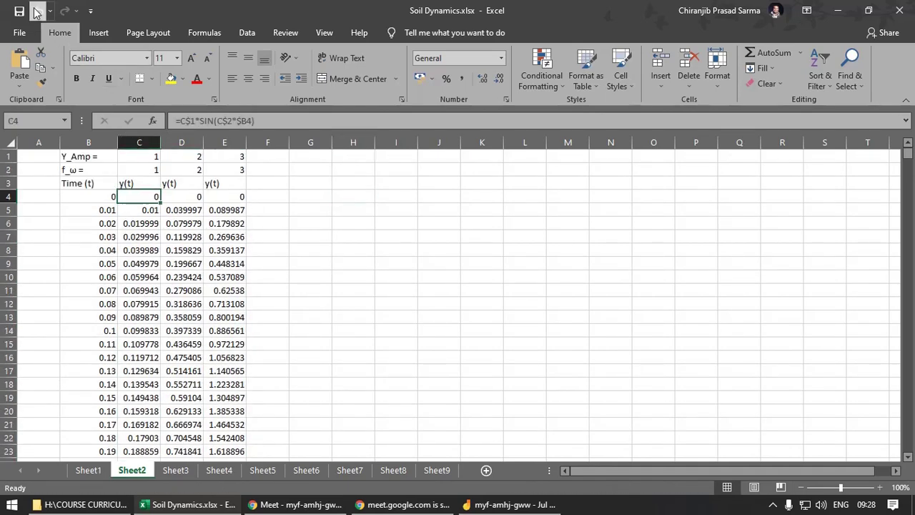
click(38, 11)
click(37, 11)
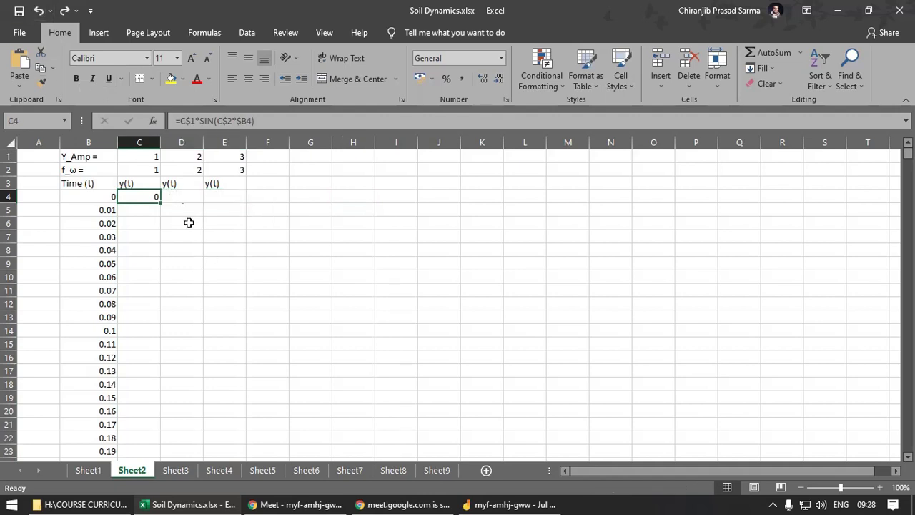
Copy the C4 formula across to E4, fill C4:E4 down alongside the time values, and check the filled rows.
click(193, 236)
click(154, 201)
drag(161, 203, 236, 203)
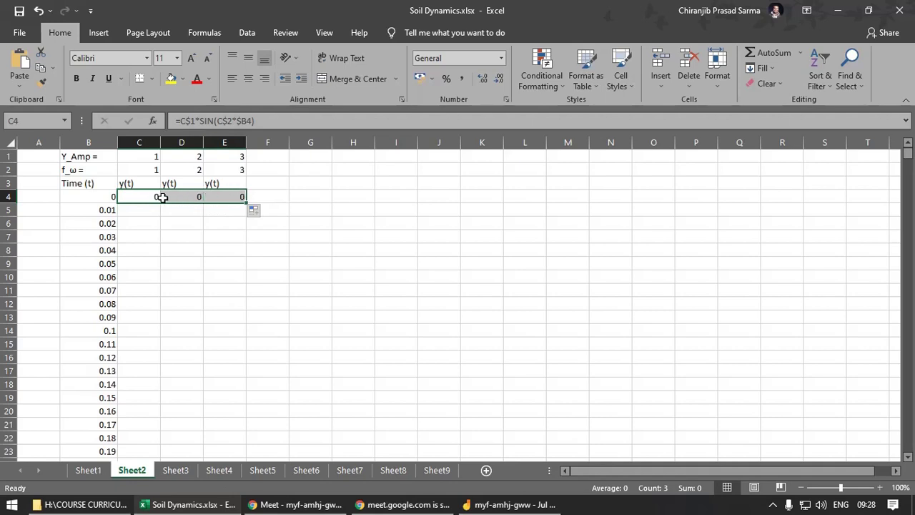
double_click(246, 202)
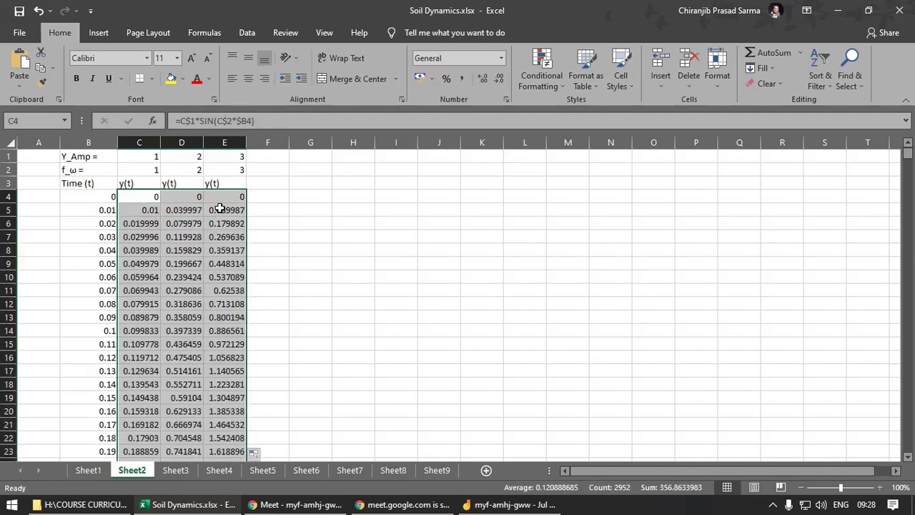
scroll(219, 258, down, 7)
scroll(219, 306, down, 12)
drag(909, 170, 908, 152)
click(155, 197)
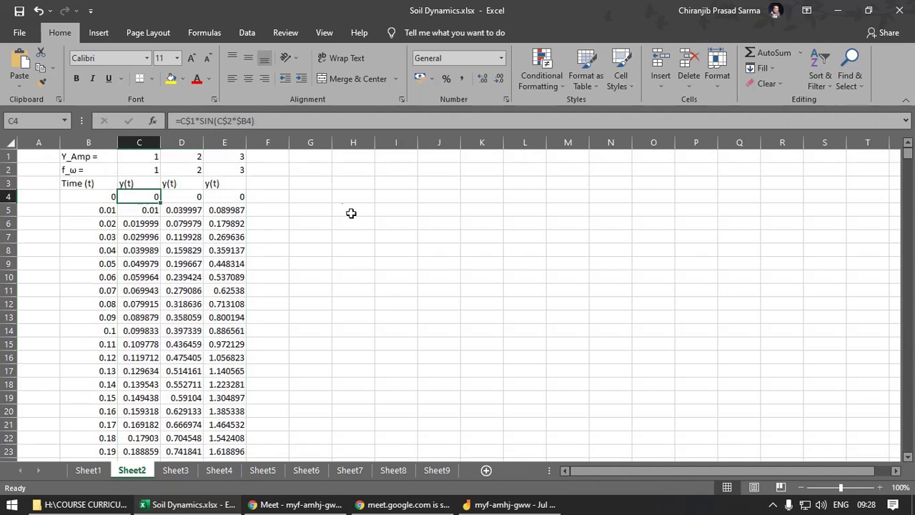
Insert an empty Scatter with Smooth Lines chart on Sheet2, starting from blank cell H4 beside the data.
click(327, 184)
click(355, 194)
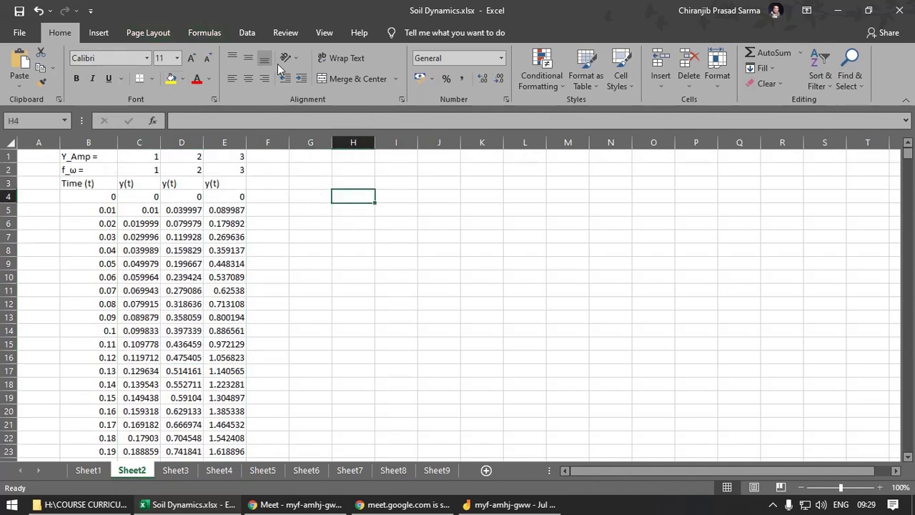
click(100, 33)
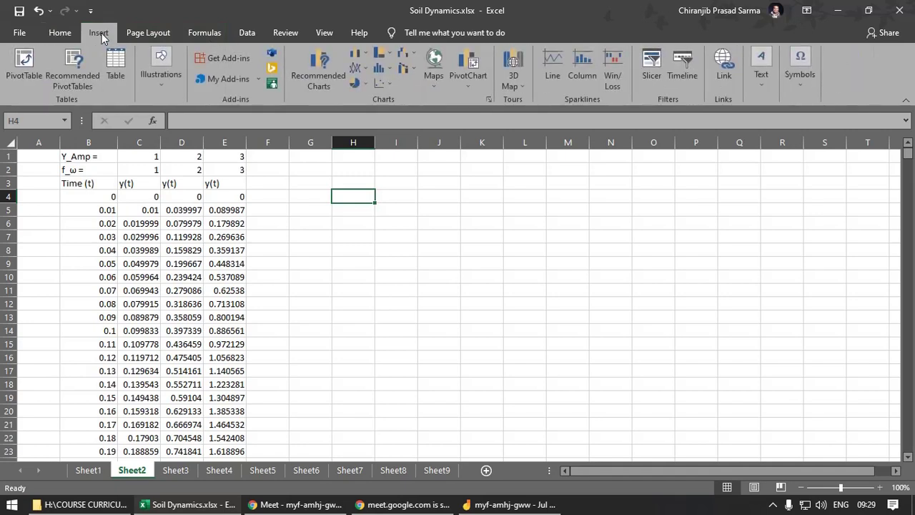
click(392, 85)
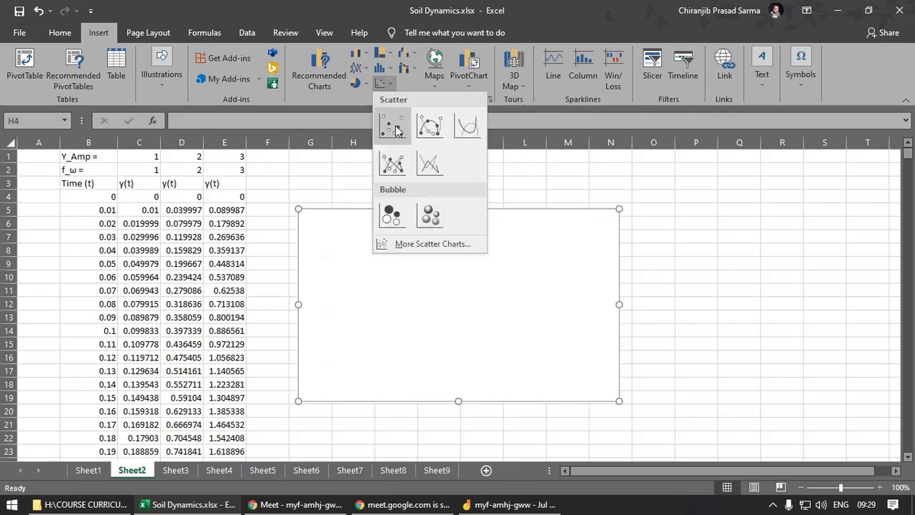
click(468, 134)
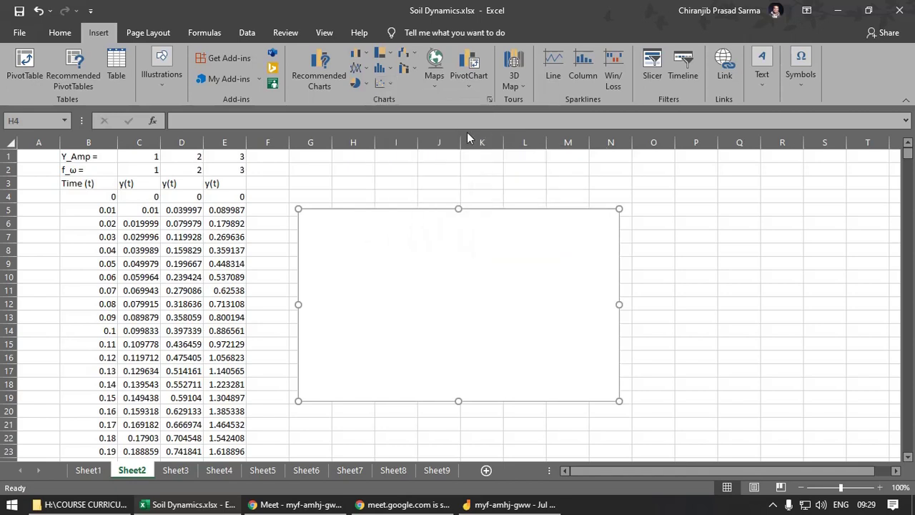
Move the empty chart up beside the data and add a series with Sheet2 cells B4:B987 as its X values.
drag(390, 293, 431, 253)
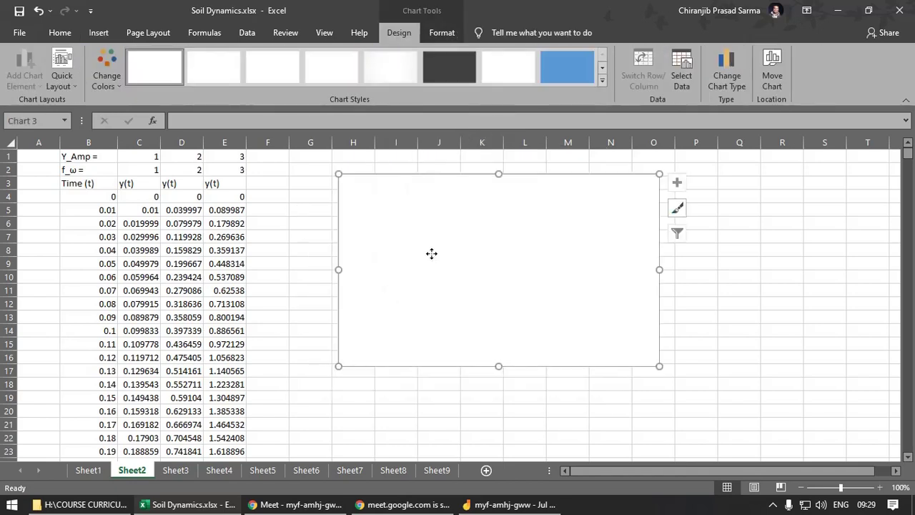
right_click(431, 253)
click(500, 338)
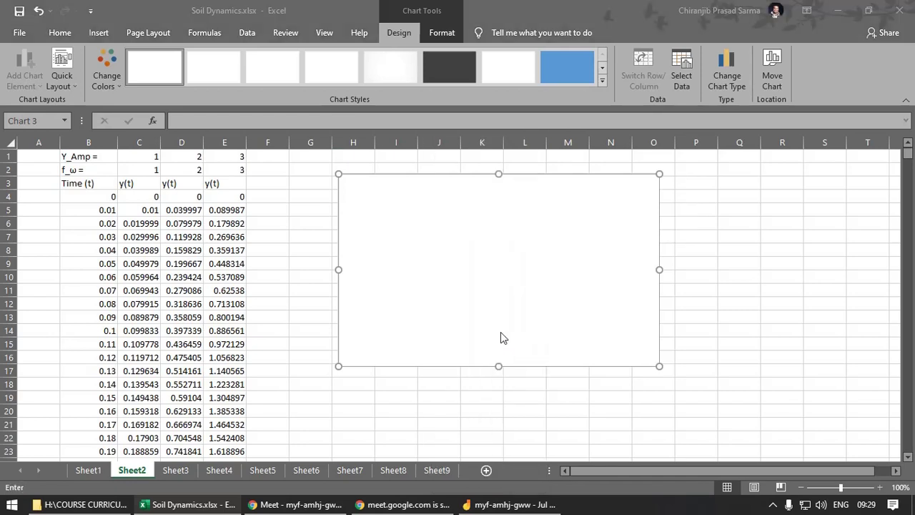
click(494, 221)
click(686, 227)
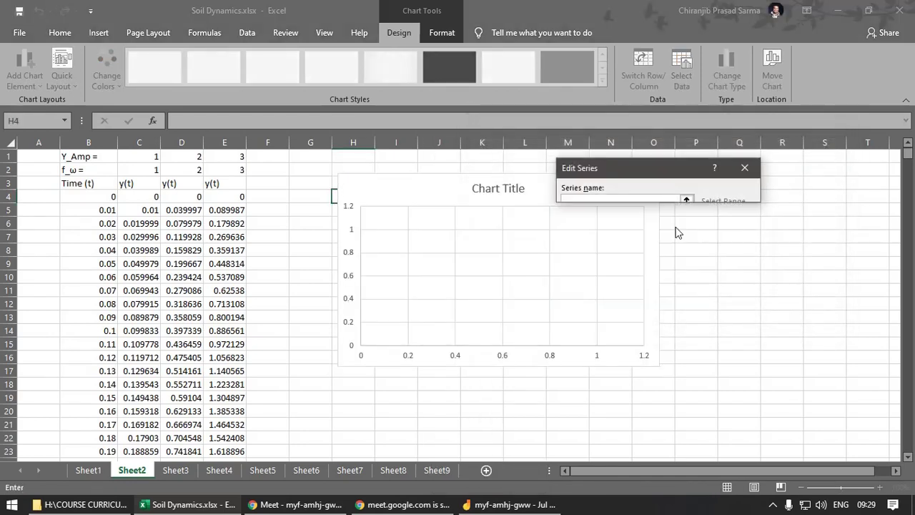
click(102, 197)
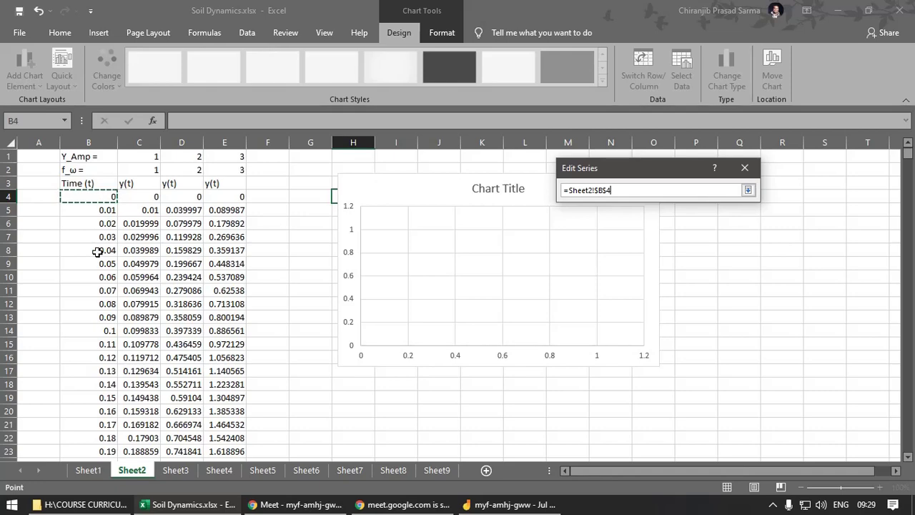
key(ctrl+shift+Down)
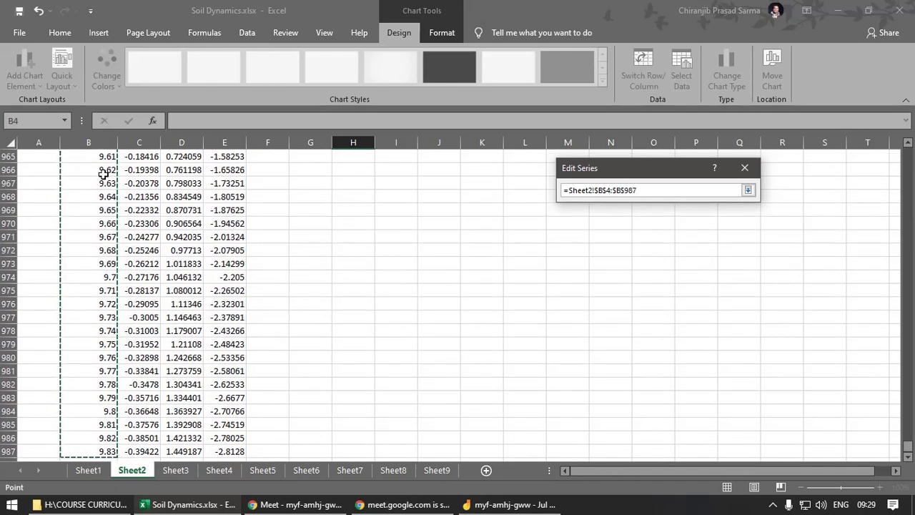
click(748, 190)
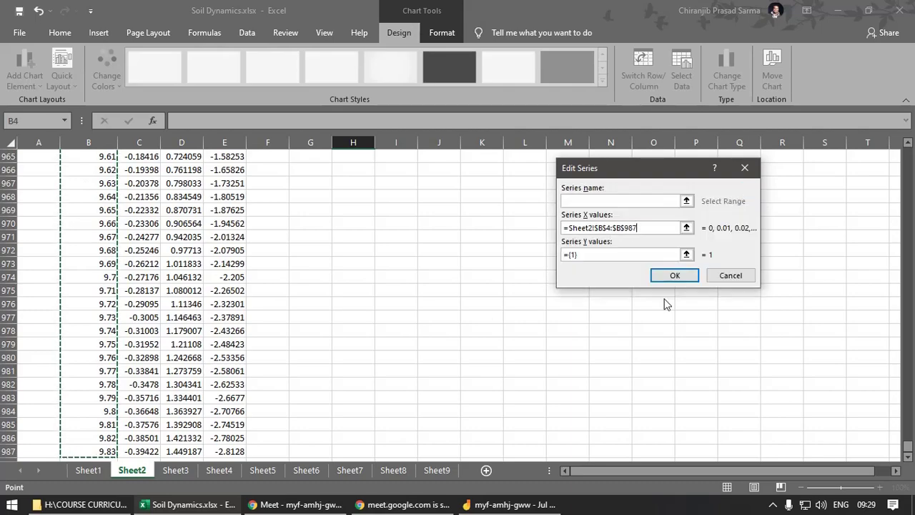
Set the new series' Y values to Sheet2 cells C4:C987 and apply the data source to the chart.
click(687, 254)
scroll(293, 285, up, 13)
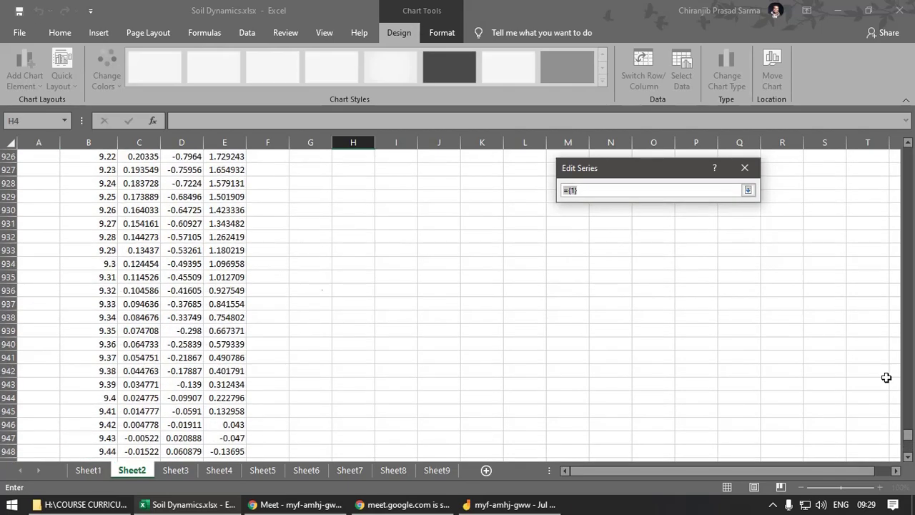
drag(905, 439, 906, 154)
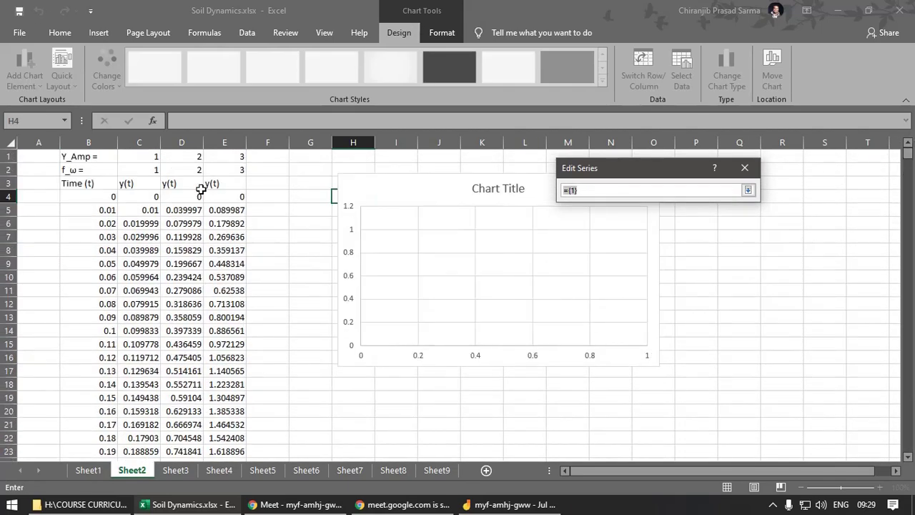
click(139, 195)
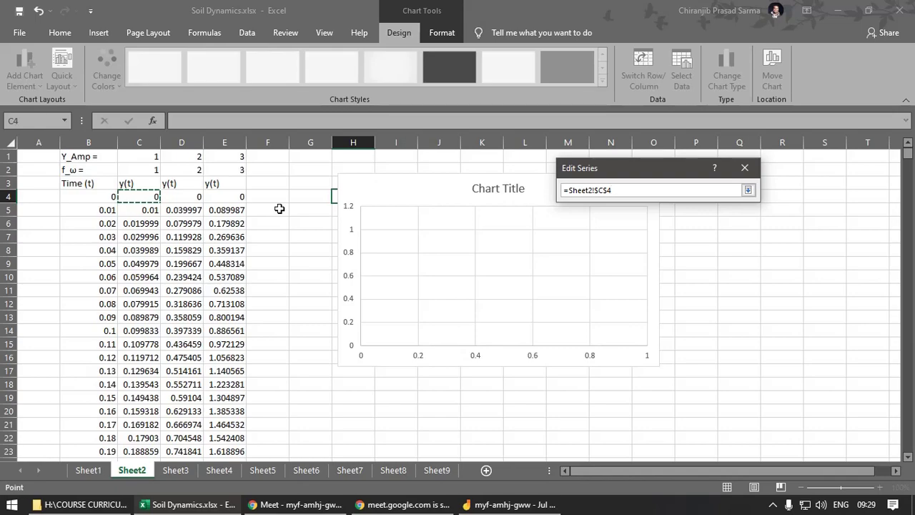
key(ctrl+shift+Down)
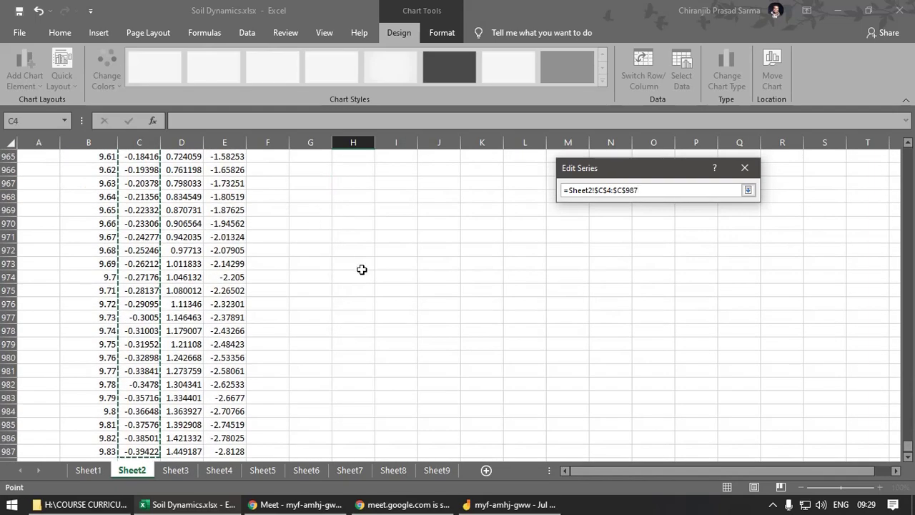
scroll(362, 270, up, 20)
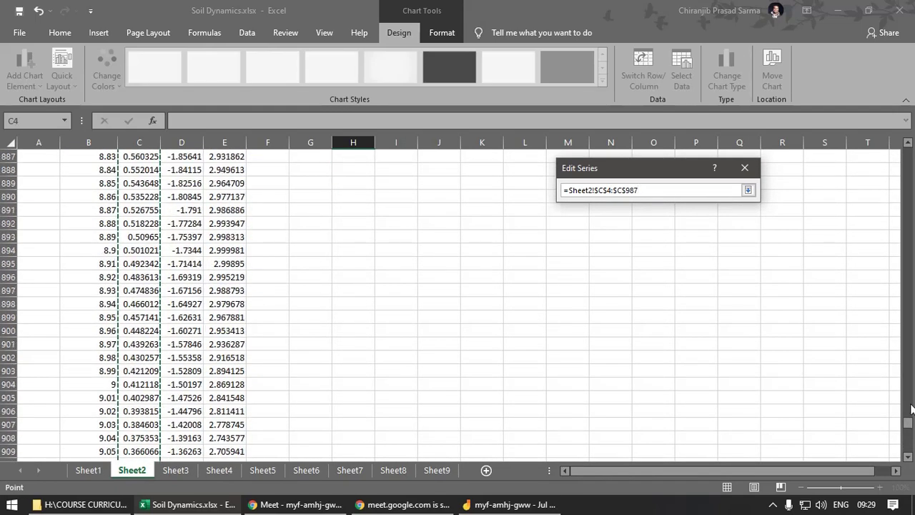
drag(908, 422, 907, 150)
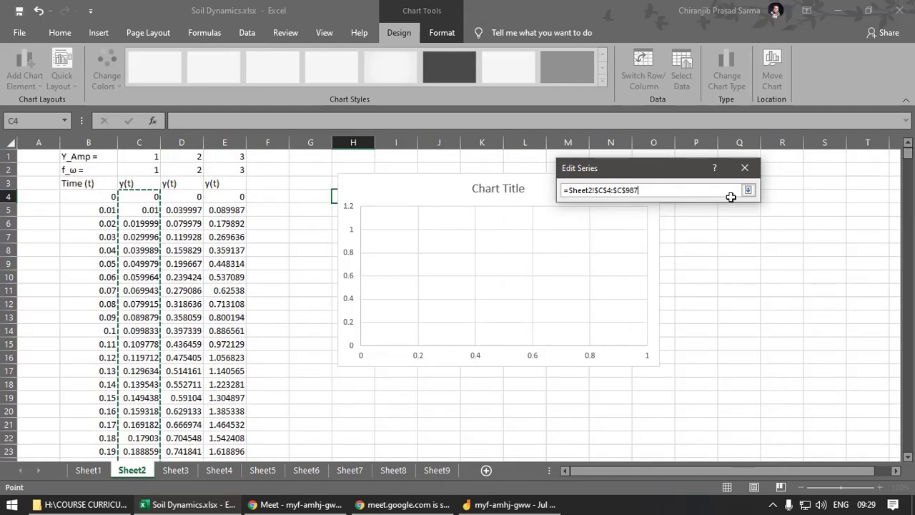
click(748, 190)
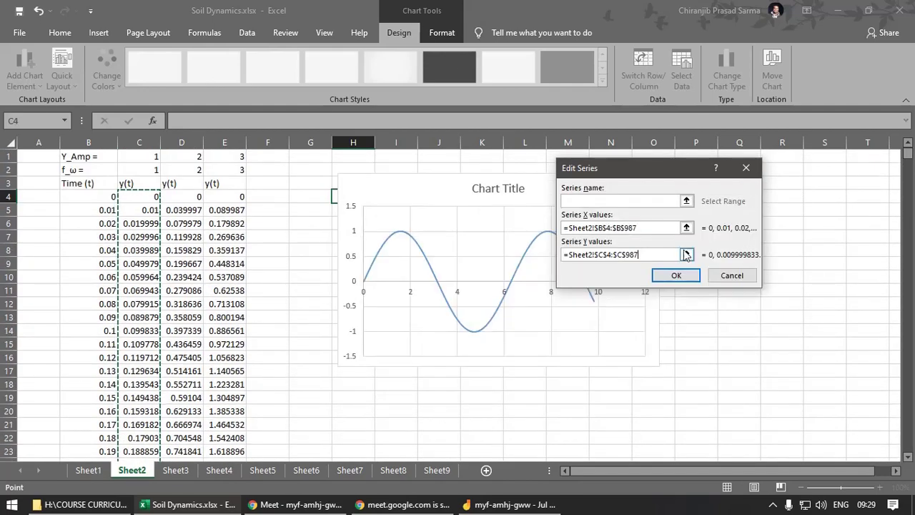
click(680, 278)
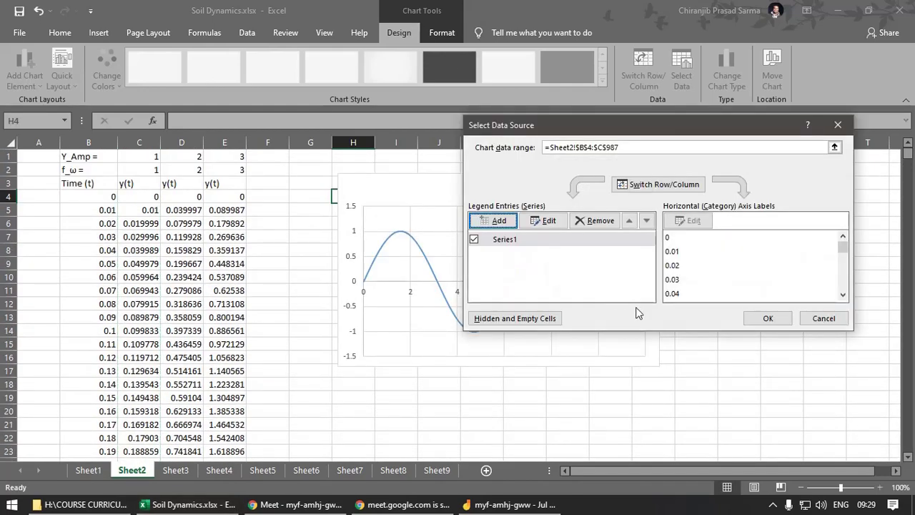
click(768, 318)
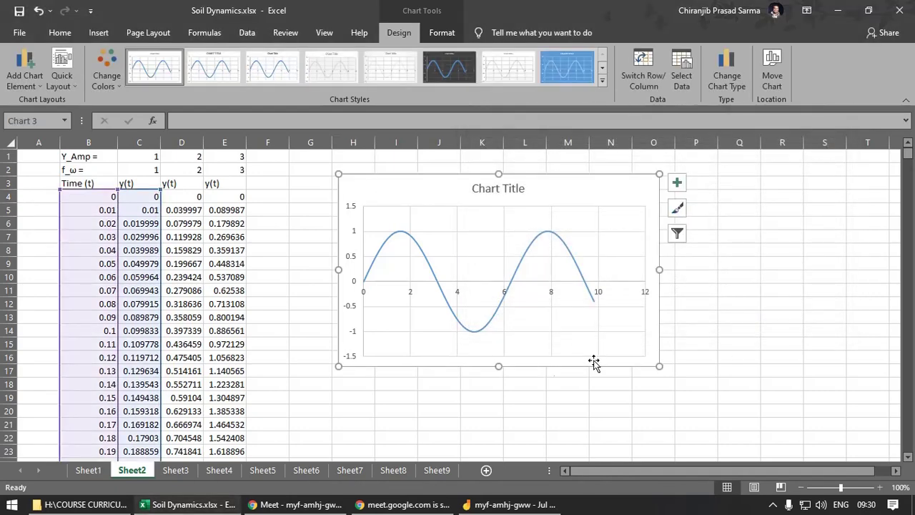
click(284, 227)
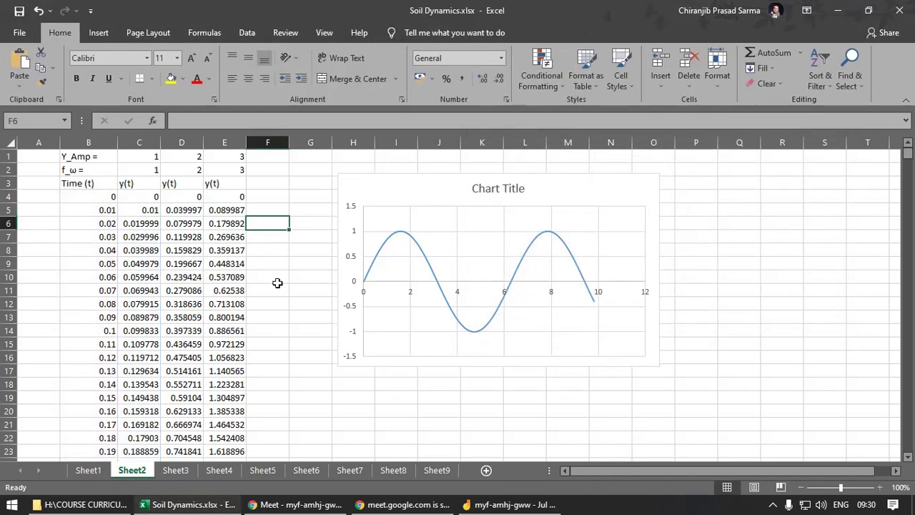
Delete the placeholder title from the chart of the first y(t) curve.
click(426, 261)
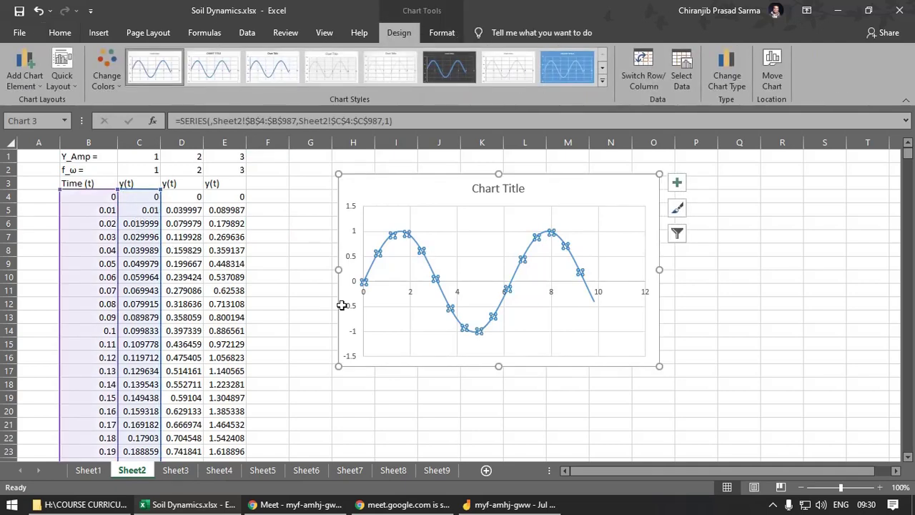
click(398, 271)
right_click(399, 272)
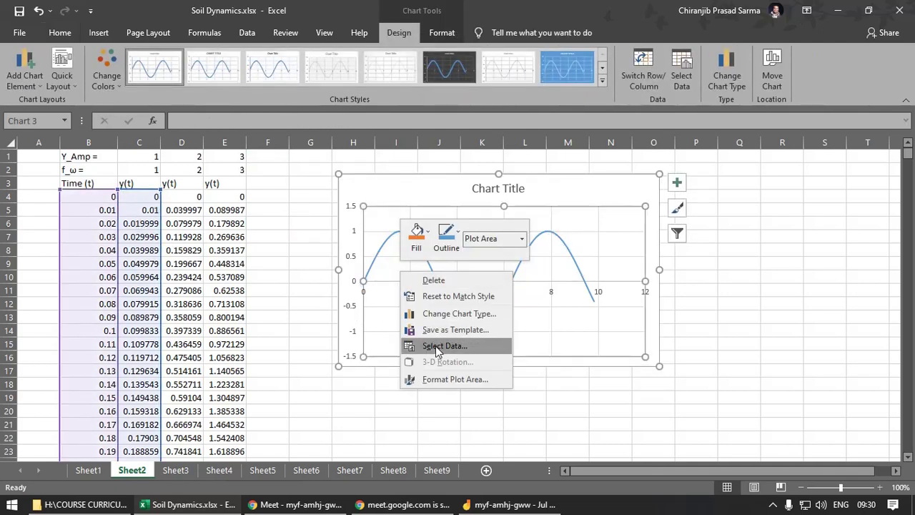
click(519, 191)
click(524, 188)
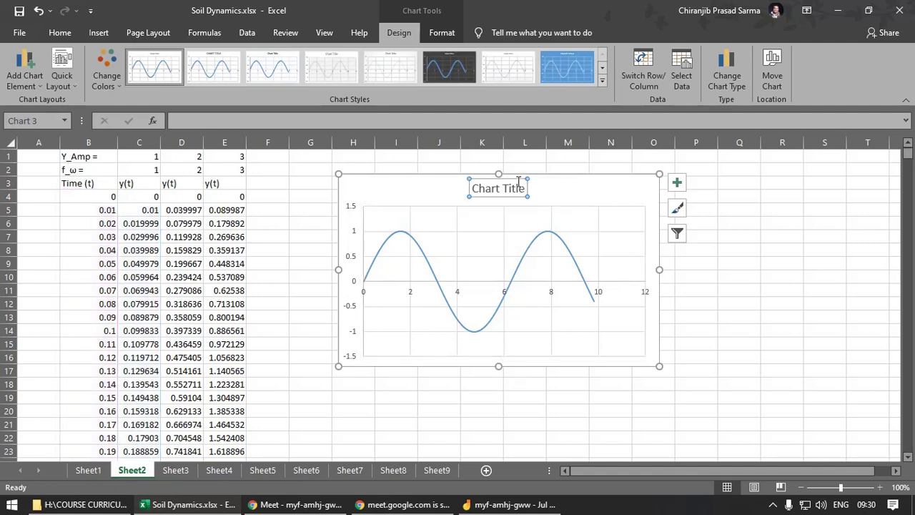
key(Delete)
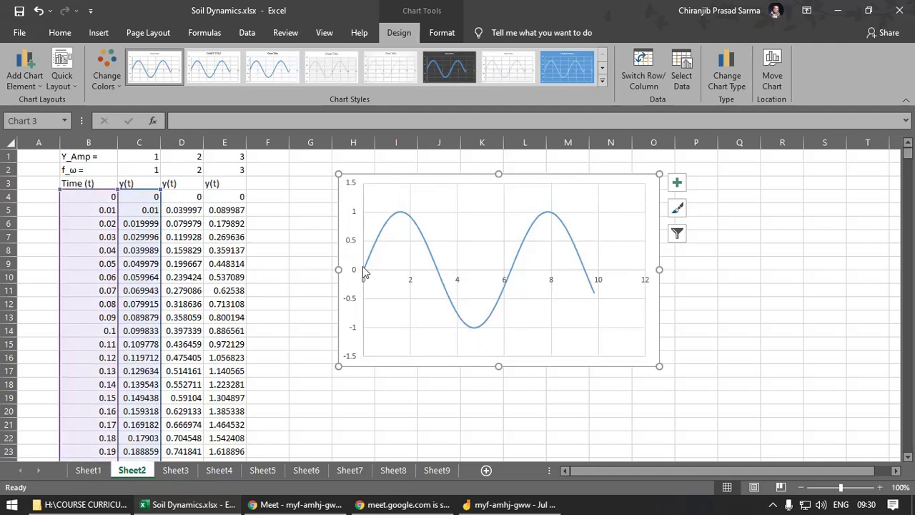
click(293, 287)
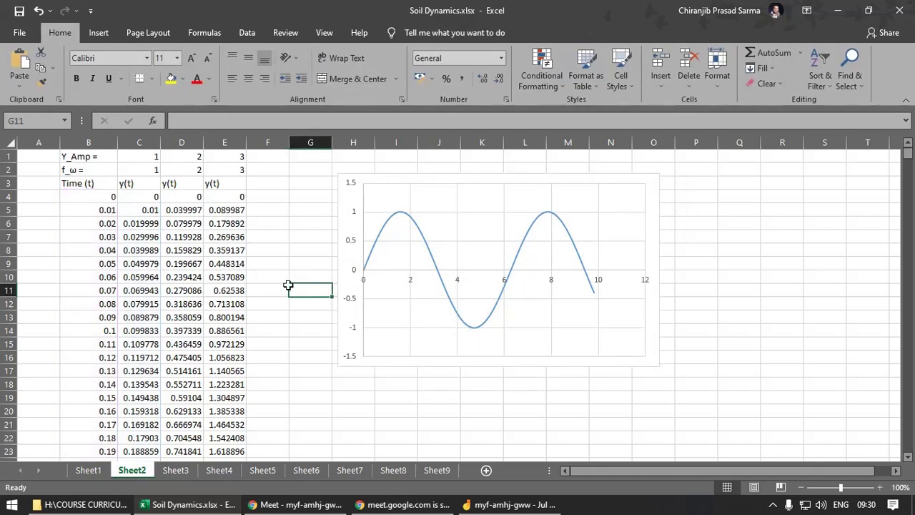
Replace SIN with COS in the D4 formula so it reads =D$1*COS(D$2*$B4).
click(183, 196)
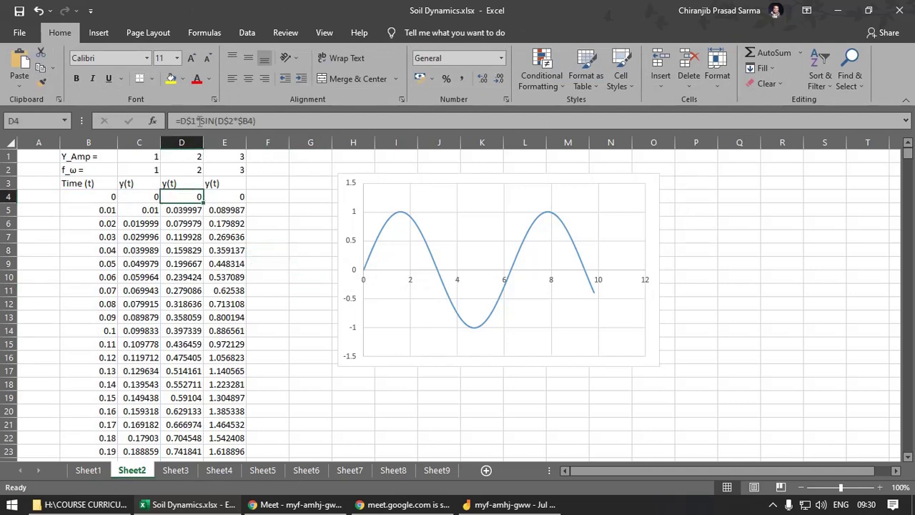
click(201, 120)
click(207, 121)
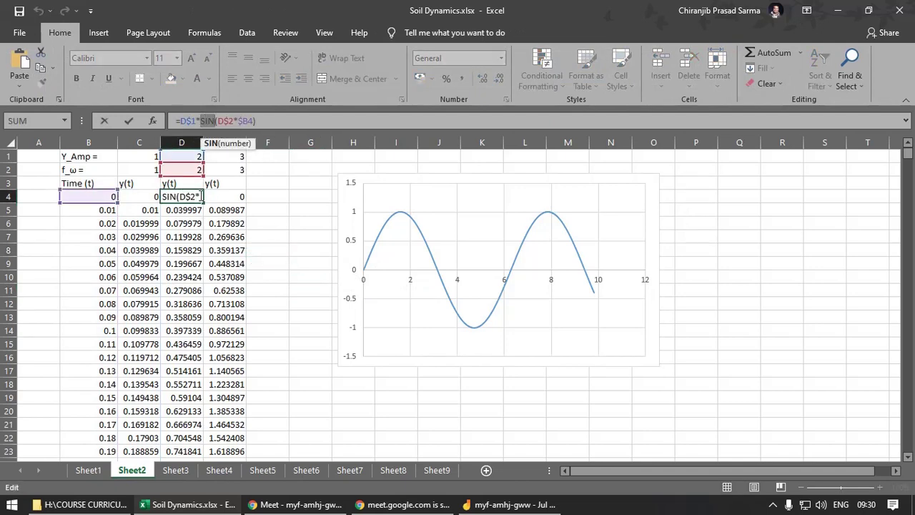
text(Cos)
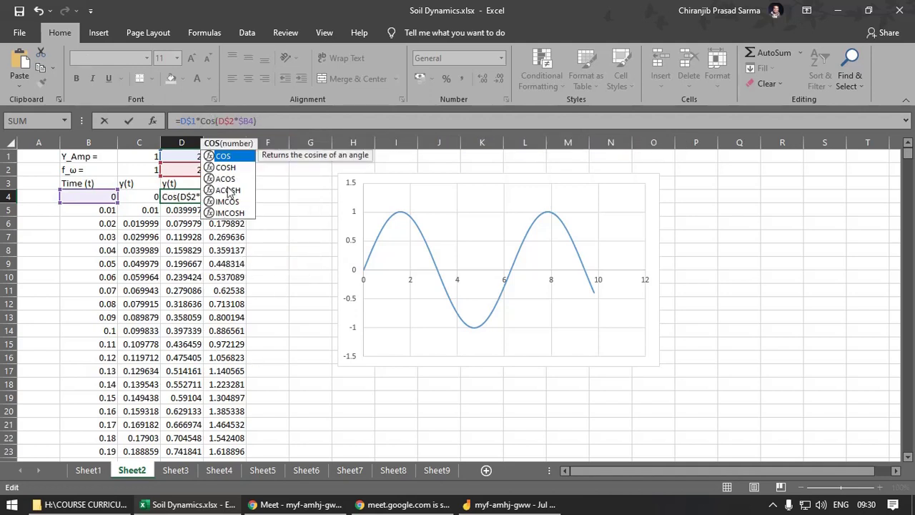
key(BackSpace)
key(BackSpace)
key(BackSpace)
text(COS)
key(Return)
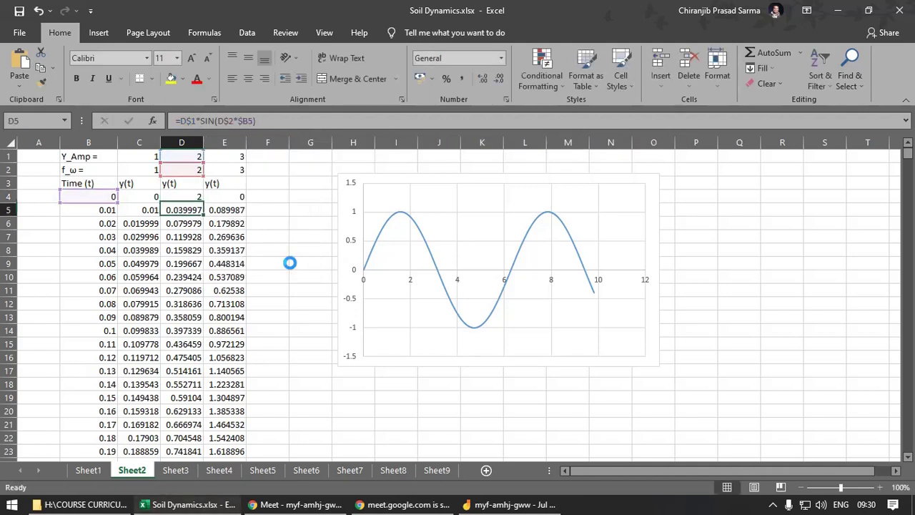
Fill the D4 cosine formula down the second y(t) column alongside the time values.
click(184, 200)
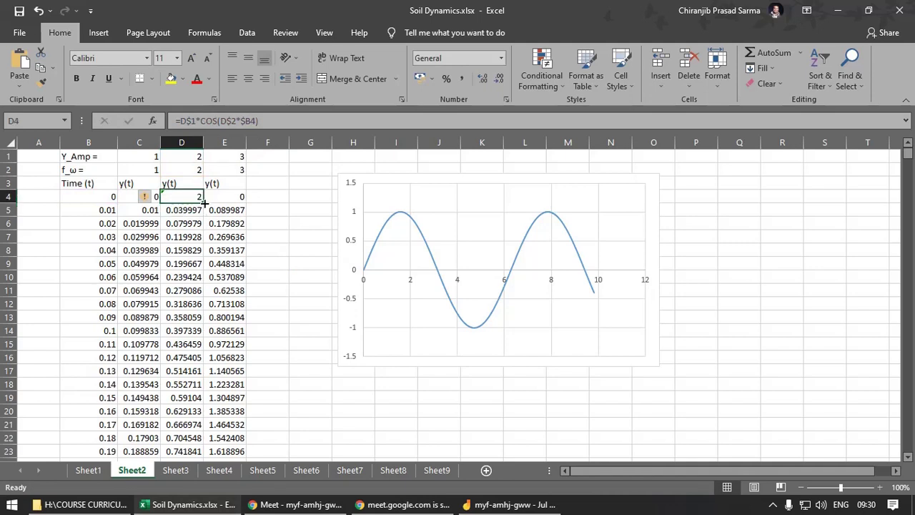
double_click(204, 205)
click(187, 221)
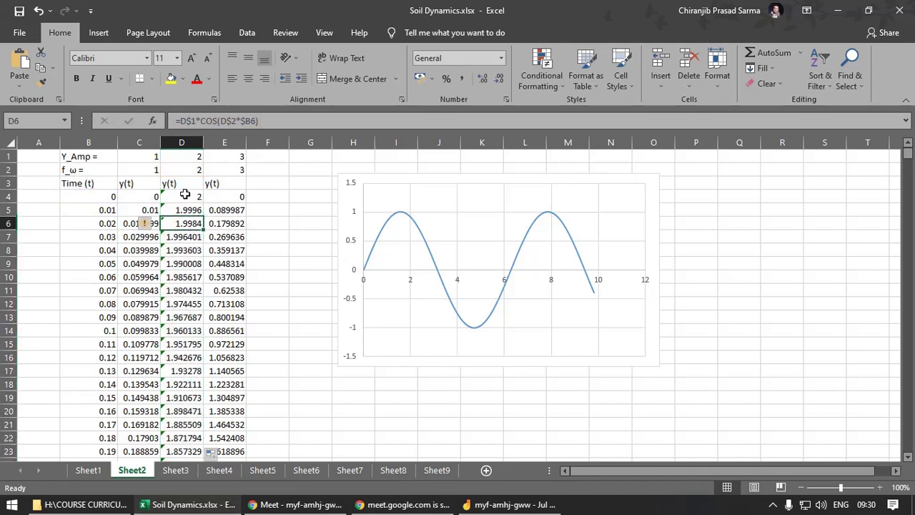
Ignore the inconsistent-formula error for all cosine values in column D, from D4 down.
click(184, 194)
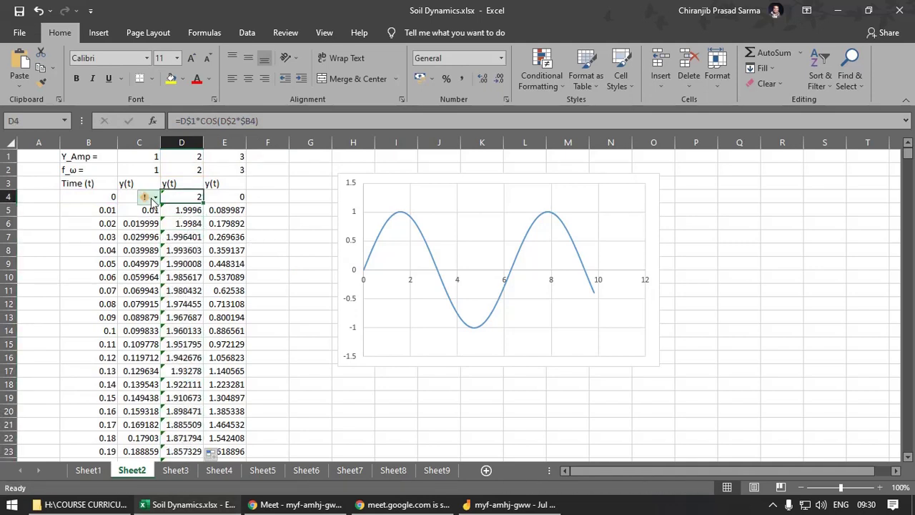
click(153, 198)
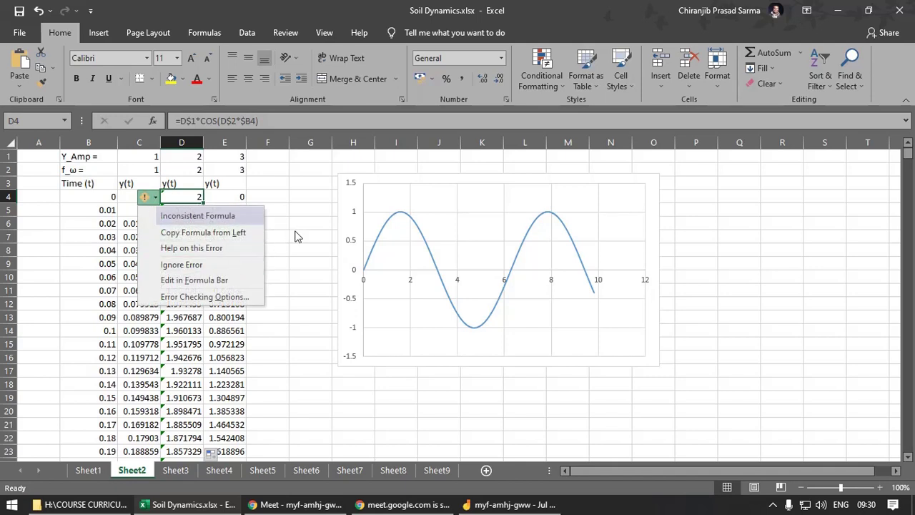
click(195, 199)
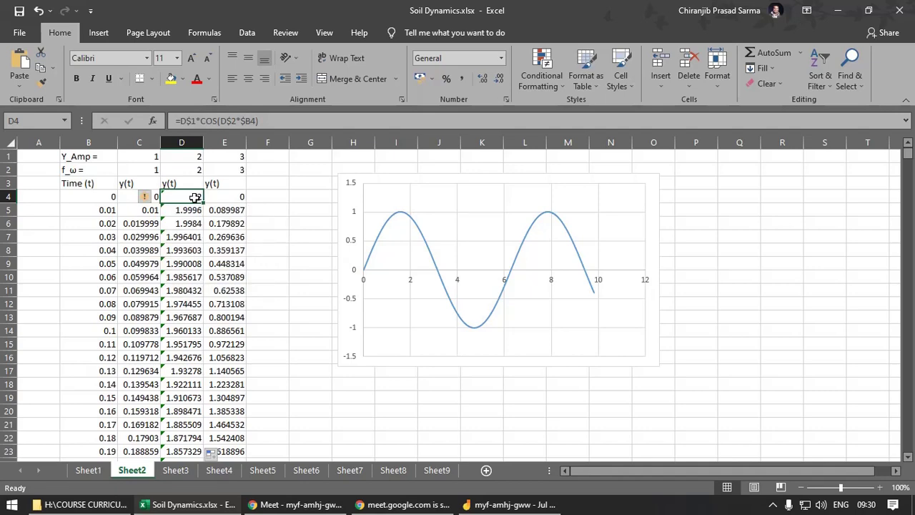
drag(196, 198, 216, 458)
key(ctrl+BackSpace)
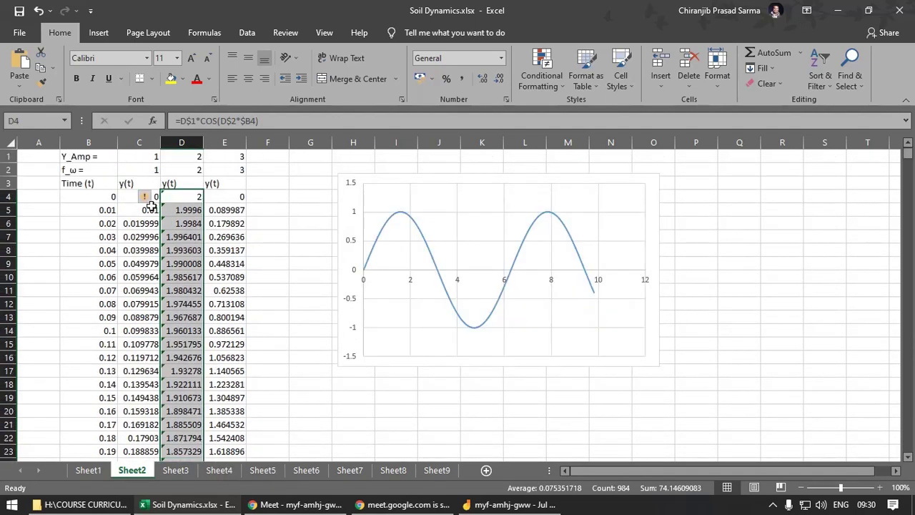
click(151, 197)
click(192, 269)
click(261, 208)
click(175, 202)
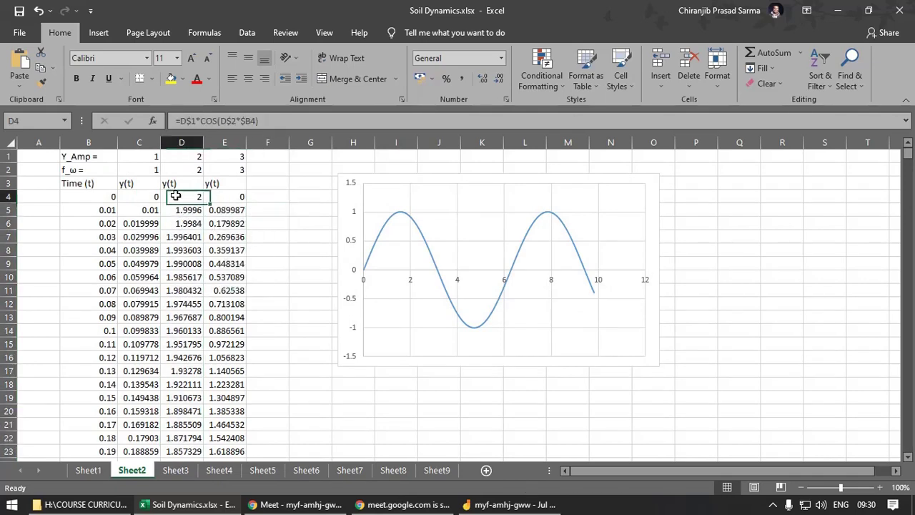
Start a second series in the chart's data source, using the time values Sheet2!$B$4:$B$987 as its X values.
click(403, 233)
right_click(402, 235)
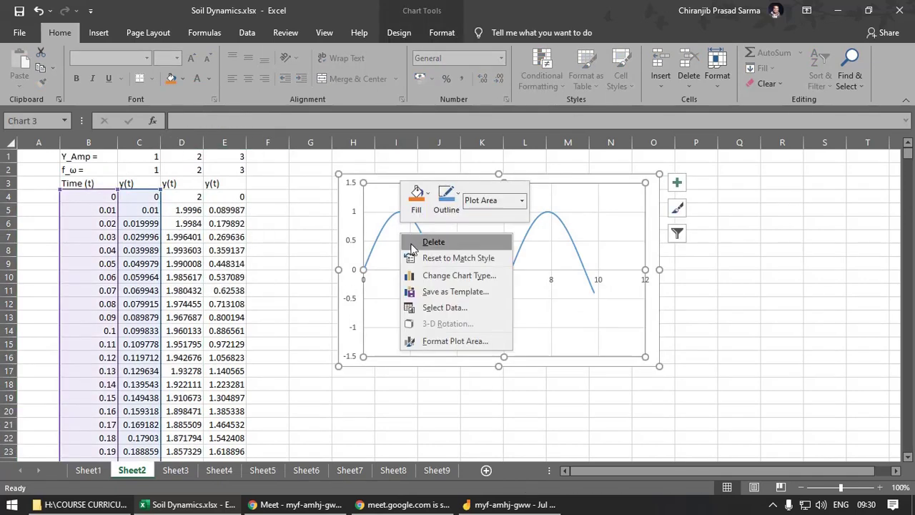
click(445, 308)
click(502, 222)
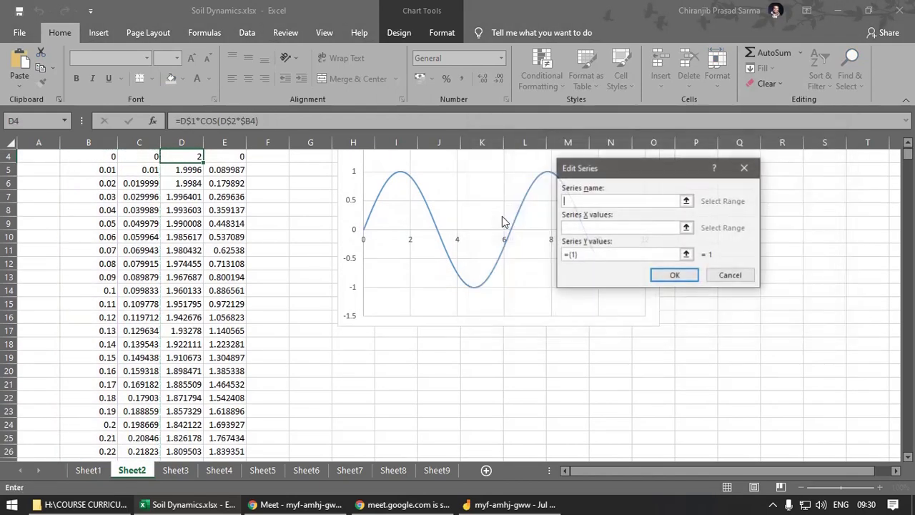
click(691, 226)
click(98, 156)
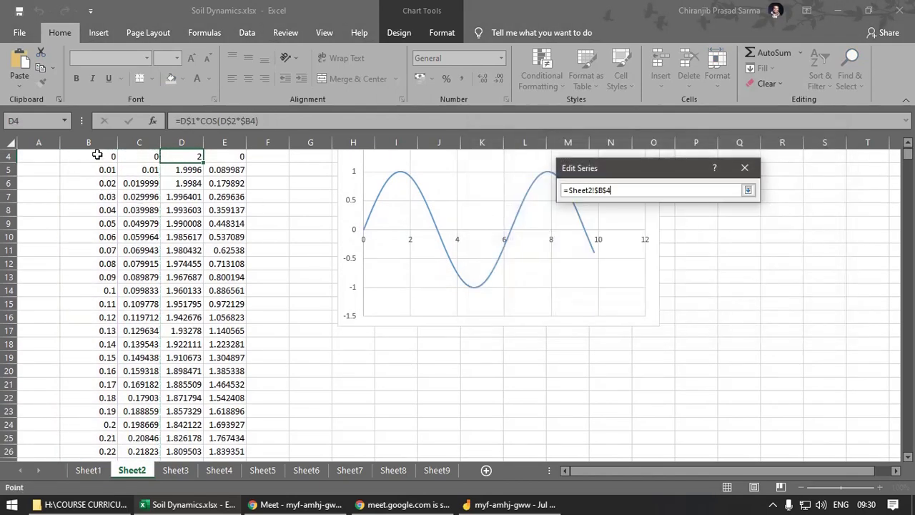
key(ctrl+shift+Down)
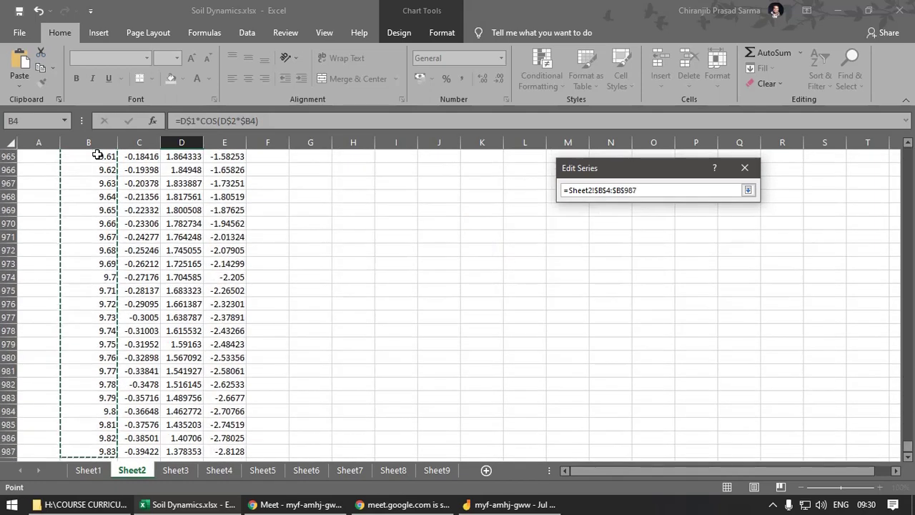
click(748, 191)
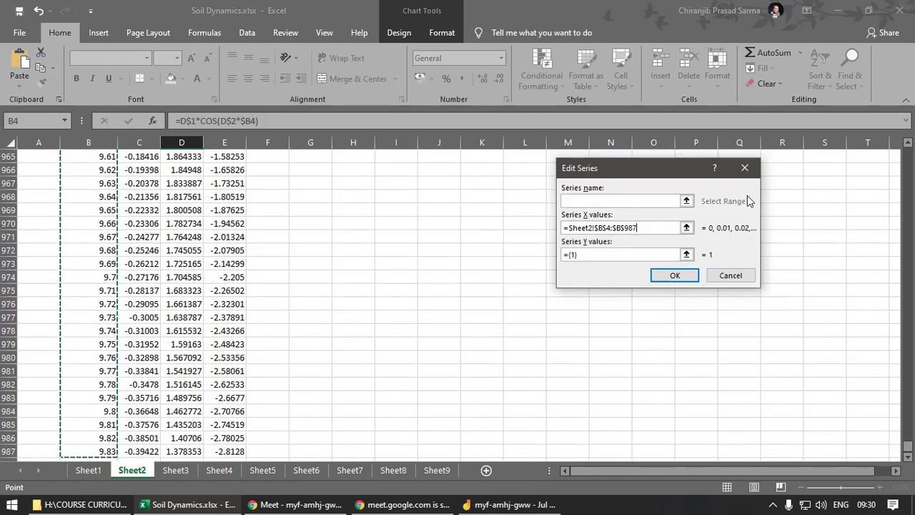
Set the new series' Y values to the cosine column Sheet2!$D$4:$D$987 and apply the data source to the chart.
click(688, 253)
drag(910, 449, 909, 152)
click(172, 201)
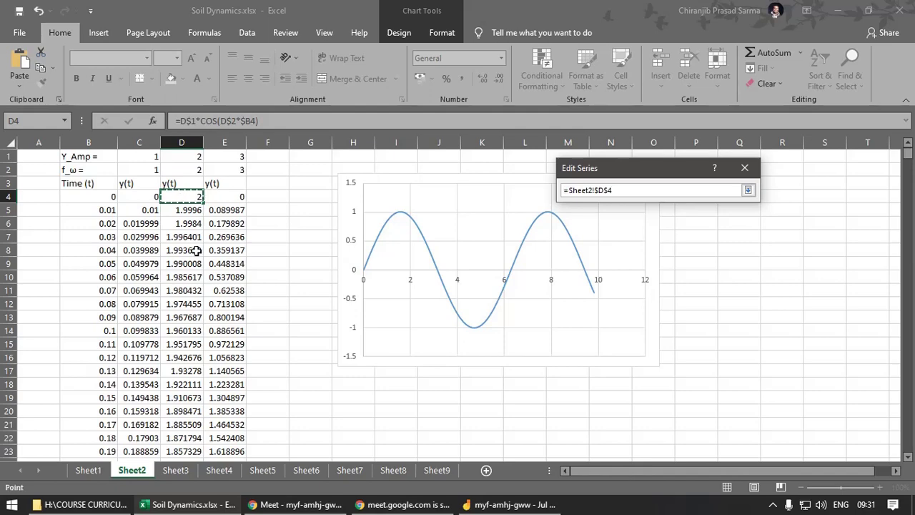
key(ctrl+shift+Down)
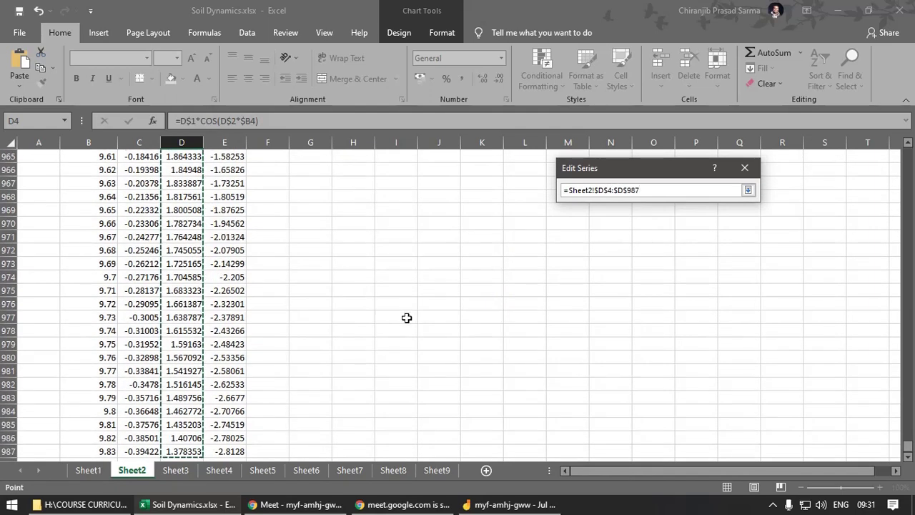
click(749, 191)
click(679, 274)
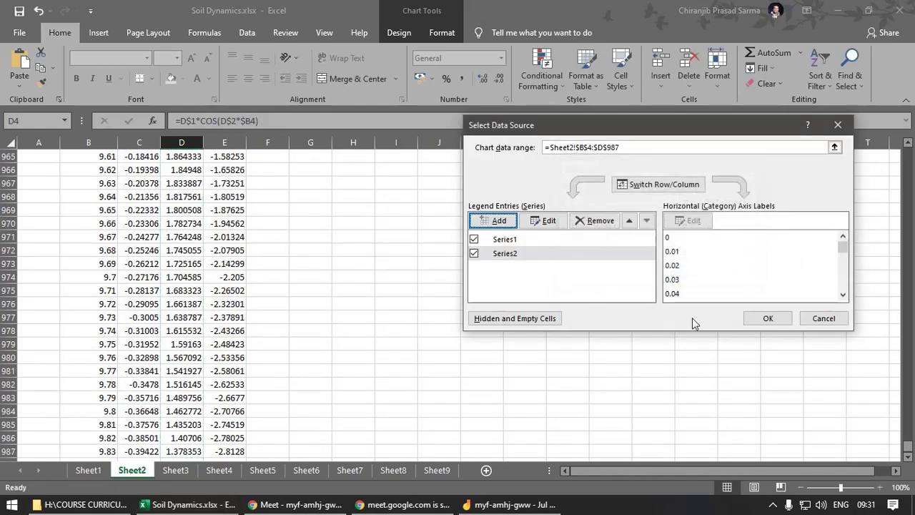
click(766, 319)
drag(909, 445, 912, 141)
click(293, 255)
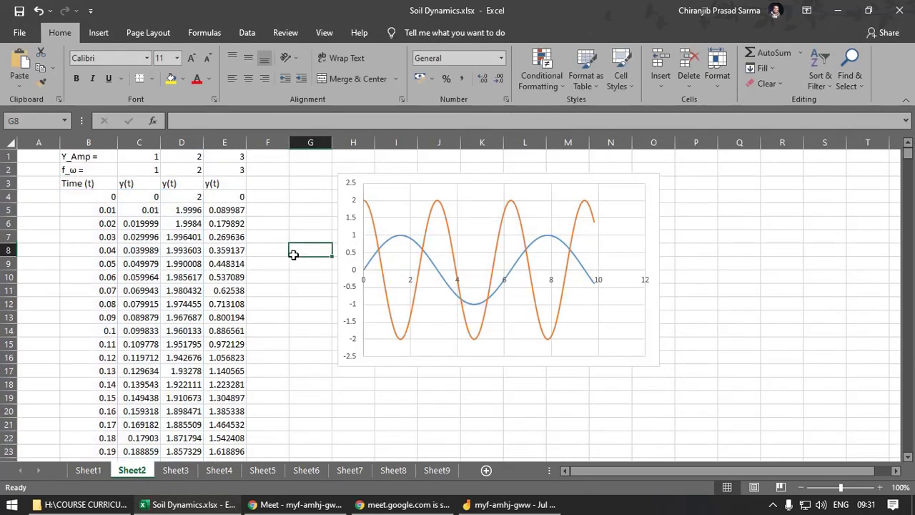
Examine the cosine curve on the chart against its amplitude in D1 and frequency in D2.
click(387, 305)
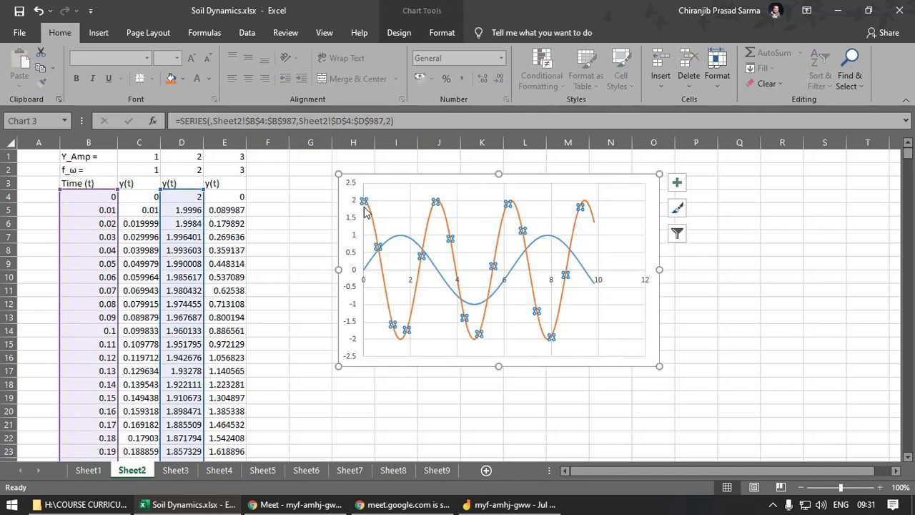
click(304, 225)
click(191, 157)
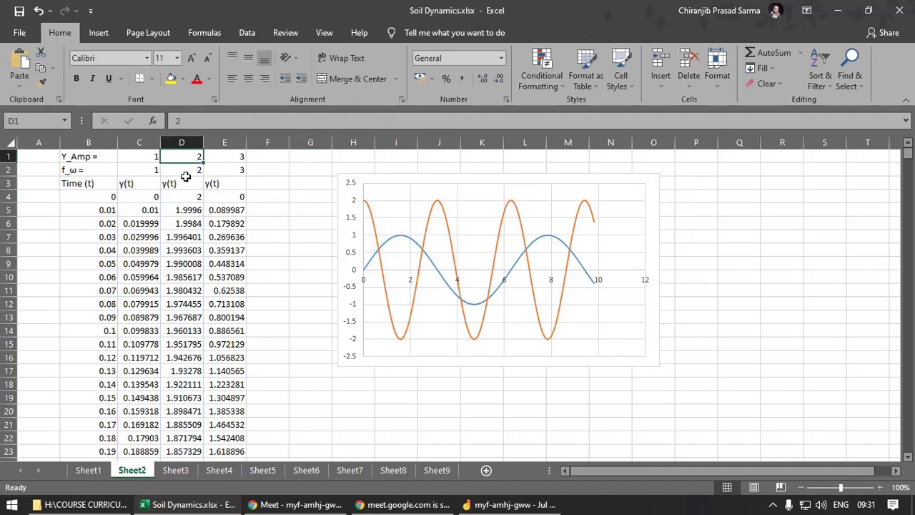
click(178, 171)
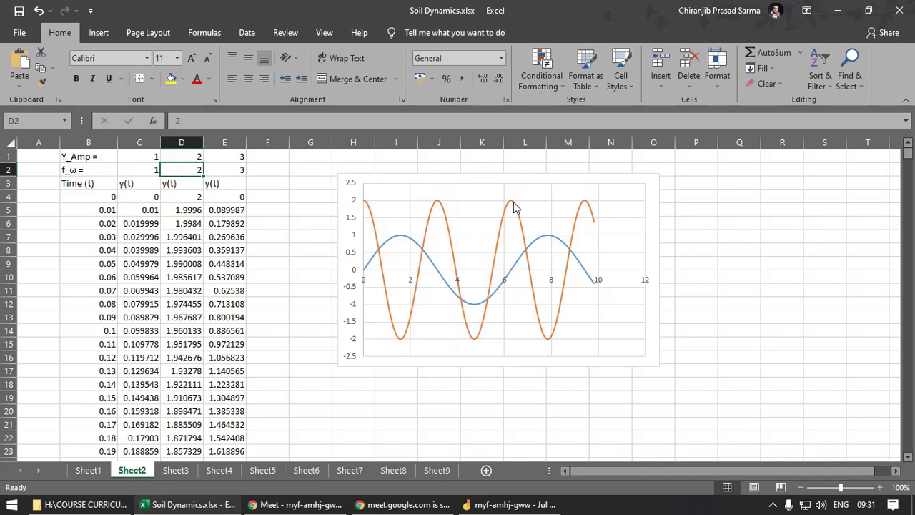
click(226, 192)
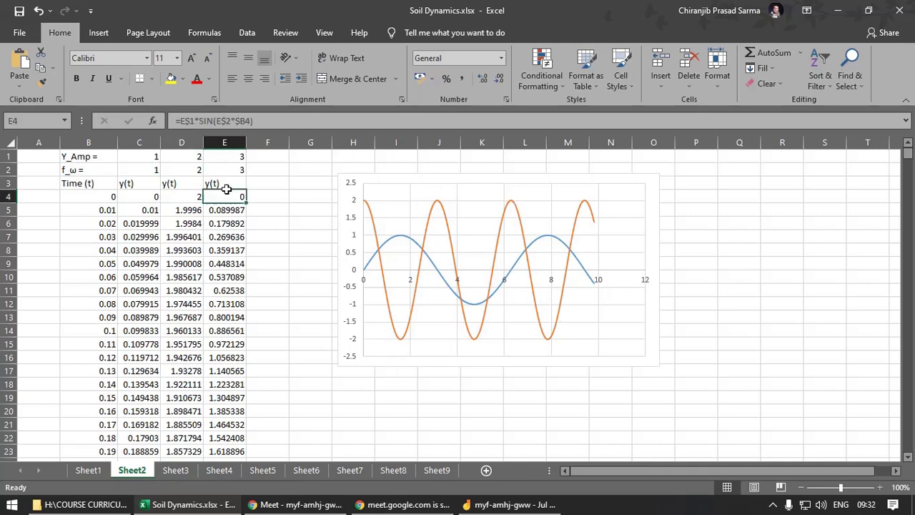
click(250, 121)
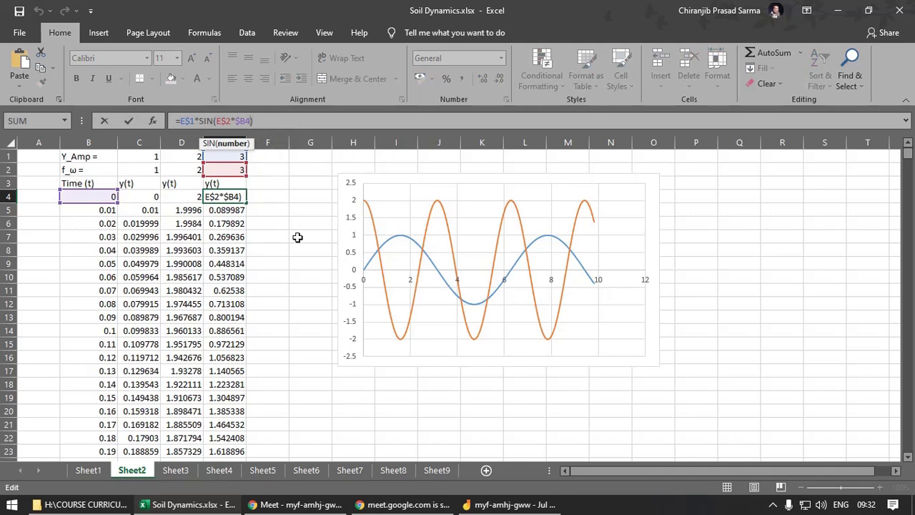
key(Escape)
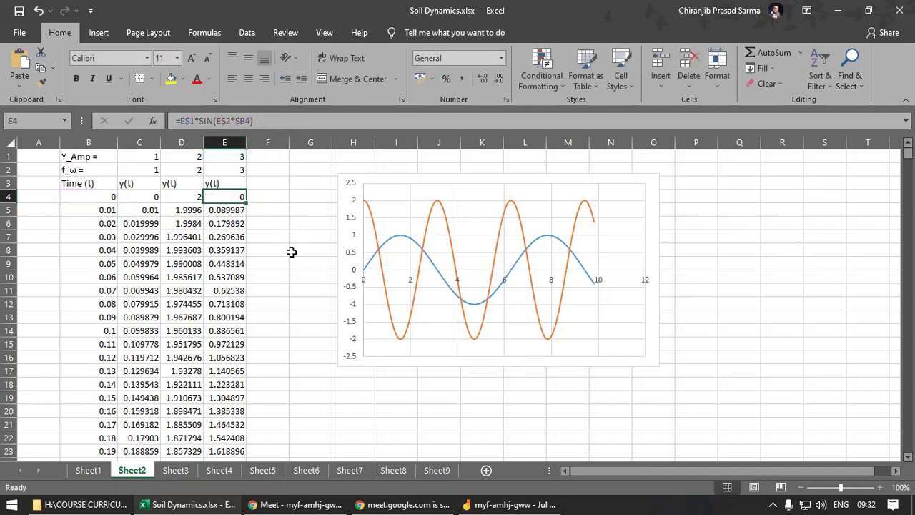
Enter 45 in F1 as the phase angle in degrees for the third motion.
click(276, 156)
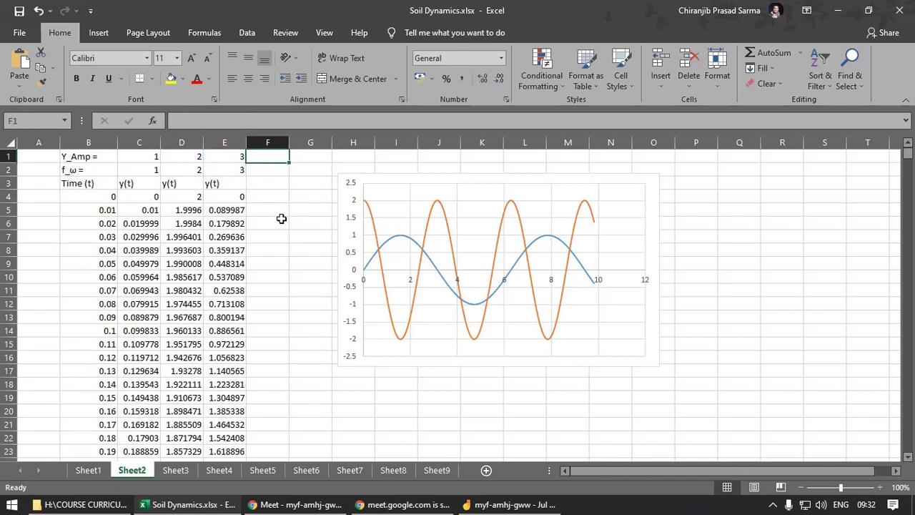
text(45)
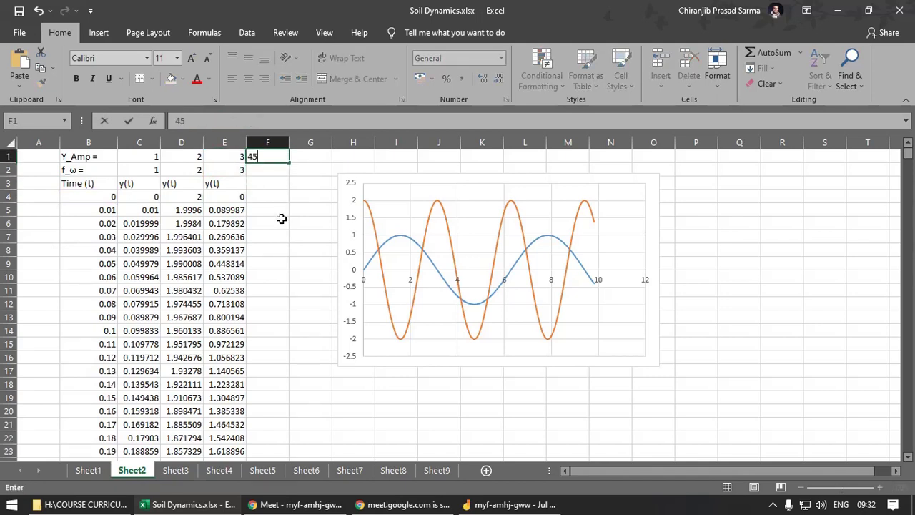
key(Return)
click(272, 158)
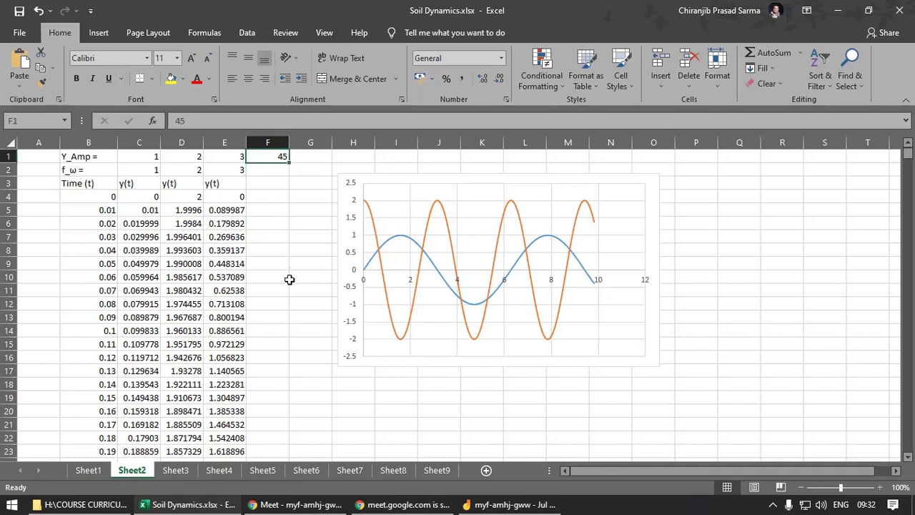
Convert the angle in F1 to radians in F2 with the formula =RADIANS(F1).
click(275, 173)
text(=)
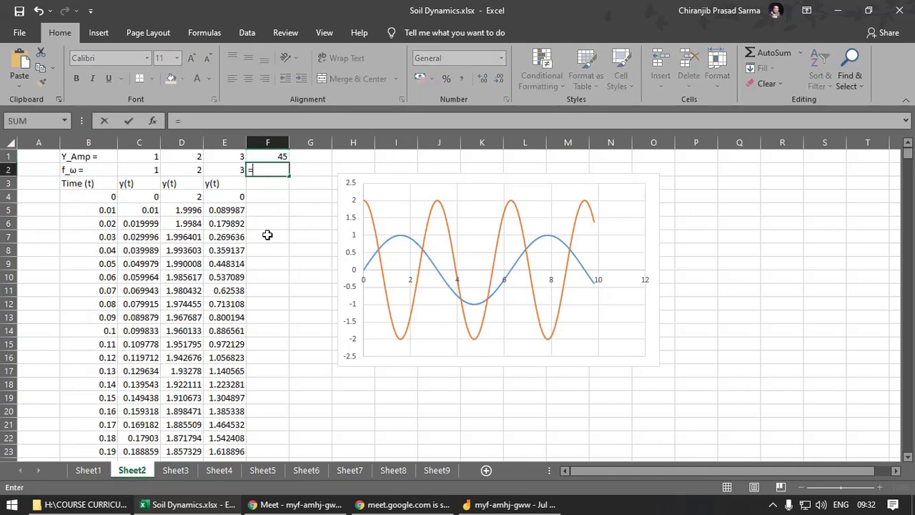
text(radin)
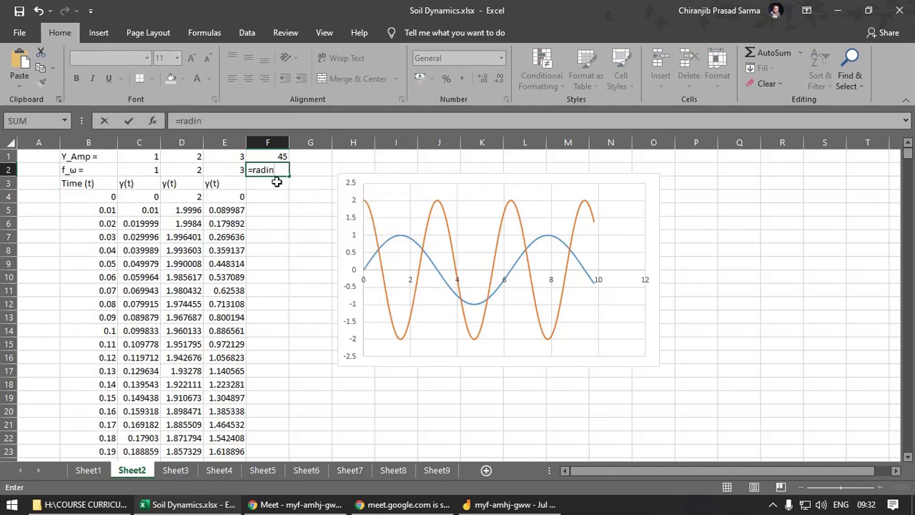
key(BackSpace)
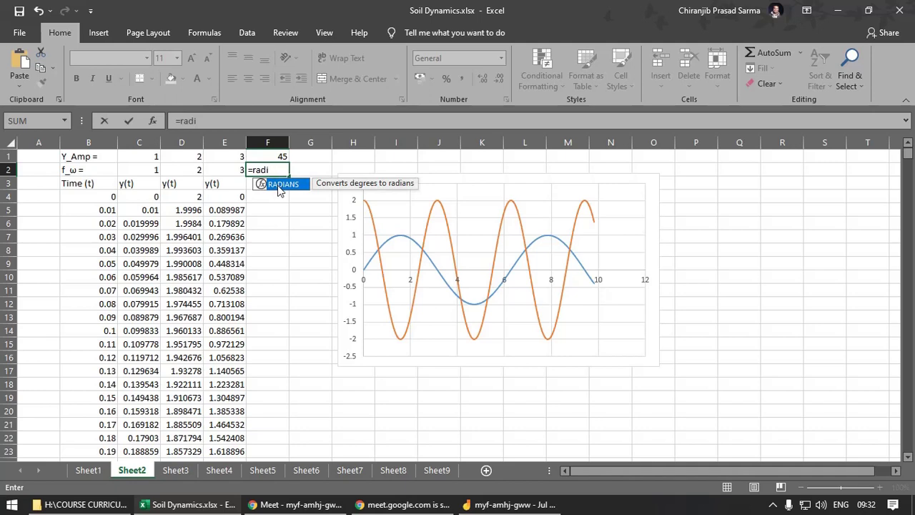
double_click(279, 184)
key(Up)
key(Return)
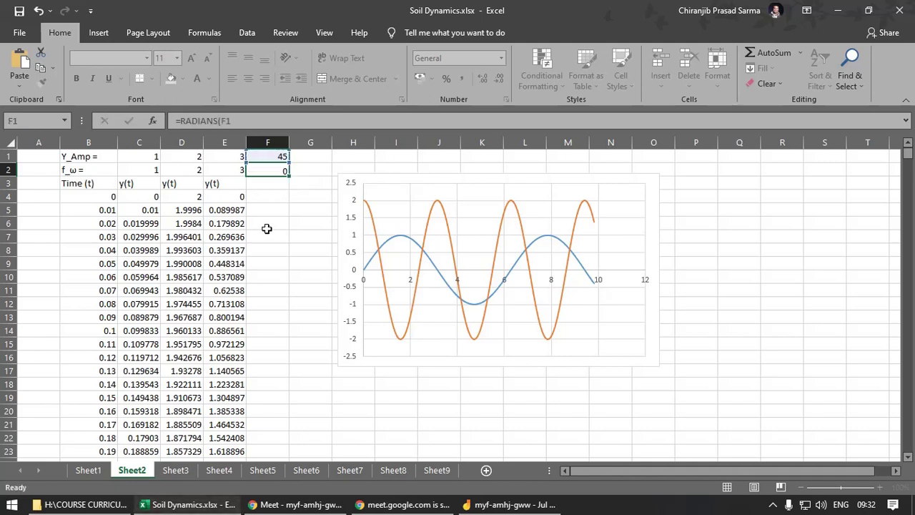
key(Up)
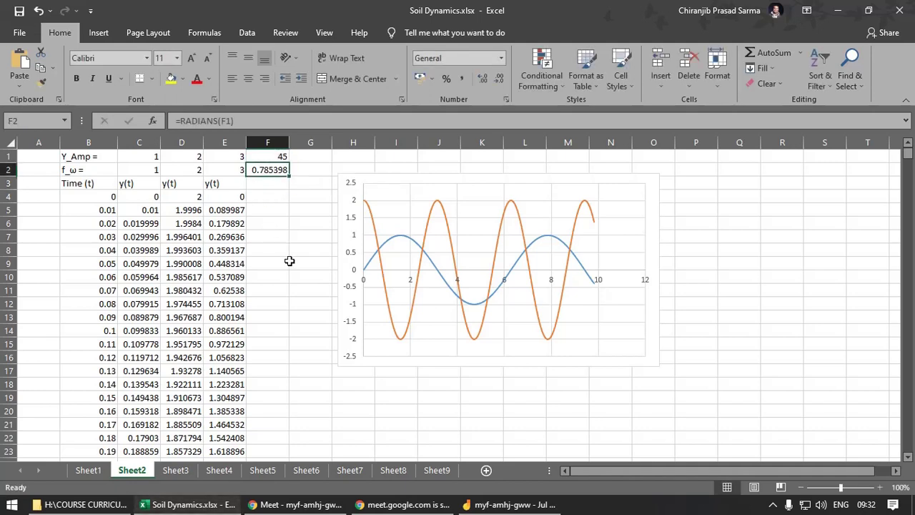
Add the phase angle from F2 to the E4 sine formula so it reads =E$1*SIN(E$2*$B4+F$2).
click(235, 196)
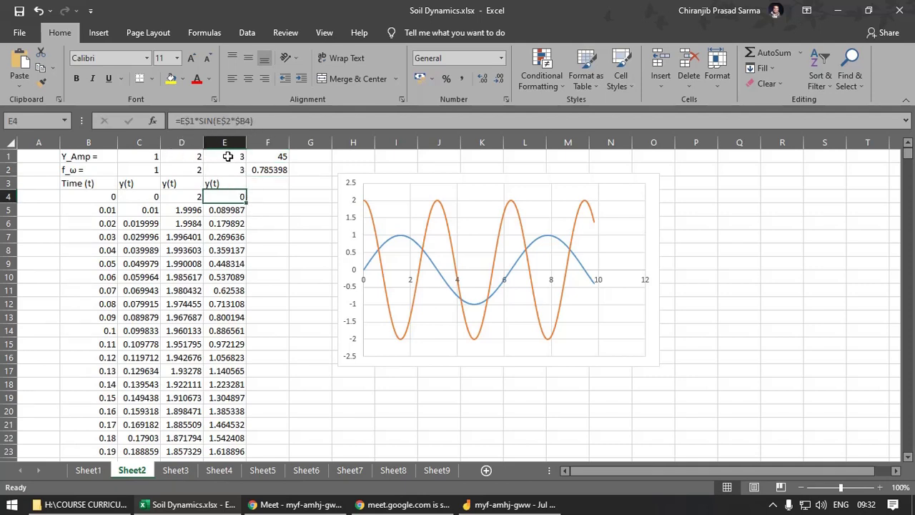
key(F2)
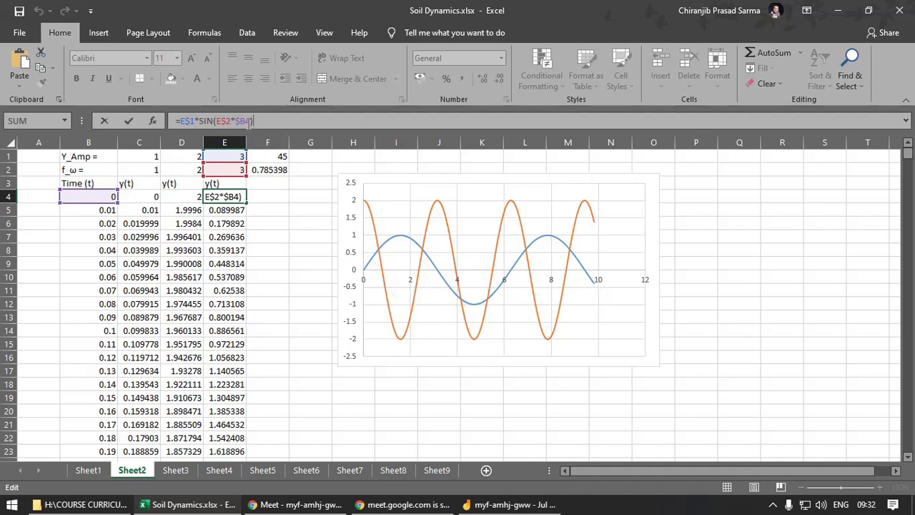
click(251, 121)
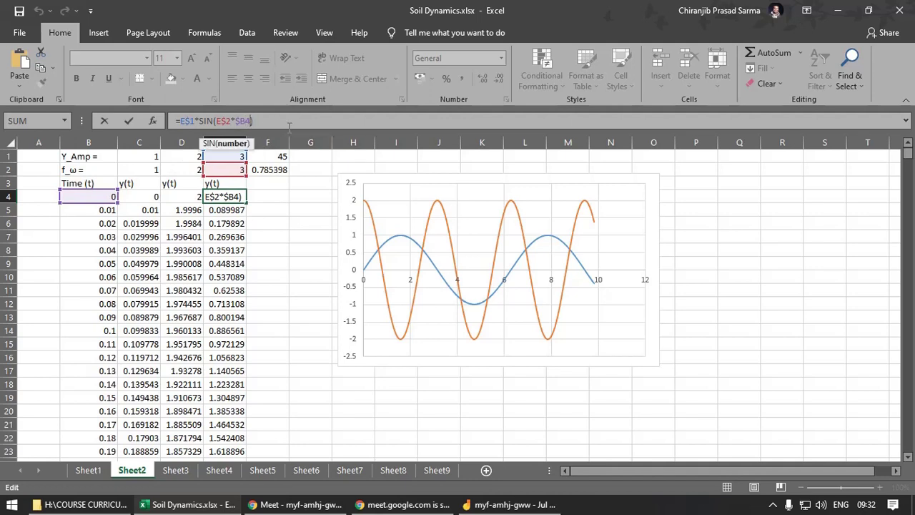
text(+)
click(274, 170)
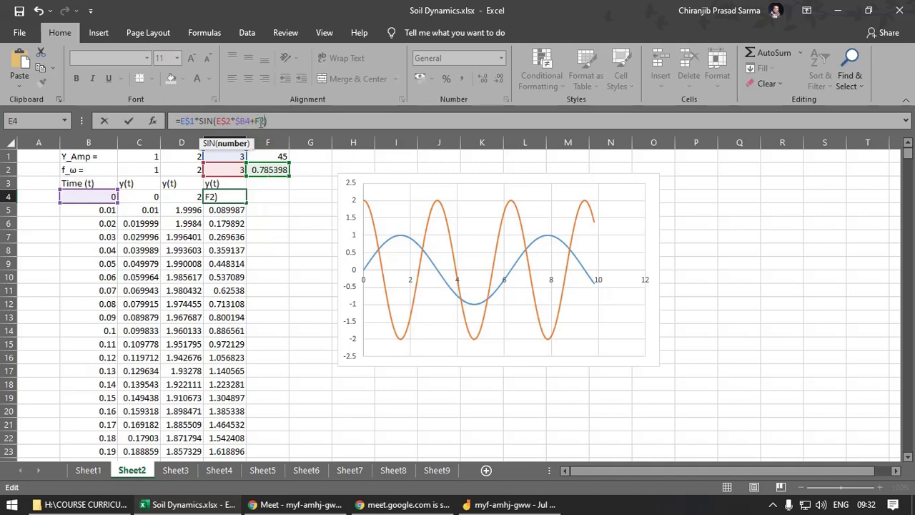
text($)
key(End)
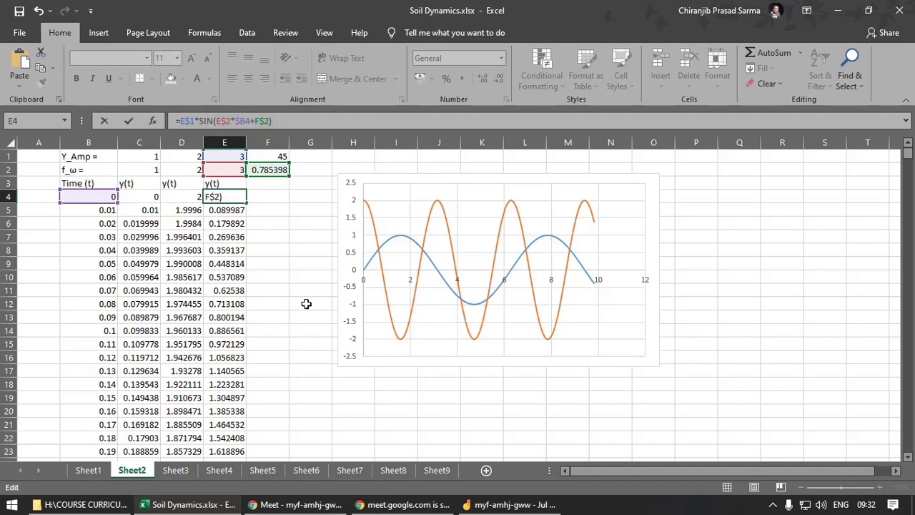
key(Return)
Fill the phase-shifted E4 formula down the third y(t) column alongside the time values.
click(237, 199)
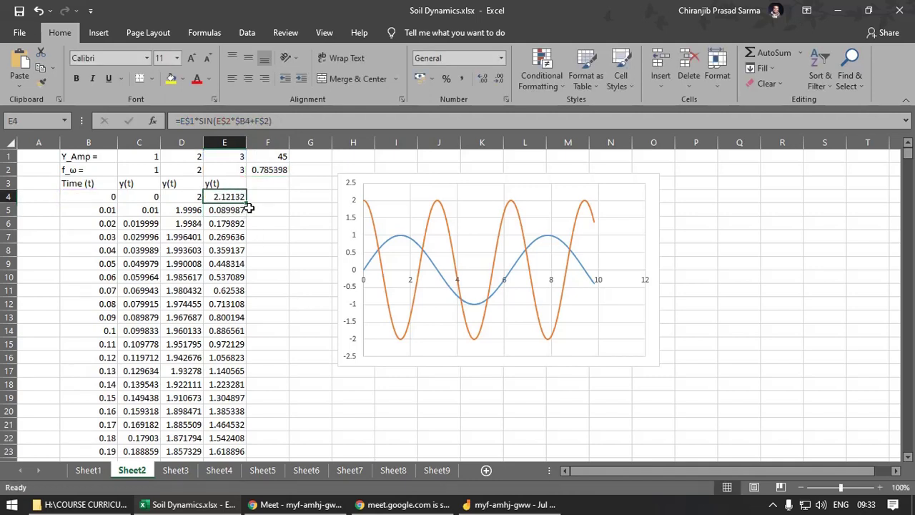
double_click(245, 203)
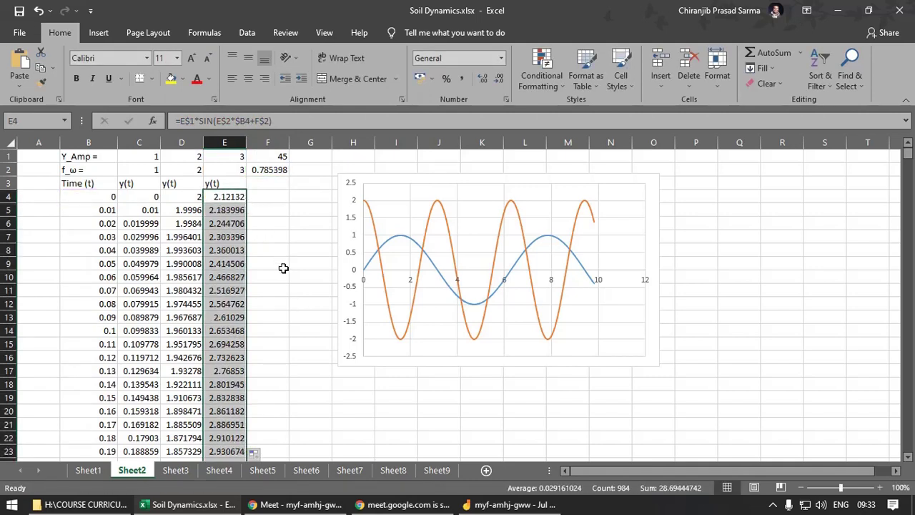
click(283, 269)
click(225, 197)
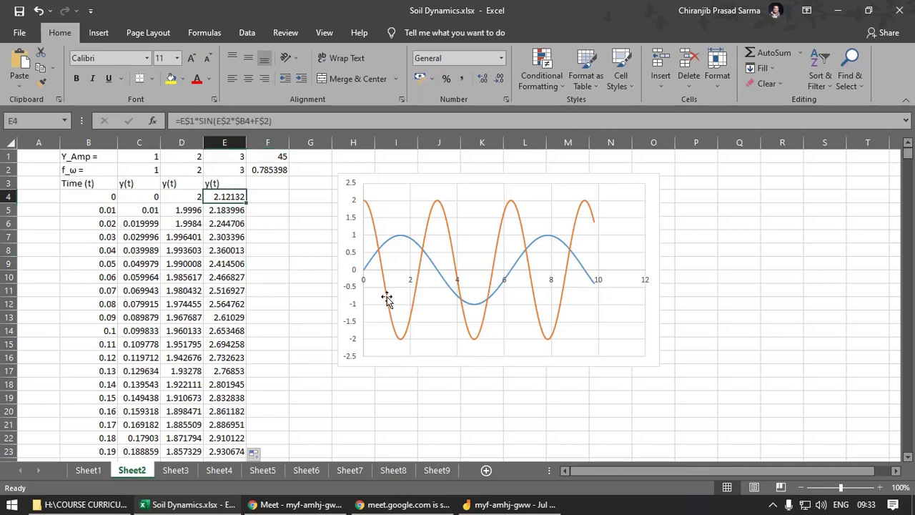
Start a third series in the chart's data source, with Sheet2!$B$4:$B$987 as its X values.
click(393, 257)
right_click(393, 257)
click(444, 335)
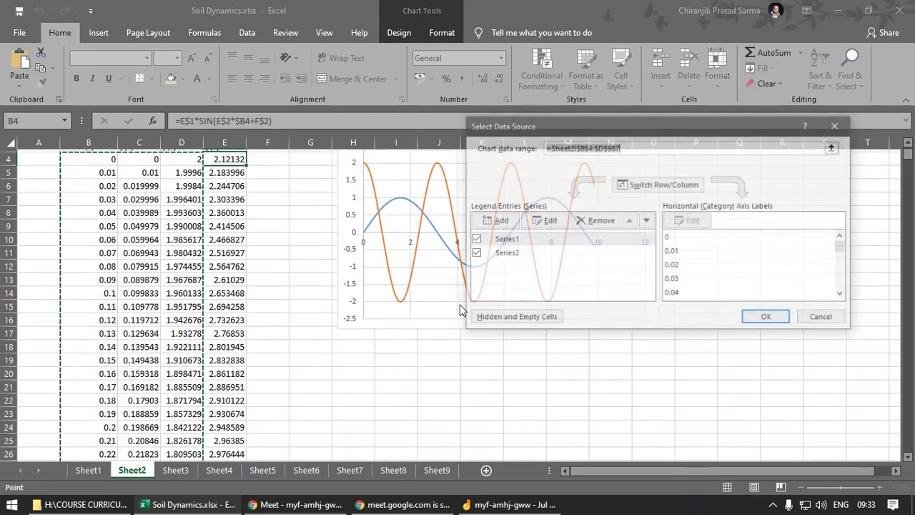
click(493, 221)
click(690, 227)
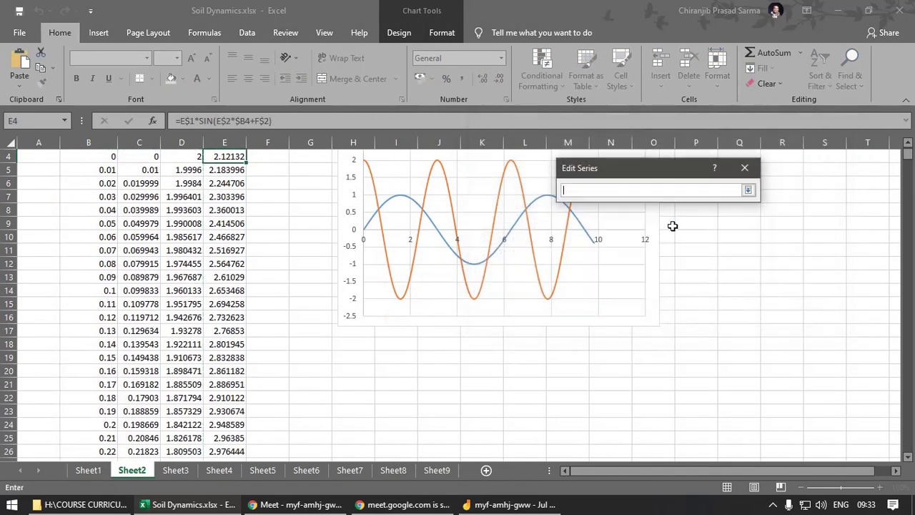
click(103, 156)
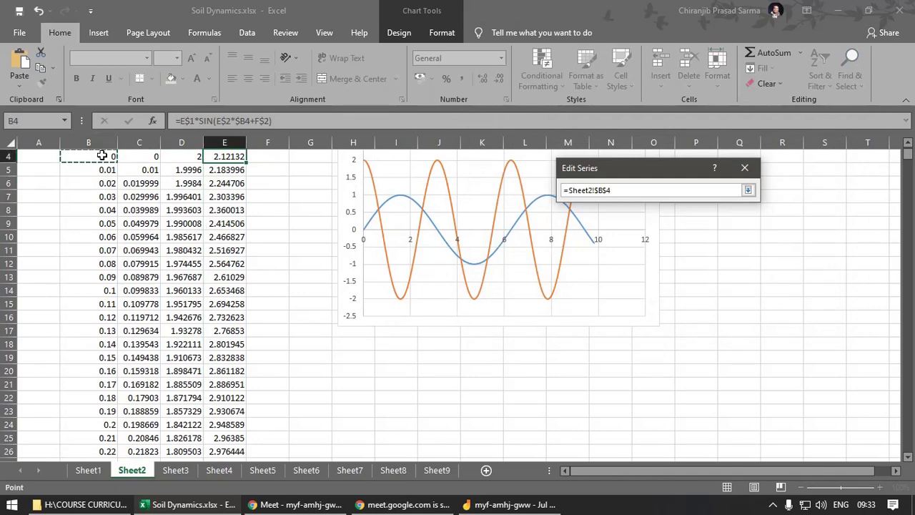
key(ctrl+shift+Down)
click(748, 190)
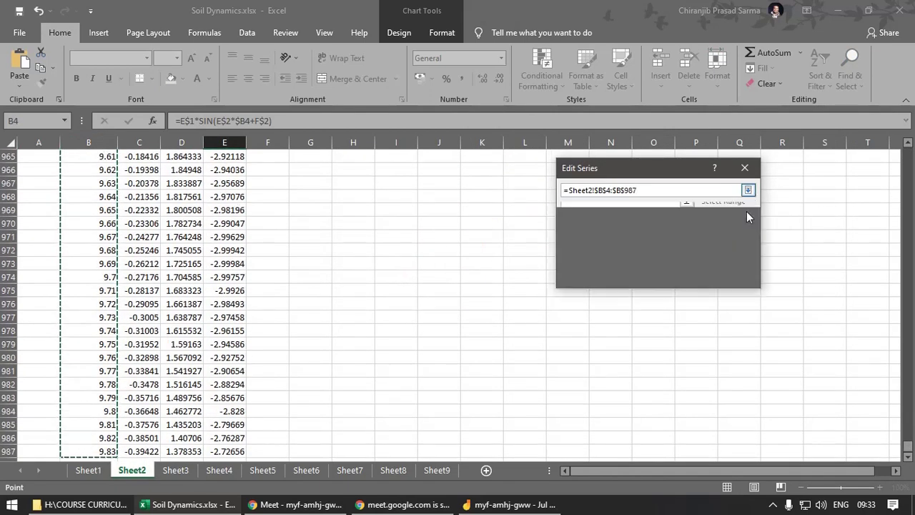
Set the third series' Y values to =Sheet2!$E$4:$E$987 and apply the updated data source to the chart.
click(689, 252)
scroll(911, 444, up, 1)
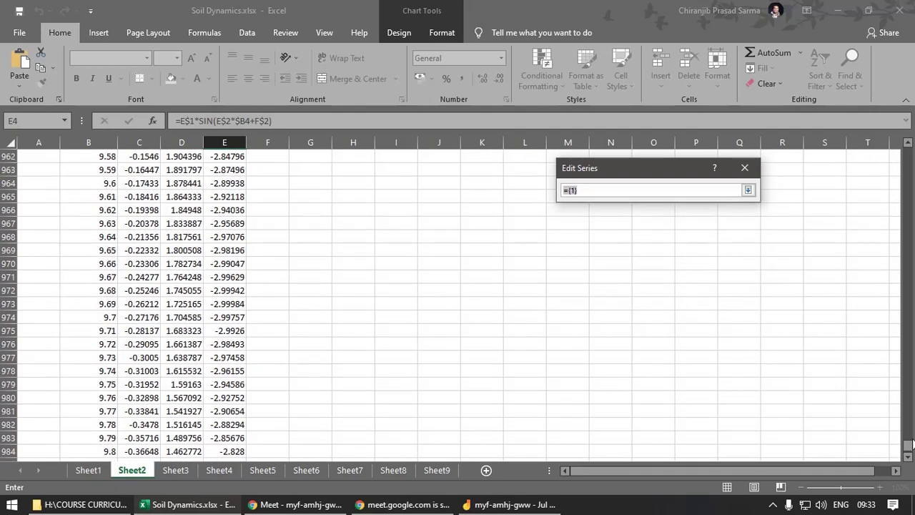
drag(911, 445, 908, 149)
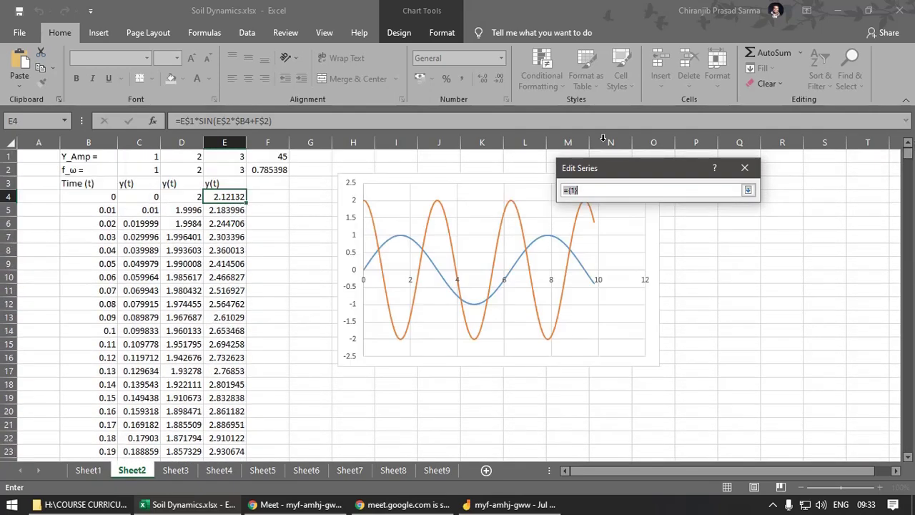
click(232, 197)
key(ctrl+shift+Down)
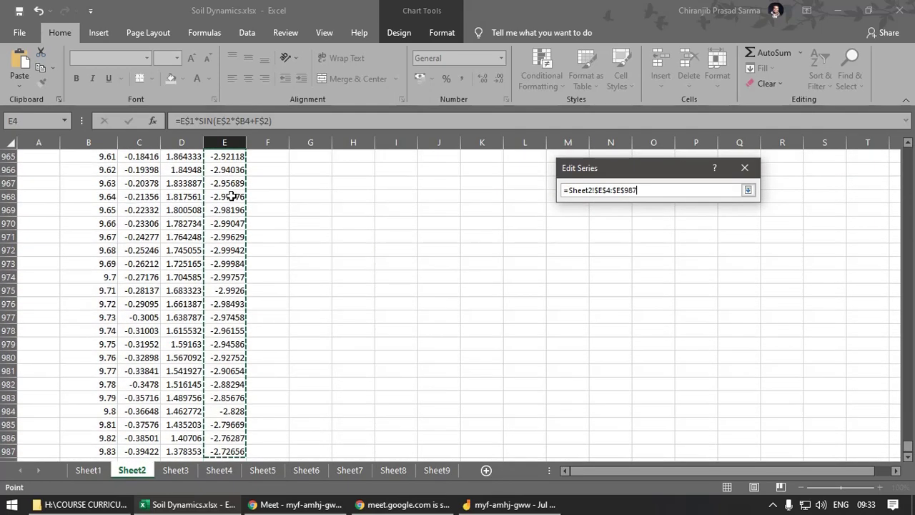
click(748, 190)
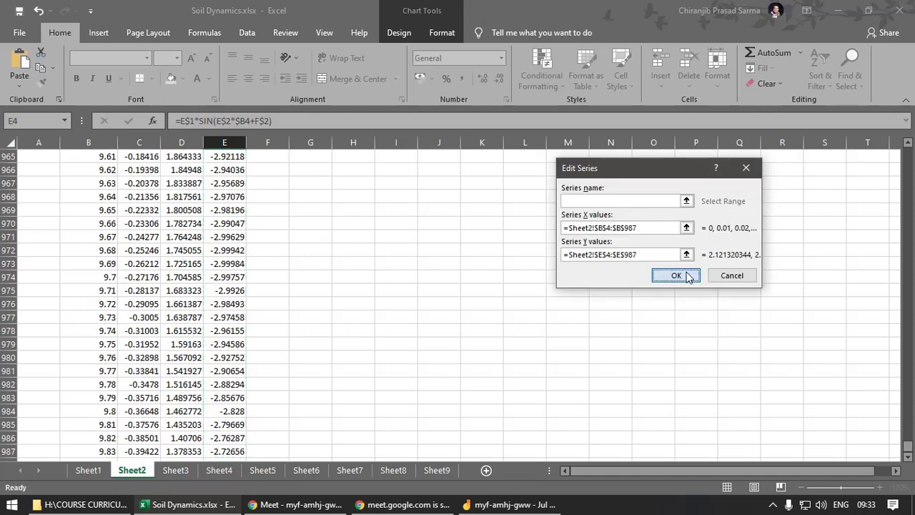
click(676, 275)
click(497, 216)
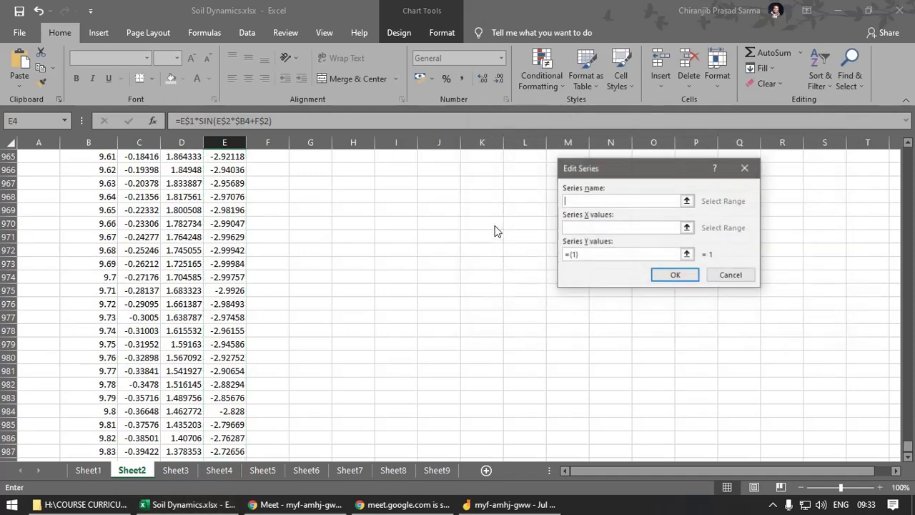
click(730, 278)
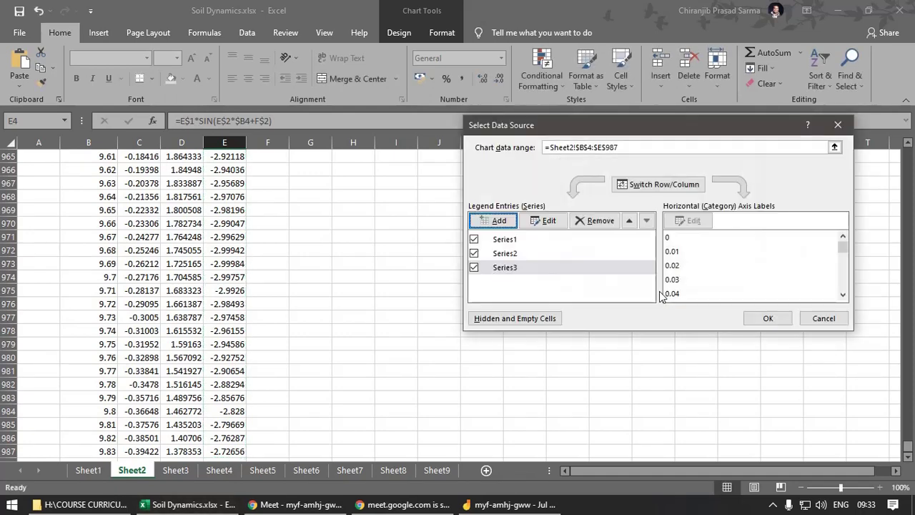
click(767, 319)
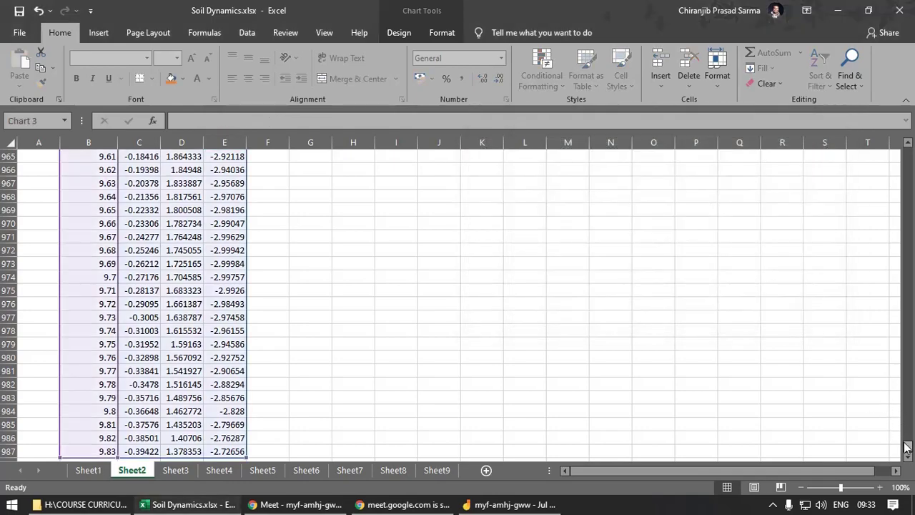
drag(906, 443, 909, 154)
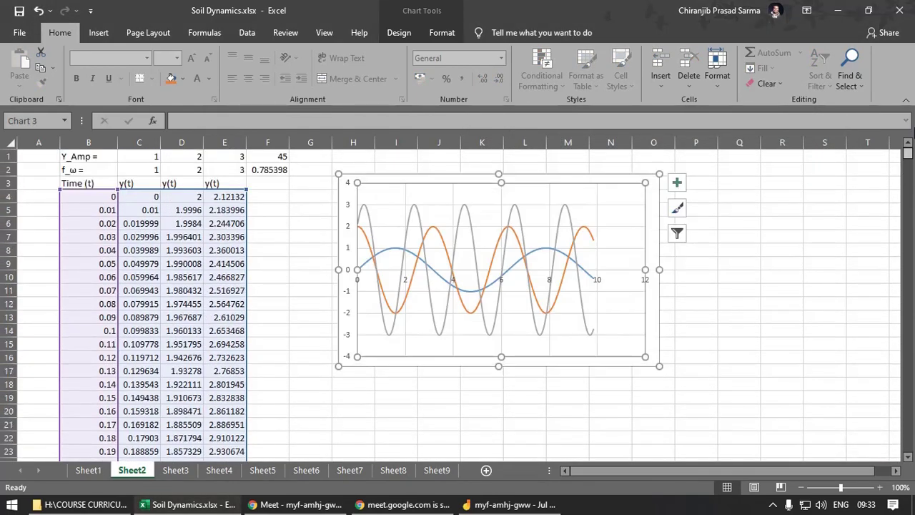
click(298, 269)
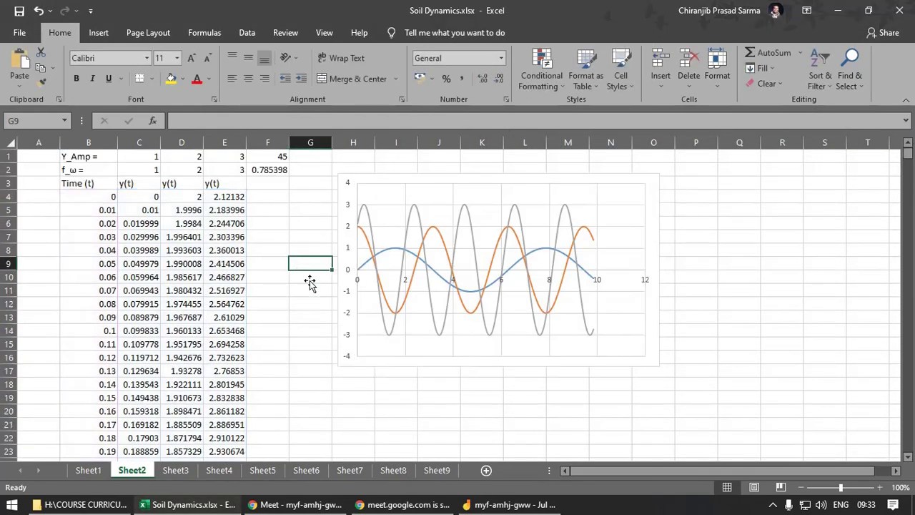
Set the phase angle in F1 to 20 degrees.
click(369, 222)
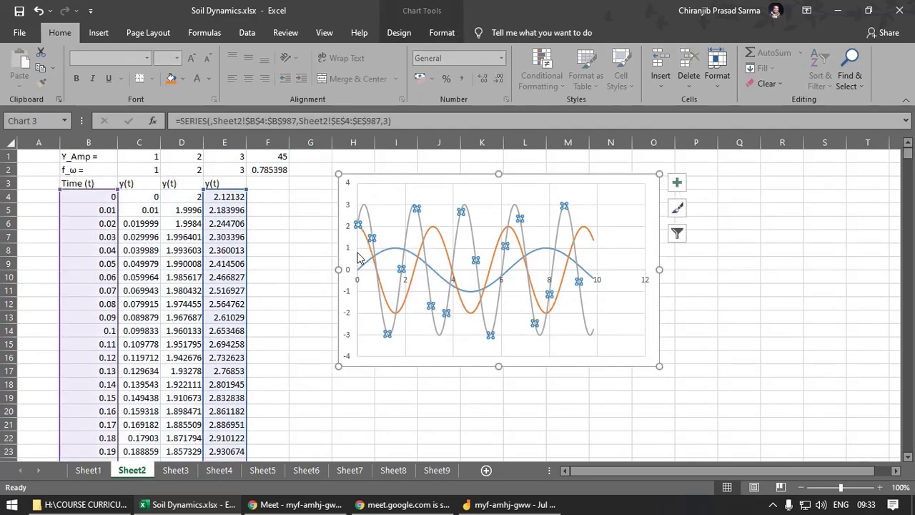
click(283, 245)
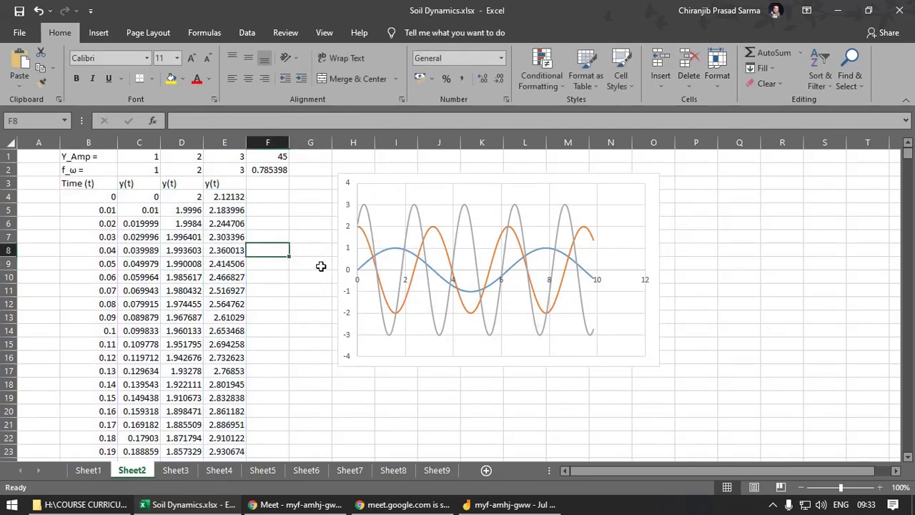
click(263, 169)
click(276, 156)
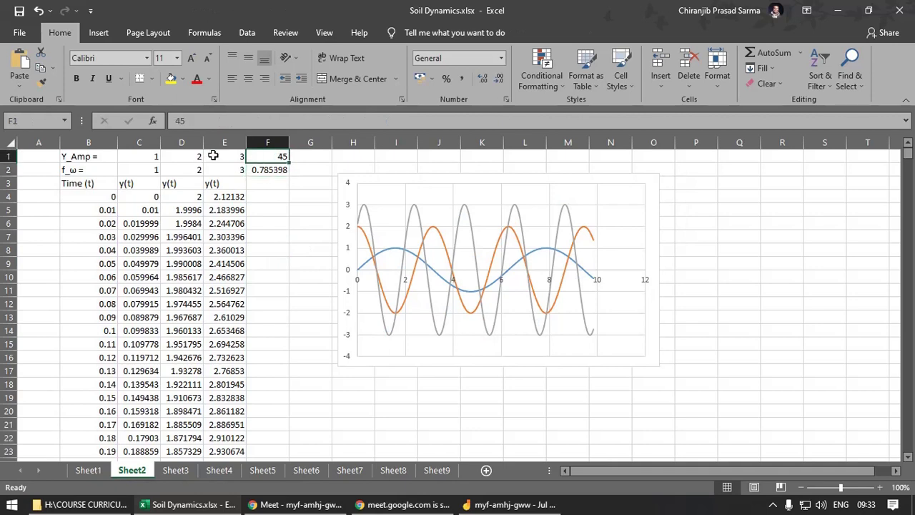
double_click(192, 122)
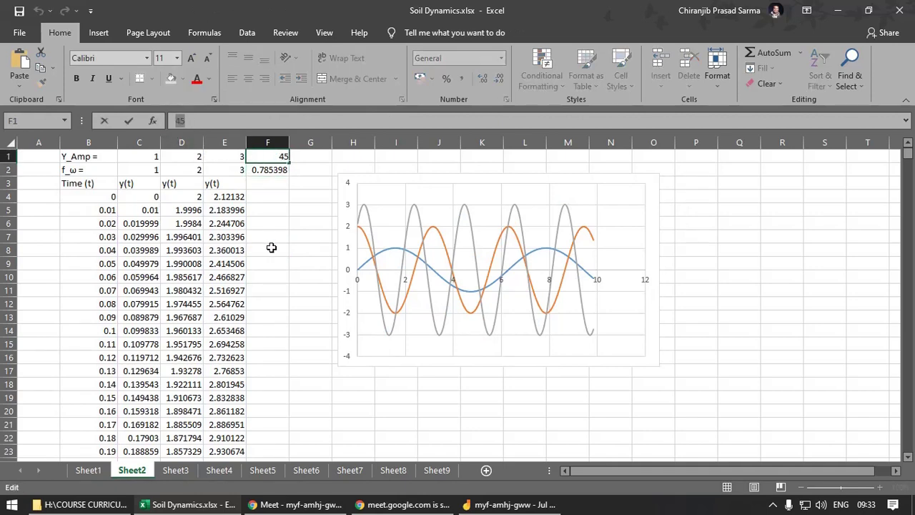
text(20)
click(292, 227)
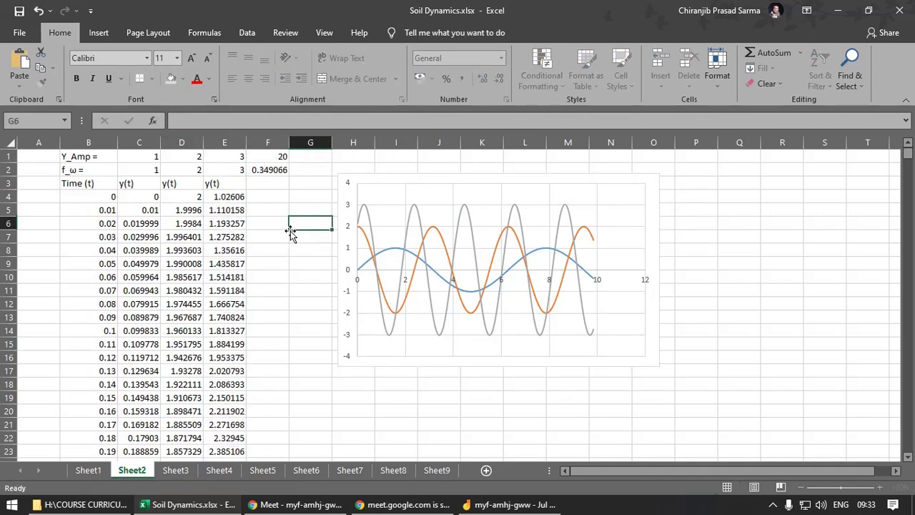
Set the phase angle in F1 to 135 degrees.
click(272, 155)
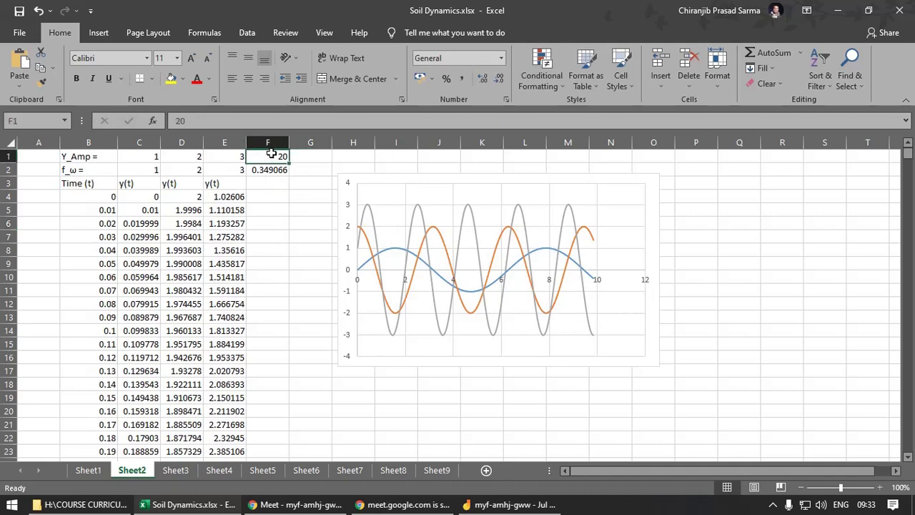
double_click(192, 121)
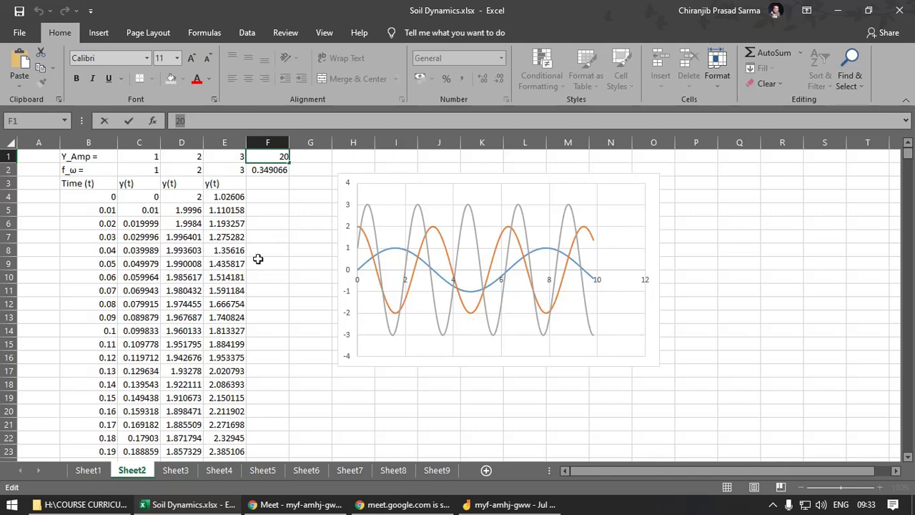
text(135)
click(286, 253)
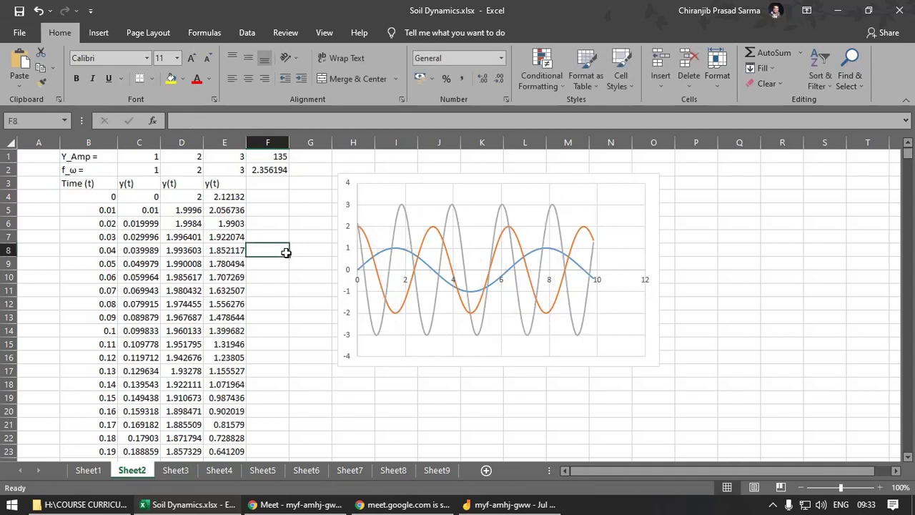
Return the phase angle in F1 to 20 degrees.
double_click(253, 156)
drag(286, 156, 172, 171)
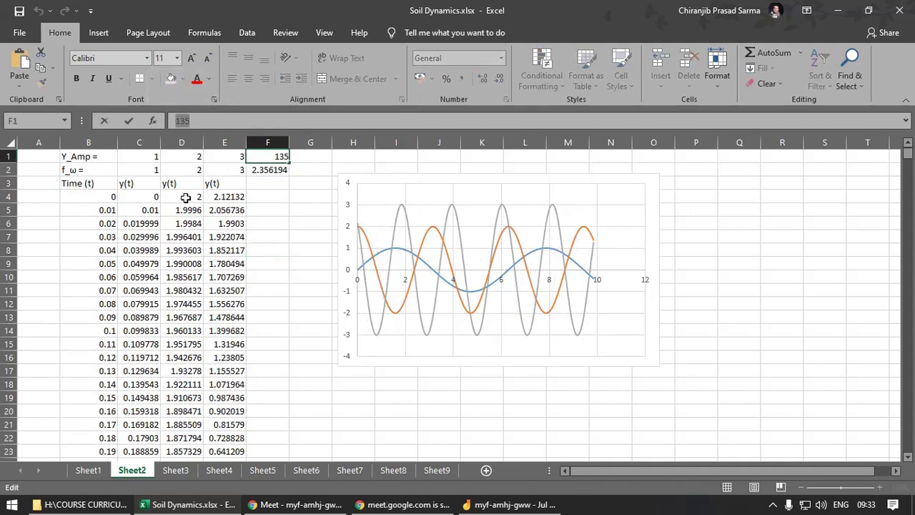
text(49)
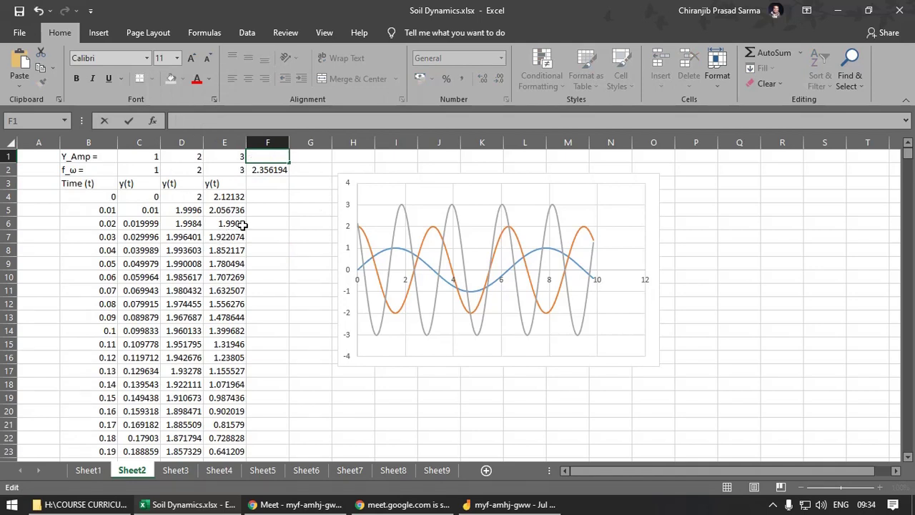
text(0)
click(307, 217)
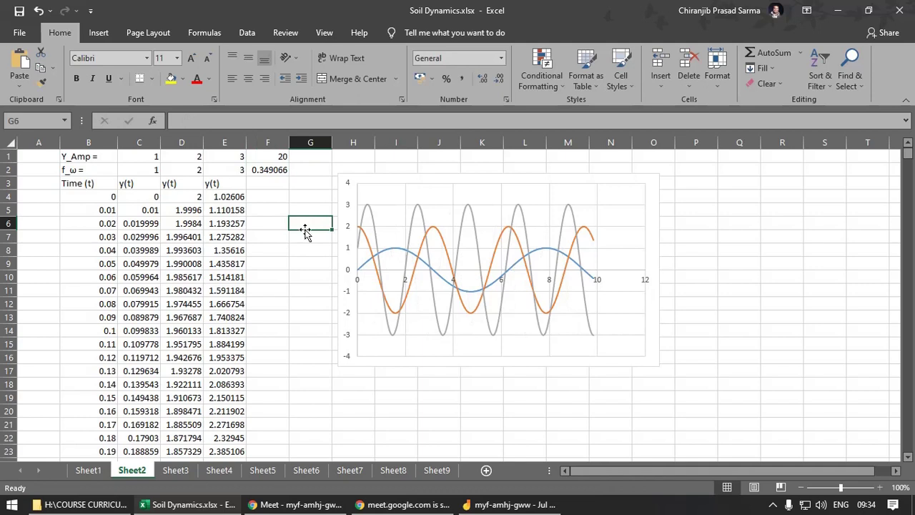
Examine where the phase-shifted third curve starts at time 0 on the chart.
click(360, 252)
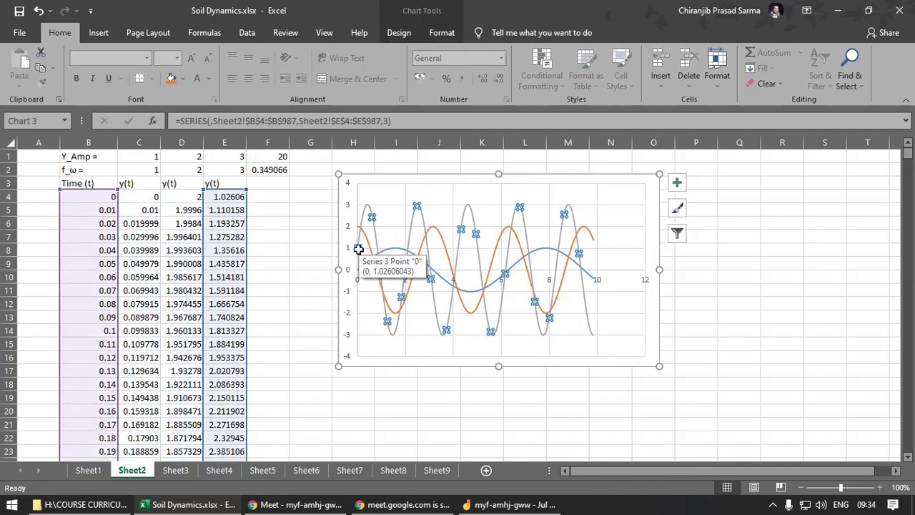
click(296, 239)
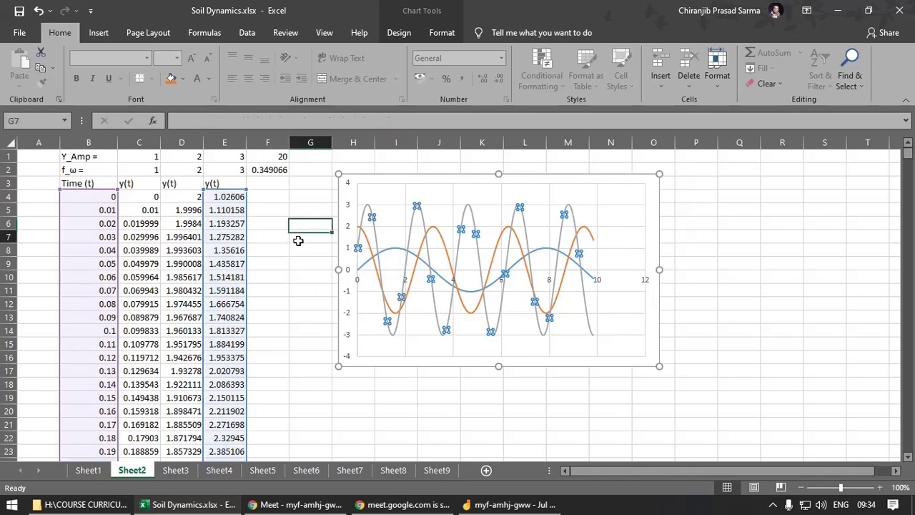
click(360, 252)
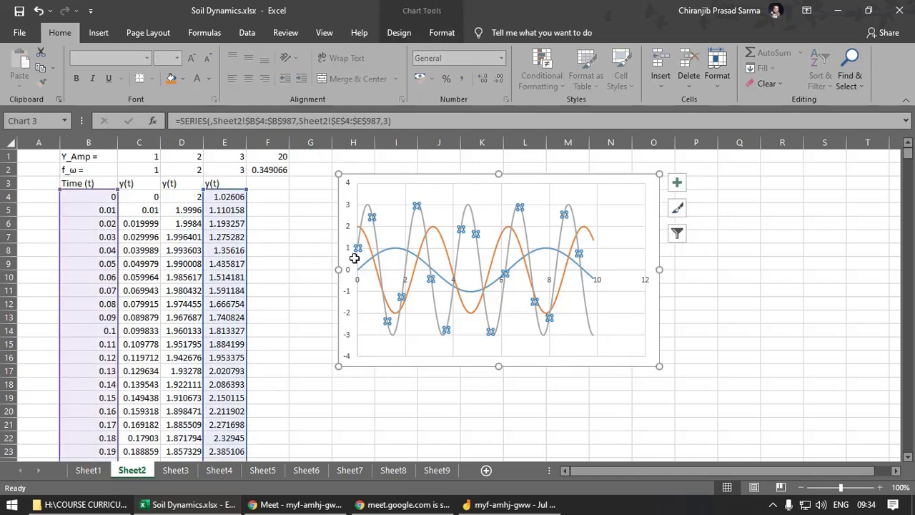
click(274, 185)
click(370, 218)
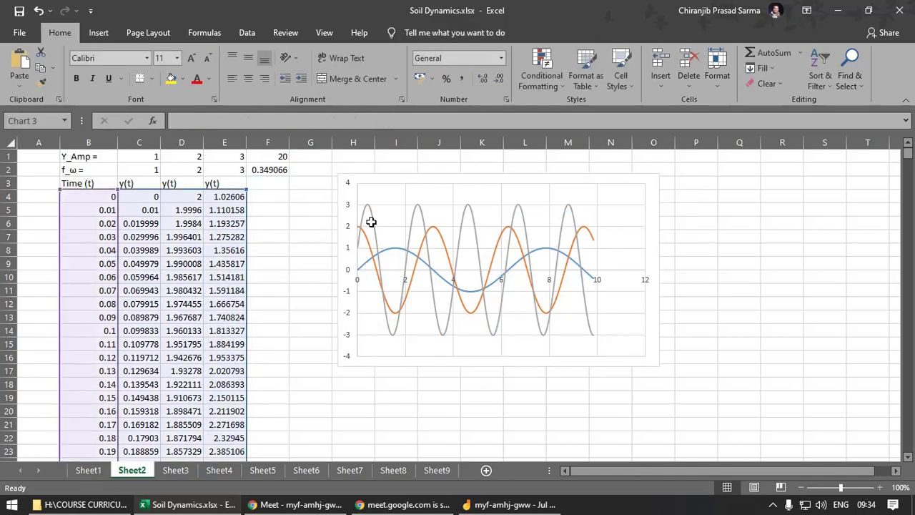
click(300, 239)
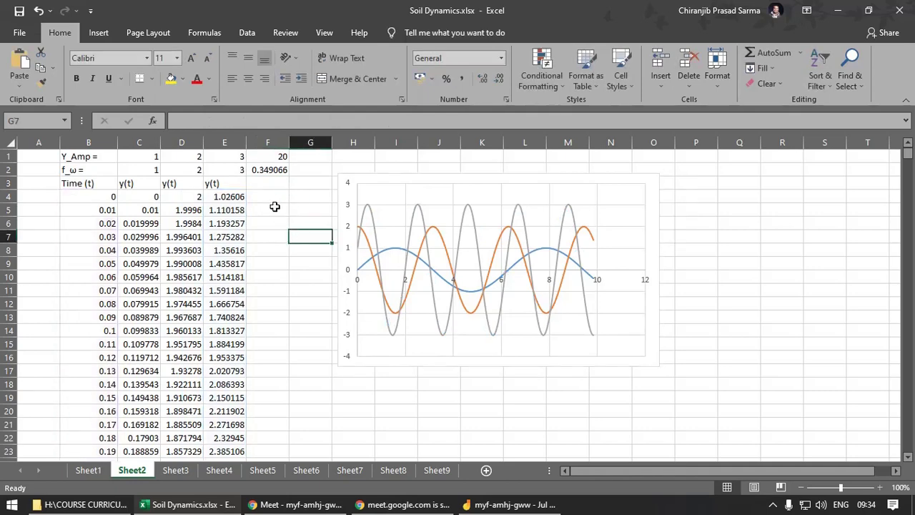
Move the chart over to begin at column K and total the first row's three y(t) values in G4 with =SUM(C4:E4).
drag(370, 181, 493, 179)
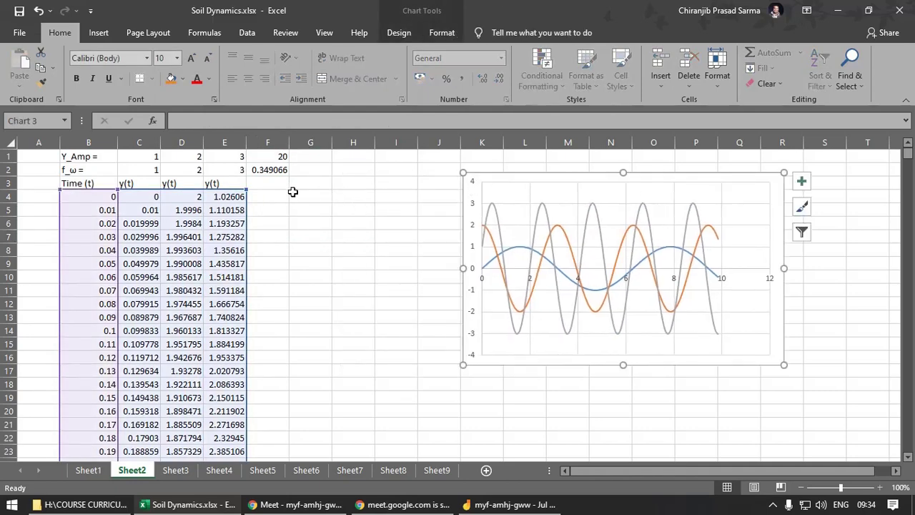
click(292, 192)
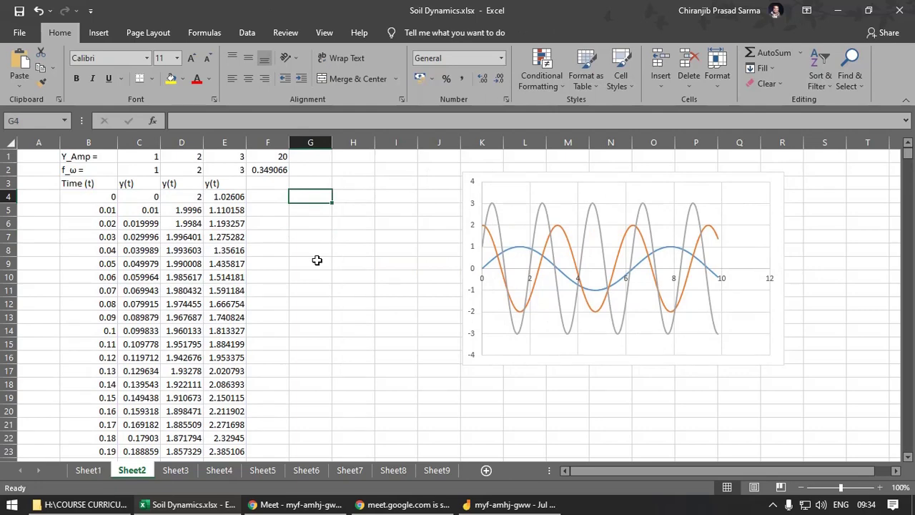
text(=sum)
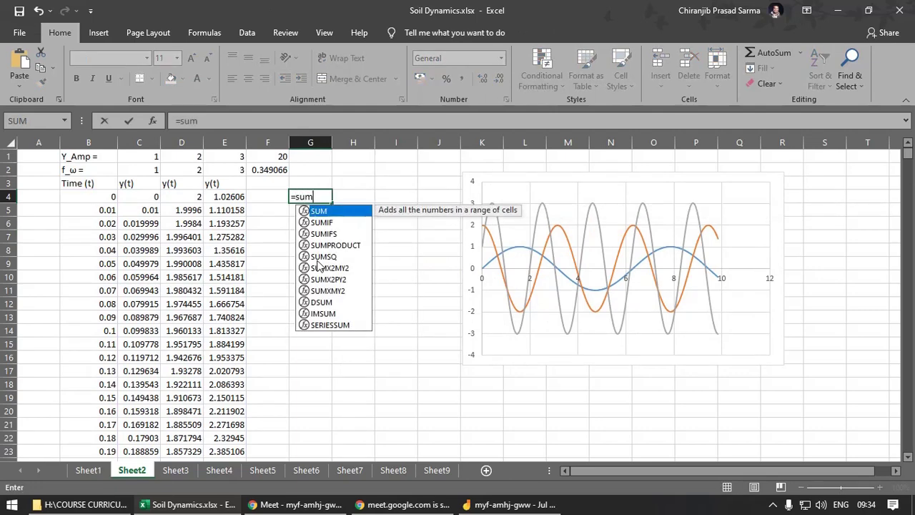
double_click(322, 211)
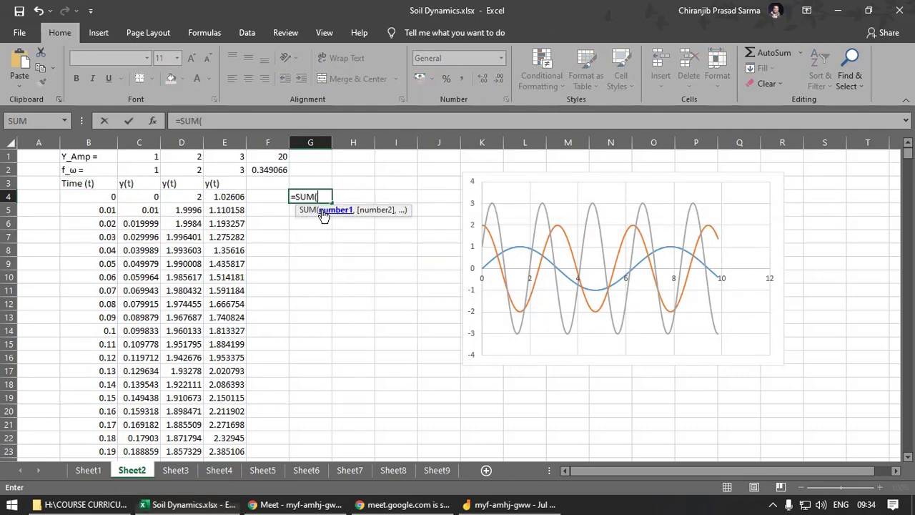
drag(143, 197, 239, 196)
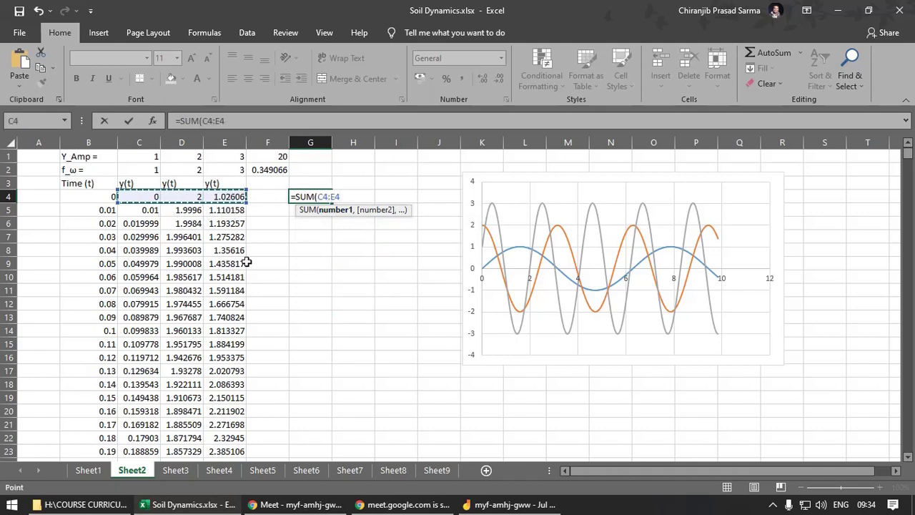
key(Return)
Complete the sum in G4 and copy its exact formula =SUM(C4:E4) into F4.
click(309, 195)
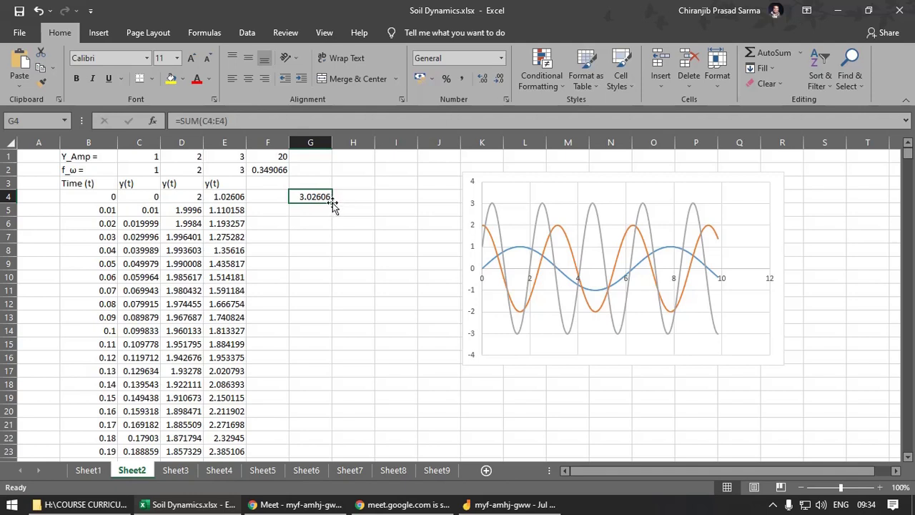
click(277, 199)
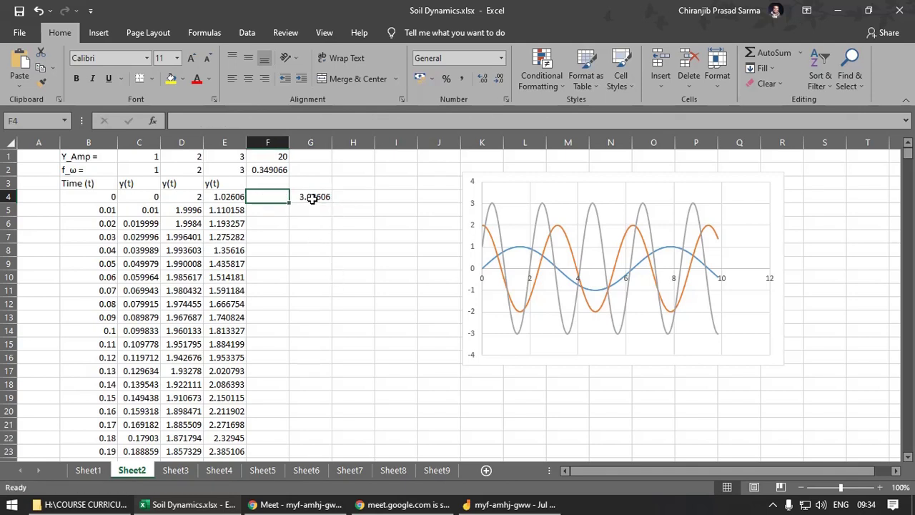
click(314, 197)
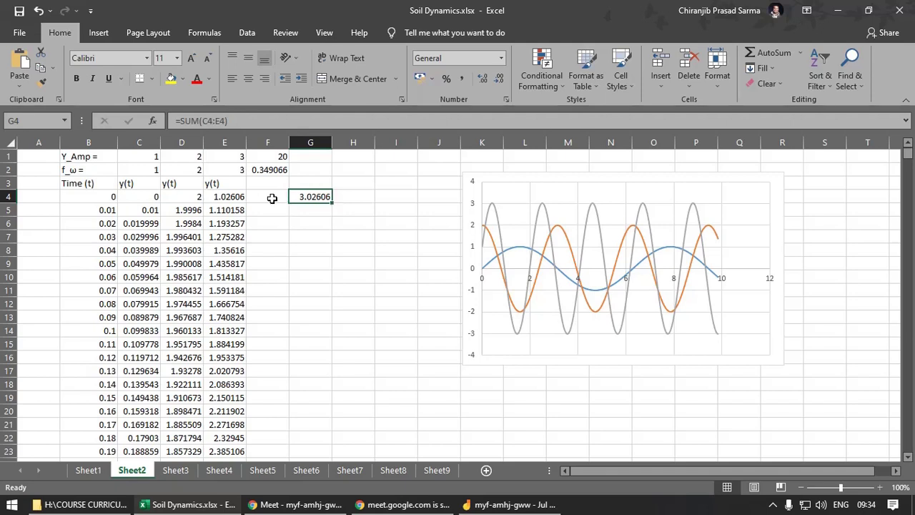
click(244, 124)
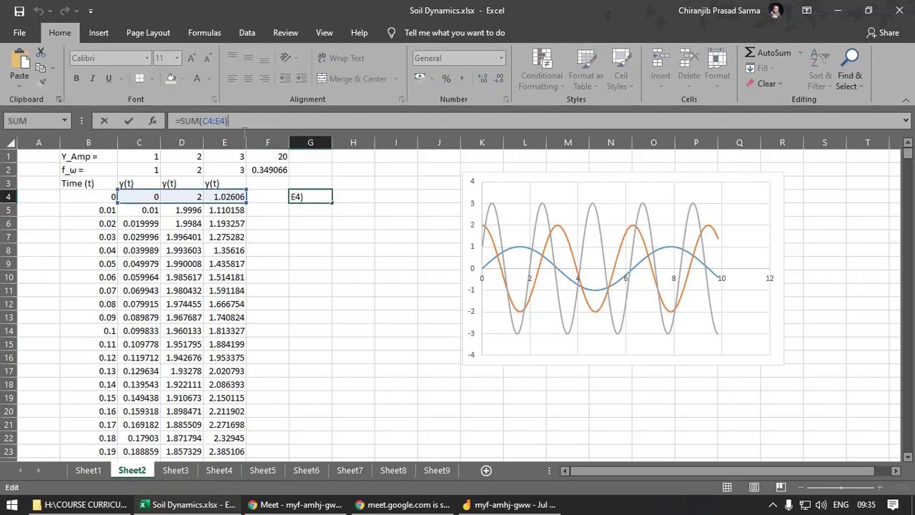
drag(229, 121, 161, 120)
key(ctrl+c)
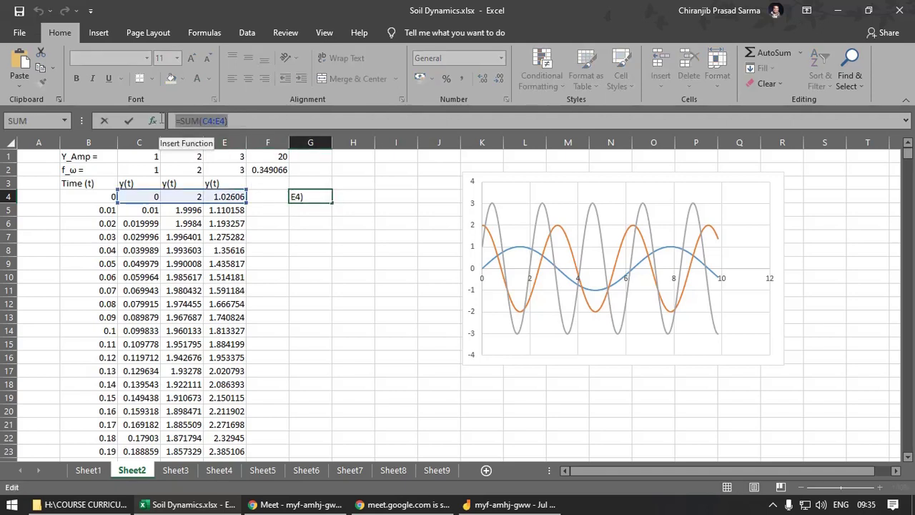
key(Escape)
click(269, 197)
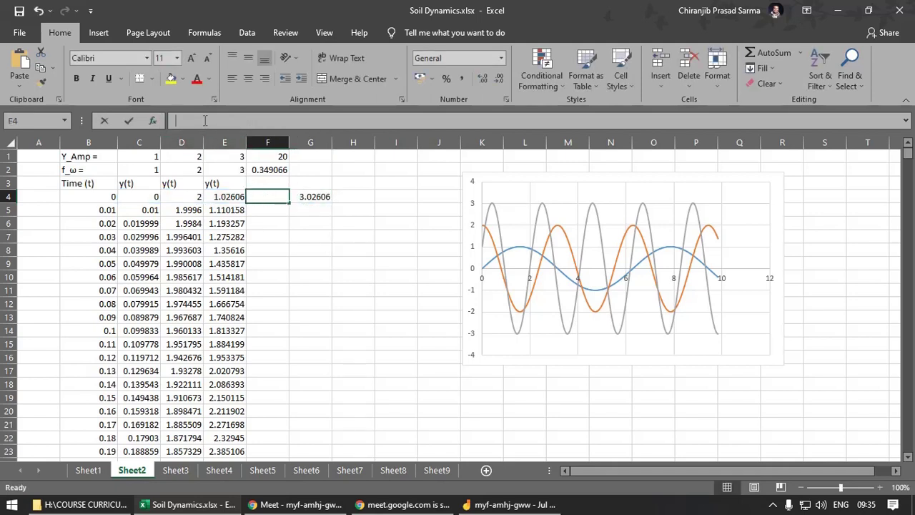
key(ctrl+v)
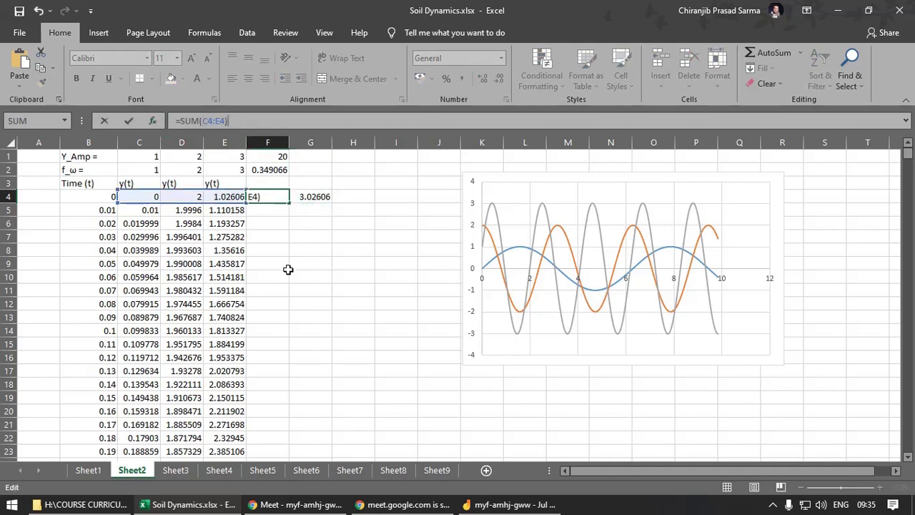
key(Return)
Fill the F4 sum down column F alongside the time data and clear the duplicate sum in G4.
click(283, 201)
double_click(291, 205)
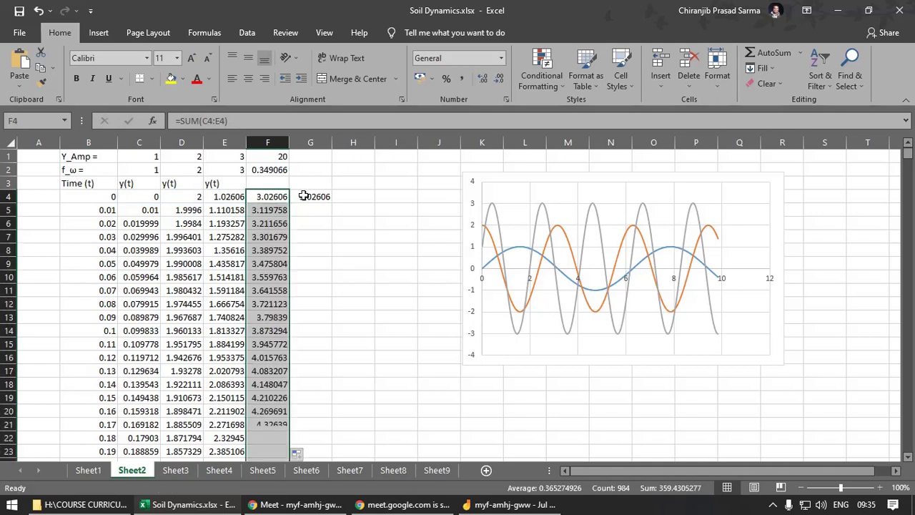
click(304, 196)
key(Delete)
drag(341, 251, 341, 263)
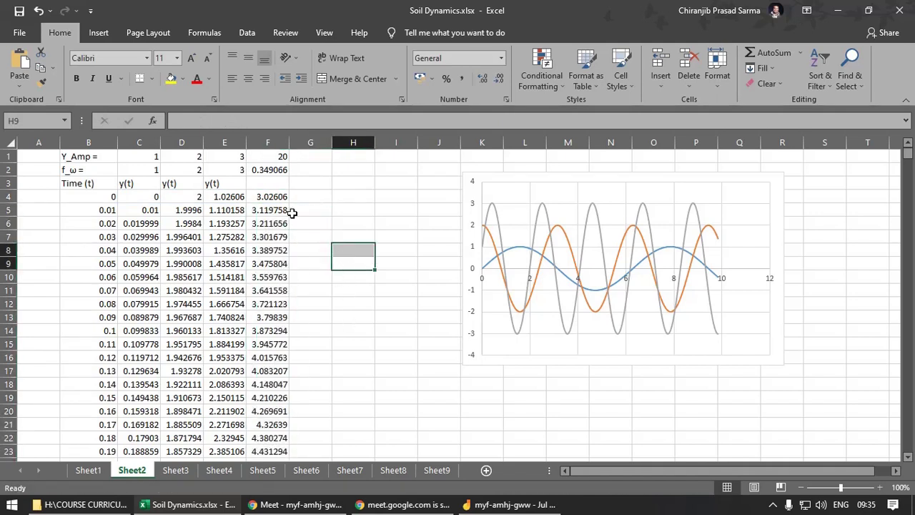
Add a new series to the existing chart, using the times in B4:B987 as its X values.
click(268, 201)
right_click(496, 301)
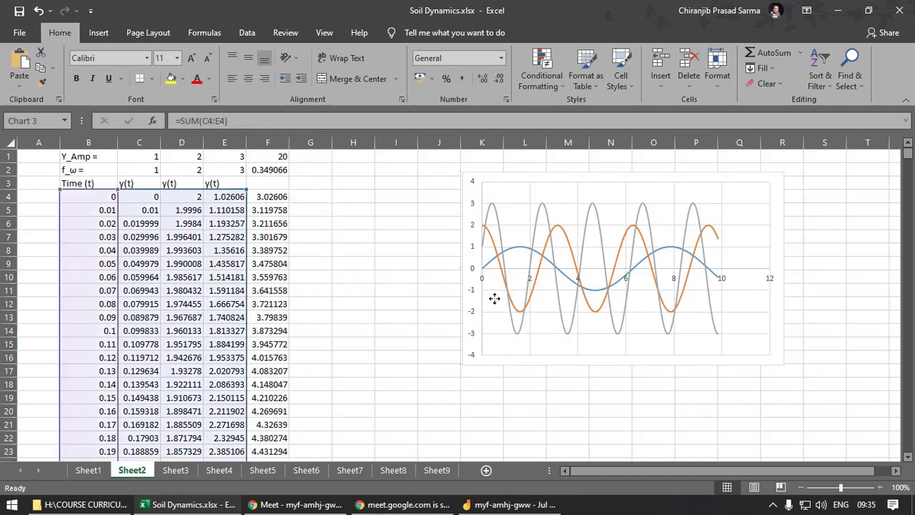
click(544, 376)
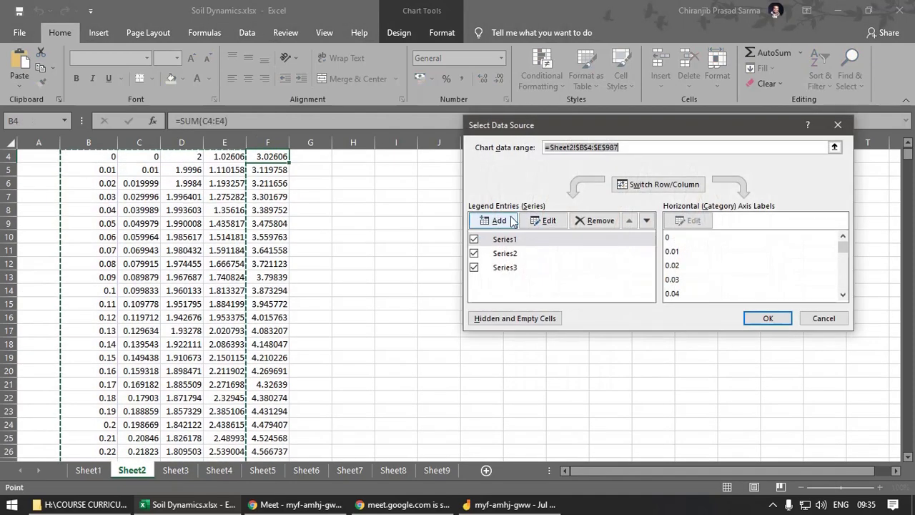
click(487, 217)
click(686, 228)
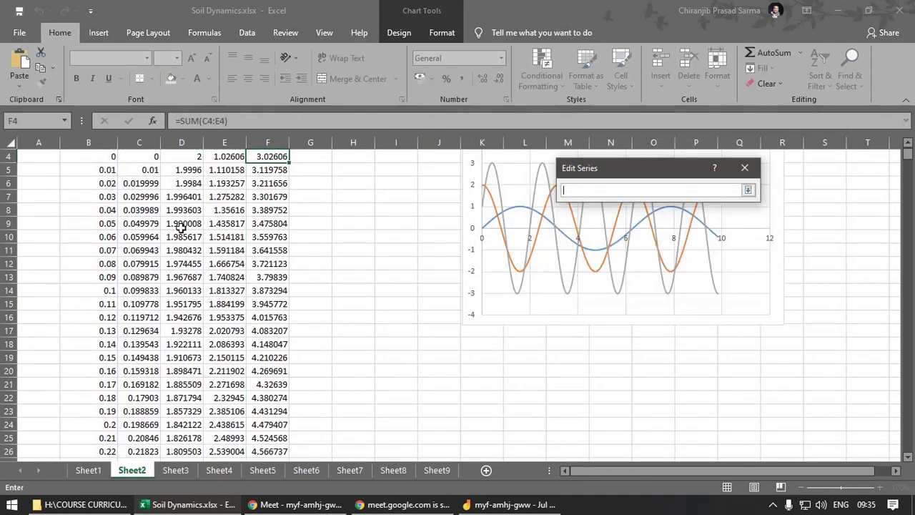
click(106, 158)
key(ctrl+shift+Down)
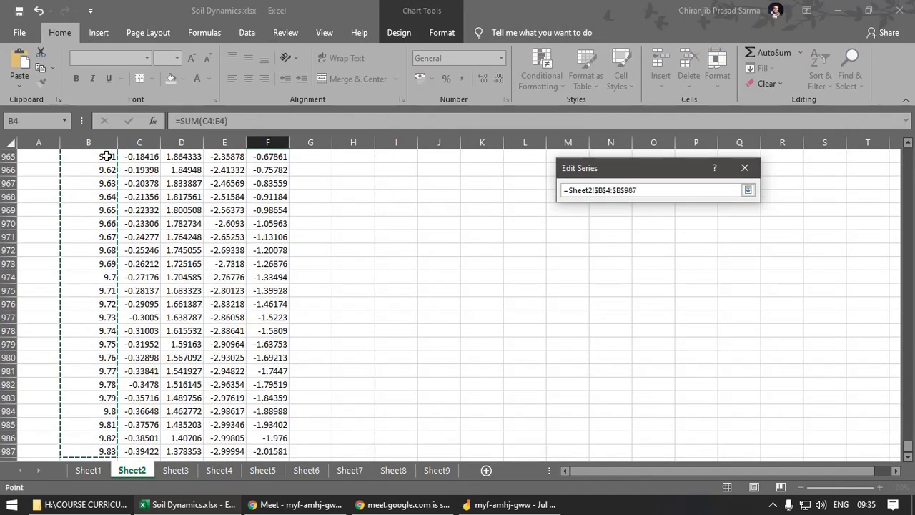
click(748, 190)
Set the new series' Y values to the sums in F4:F987 and apply the chart's data source.
click(687, 256)
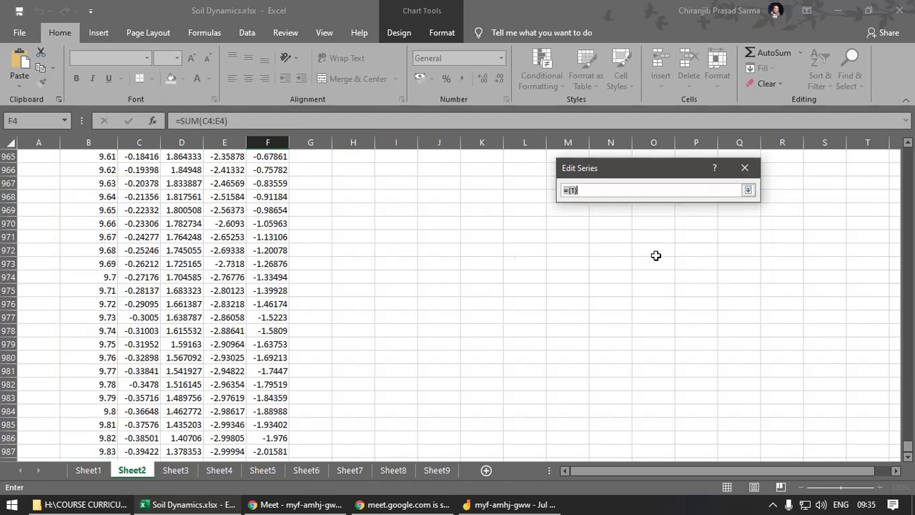
scroll(337, 267, up, 14)
drag(908, 438, 908, 146)
click(276, 200)
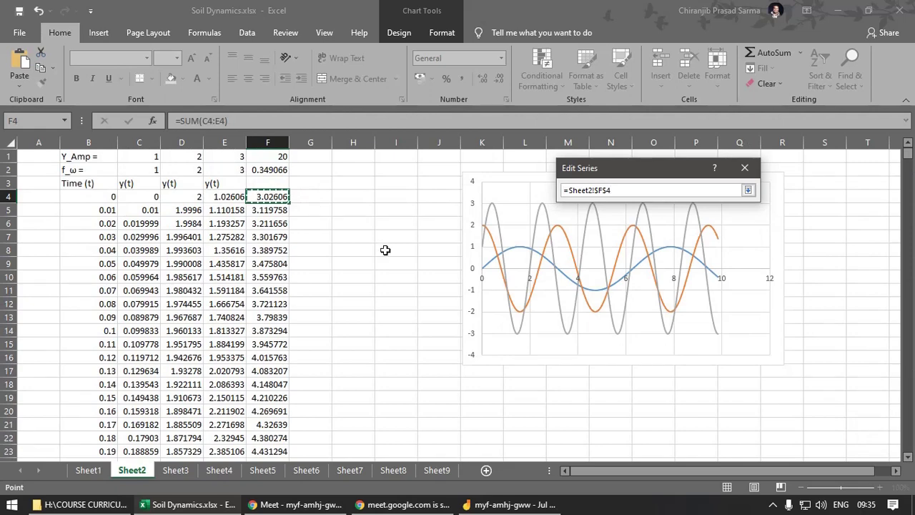
key(ctrl+shift+Down)
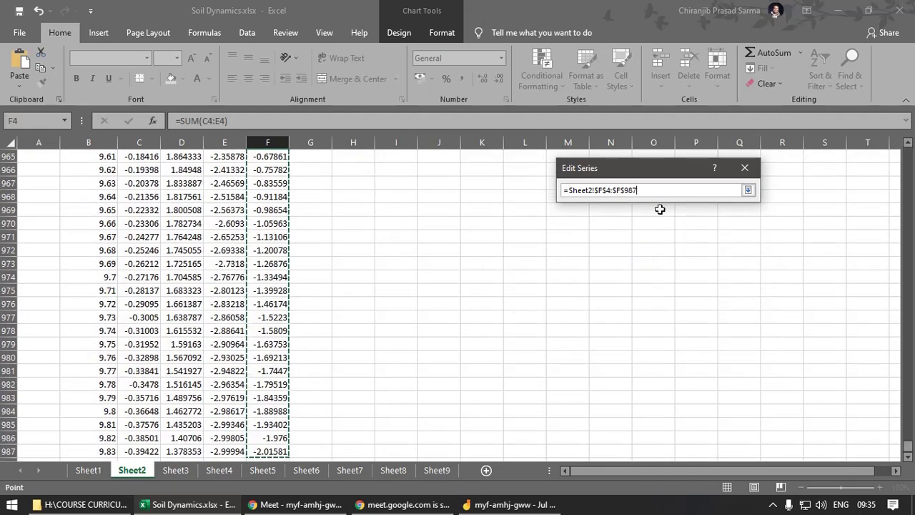
click(748, 190)
click(680, 276)
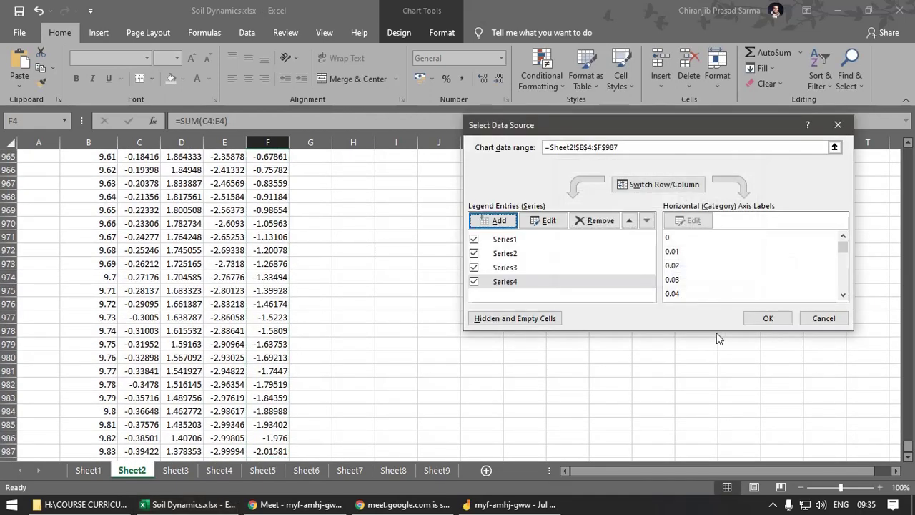
click(763, 315)
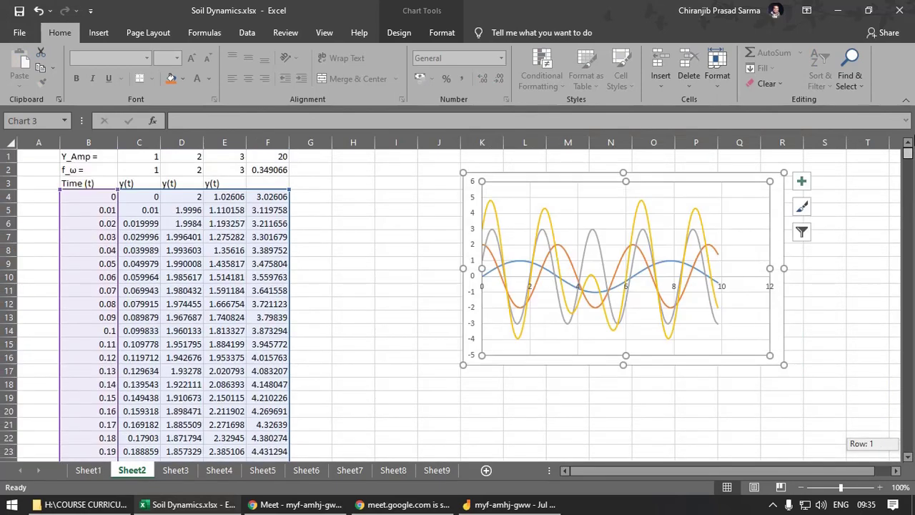
Examine the combined-motion curve against the three individual curves on the chart.
click(368, 277)
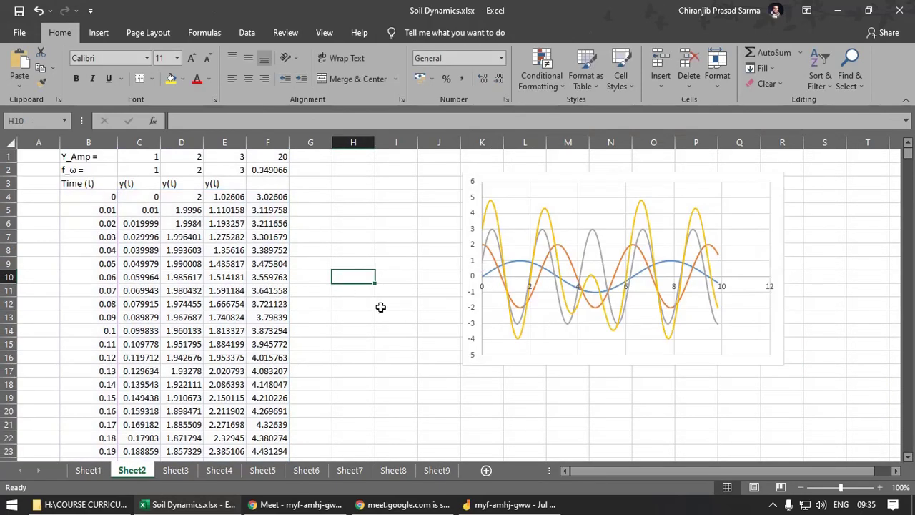
click(549, 217)
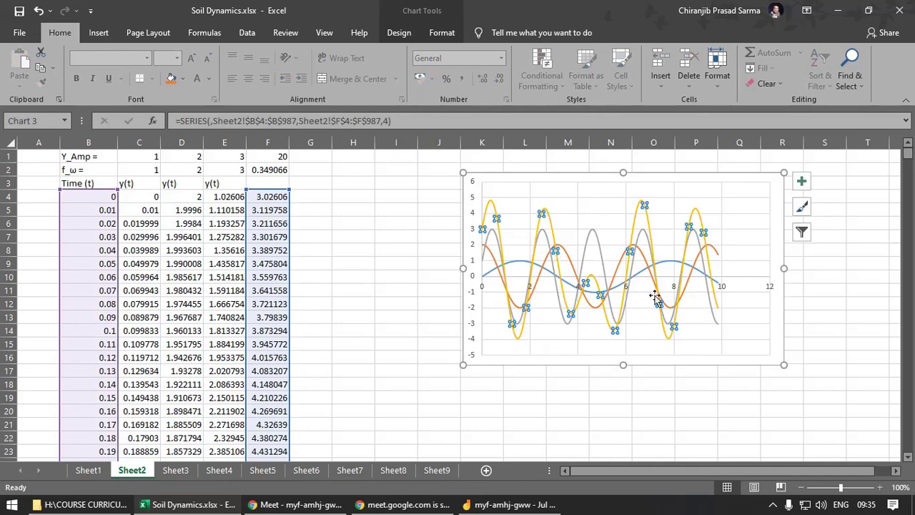
click(423, 284)
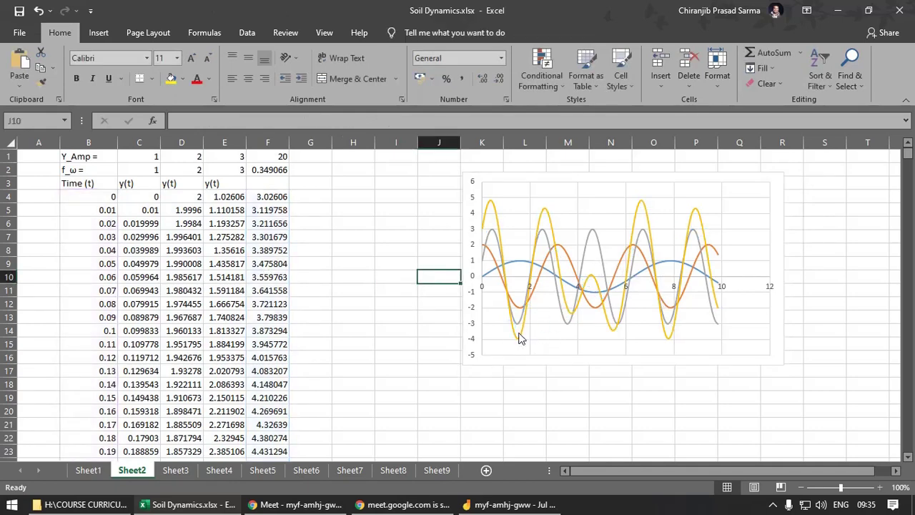
click(521, 337)
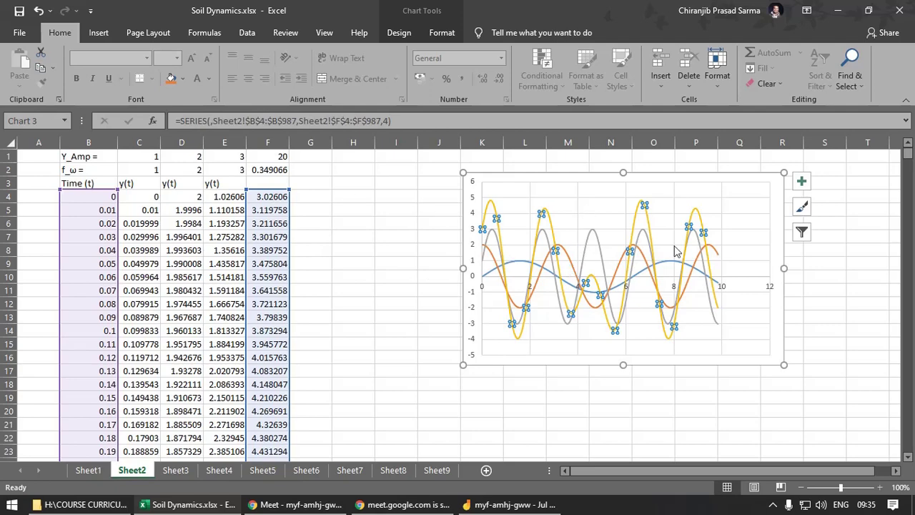
Insert an empty scatter chart with straight lines and place it to begin around cell G7.
click(349, 197)
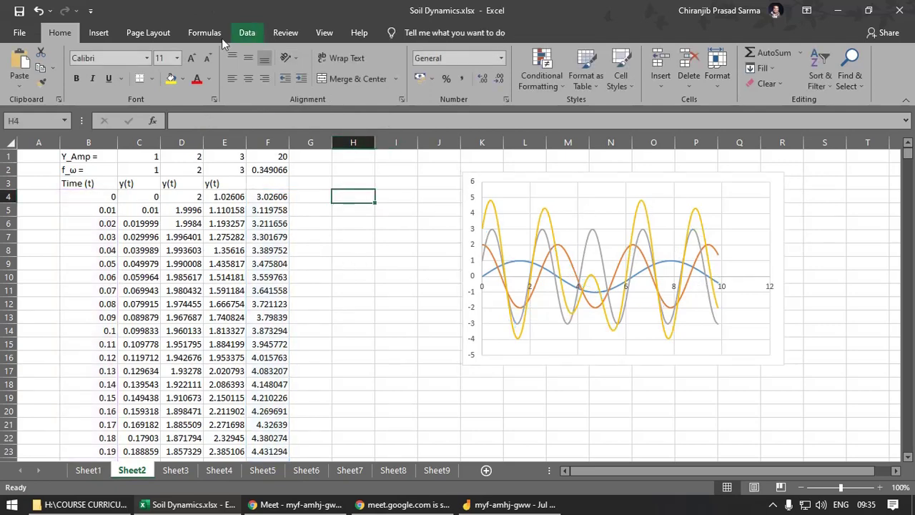
click(99, 33)
click(381, 84)
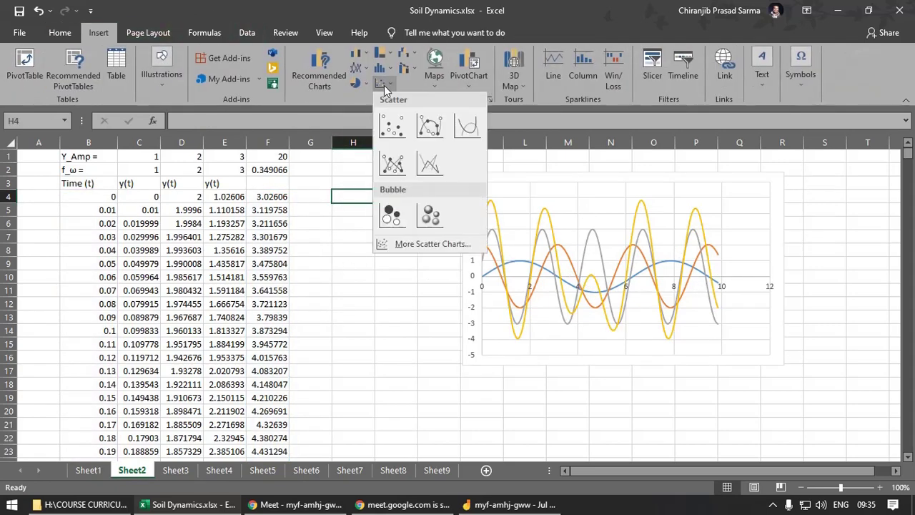
click(431, 163)
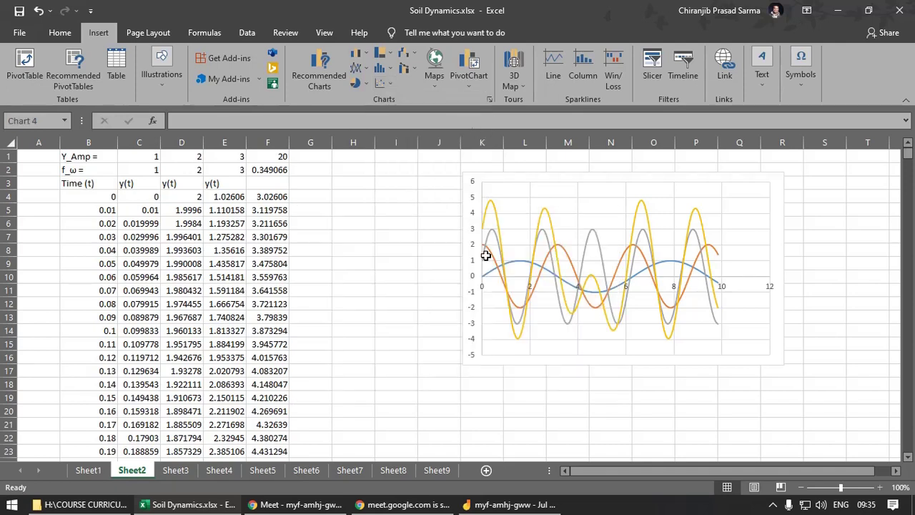
drag(414, 272, 492, 236)
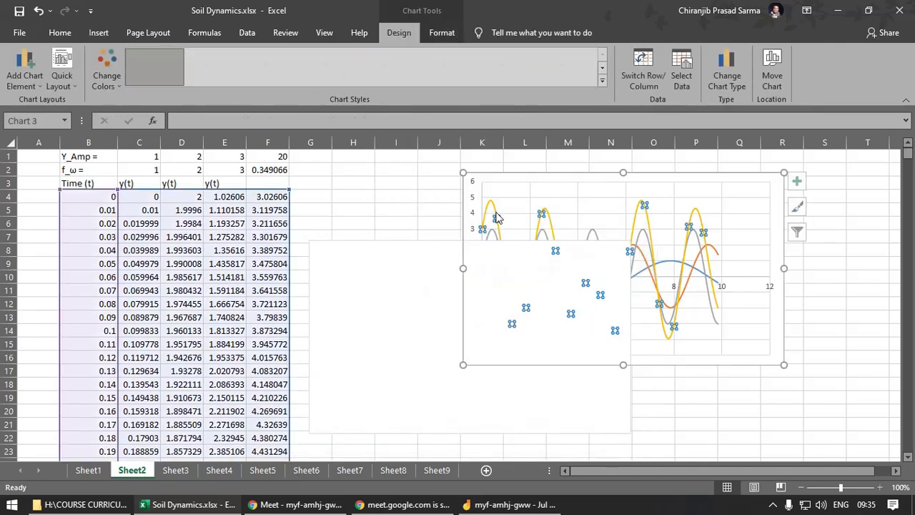
Copy the four-curve chart's content into the new empty chart.
click(496, 217)
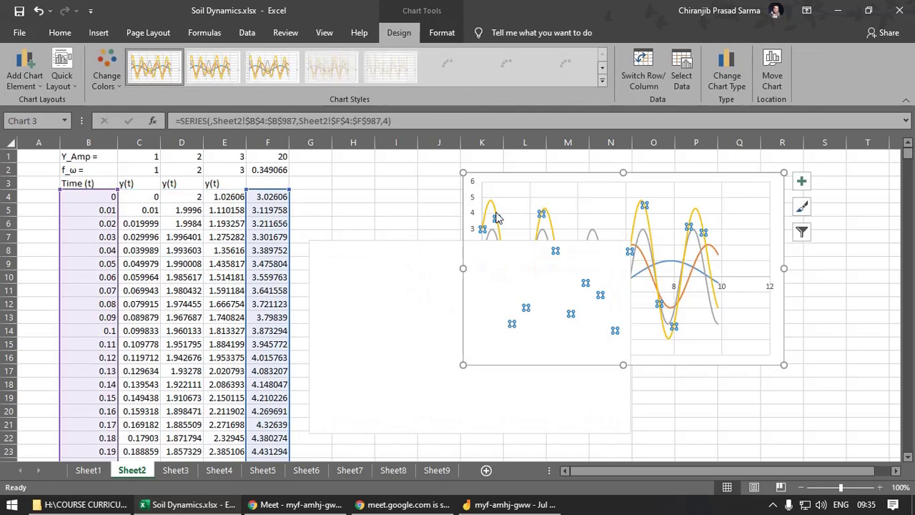
click(434, 394)
key(ctrl+v)
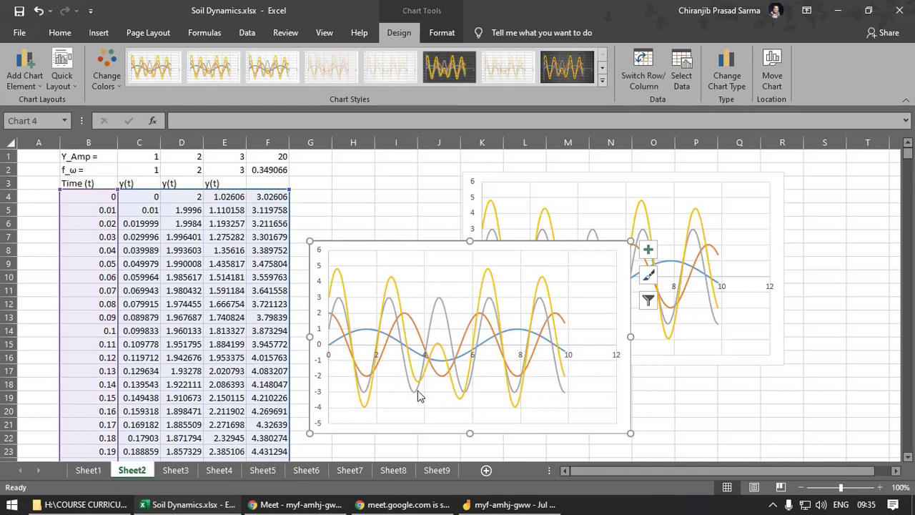
Delete the three individual motion curves from the new chart, keeping only the combined-motion curve.
click(419, 393)
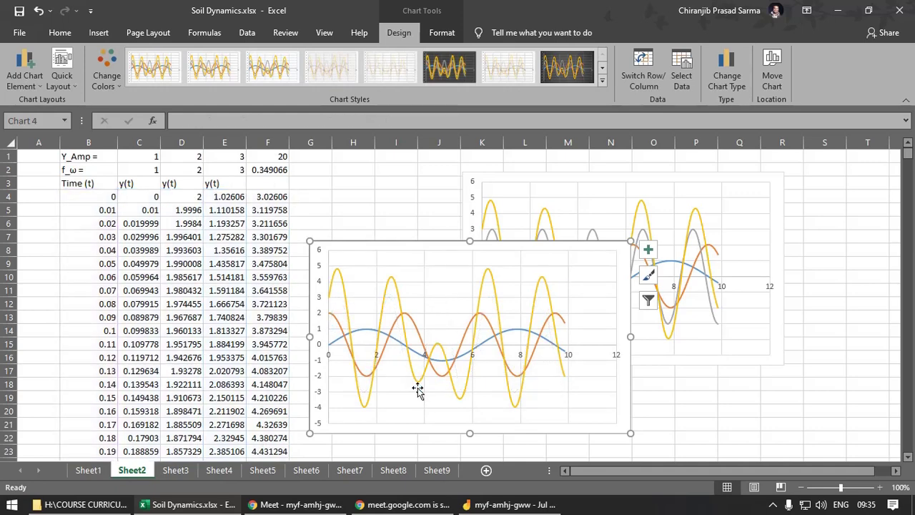
click(419, 385)
click(388, 351)
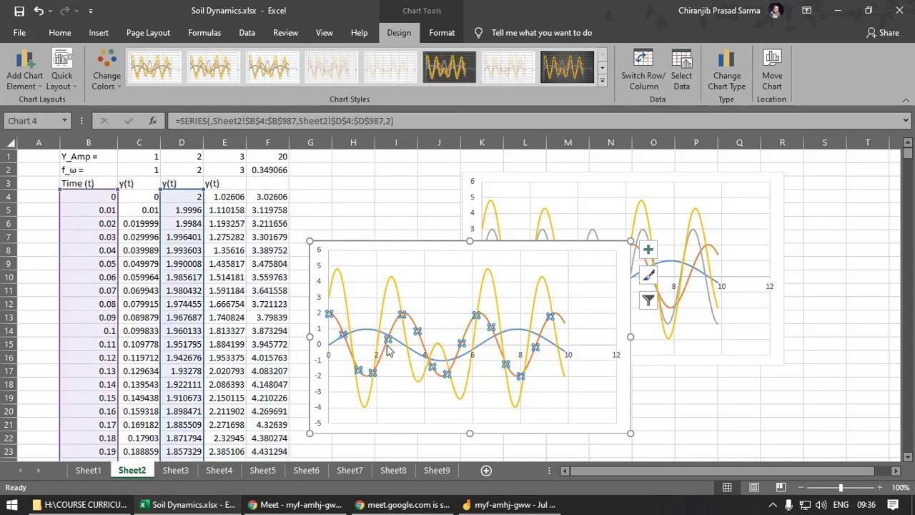
key(Delete)
click(404, 350)
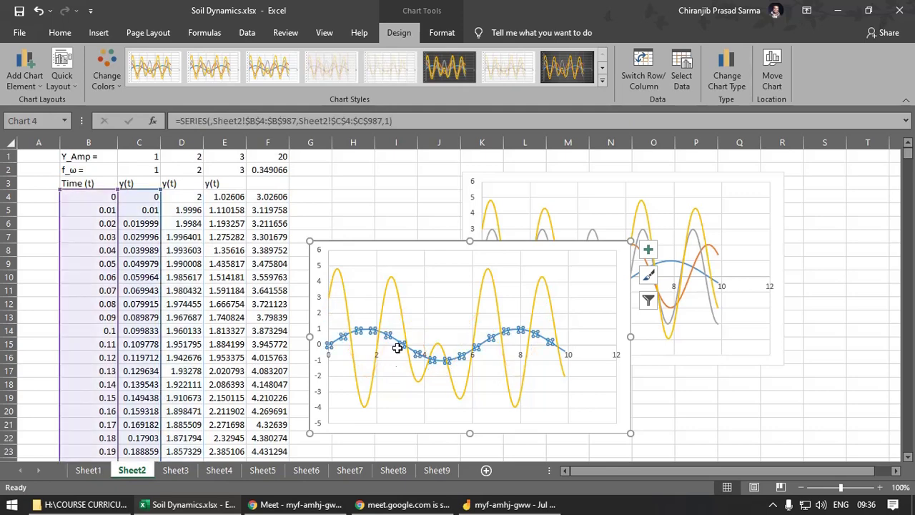
key(Delete)
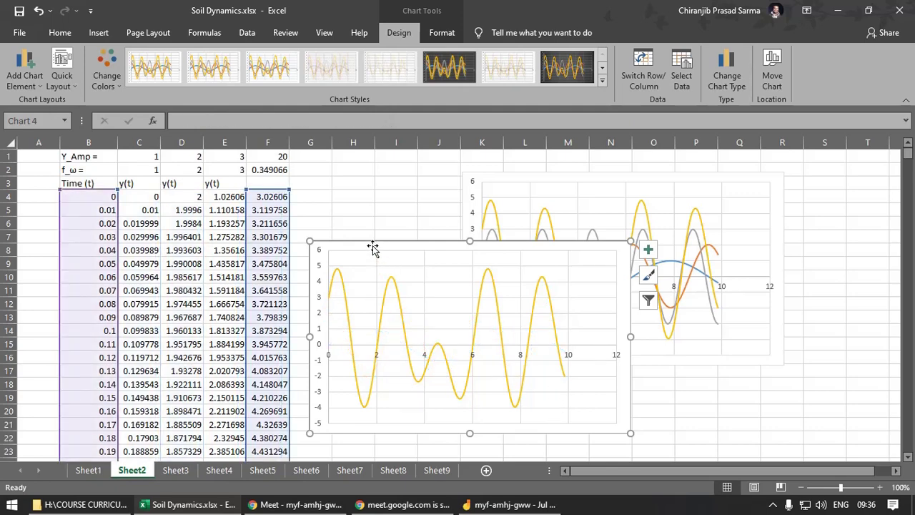
Arrange the charts so the four-curve one begins at H1 and the combined-motion one begins around K8.
drag(372, 248, 563, 302)
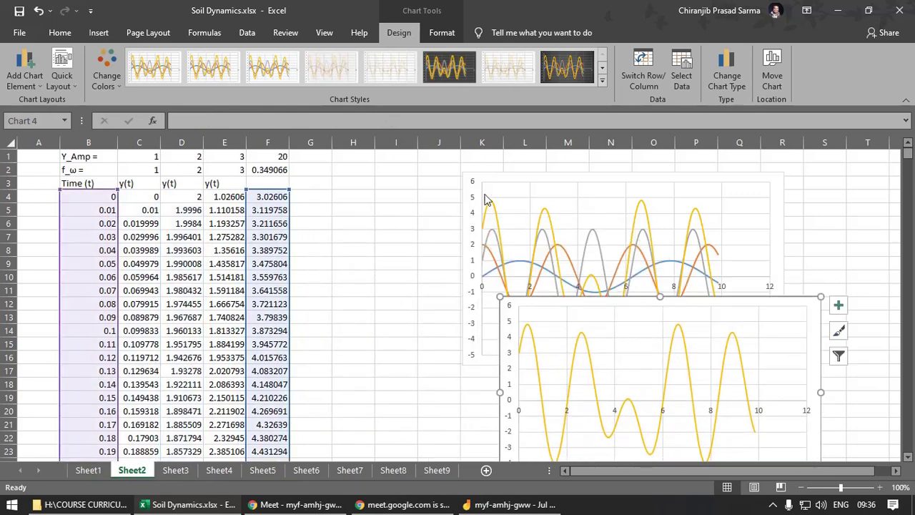
drag(474, 176, 339, 151)
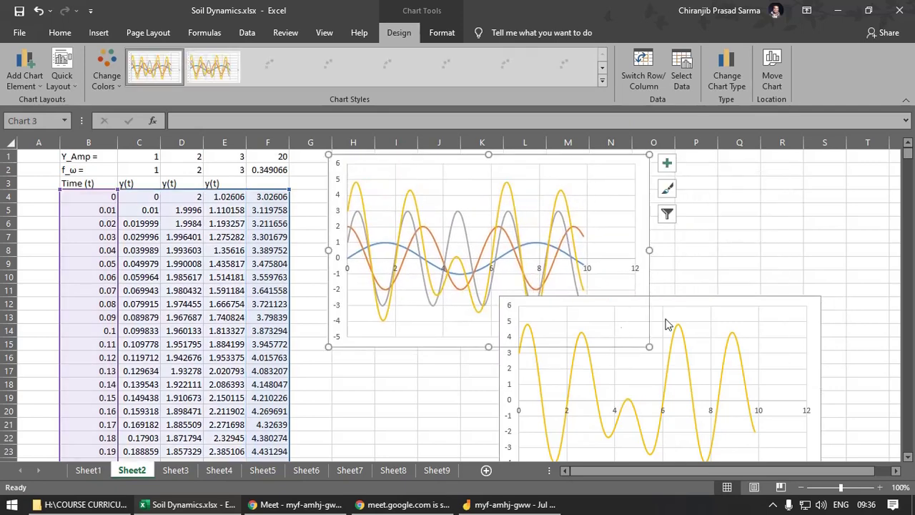
click(665, 324)
drag(695, 303, 647, 260)
click(433, 300)
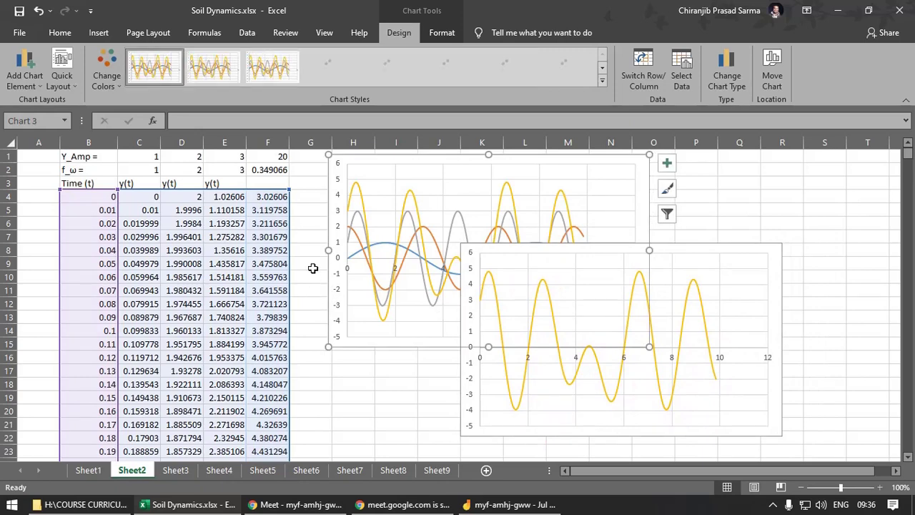
Switch to Jamboard, add a second frame and sketch a slow sine wave on a pair of axes in its upper-left area.
click(313, 269)
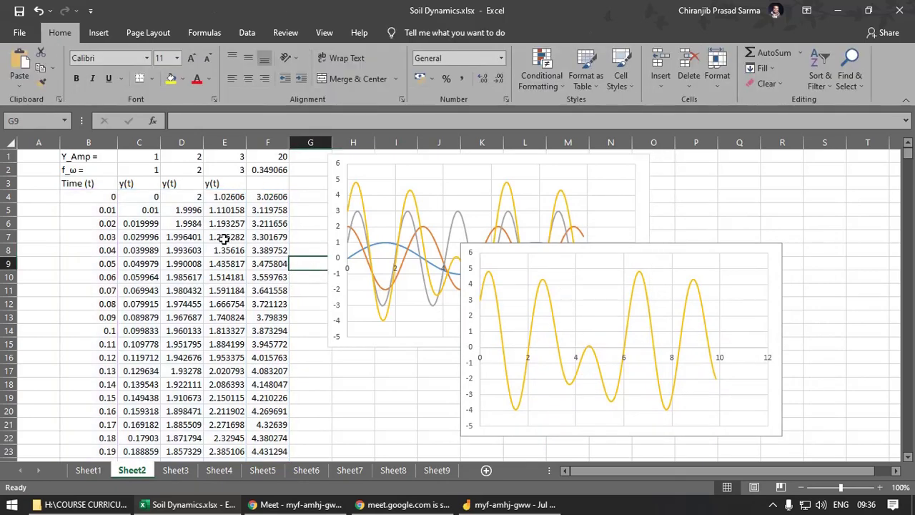
click(489, 508)
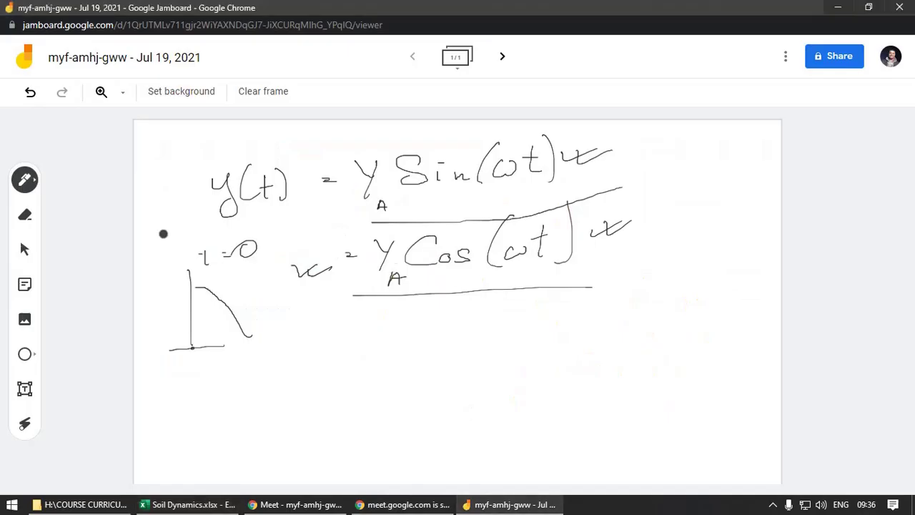
click(504, 57)
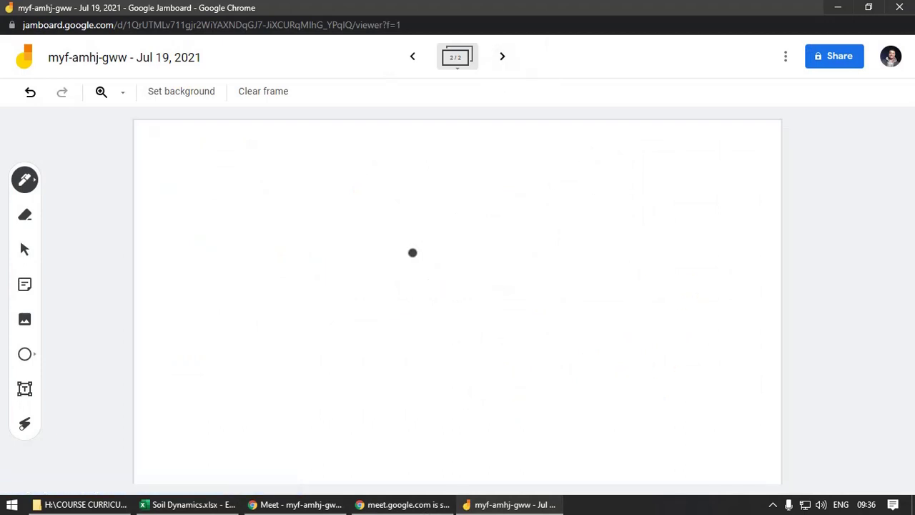
drag(178, 145, 178, 270)
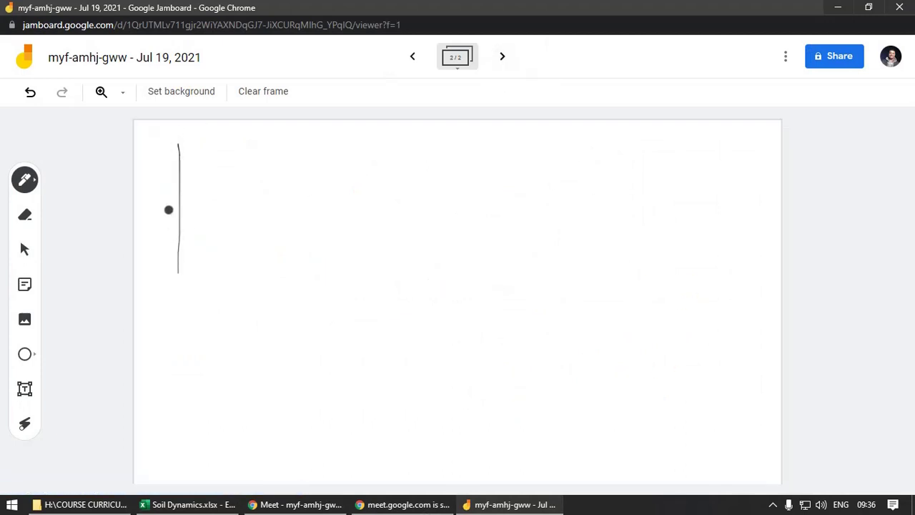
drag(158, 206, 325, 210)
mouse_move(178, 206)
mouse_down()
mouse_move(233, 221)
mouse_move(280, 192)
mouse_move(333, 227)
mouse_move(363, 208)
mouse_up()
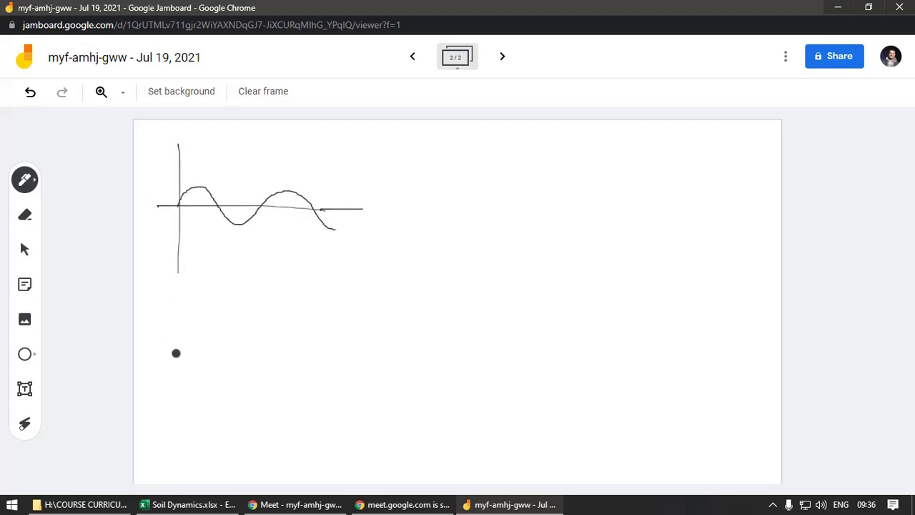
Sketch a second pair of axes below the first wave with a higher-frequency wave running along it.
drag(185, 291, 182, 408)
drag(186, 350, 353, 345)
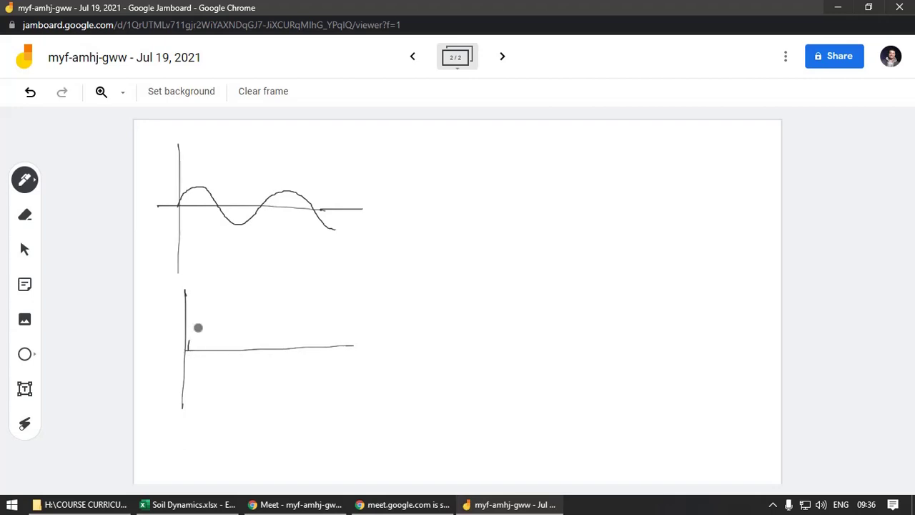
mouse_move(198, 327)
mouse_down()
mouse_move(251, 372)
mouse_move(321, 329)
mouse_move(363, 367)
mouse_up()
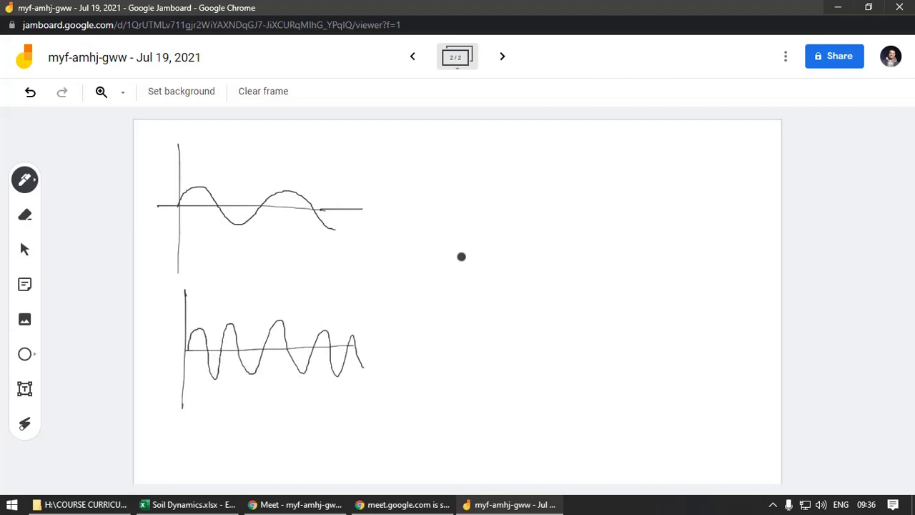
Sketch a third, smaller pair of axes in the middle of the frame with a rapid wave starting at its peak.
drag(356, 231, 364, 306)
drag(363, 265, 502, 265)
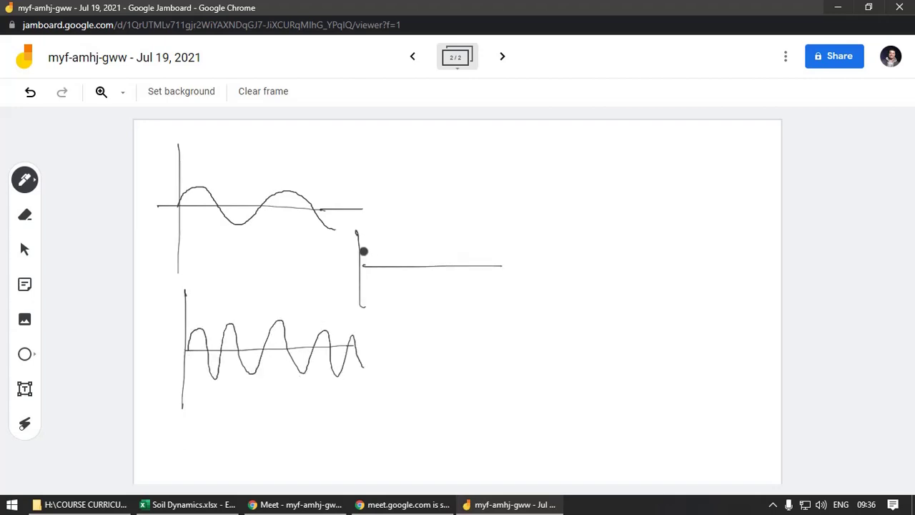
mouse_move(361, 248)
mouse_down()
mouse_move(383, 247)
mouse_move(420, 270)
mouse_move(480, 236)
mouse_move(499, 286)
mouse_up()
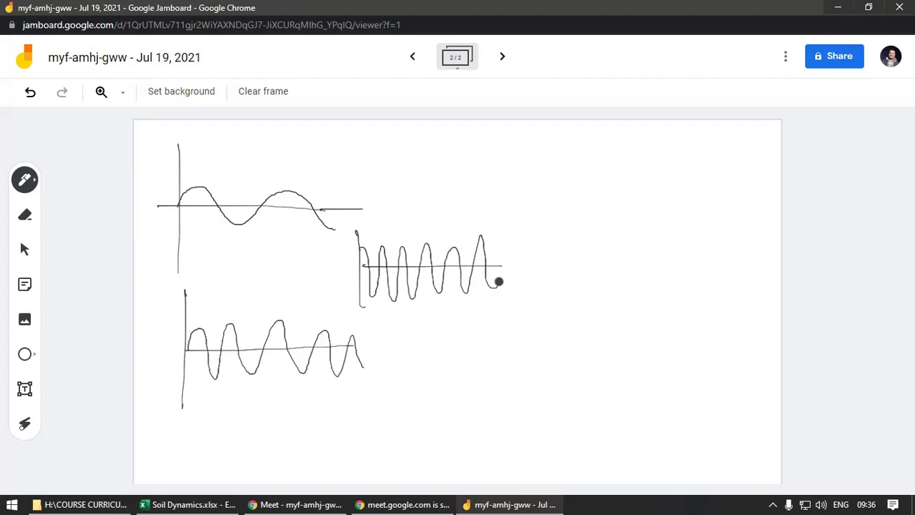
Draw large axes beside the three waves and sketch an irregular combined motion along them.
drag(570, 190, 583, 360)
drag(577, 267, 733, 265)
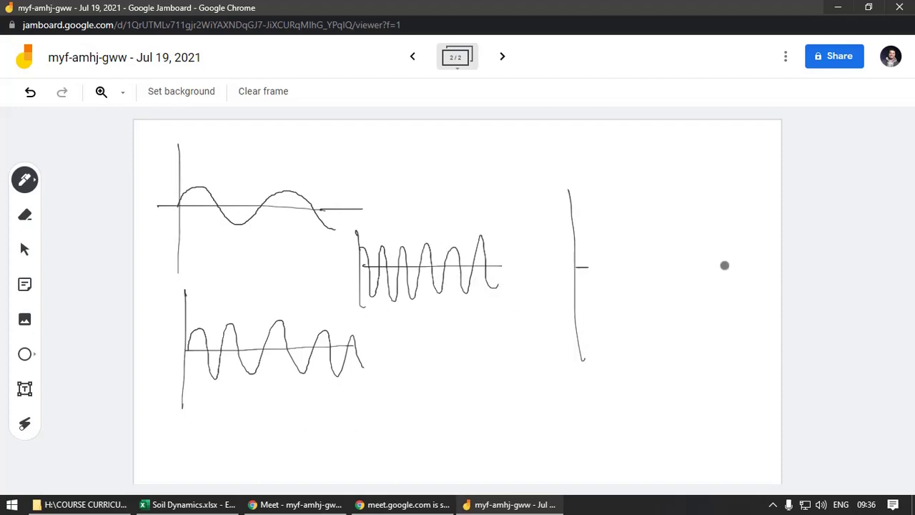
mouse_move(576, 267)
mouse_down()
mouse_move(600, 291)
mouse_move(630, 258)
mouse_move(722, 219)
mouse_move(745, 286)
mouse_move(733, 266)
mouse_up()
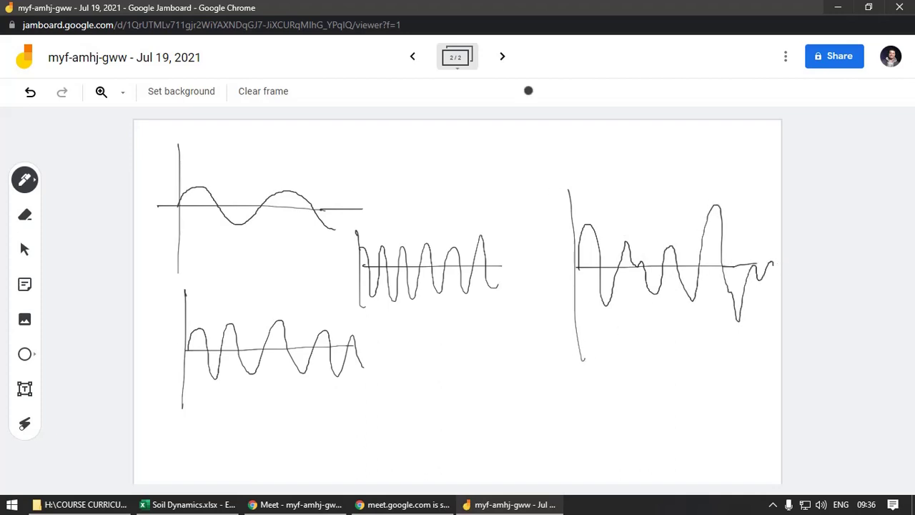
Add a blank third frame, return to the second frame and write S.H.M above the first sine wave.
click(505, 67)
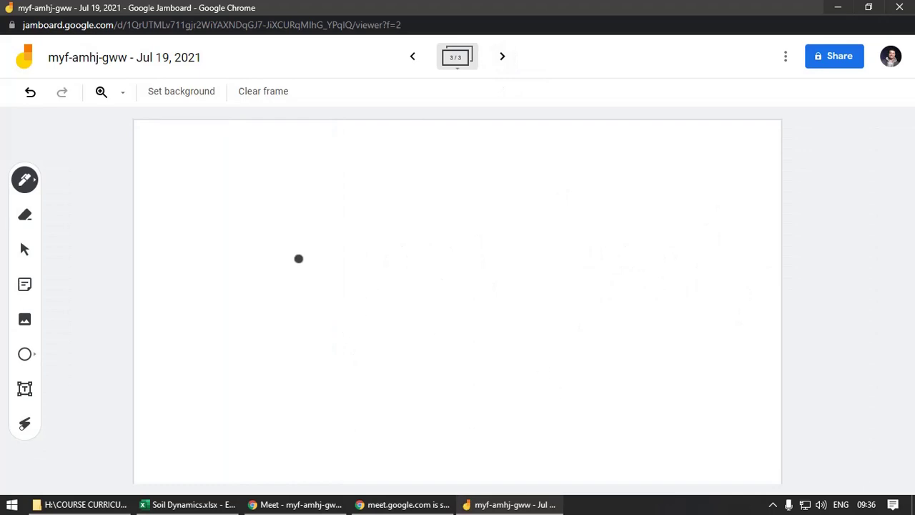
click(413, 57)
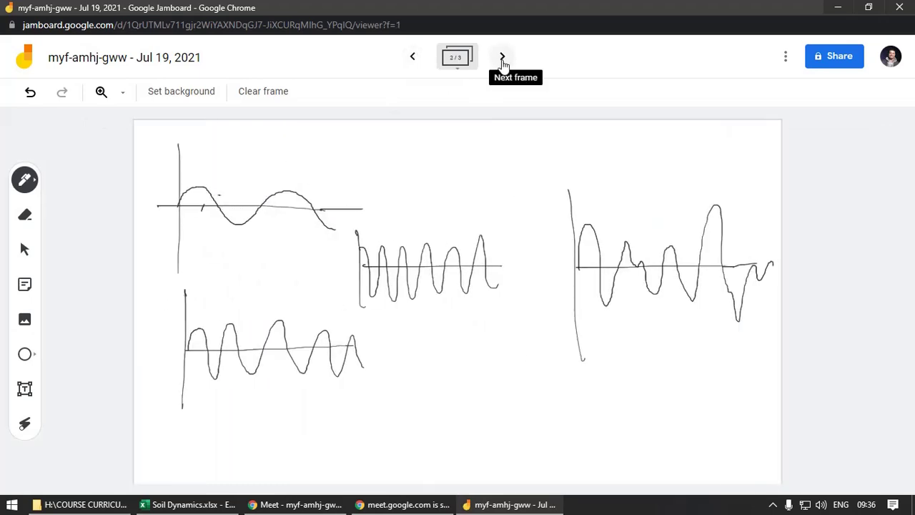
mouse_move(304, 155)
mouse_down()
mouse_move(274, 173)
mouse_move(377, 164)
mouse_up()
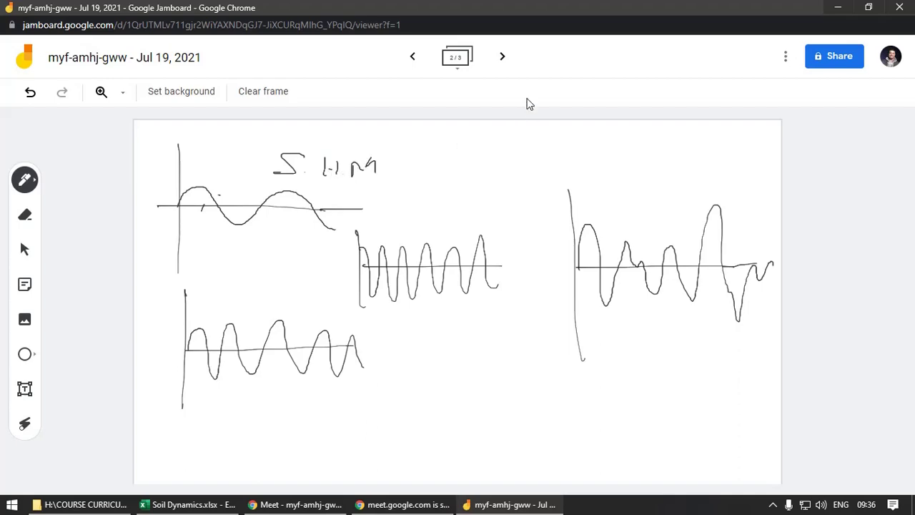
On the blank third frame, draw a horizontal arrow starting near the centre, after consulting the Excel workbook.
click(502, 58)
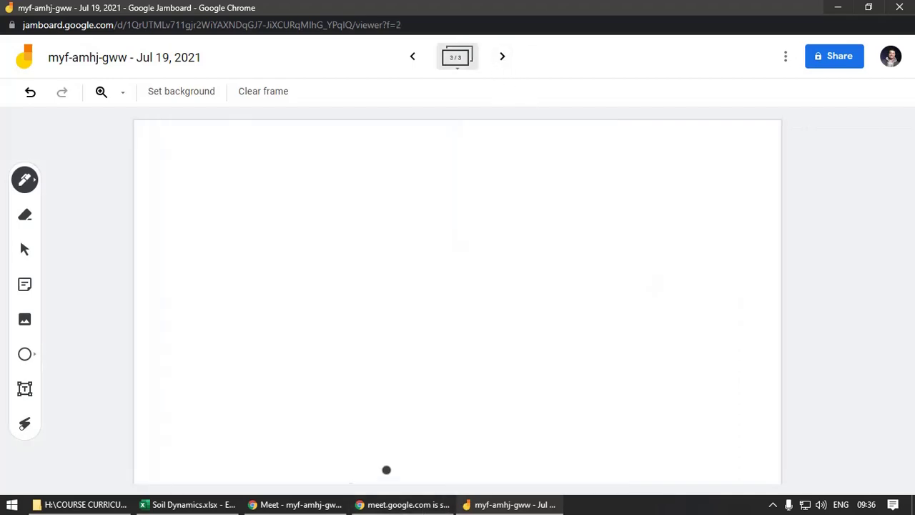
click(201, 505)
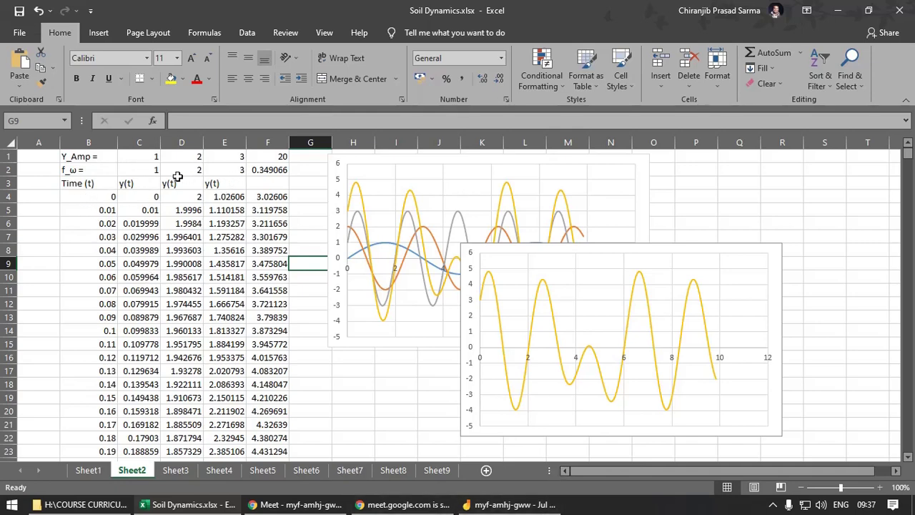
click(491, 510)
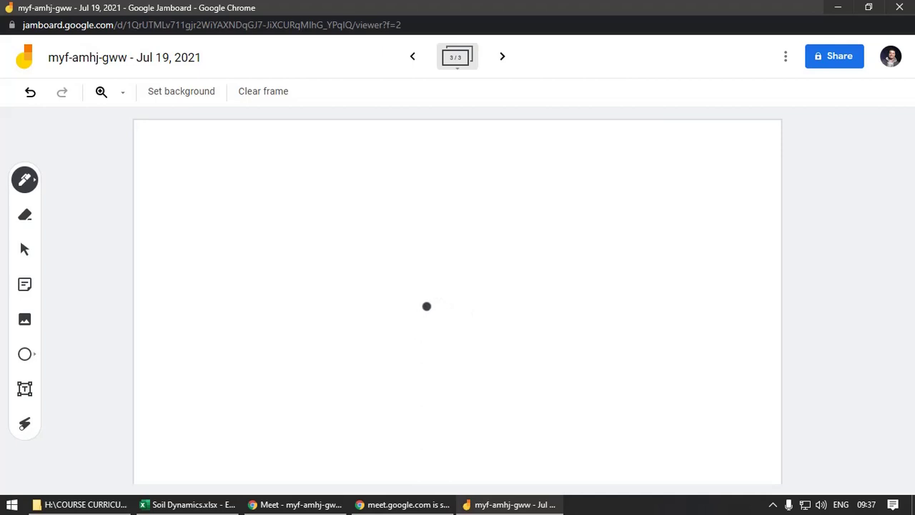
mouse_move(419, 301)
mouse_down()
mouse_move(531, 300)
mouse_move(530, 307)
mouse_up()
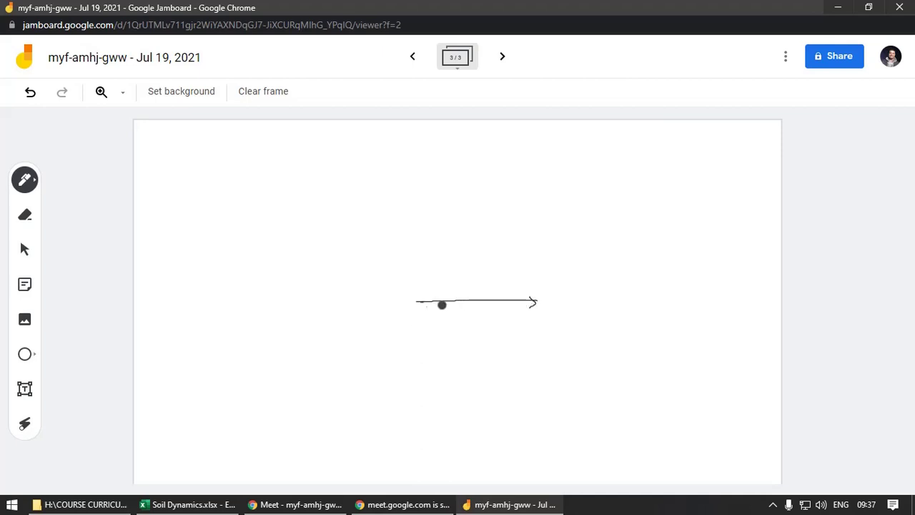
Inspect the cosine formula in D4 of the Excel workbook, return to Jamboard and draw a vertical arrow up from the horizontal arrow's tail.
click(214, 506)
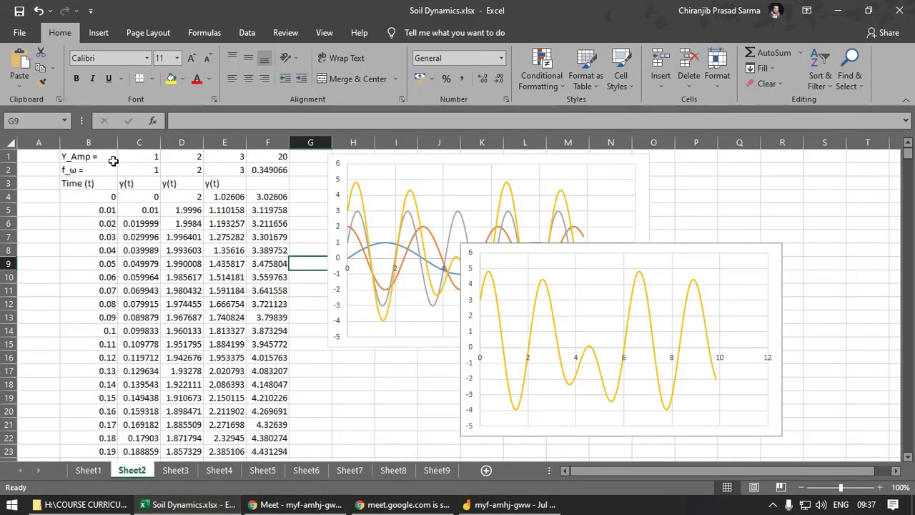
click(184, 197)
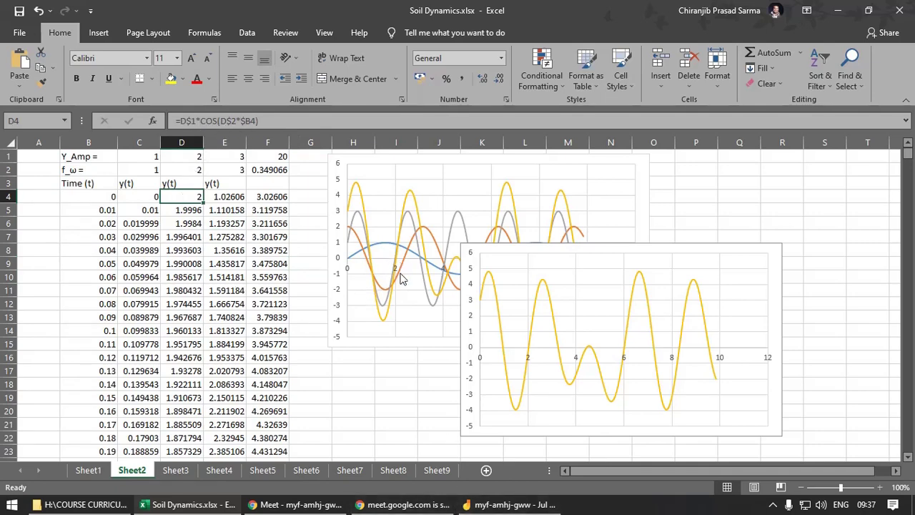
click(493, 508)
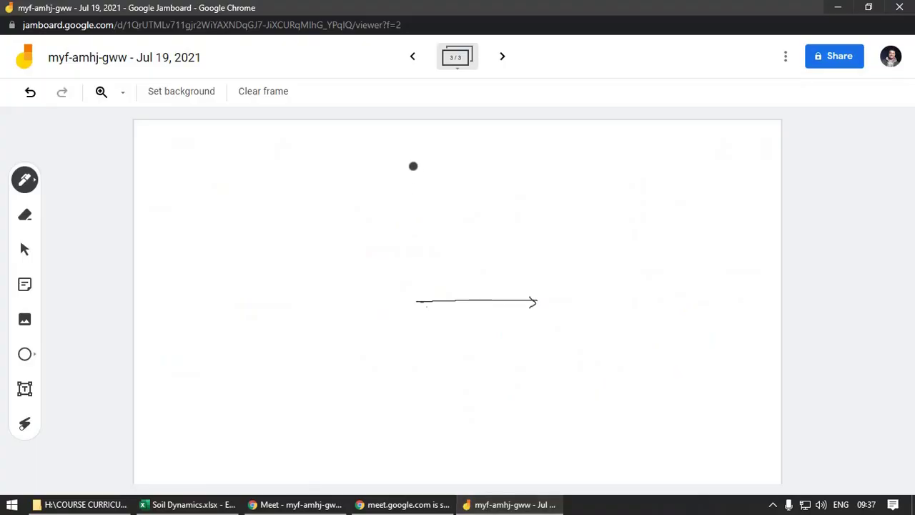
drag(413, 166, 415, 301)
drag(408, 175, 419, 173)
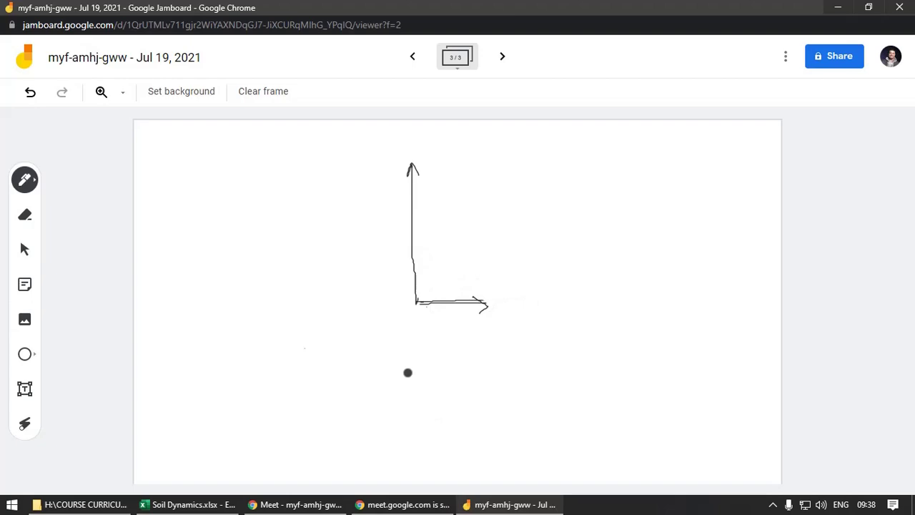
Switch to Excel and examine the third motion's amplitude, frequency and formula in column E and its phase angle in F1 and F2.
click(167, 505)
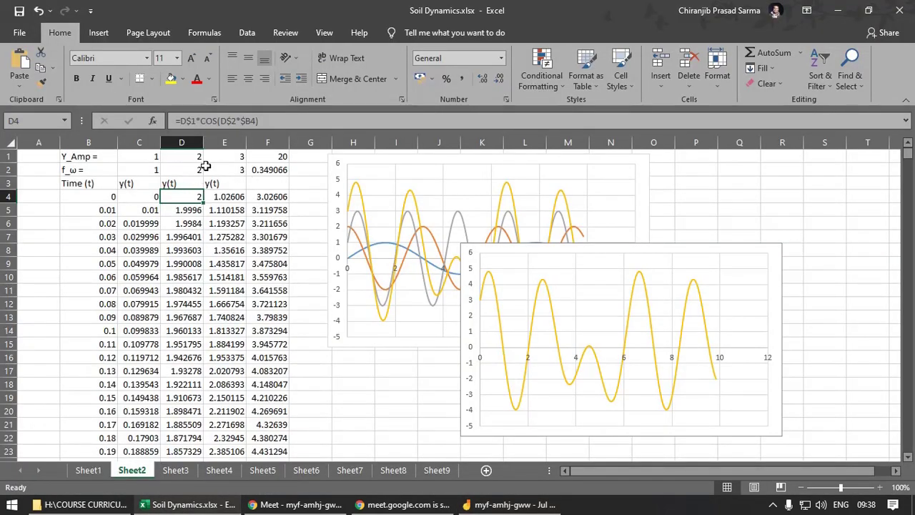
click(234, 158)
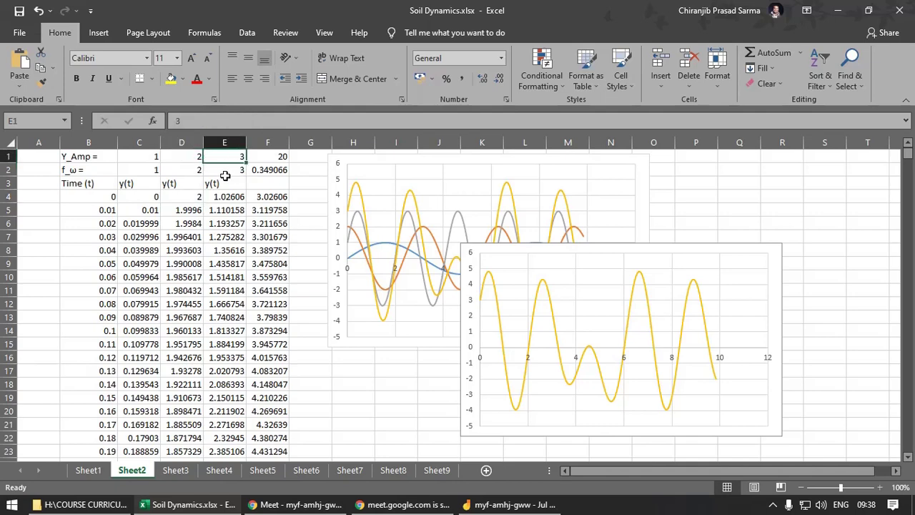
click(230, 170)
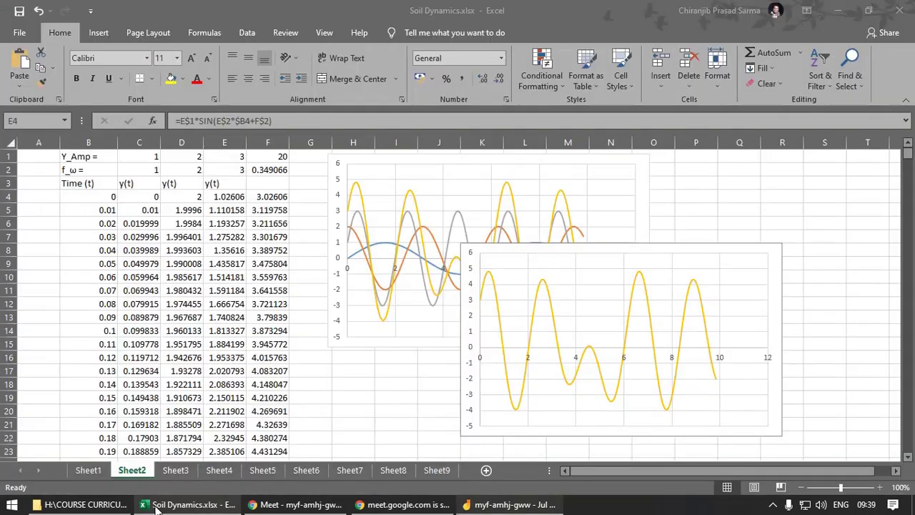
click(157, 506)
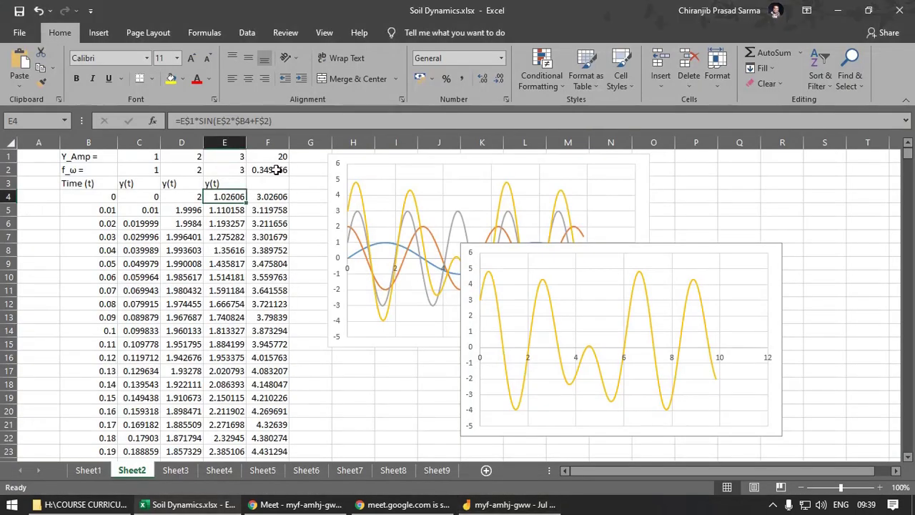
click(276, 169)
click(270, 156)
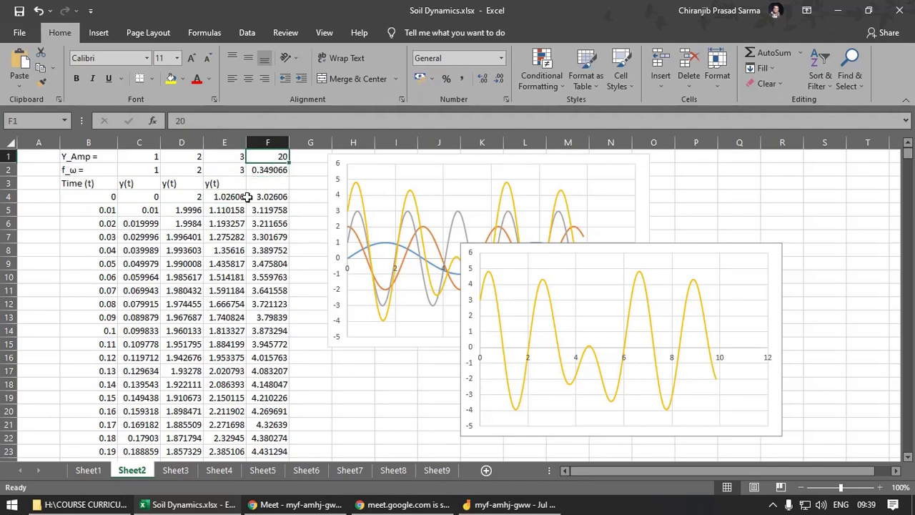
click(228, 156)
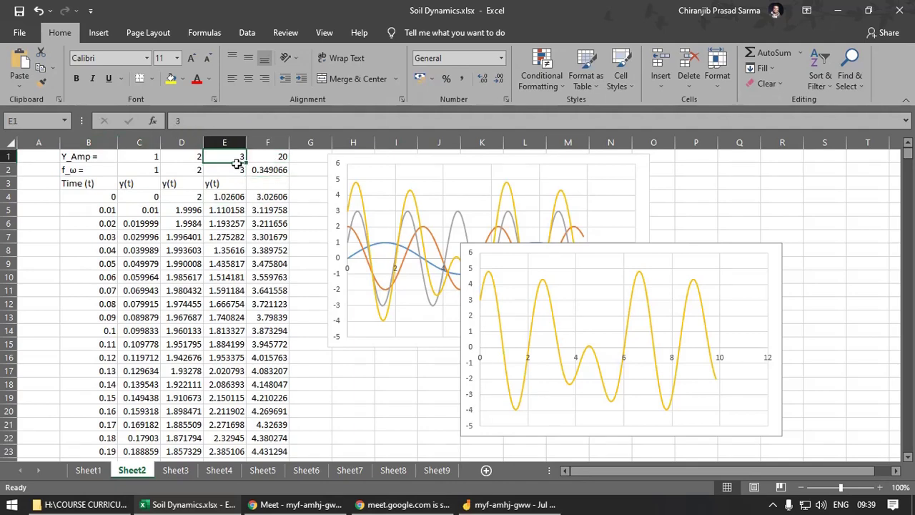
click(236, 169)
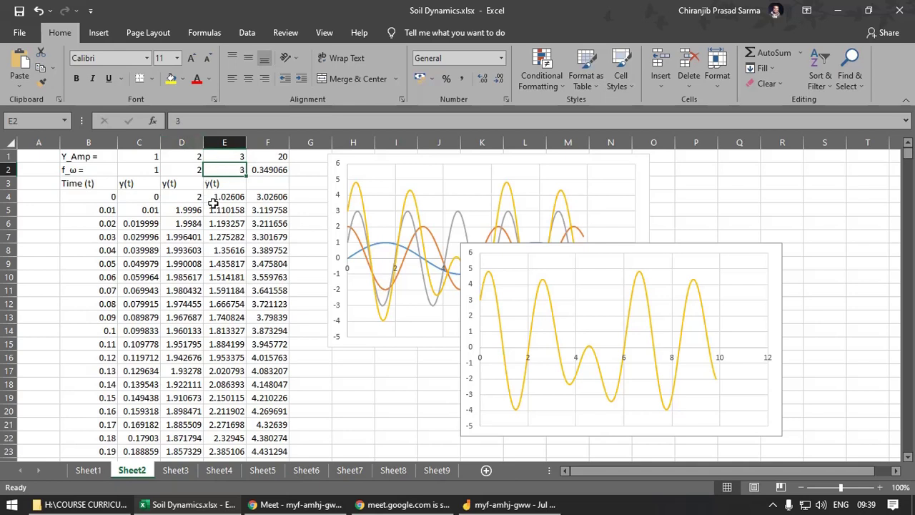
click(222, 197)
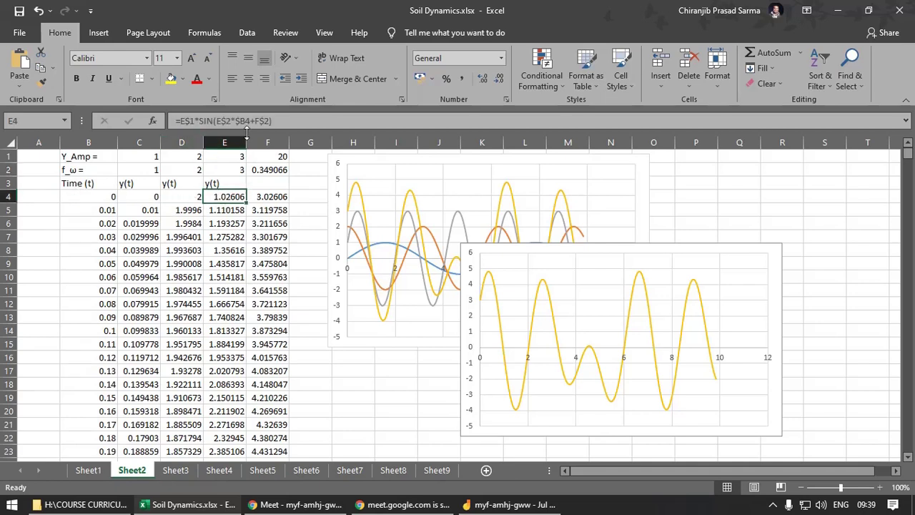
click(268, 156)
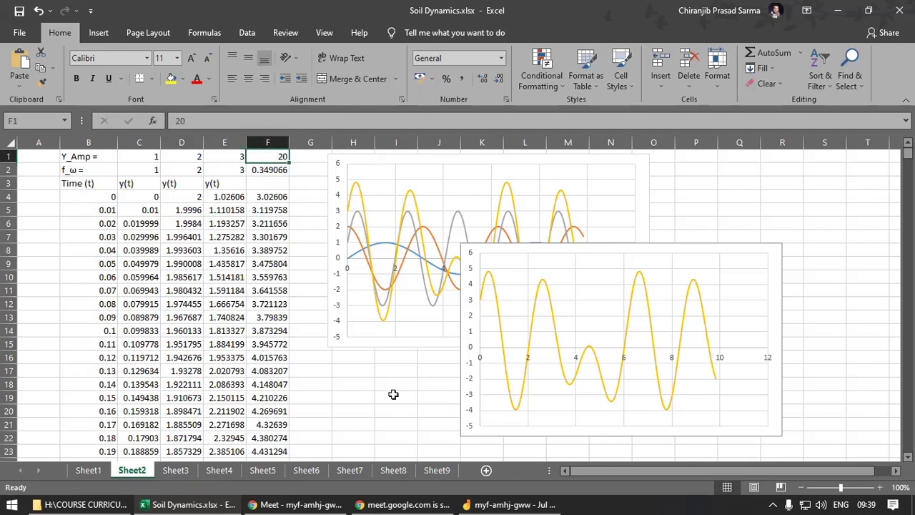
Switch to Jamboard, draw a diagonal arrow from the arrows' shared origin, label its angle from the horizontal 20° and write t = 0 beside it.
click(509, 505)
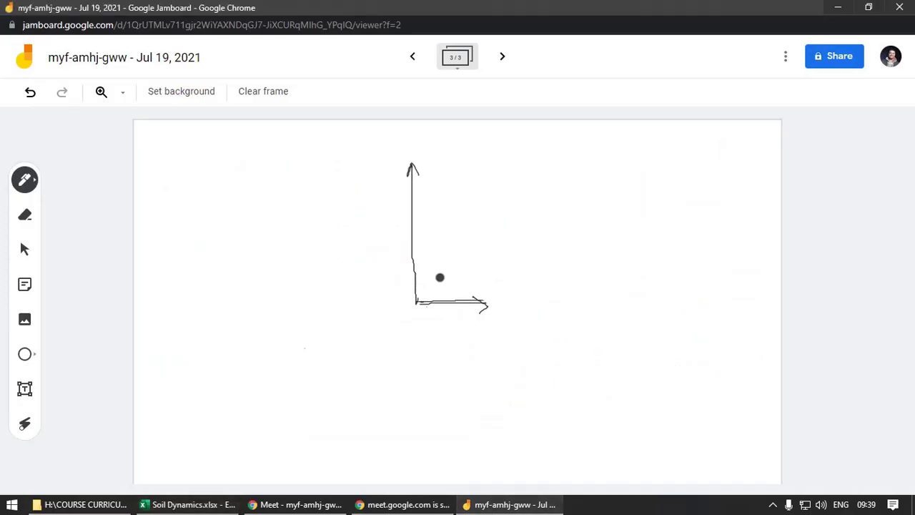
mouse_move(418, 301)
mouse_down()
mouse_move(589, 168)
mouse_move(595, 174)
mouse_up()
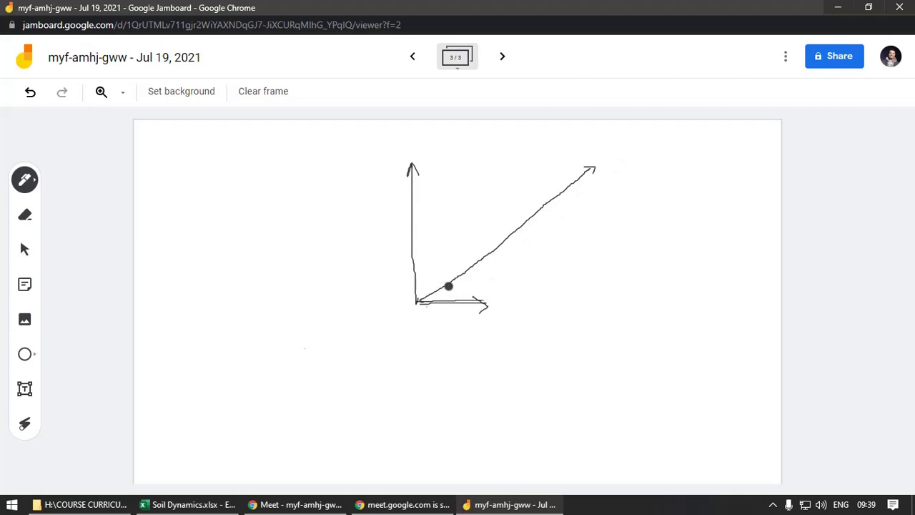
mouse_move(449, 286)
mouse_down()
mouse_move(456, 300)
mouse_move(478, 275)
mouse_up()
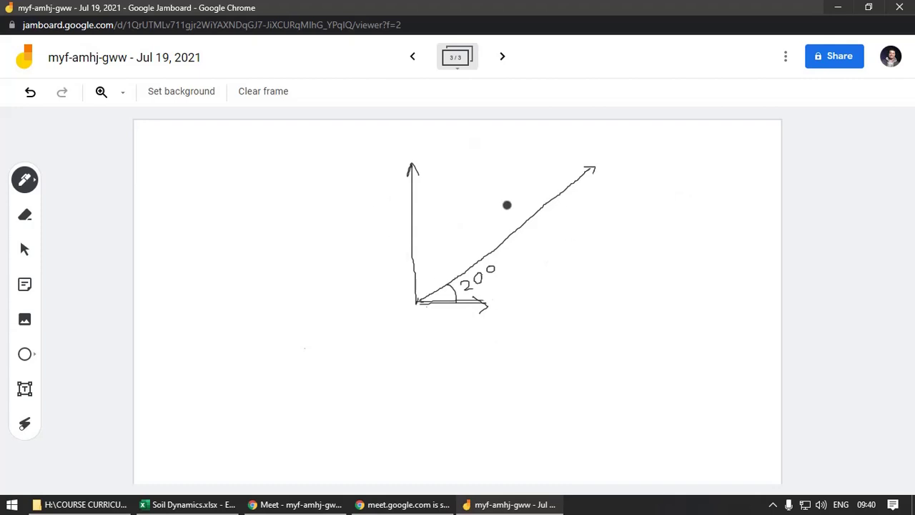
mouse_move(665, 208)
mouse_down()
mouse_move(667, 231)
mouse_move(673, 216)
mouse_move(693, 220)
mouse_move(714, 208)
mouse_up()
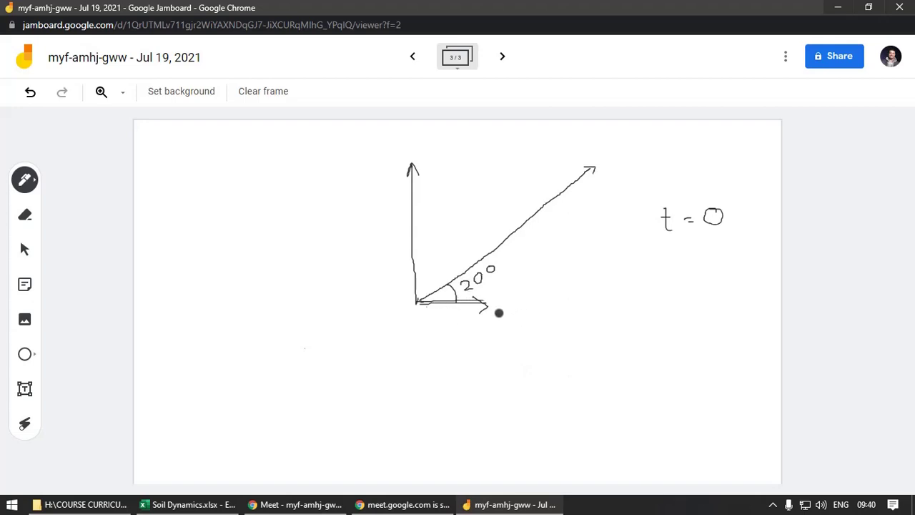
Thicken the horizontal arrow, draw a counterclockwise rotation arrow beside its tip and label it ω₁ = 1 cs⁻¹, consulting the frequency in Excel.
drag(418, 302, 480, 304)
drag(518, 312, 520, 272)
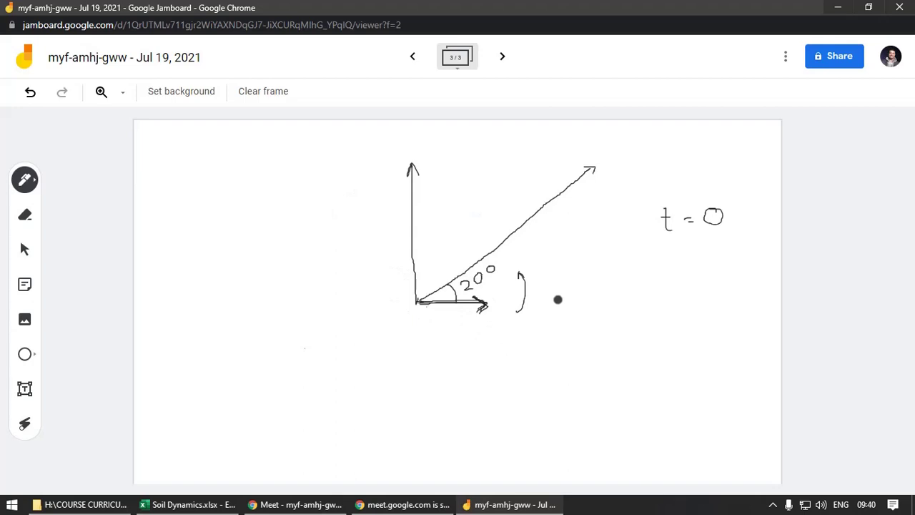
mouse_move(535, 304)
mouse_down()
mouse_move(538, 318)
mouse_move(549, 305)
mouse_move(556, 329)
mouse_move(576, 310)
mouse_up()
click(189, 504)
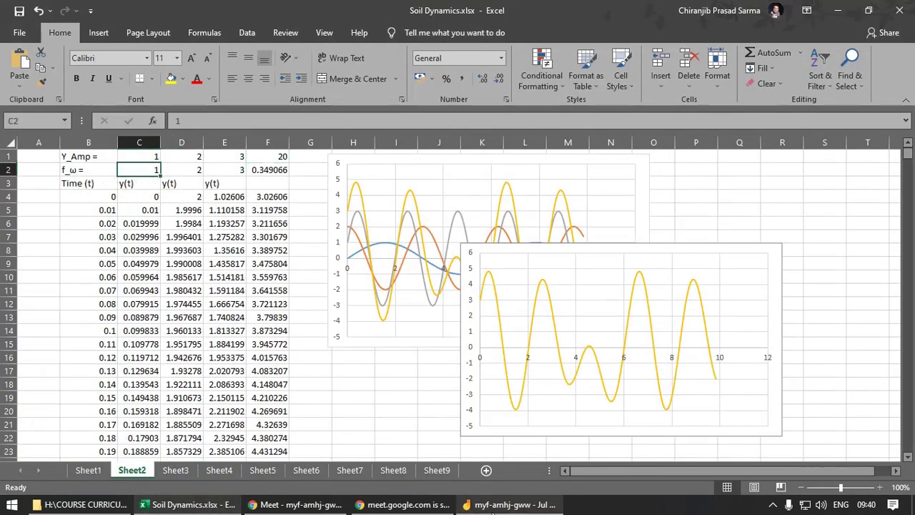
click(511, 505)
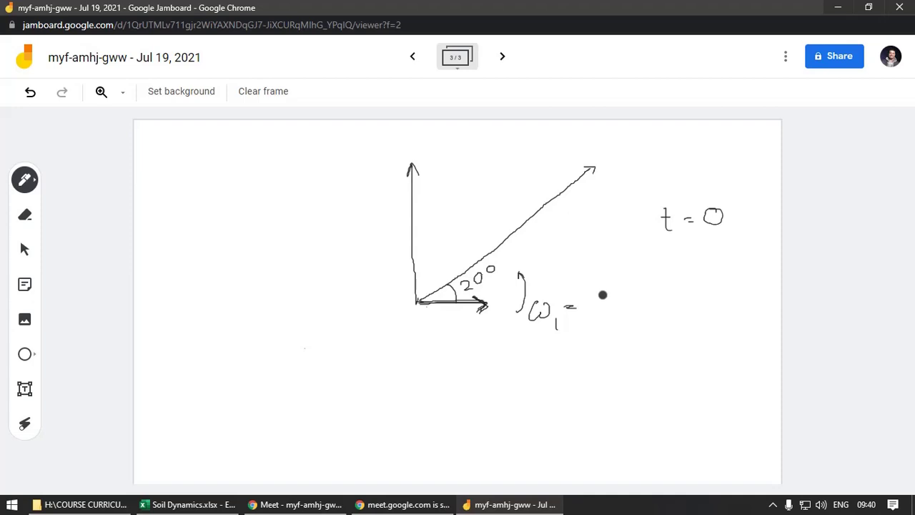
mouse_move(594, 296)
mouse_down()
mouse_move(594, 309)
mouse_move(635, 308)
mouse_up()
drag(652, 291, 667, 295)
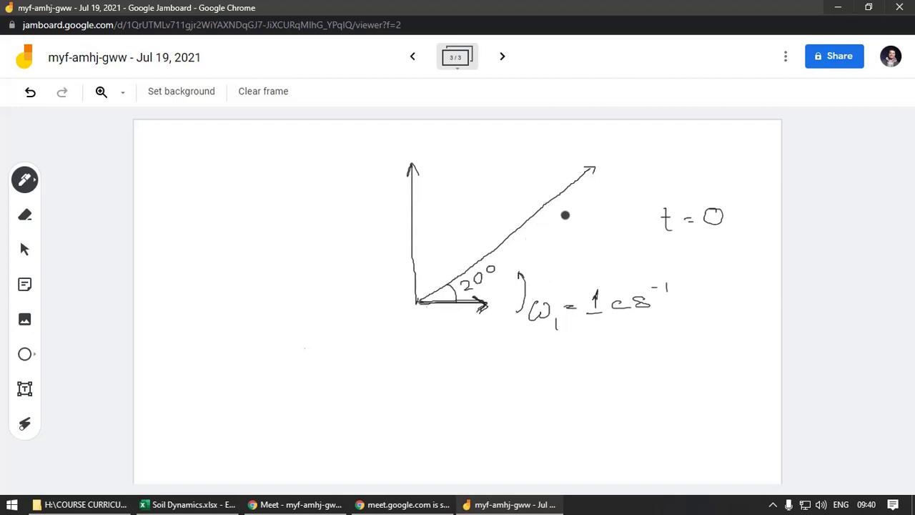
Add counterclockwise rotation arrows at the diagonal and vertical arrow tips, labelled ω₃ = 3 cs⁻¹ and ω₂ = 2 cs⁻¹.
mouse_move(622, 189)
mouse_down()
mouse_move(600, 159)
mouse_move(642, 167)
mouse_move(663, 185)
mouse_move(679, 166)
mouse_move(725, 165)
mouse_move(750, 141)
mouse_up()
drag(751, 137, 753, 145)
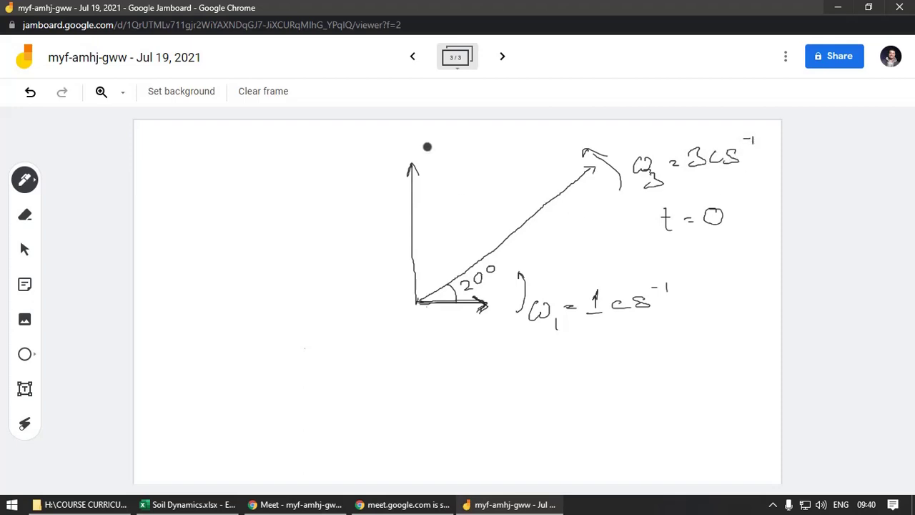
mouse_move(427, 147)
mouse_down()
mouse_move(388, 147)
mouse_move(379, 158)
mouse_up()
mouse_move(437, 143)
mouse_down()
mouse_move(473, 153)
mouse_move(547, 140)
mouse_up()
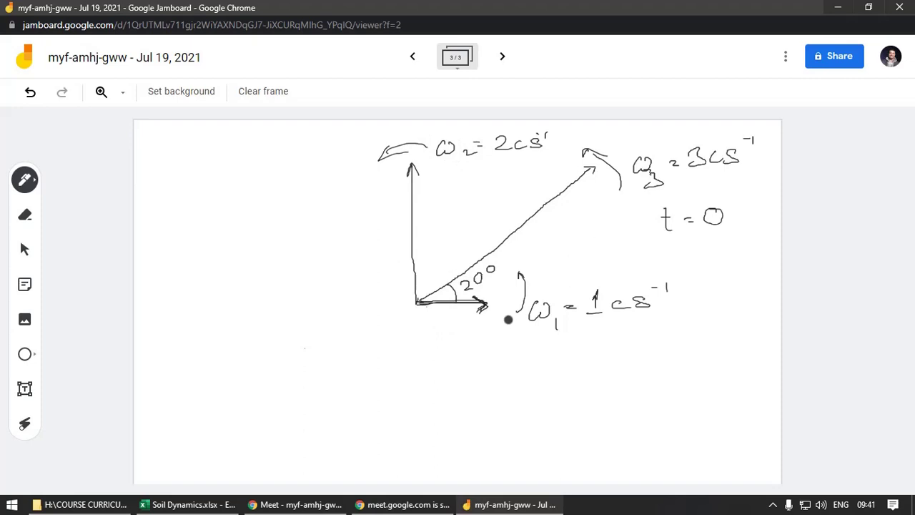
Thicken the diagonal arrow and label the diagonal, vertical and horizontal arrows with amplitudes 3, 2 and 1.
mouse_move(422, 299)
mouse_down()
mouse_move(576, 180)
mouse_move(565, 194)
mouse_up()
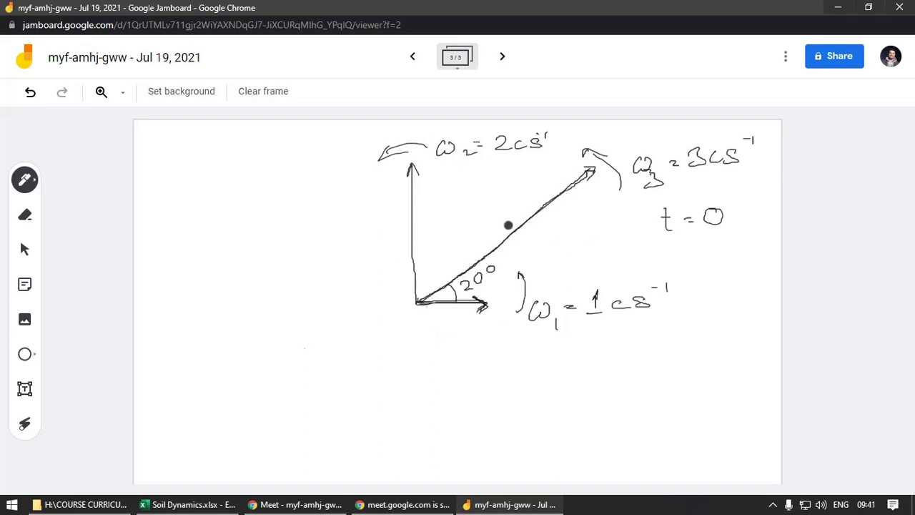
drag(502, 216, 500, 231)
drag(378, 230, 392, 244)
drag(451, 312, 462, 329)
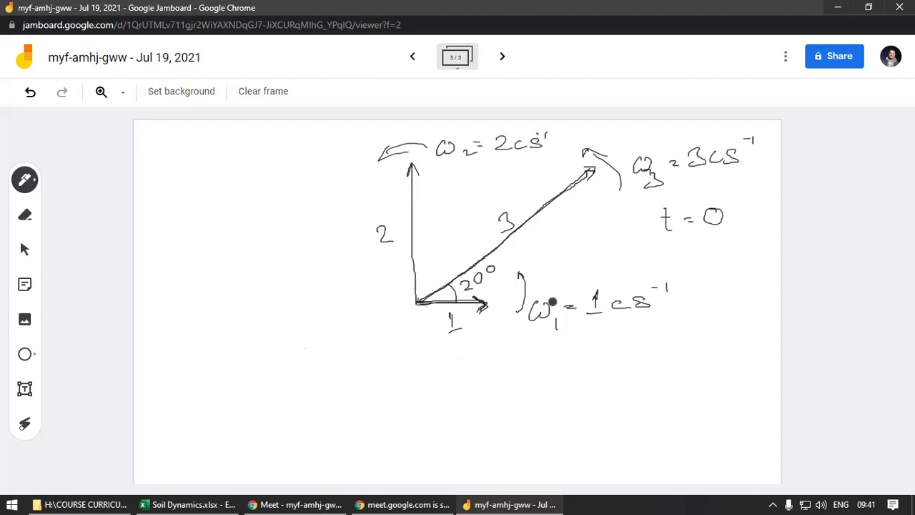
Write t = 1 below ω₁ and draw circular paths around the shared origin through the horizontal and vertical arrow tips.
drag(623, 353, 630, 374)
drag(610, 362, 704, 367)
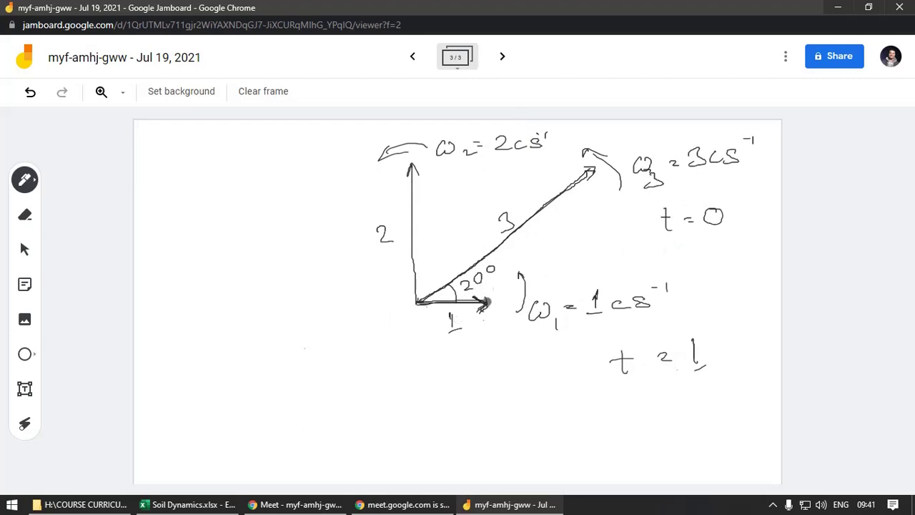
mouse_move(484, 302)
mouse_down()
mouse_move(396, 252)
mouse_move(365, 328)
mouse_move(430, 365)
mouse_move(483, 322)
mouse_move(486, 306)
mouse_up()
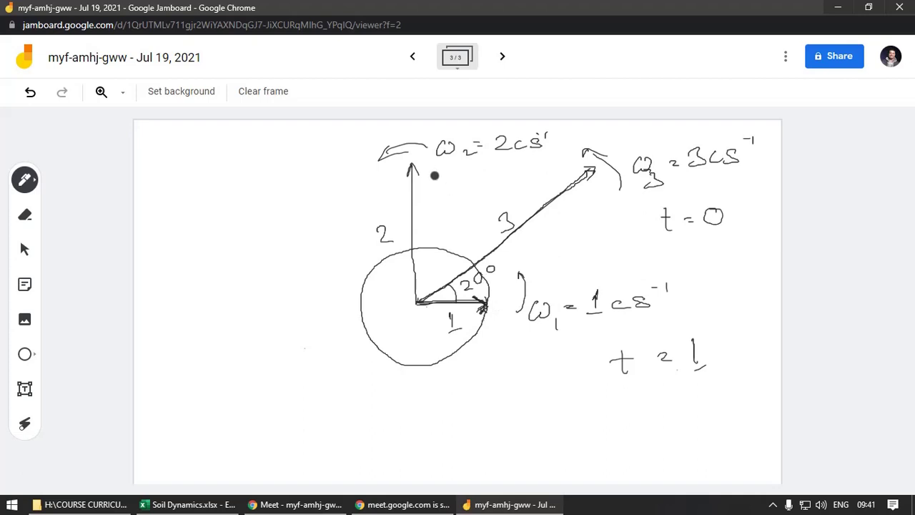
mouse_move(422, 181)
mouse_down()
mouse_move(431, 188)
mouse_move(447, 180)
mouse_up()
mouse_move(409, 168)
mouse_down()
mouse_move(358, 179)
mouse_move(303, 379)
mouse_move(355, 437)
mouse_move(471, 436)
mouse_move(541, 224)
mouse_move(416, 165)
mouse_move(353, 180)
mouse_move(303, 284)
mouse_move(305, 372)
mouse_move(376, 441)
mouse_move(439, 433)
mouse_up()
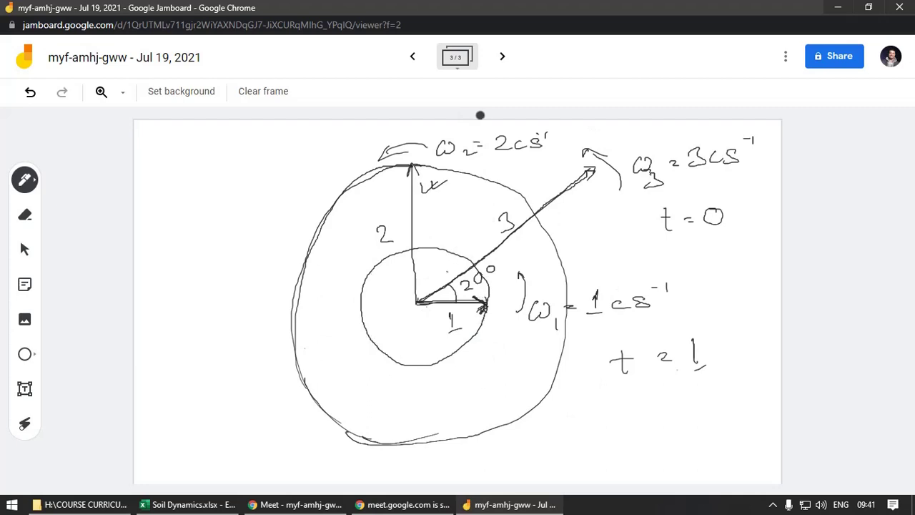
Add a fourth frame and sketch a small central circle surrounded by four progressively larger orbits.
click(501, 62)
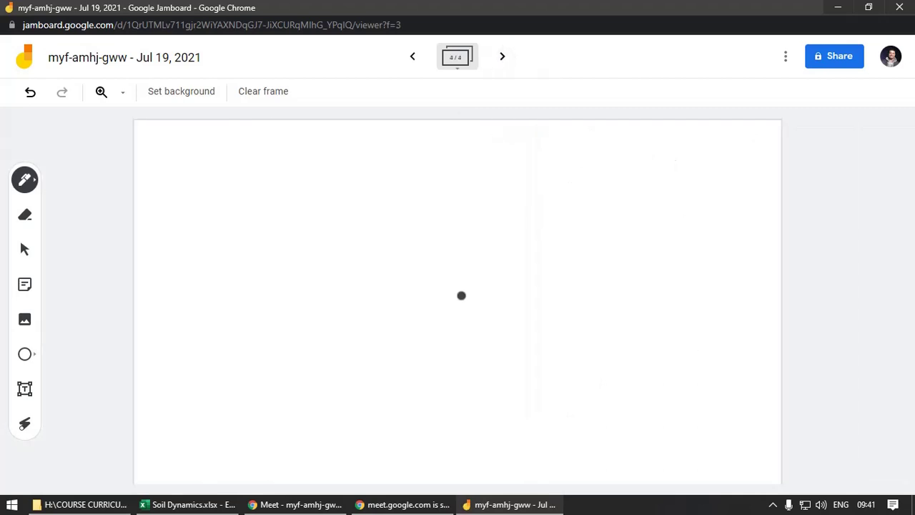
mouse_move(433, 289)
mouse_down()
mouse_move(427, 280)
mouse_move(414, 288)
mouse_up()
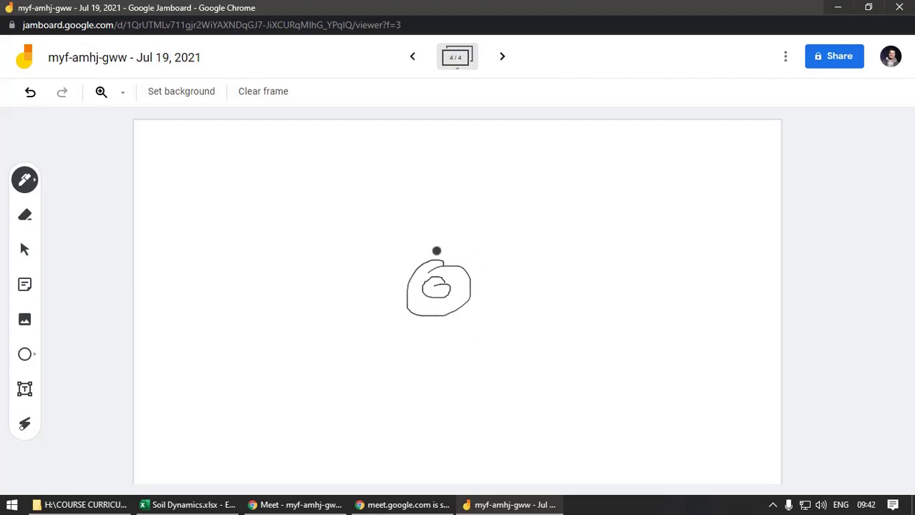
mouse_move(446, 241)
mouse_down()
mouse_move(366, 364)
mouse_move(413, 271)
mouse_up()
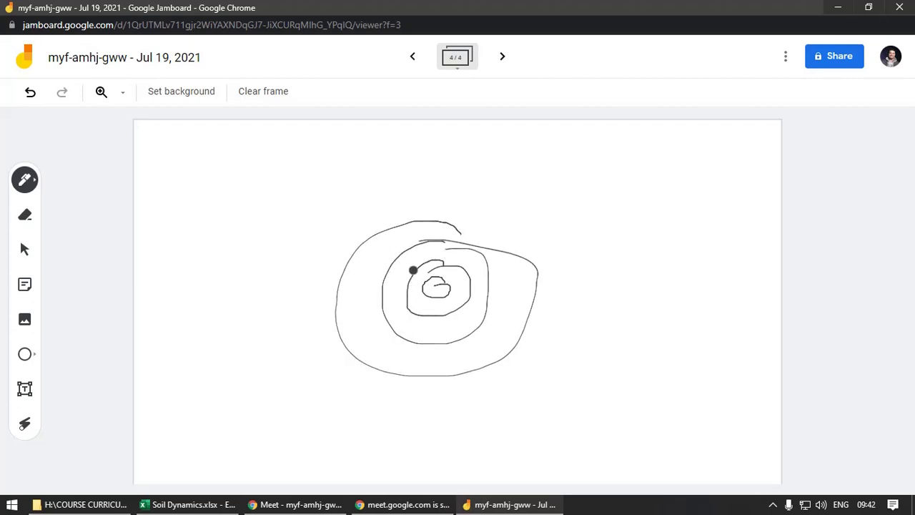
mouse_move(465, 203)
mouse_down()
mouse_move(325, 227)
mouse_move(500, 229)
mouse_up()
drag(458, 207, 531, 226)
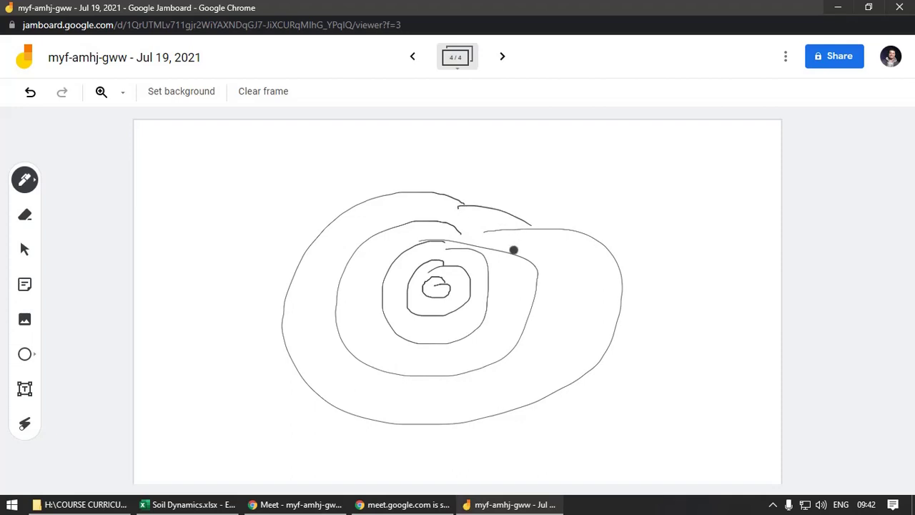
Mark a small planet circle on each of the four orbits and write 365 beside the planet on the third orbit.
drag(412, 373, 405, 375)
drag(462, 336, 466, 336)
drag(473, 284, 469, 287)
drag(603, 359, 582, 355)
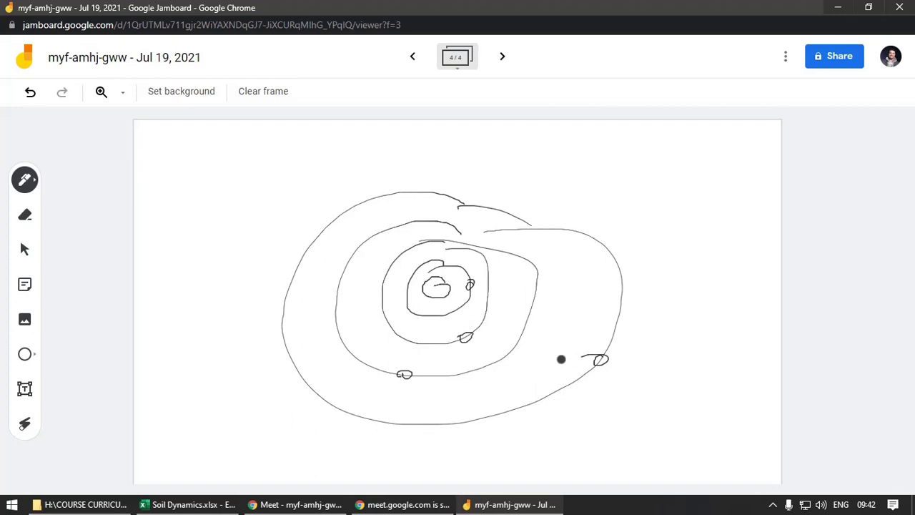
mouse_move(422, 387)
mouse_down()
mouse_move(425, 402)
mouse_move(452, 398)
mouse_move(462, 376)
mouse_up()
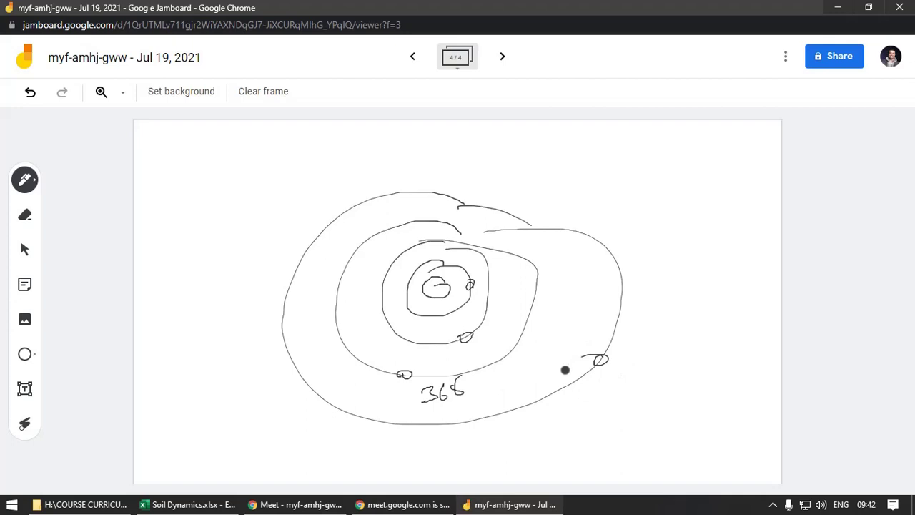
Return to the third frame and write another t below t = 1.
click(412, 61)
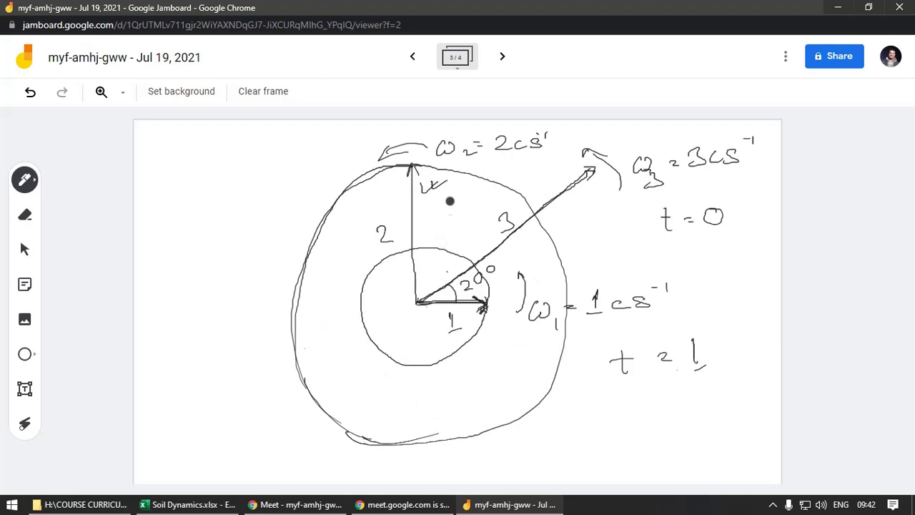
drag(622, 410, 627, 435)
drag(615, 423, 630, 422)
Add a fifth frame and draw a short horizontal, a longer diagonal and a near-vertical arrow from one shared origin.
click(505, 60)
click(504, 59)
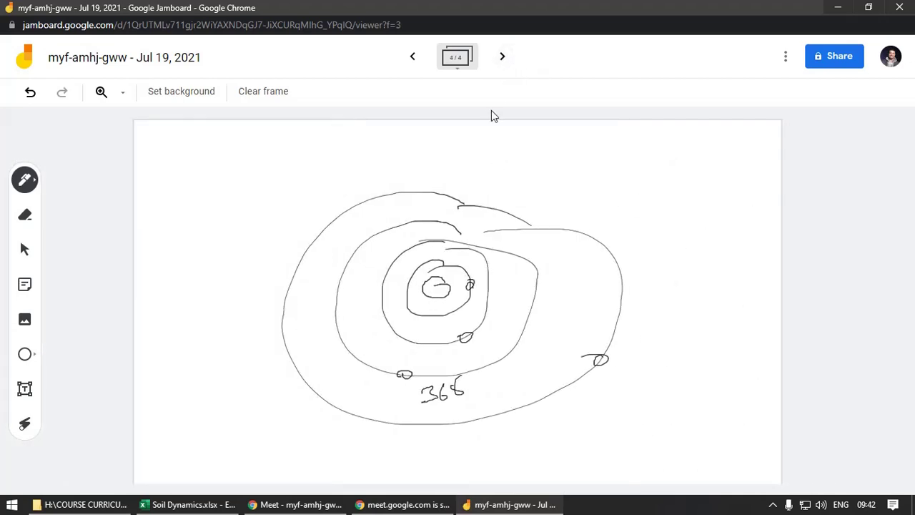
click(503, 56)
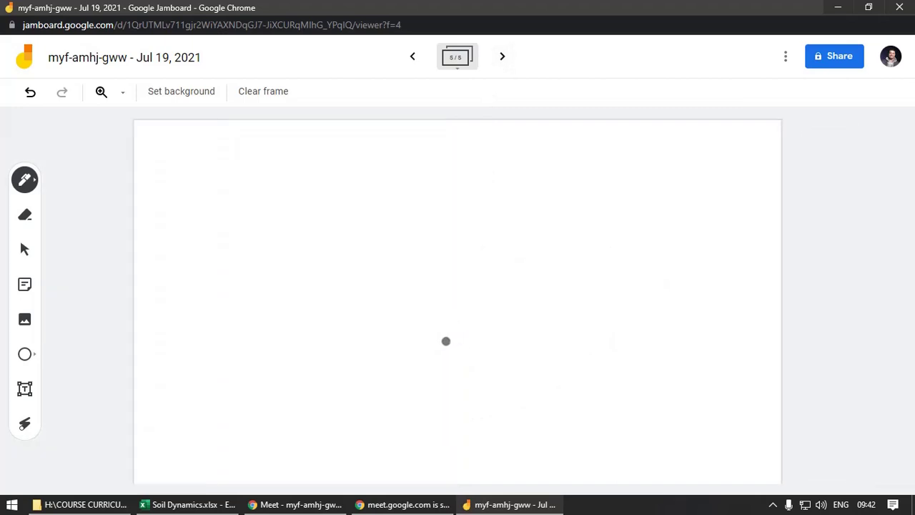
drag(445, 341, 504, 337)
mouse_move(445, 340)
mouse_down()
mouse_move(541, 244)
mouse_move(533, 260)
mouse_up()
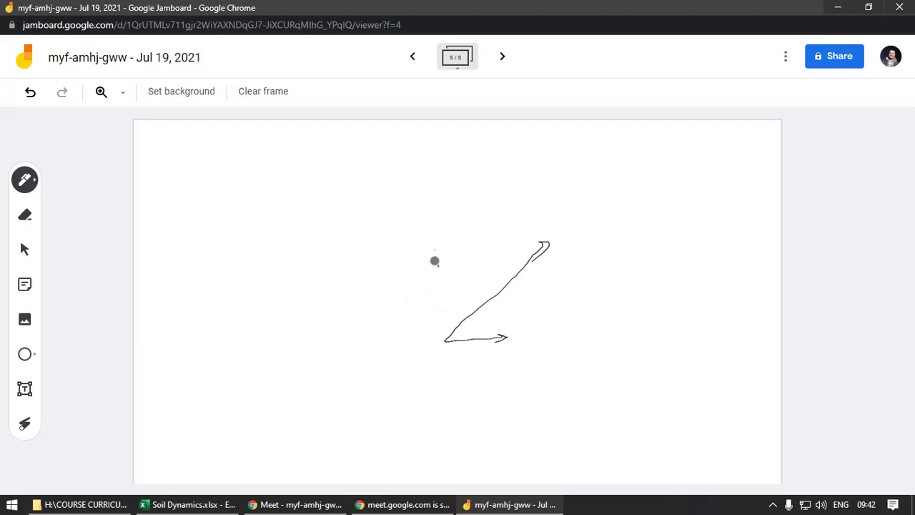
mouse_move(444, 340)
mouse_down()
mouse_move(434, 252)
mouse_move(439, 264)
mouse_move(455, 226)
mouse_up()
Complete a dashed parallelogram on the near-vertical and diagonal arrows and draw its resultant from the shared origin.
drag(484, 193, 528, 163)
drag(532, 180, 537, 203)
drag(540, 219, 541, 236)
mouse_move(527, 168)
mouse_down()
mouse_move(491, 211)
mouse_move(478, 251)
mouse_up()
drag(507, 190, 443, 337)
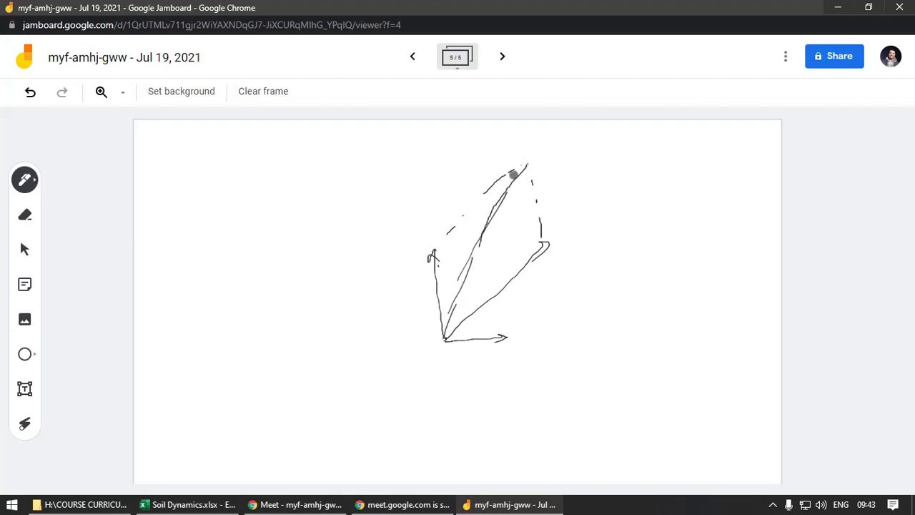
Complete a second dashed parallelogram from the first resultant and the horizontal arrow, and draw the final resultant as a thick arrow.
drag(515, 175, 527, 168)
mouse_move(527, 167)
mouse_down()
mouse_move(525, 186)
mouse_move(549, 163)
mouse_up()
drag(563, 160, 569, 161)
mouse_move(585, 159)
mouse_down()
mouse_move(596, 160)
mouse_move(578, 208)
mouse_up()
click(572, 220)
drag(560, 247, 544, 280)
click(532, 294)
drag(529, 324, 521, 340)
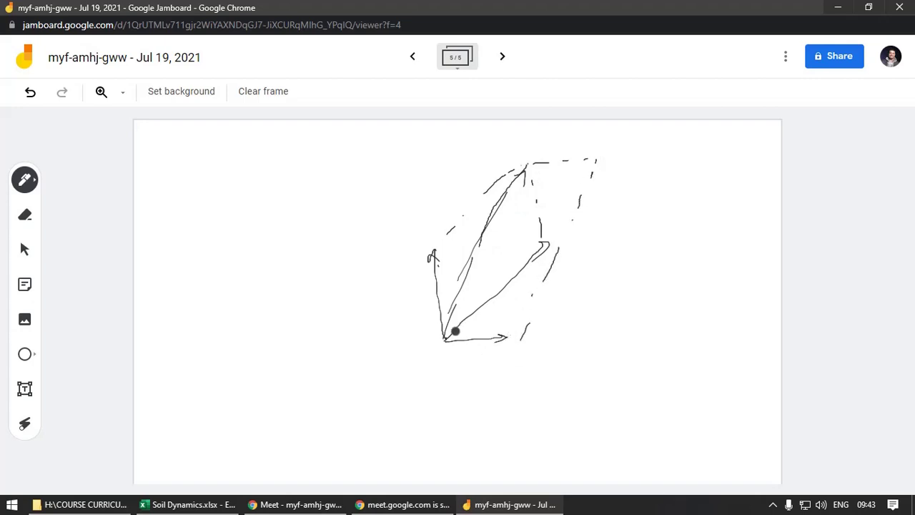
mouse_move(446, 335)
mouse_down()
mouse_move(574, 192)
mouse_move(597, 194)
mouse_move(602, 184)
mouse_move(468, 311)
mouse_move(574, 170)
mouse_move(591, 180)
mouse_move(469, 312)
mouse_up()
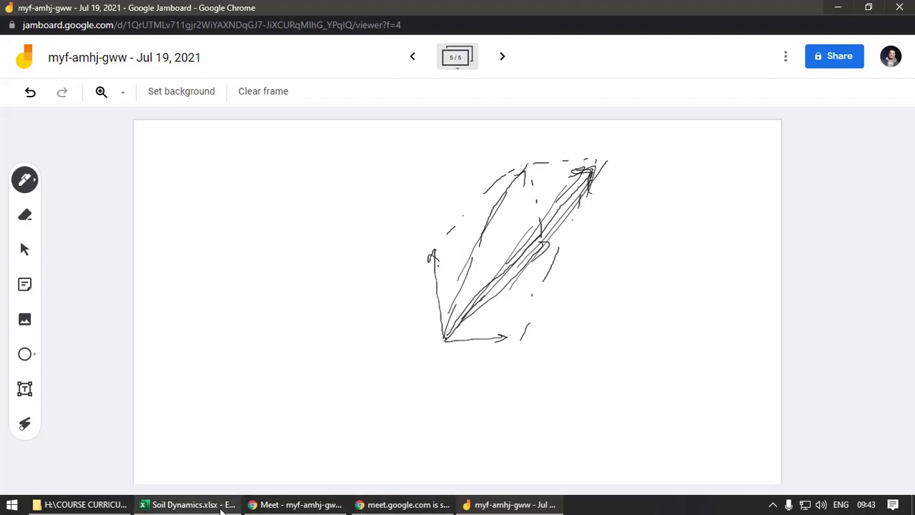
Switch to Excel and examine the combined-motion curve from column F in both charts on Sheet2.
click(189, 505)
click(360, 191)
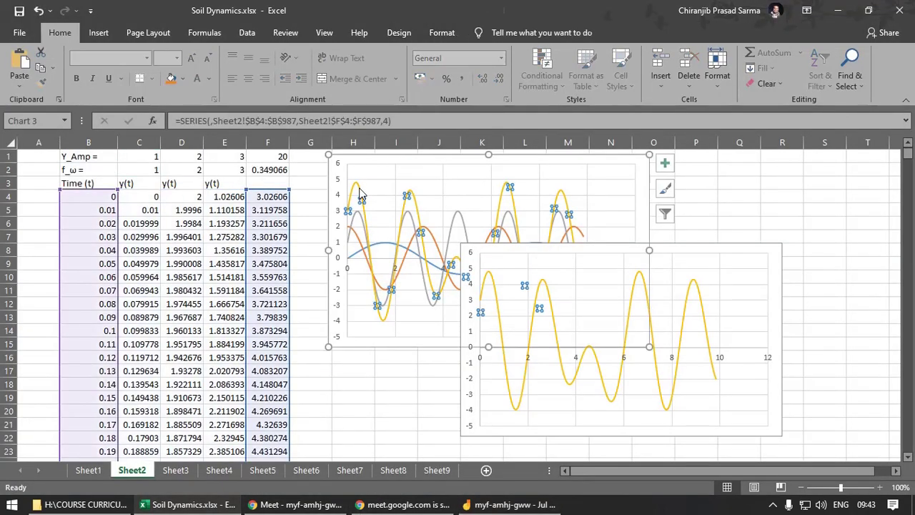
click(500, 318)
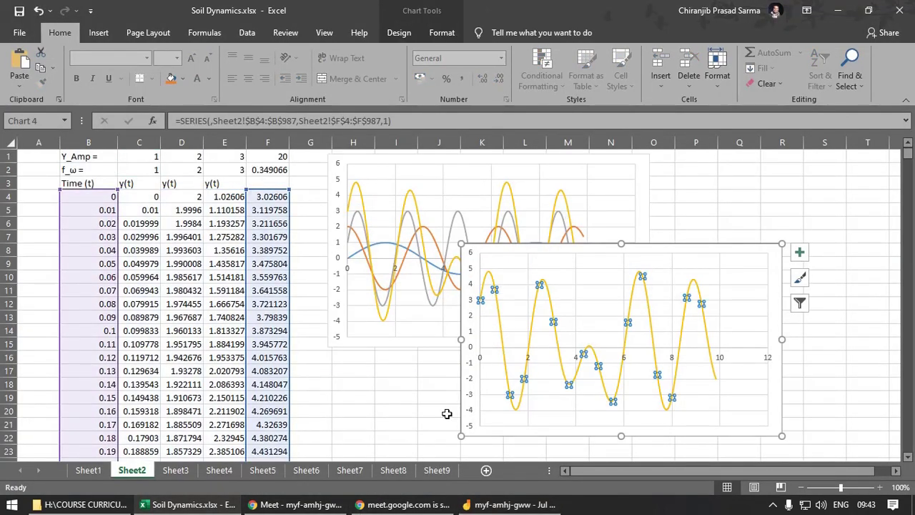
Switch back to Jamboard and write t = 0 with t = 0.5 below it beside the resultant vector diagram.
click(498, 505)
drag(641, 225, 644, 254)
drag(634, 238, 668, 233)
drag(663, 238, 669, 238)
drag(684, 226, 681, 225)
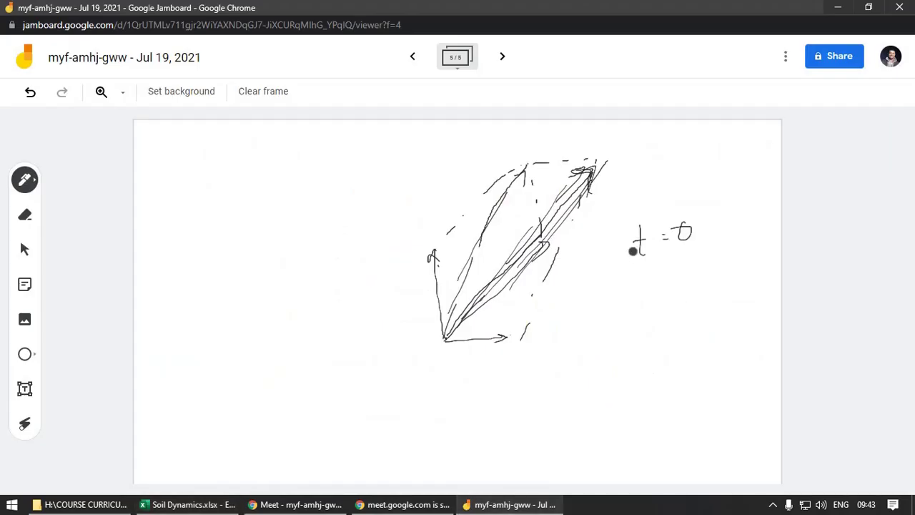
drag(643, 282, 645, 309)
drag(636, 296, 672, 292)
mouse_move(663, 296)
mouse_down()
mouse_move(701, 300)
mouse_move(698, 282)
mouse_move(722, 290)
mouse_up()
click(713, 284)
drag(729, 260, 734, 259)
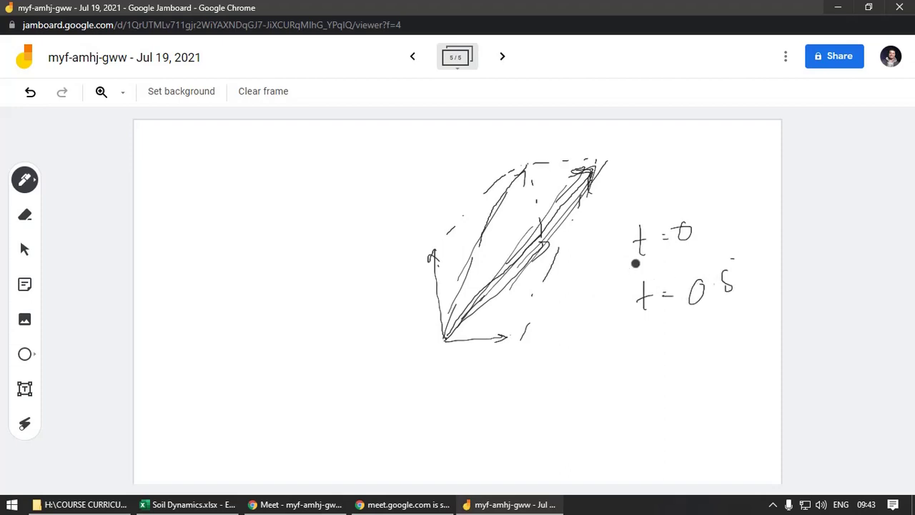
After reviewing the third frame, add a sixth frame with a horizontal arrow labelled 1 and a diagonal arrow 20° above it.
click(413, 57)
click(414, 57)
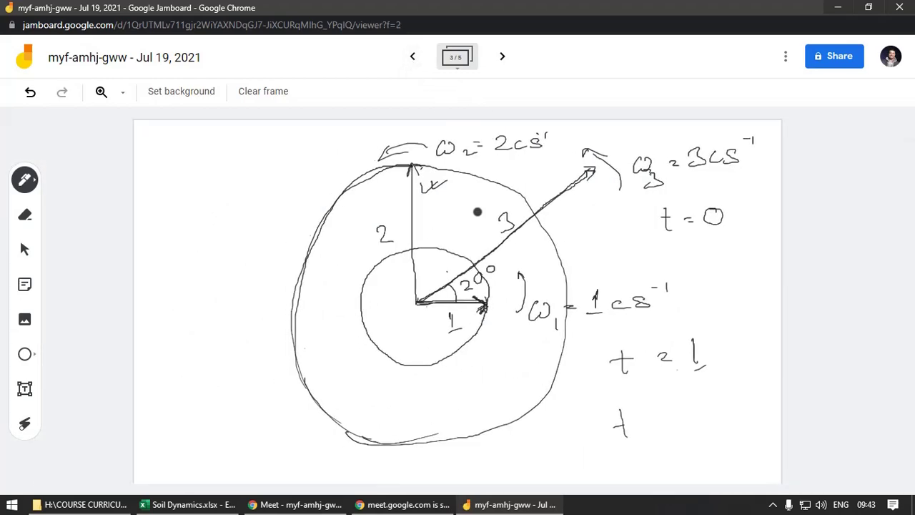
click(503, 56)
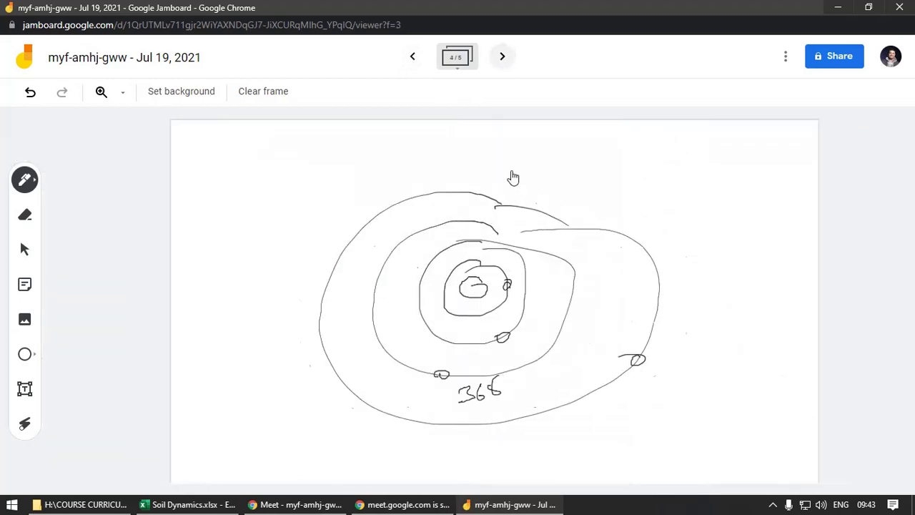
click(504, 64)
click(506, 64)
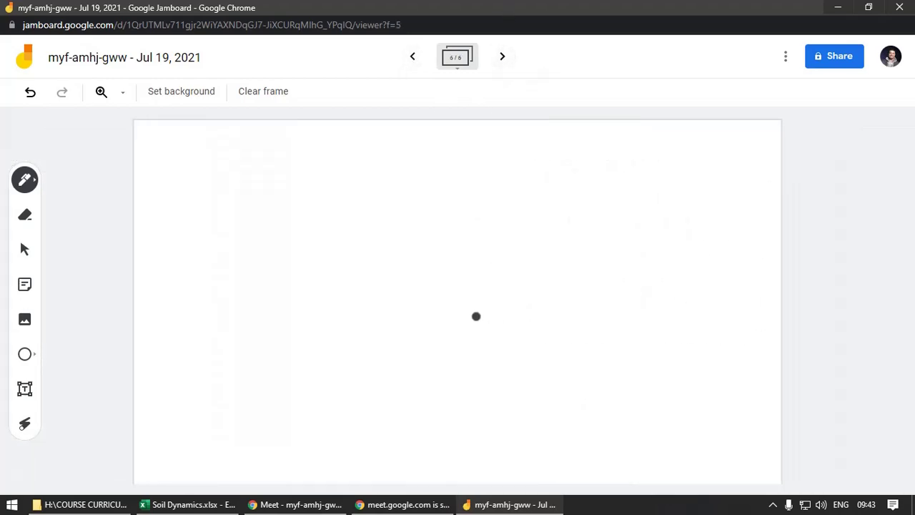
mouse_move(453, 314)
mouse_down()
mouse_move(543, 307)
mouse_move(548, 350)
mouse_up()
mouse_move(453, 313)
mouse_down()
mouse_move(574, 209)
mouse_move(592, 181)
mouse_move(629, 168)
mouse_up()
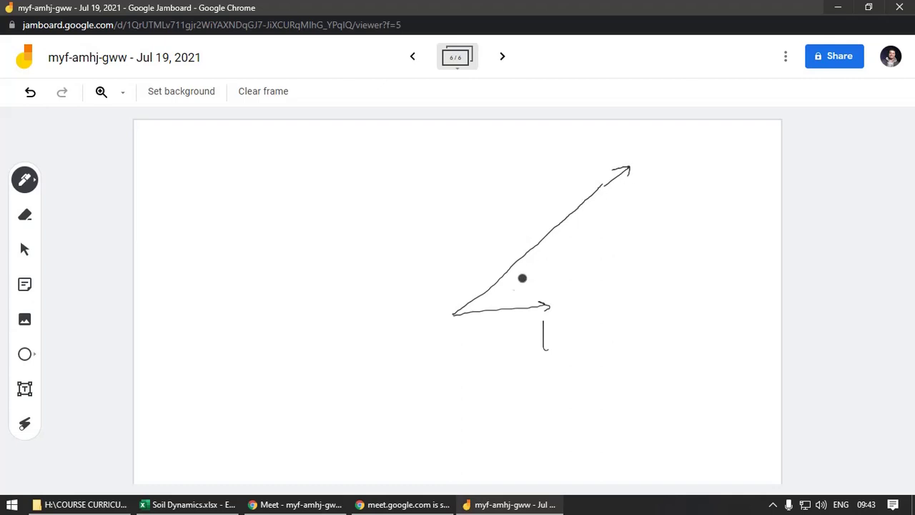
mouse_move(503, 283)
mouse_down()
mouse_move(507, 304)
mouse_move(535, 286)
mouse_up()
drag(538, 268, 538, 274)
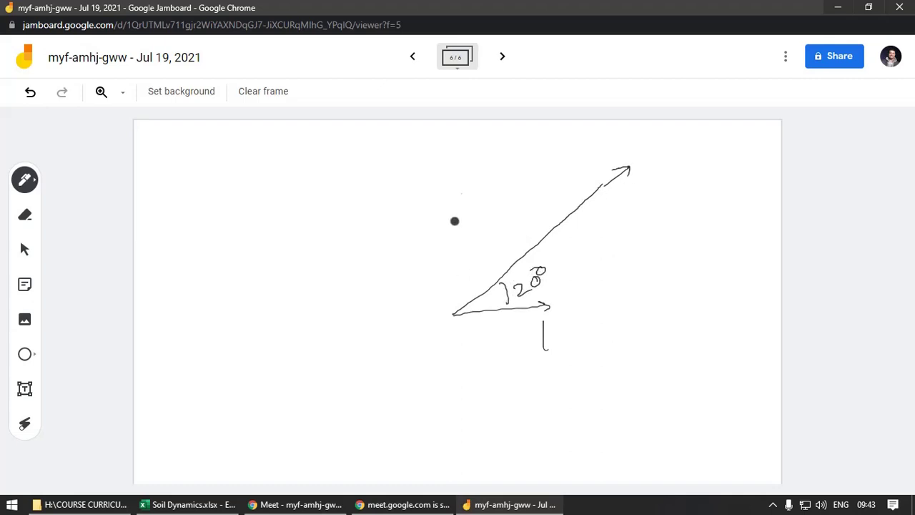
Draw a near-vertical line up from the shared origin, erase its upper end to shorten it and add an arrowhead.
drag(432, 162, 453, 313)
click(25, 216)
mouse_move(436, 185)
mouse_down()
mouse_move(439, 155)
mouse_move(443, 198)
mouse_up()
click(24, 180)
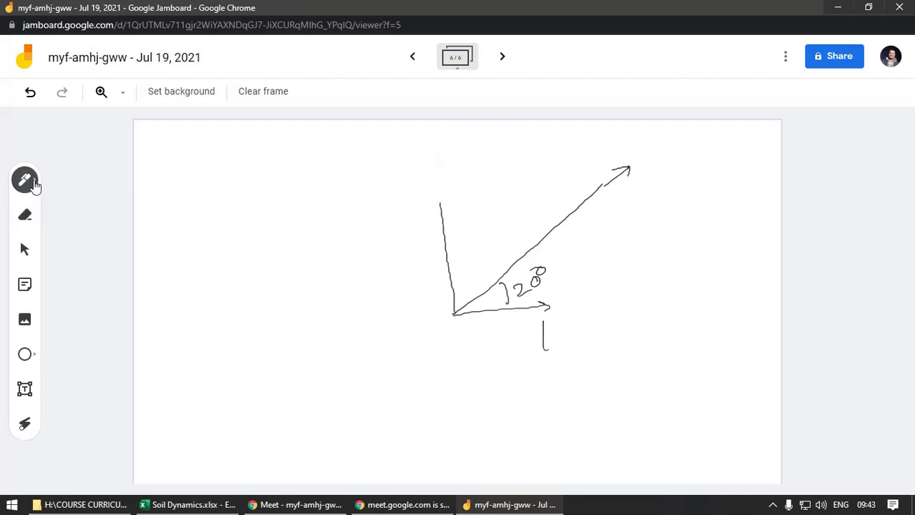
drag(435, 216, 449, 218)
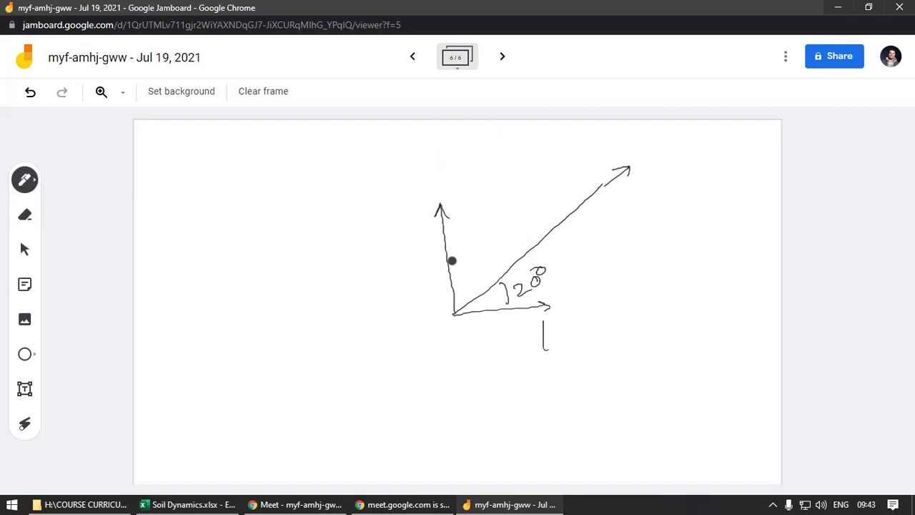
Write 0.5 beside the vectors, mark the horizontal vector's rotation with a curved arrow and draw its reversed position as an arrow from the origin.
drag(606, 186, 592, 199)
mouse_move(676, 244)
mouse_down()
mouse_move(670, 256)
mouse_move(705, 267)
mouse_up()
drag(710, 231, 719, 229)
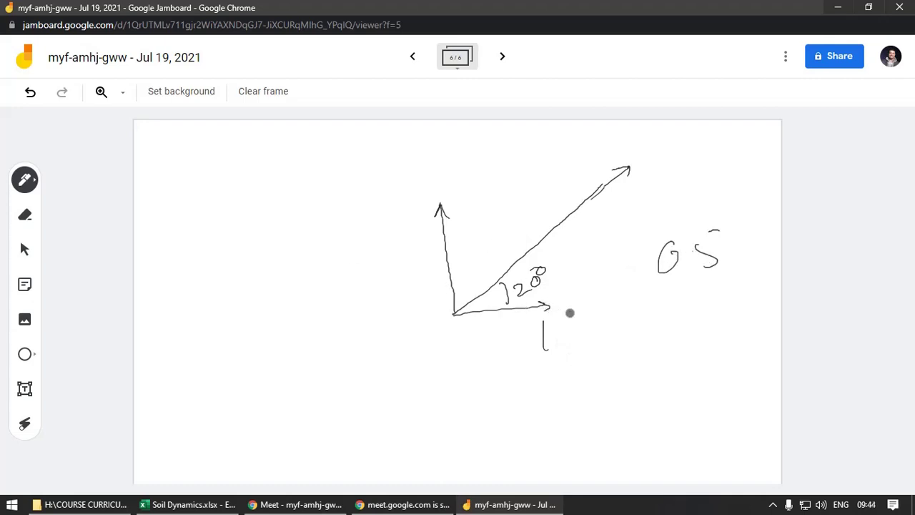
drag(570, 313, 572, 281)
drag(368, 251, 352, 278)
drag(368, 322, 452, 313)
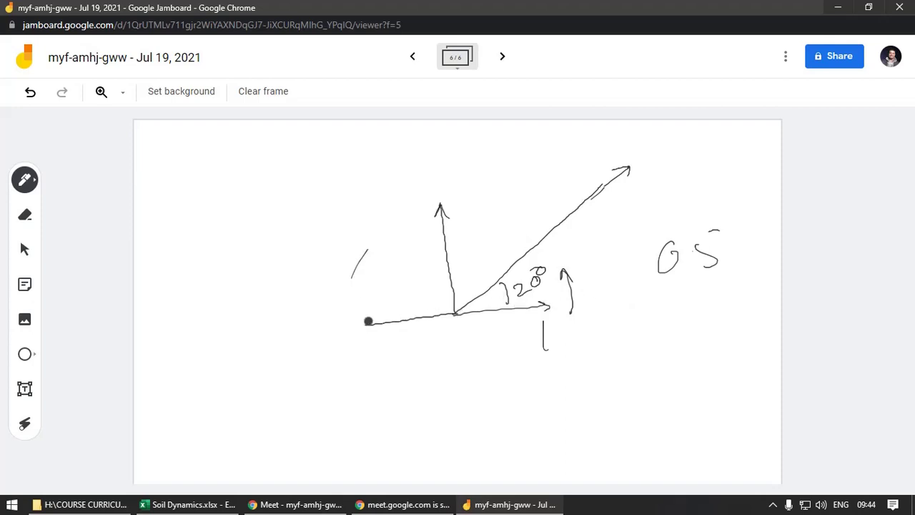
drag(373, 318, 393, 330)
Erase the original horizontal arrow with its 1, 20° and rotation marks, plus the stray stroke above the reversed arrow.
click(25, 215)
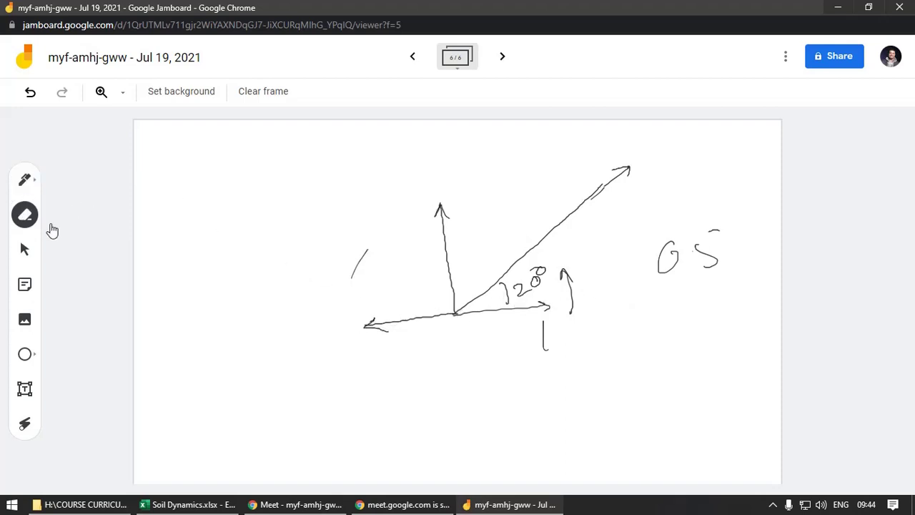
mouse_move(477, 317)
mouse_down()
mouse_move(468, 322)
mouse_move(525, 314)
mouse_move(521, 303)
mouse_move(503, 302)
mouse_move(542, 276)
mouse_move(504, 288)
mouse_move(572, 269)
mouse_move(574, 312)
mouse_move(549, 368)
mouse_move(566, 282)
mouse_up()
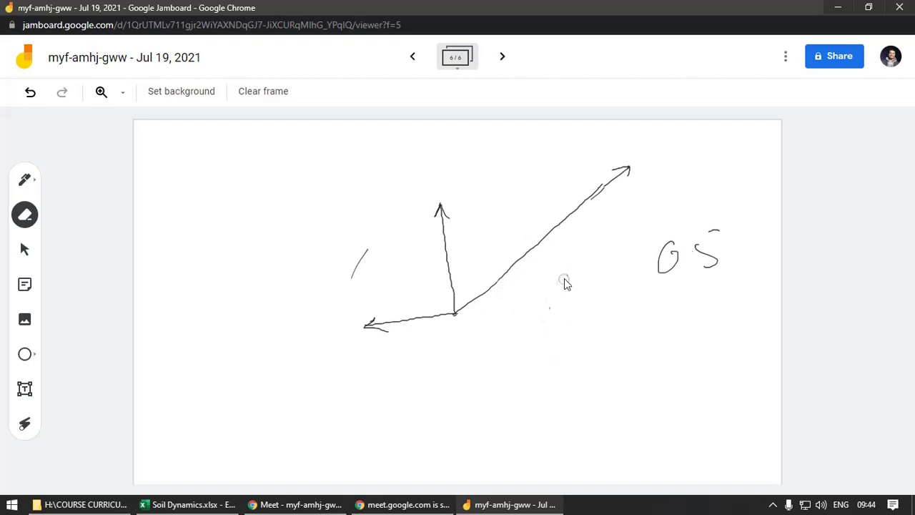
drag(351, 300, 365, 247)
Write the frequency 2 cs⁻¹ above the near-vertical vector and retrace that vector.
click(24, 179)
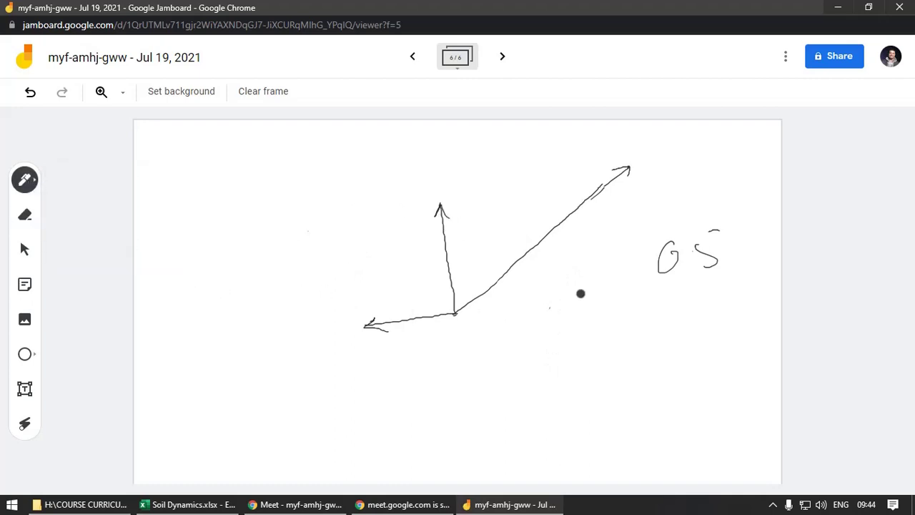
drag(391, 163, 427, 170)
drag(438, 159, 447, 162)
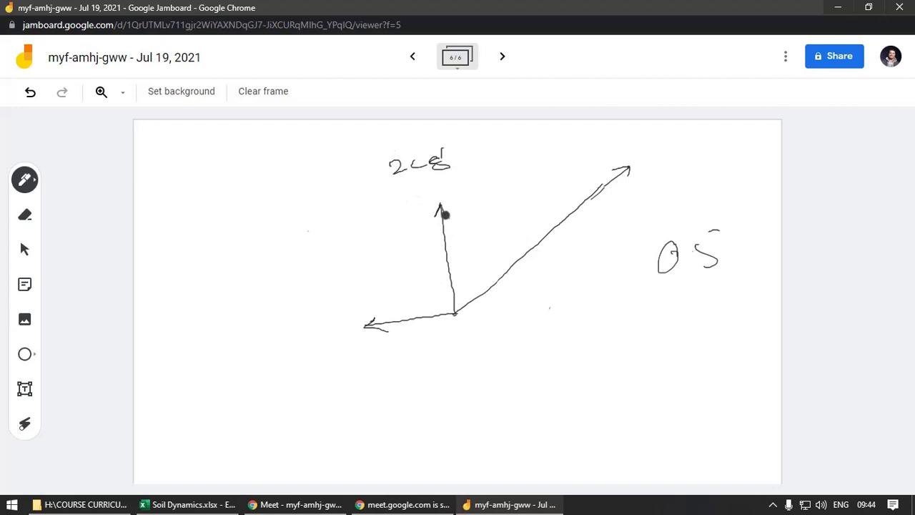
drag(360, 232, 368, 231)
mouse_move(440, 212)
mouse_down()
mouse_move(454, 307)
mouse_move(441, 209)
mouse_up()
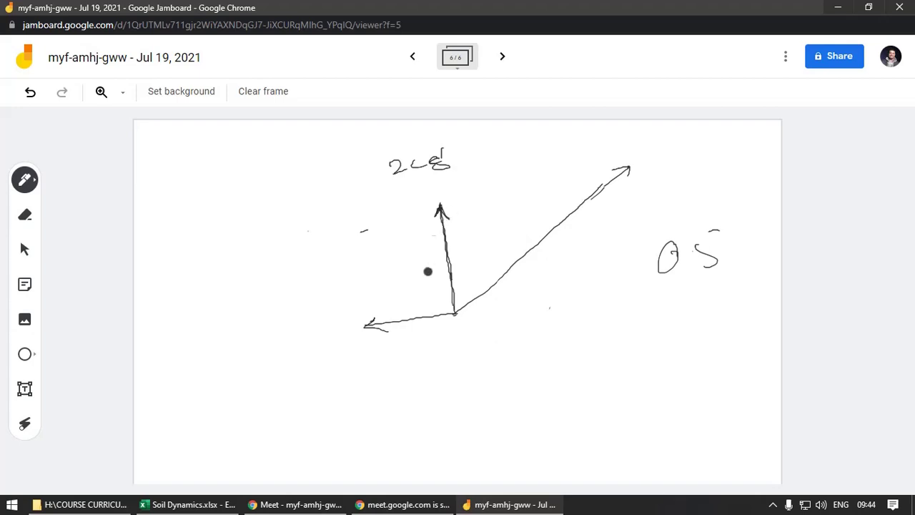
Draw a short reference line marked 20° below the diagonal vector and trace a full circle from the vector's tip.
drag(612, 171, 600, 192)
mouse_move(456, 311)
mouse_down()
mouse_move(543, 295)
mouse_move(505, 297)
mouse_move(532, 263)
mouse_up()
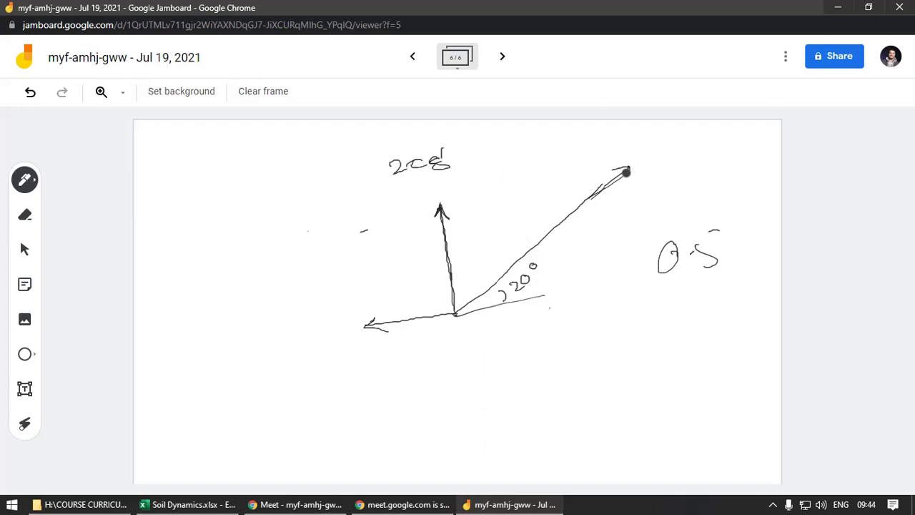
mouse_move(624, 172)
mouse_down()
mouse_move(396, 154)
mouse_move(317, 384)
mouse_move(539, 442)
mouse_move(670, 207)
mouse_move(634, 176)
mouse_up()
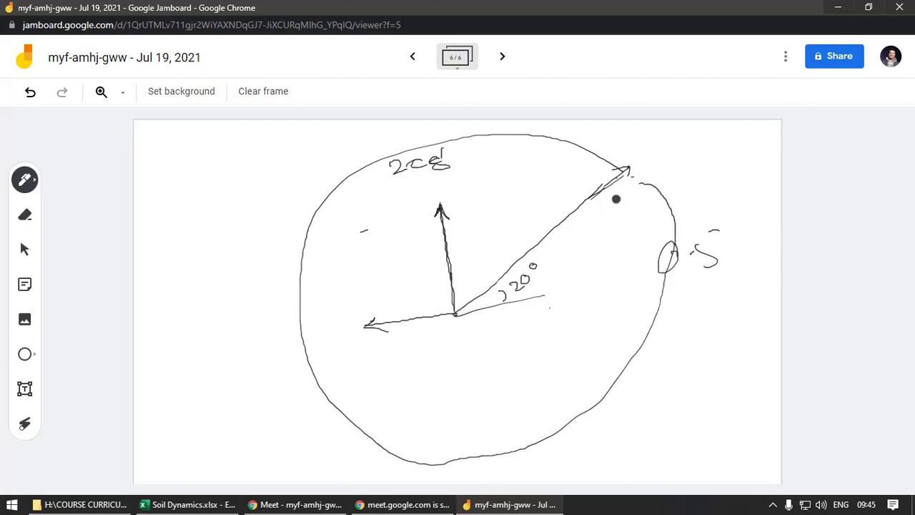
Draw the diagonal vector's opposite position with an arc marking its rotation, double-underline 0.5 and trace the rotation direction along the circle.
drag(312, 173, 433, 288)
mouse_move(487, 289)
mouse_down()
mouse_move(472, 280)
mouse_move(430, 289)
mouse_move(432, 330)
mouse_move(456, 315)
mouse_move(321, 429)
mouse_move(333, 430)
mouse_up()
drag(456, 315, 323, 427)
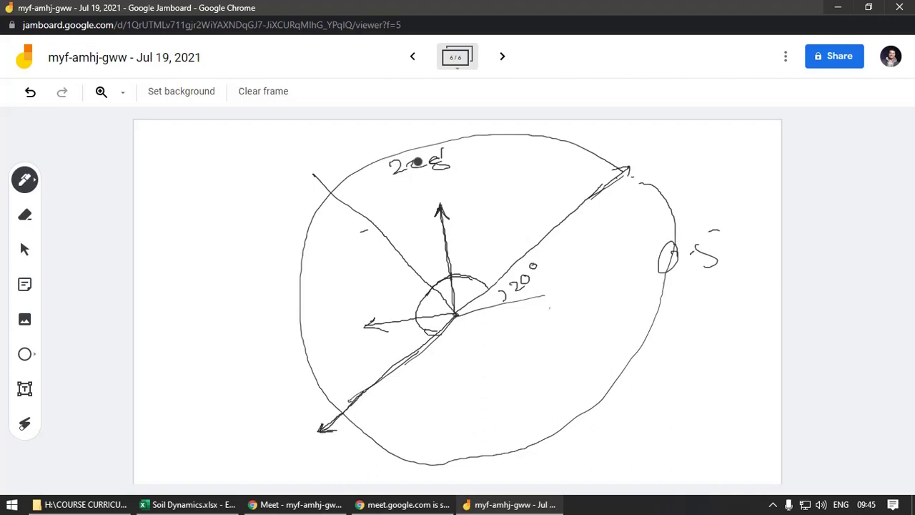
drag(689, 281, 712, 279)
drag(686, 289, 708, 286)
drag(620, 172, 497, 151)
mouse_move(308, 282)
mouse_down()
mouse_move(327, 393)
mouse_move(338, 405)
mouse_up()
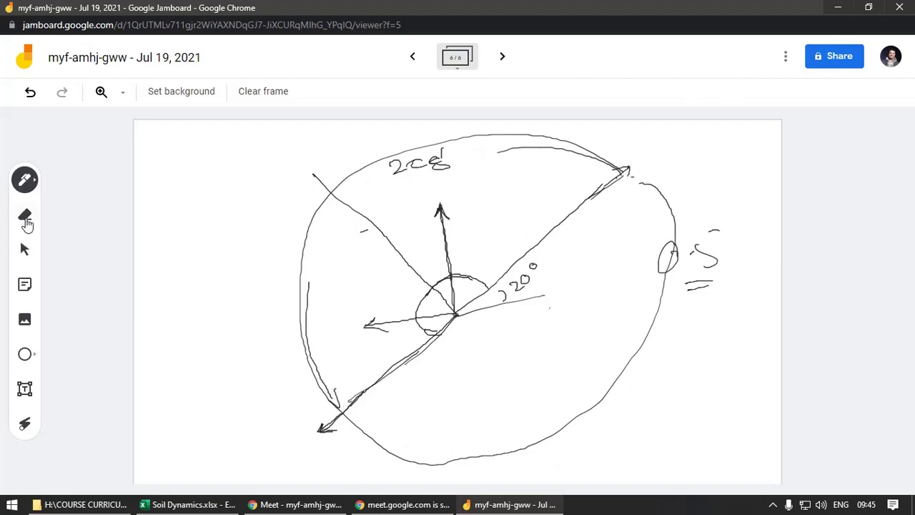
Erase the circular path, the original diagonal vector, the upper guide line and the 0.5, 20° and 2 cs⁻¹ labels.
click(26, 218)
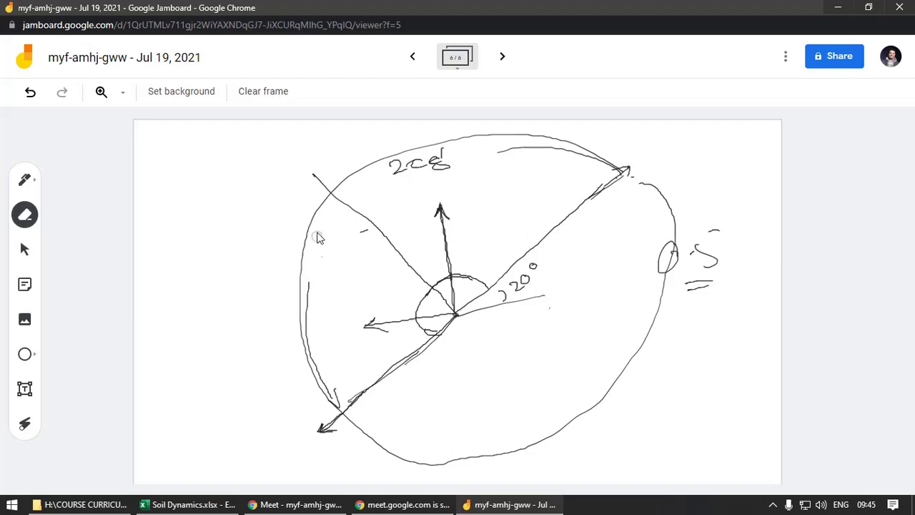
mouse_move(319, 238)
mouse_down()
mouse_move(304, 250)
mouse_move(302, 325)
mouse_up()
mouse_move(317, 364)
mouse_down()
mouse_move(336, 411)
mouse_move(322, 389)
mouse_move(353, 421)
mouse_move(357, 440)
mouse_move(392, 455)
mouse_move(413, 460)
mouse_move(564, 440)
mouse_move(542, 445)
mouse_move(632, 365)
mouse_move(671, 254)
mouse_move(671, 225)
mouse_move(648, 183)
mouse_move(698, 254)
mouse_move(717, 251)
mouse_move(671, 309)
mouse_move(715, 280)
mouse_up()
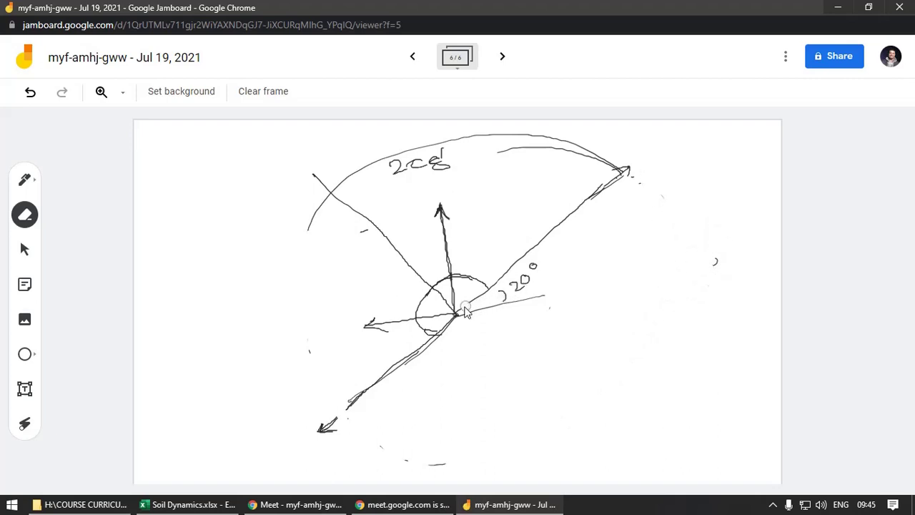
mouse_move(463, 295)
mouse_down()
mouse_move(457, 273)
mouse_move(482, 292)
mouse_move(543, 252)
mouse_move(629, 170)
mouse_up()
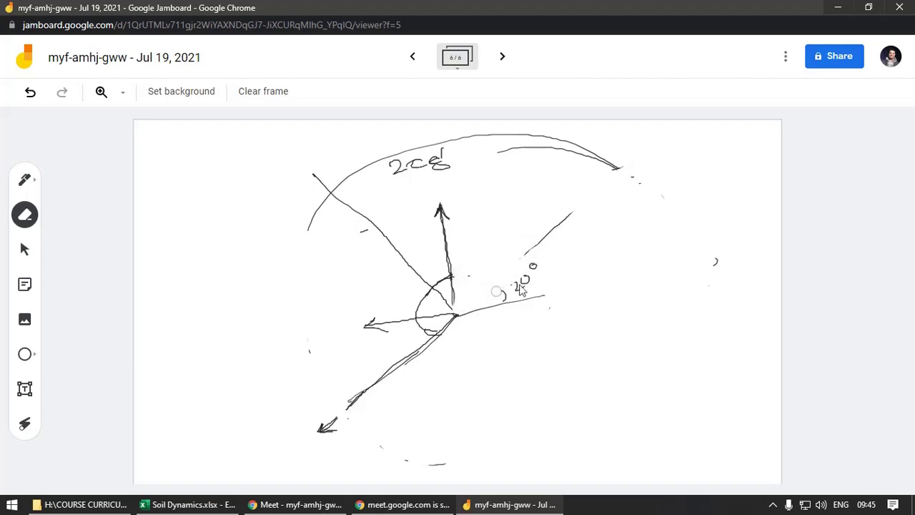
mouse_move(521, 287)
mouse_down()
mouse_move(536, 271)
mouse_move(515, 266)
mouse_up()
mouse_move(613, 258)
mouse_down()
mouse_move(550, 233)
mouse_move(593, 261)
mouse_move(726, 257)
mouse_move(688, 286)
mouse_up()
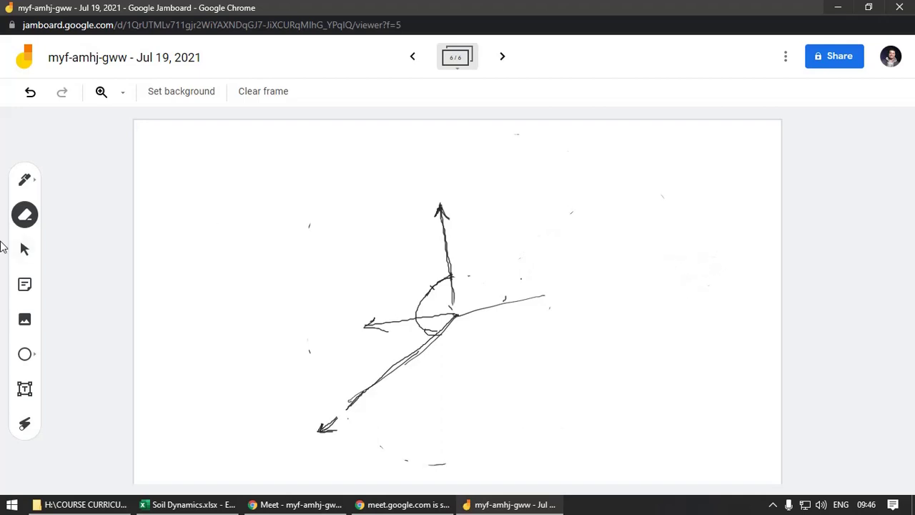
Write t = 0.5s, then complete a dashed parallelogram on the two reversed vectors and draw its diagonal from the origin.
click(24, 180)
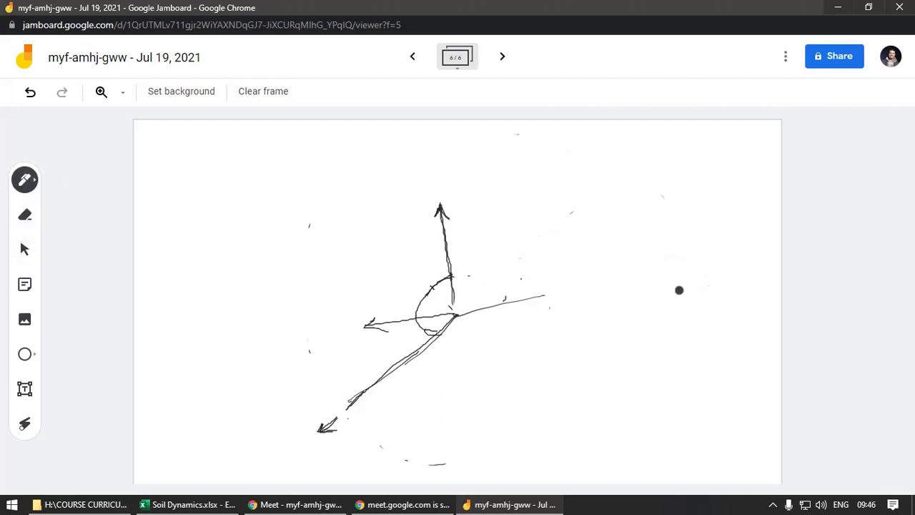
mouse_move(651, 160)
mouse_down()
mouse_move(619, 165)
mouse_move(685, 168)
mouse_move(713, 153)
mouse_move(730, 165)
mouse_move(720, 181)
mouse_up()
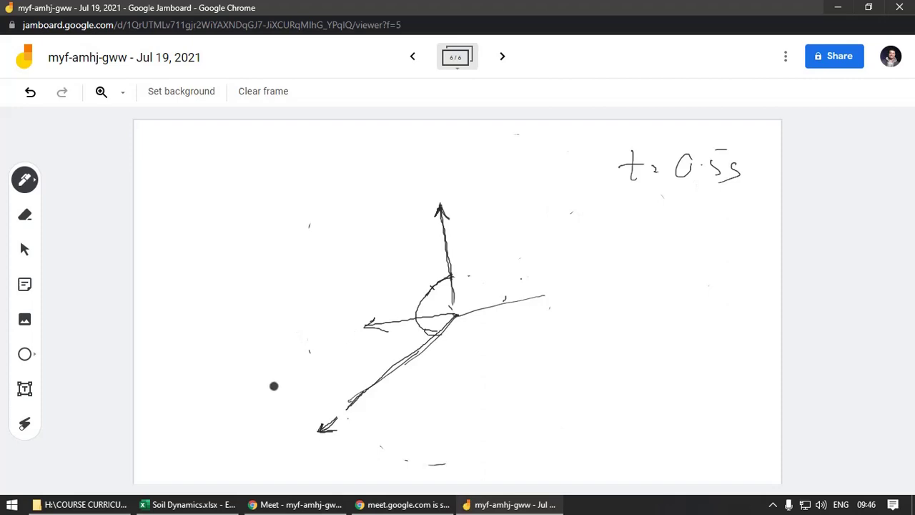
drag(257, 398, 364, 328)
drag(216, 434, 311, 429)
drag(213, 434, 474, 312)
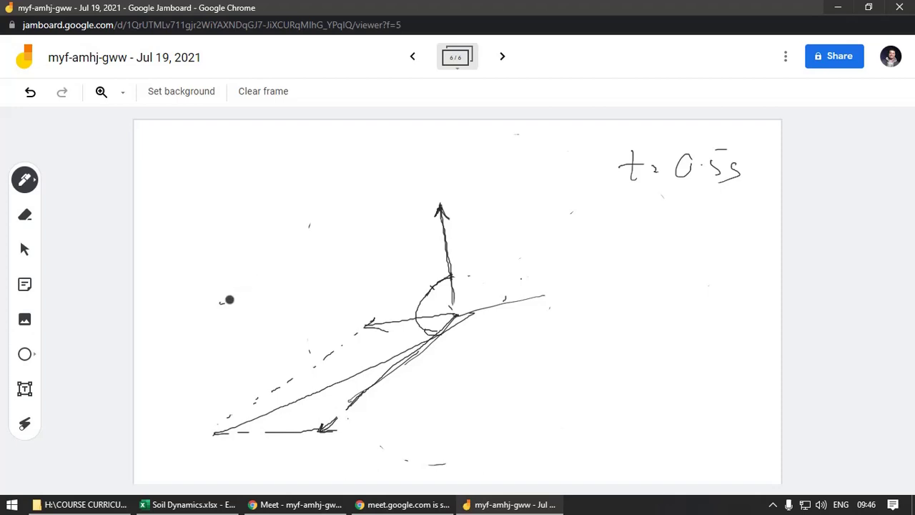
Complete a dashed parallelogram between that diagonal and the near-vertical vector, and draw the final resultant with an arrowhead.
drag(230, 300, 427, 213)
drag(223, 306, 211, 434)
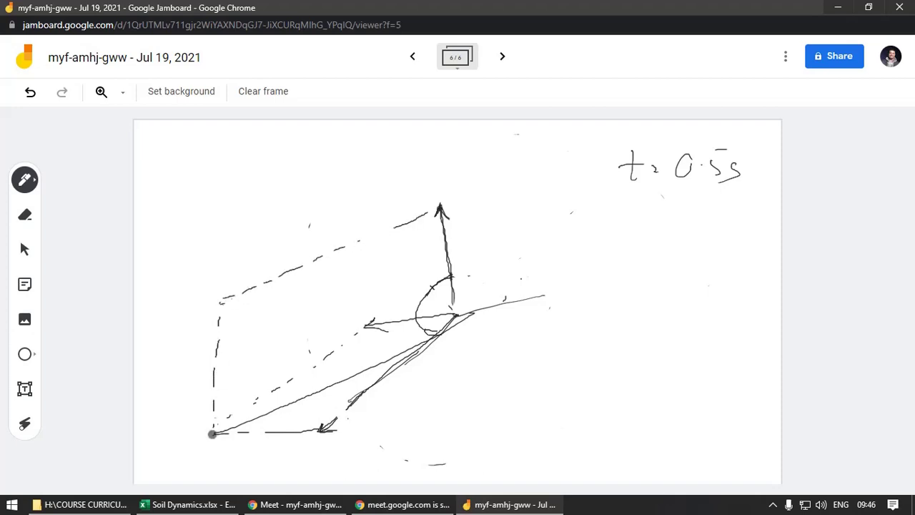
drag(222, 301, 452, 313)
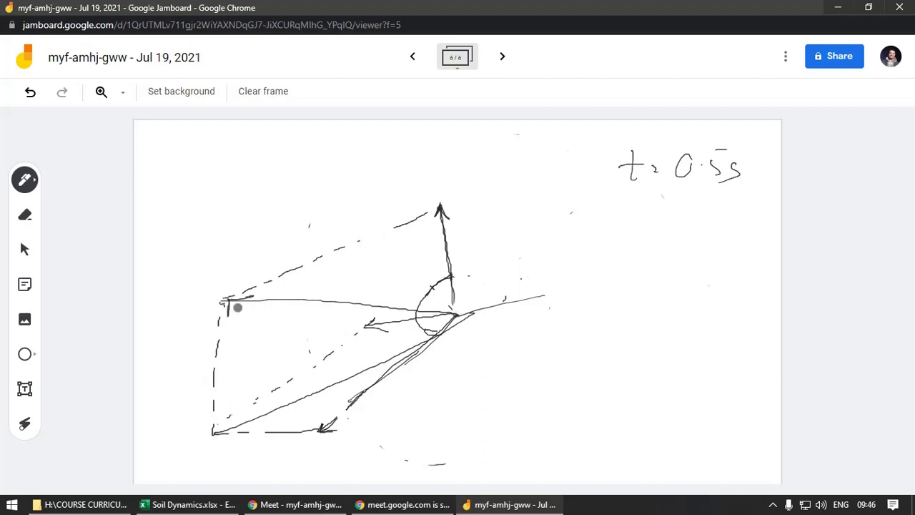
mouse_move(253, 293)
mouse_down()
mouse_move(223, 303)
mouse_move(250, 312)
mouse_up()
Review the earlier rotating-vector drawings on the fourth and third frames and open the fifth frame.
click(420, 59)
click(419, 59)
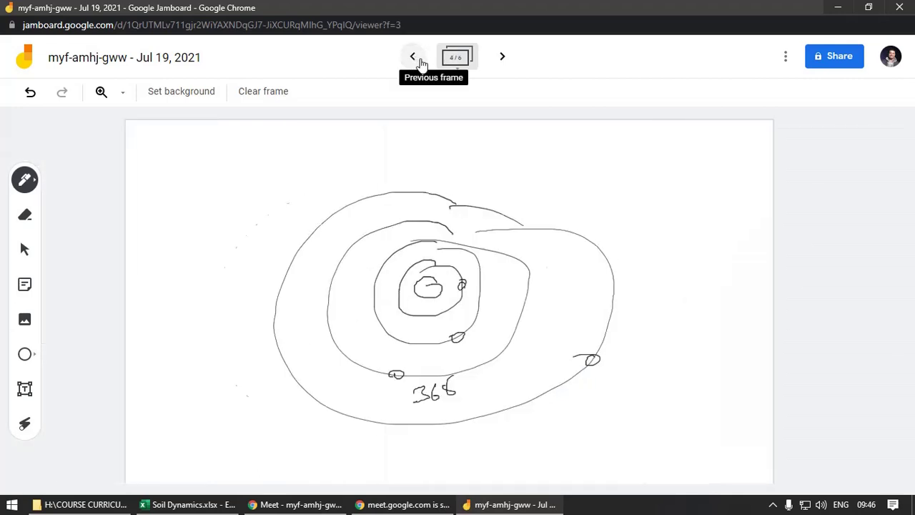
click(419, 63)
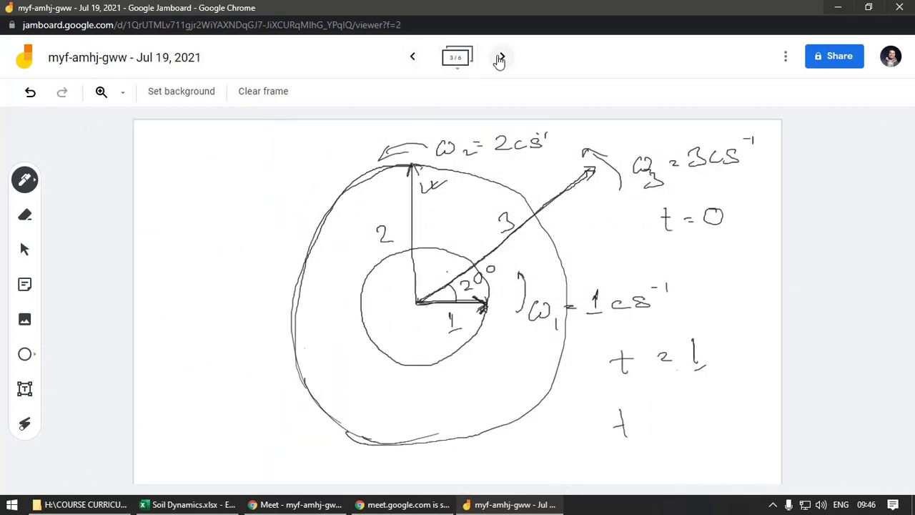
click(502, 58)
click(503, 63)
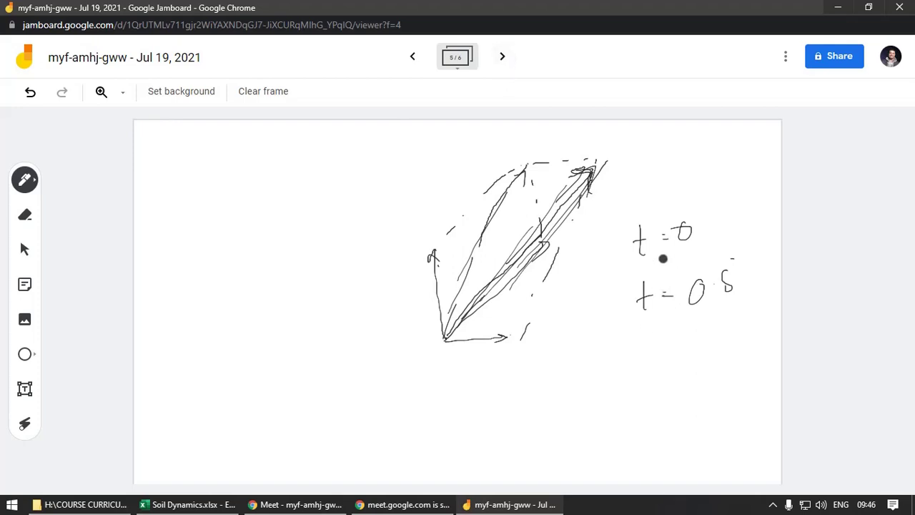
Retrace the tip of the resultant on the fifth frame and handwrite a label beside it.
drag(582, 180, 578, 178)
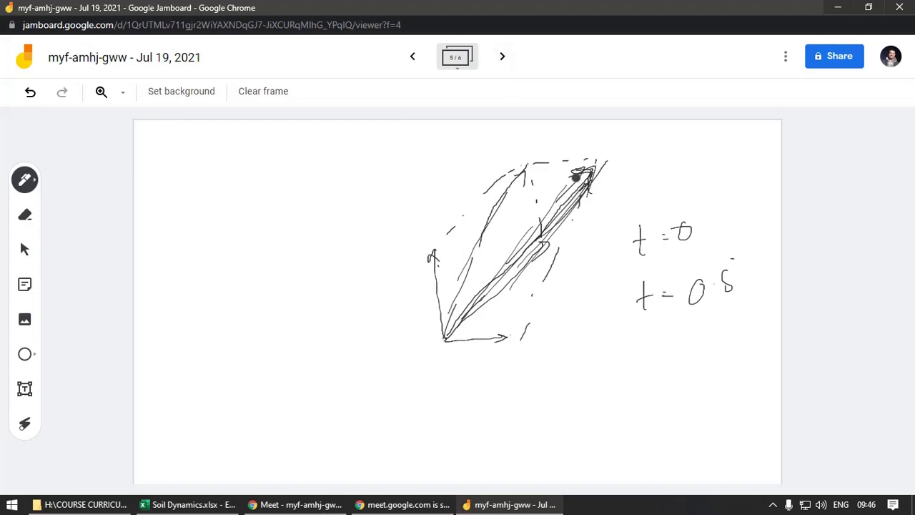
drag(643, 173, 646, 197)
drag(634, 185, 659, 180)
drag(705, 160, 704, 162)
Return to the sixth frame and retrace the final resultant and its arrowhead.
click(505, 60)
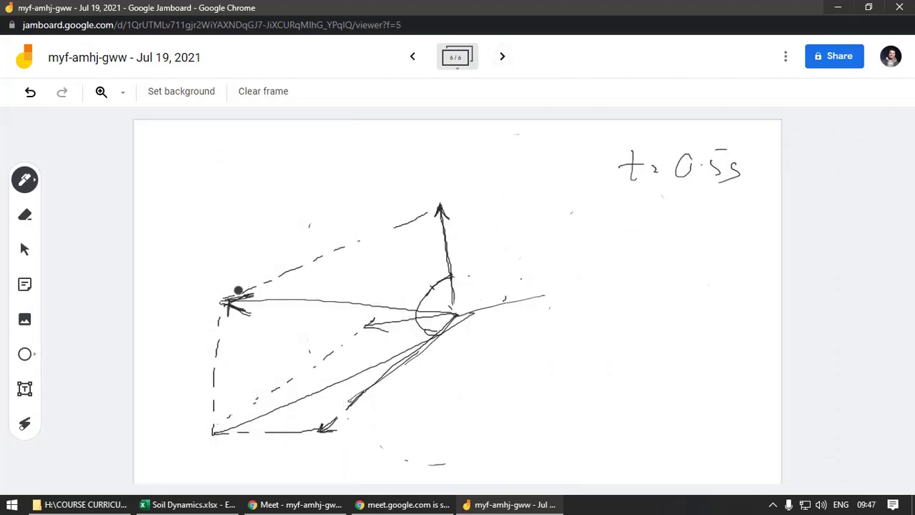
drag(226, 302, 451, 314)
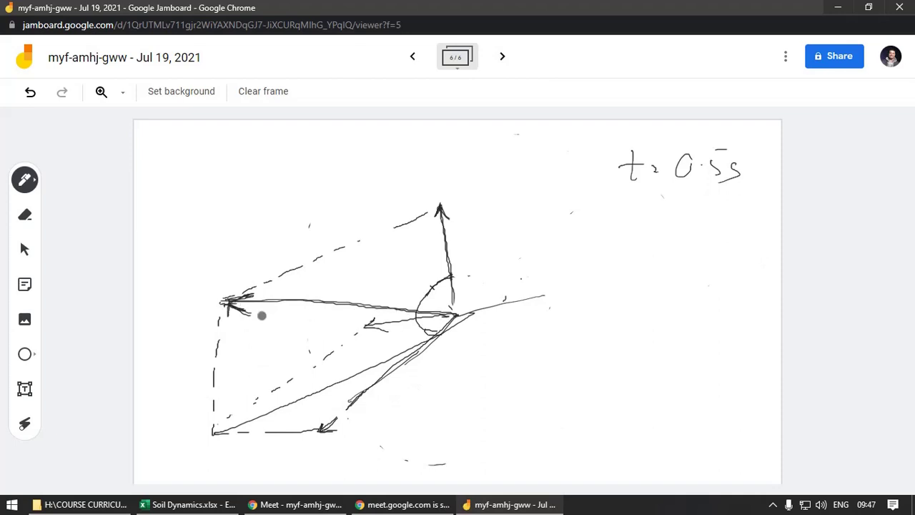
drag(262, 315, 252, 295)
Write "amp =" beside the resultant diagram and a double-underlined ω beneath it.
mouse_move(570, 258)
mouse_down()
mouse_move(619, 266)
mouse_move(626, 234)
mouse_up()
drag(627, 245, 630, 249)
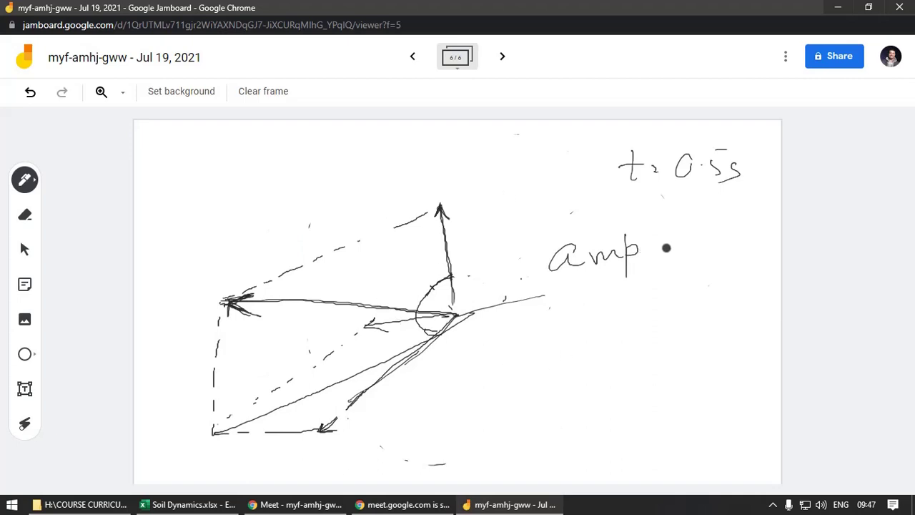
drag(662, 243, 675, 243)
drag(660, 247, 681, 247)
mouse_move(562, 309)
mouse_down()
mouse_move(572, 326)
mouse_move(592, 310)
mouse_up()
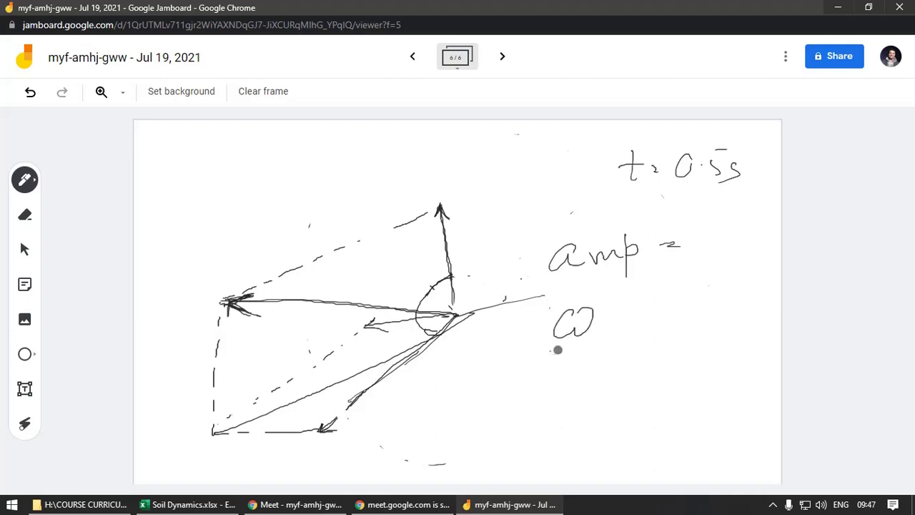
drag(553, 351, 596, 344)
Switch to Excel, examine the combined-motion curve on Sheet2 and clear the chart selection.
click(187, 504)
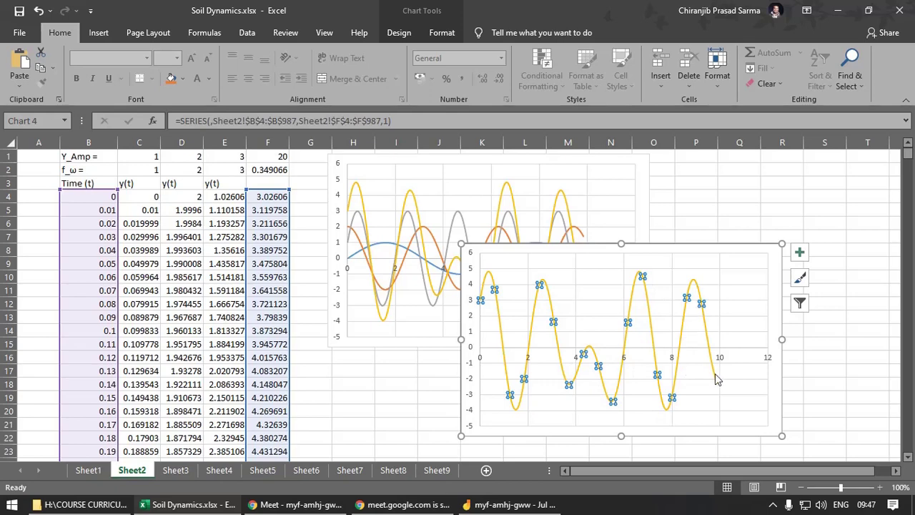
click(410, 369)
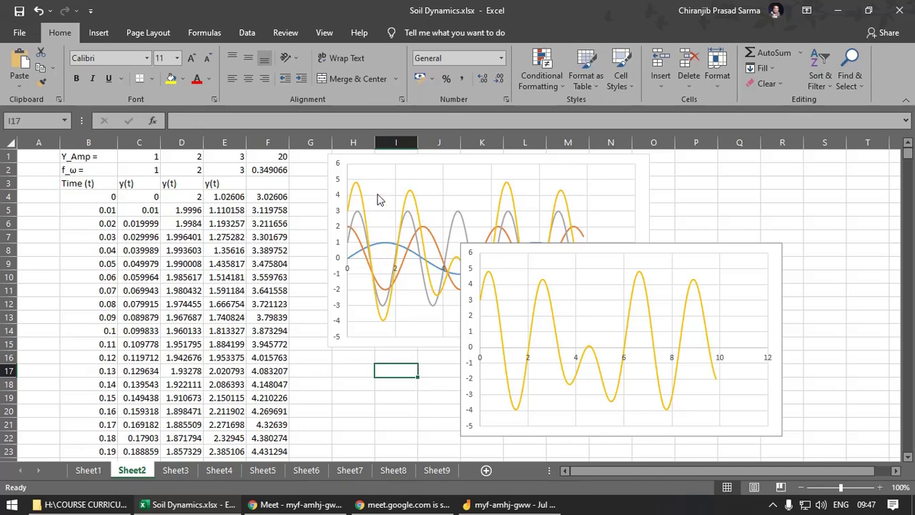
Switch back to Jamboard, write a double-underlined 3DOF and sketch masses m1, m2 and m3 hanging in a spring-connected chain.
click(509, 505)
mouse_move(393, 164)
mouse_down()
mouse_move(393, 174)
mouse_move(501, 136)
mouse_up()
drag(390, 184, 399, 179)
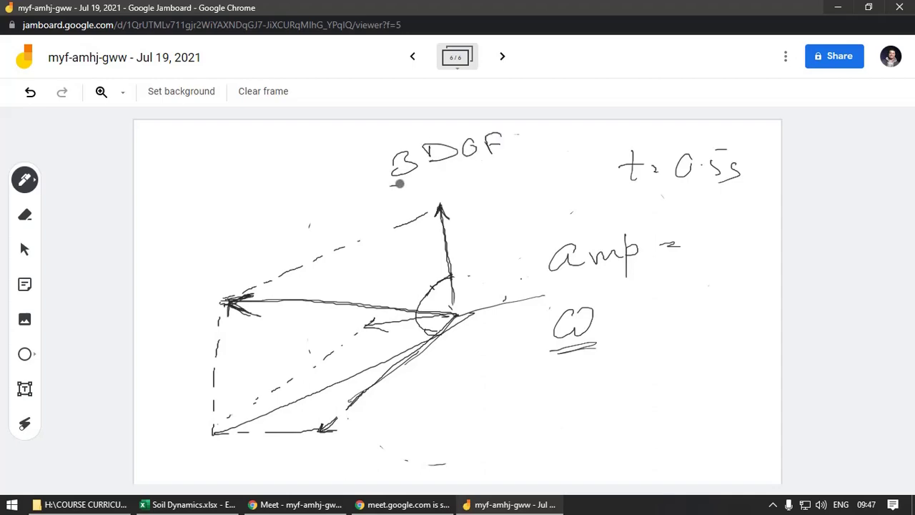
drag(398, 180, 491, 163)
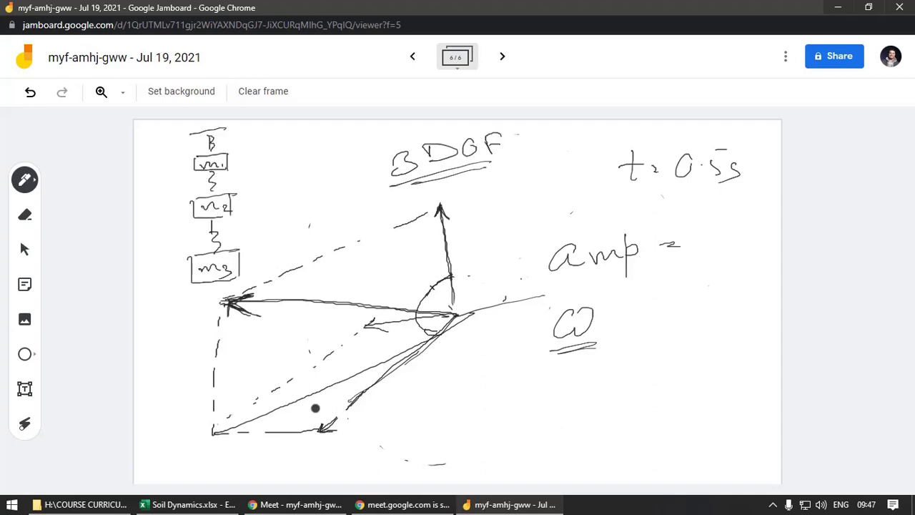
Switch to Excel and compare the combined-motion curve in the single-curve chart with the component curves in the other chart.
click(224, 504)
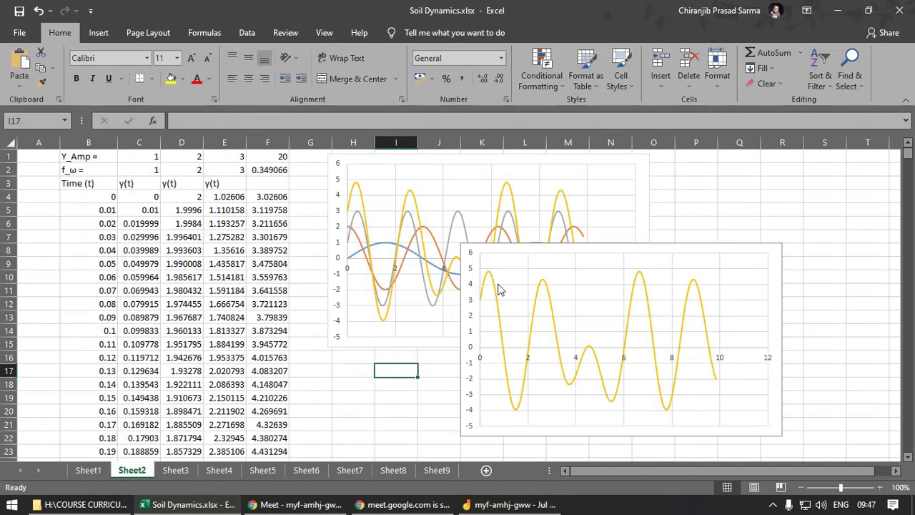
click(499, 289)
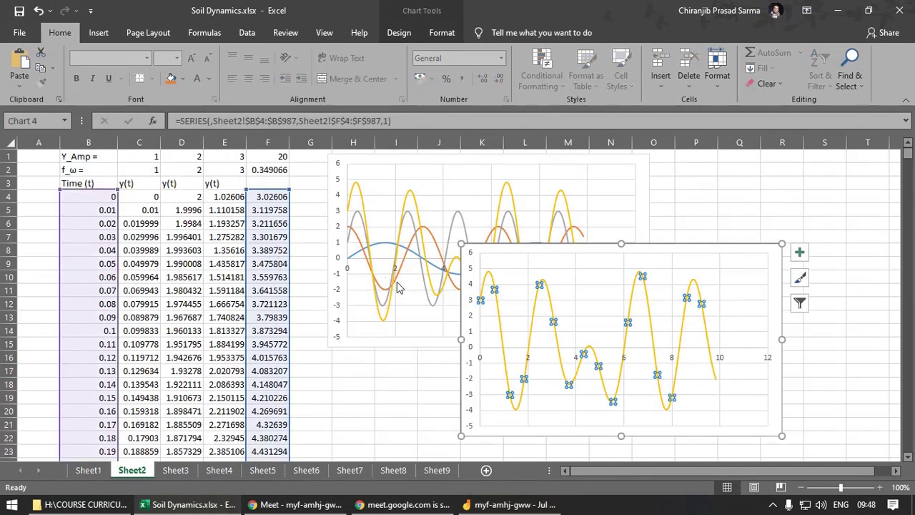
click(358, 247)
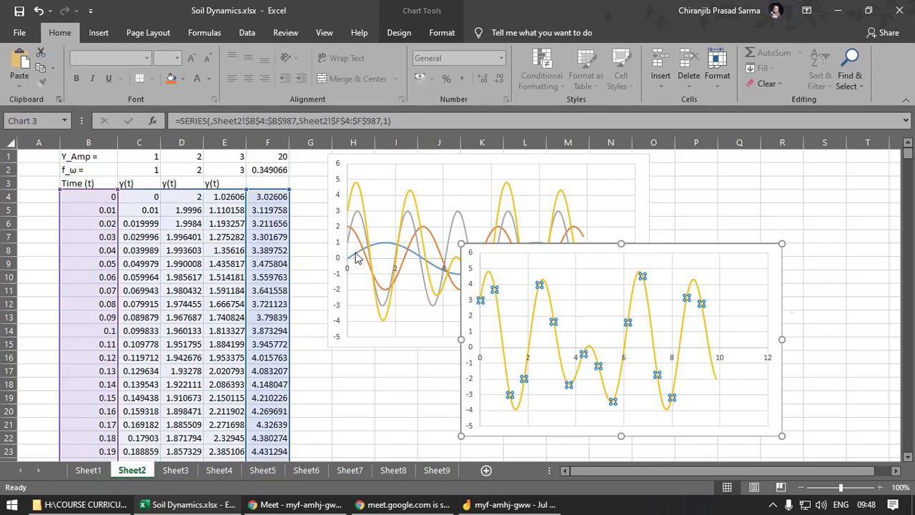
Examine the component curves in Sheet2's multi-curve chart against the amplitudes and frequencies in C1:E2 and the combined-motion chart.
click(356, 237)
click(360, 218)
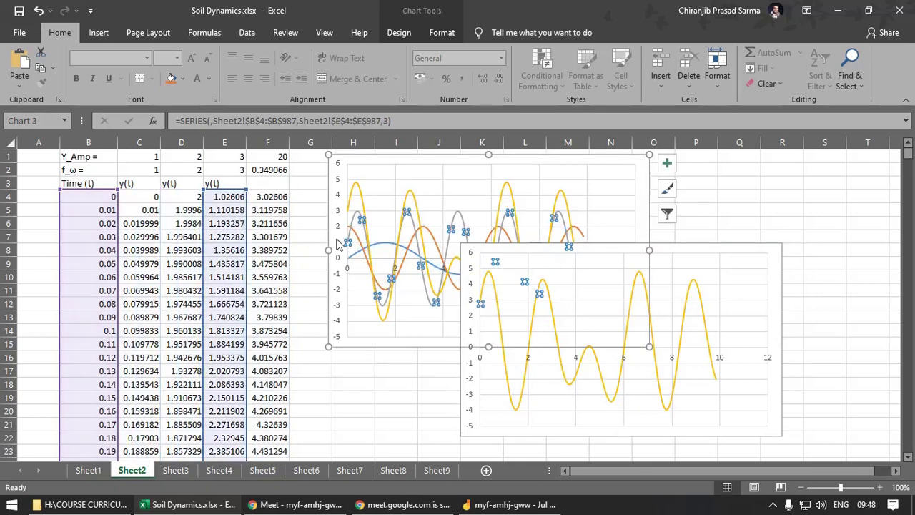
key(Escape)
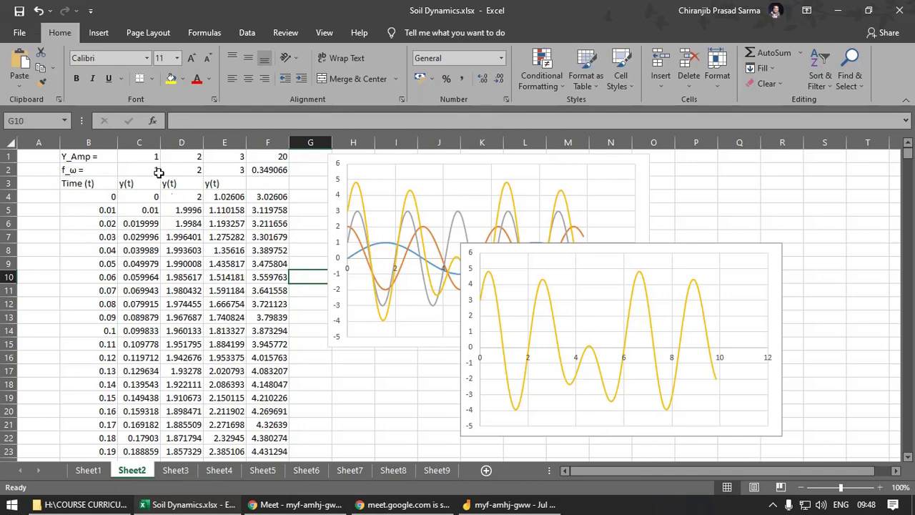
drag(138, 154, 229, 172)
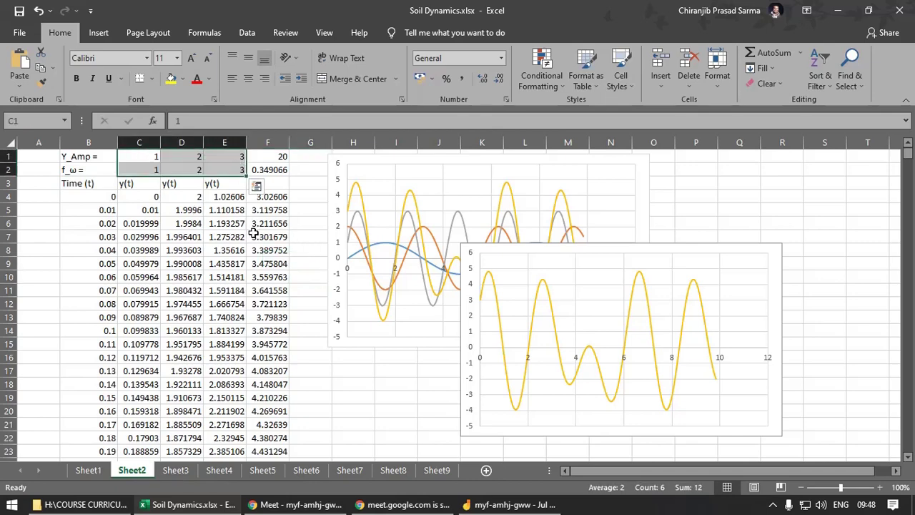
click(414, 384)
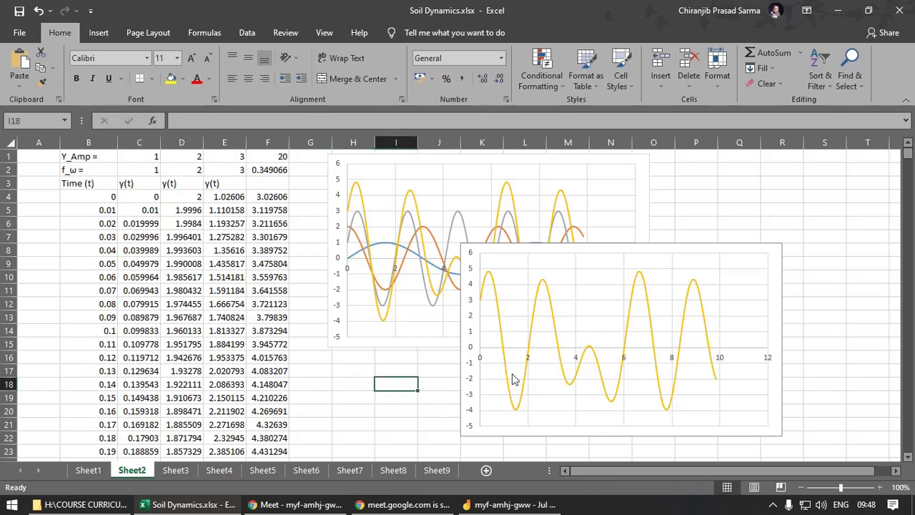
click(540, 323)
click(379, 368)
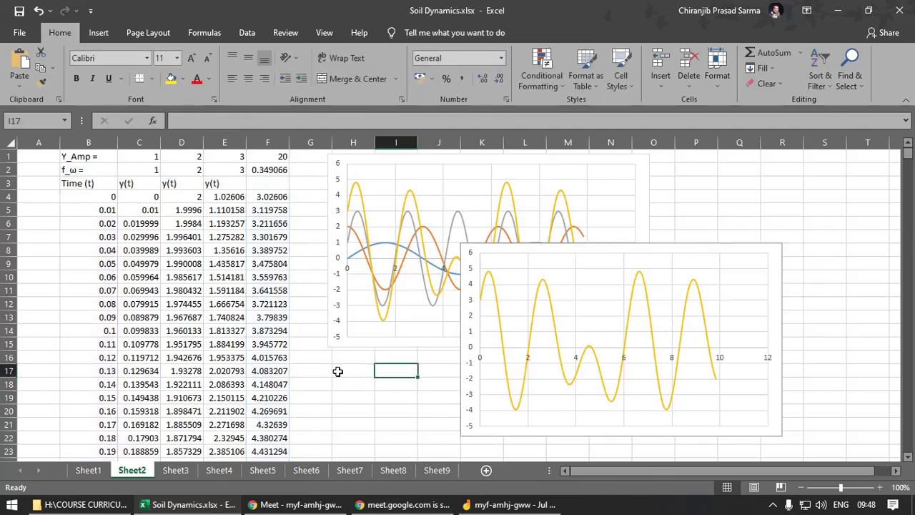
Examine the upper displacement chart on Sheet1 and compare it with the combined-motion curve in Sheet2's multi-curve chart.
click(87, 472)
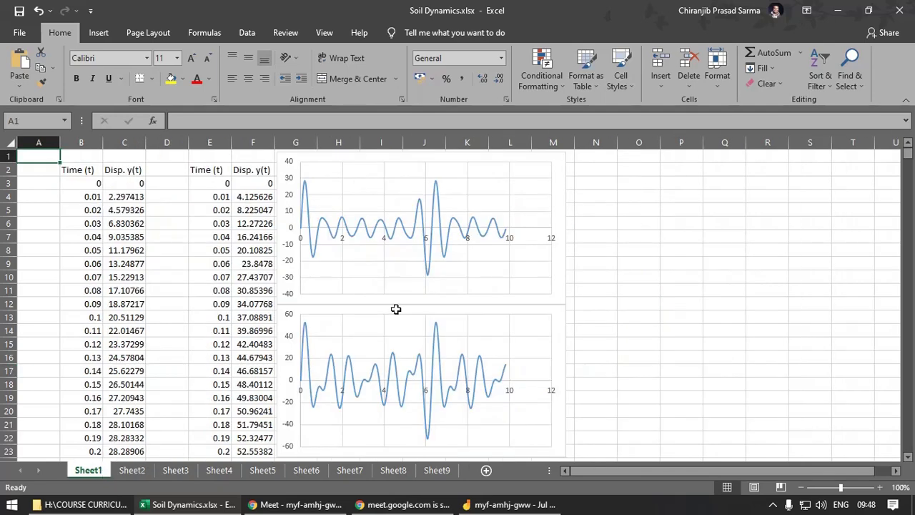
click(386, 239)
click(422, 215)
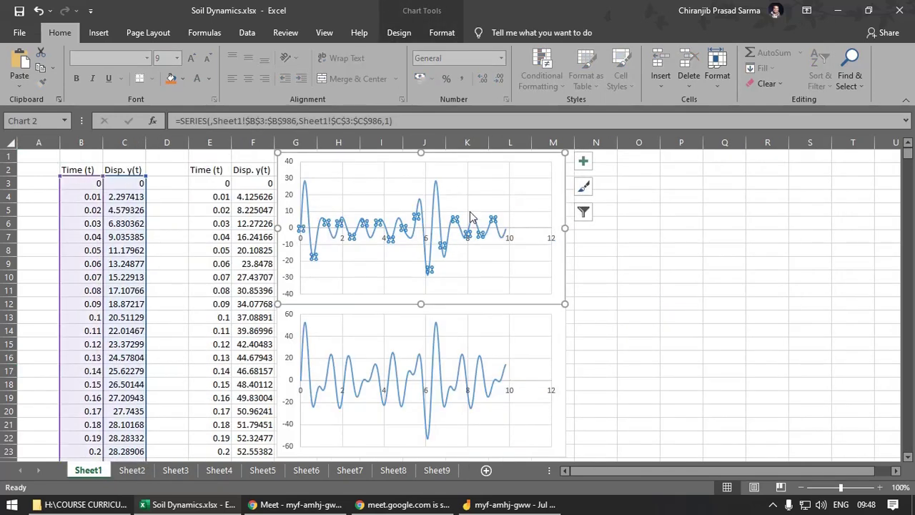
click(676, 290)
click(131, 470)
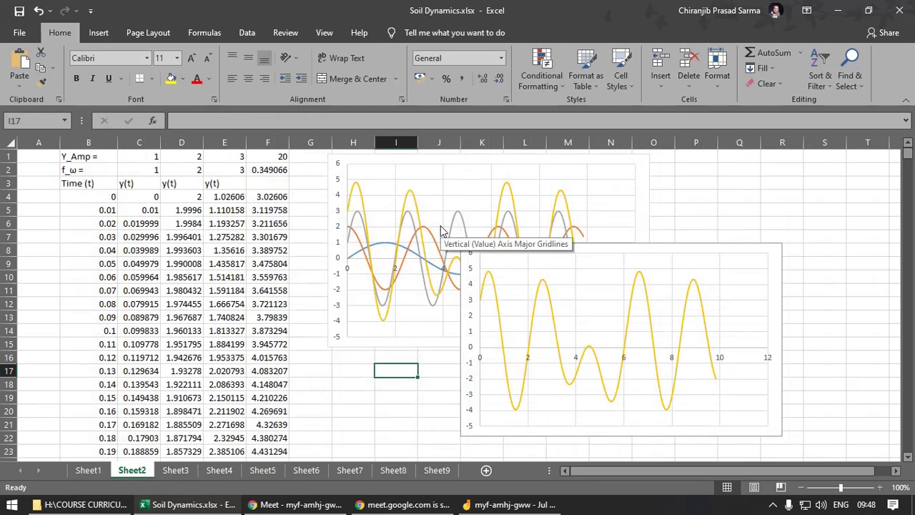
click(389, 309)
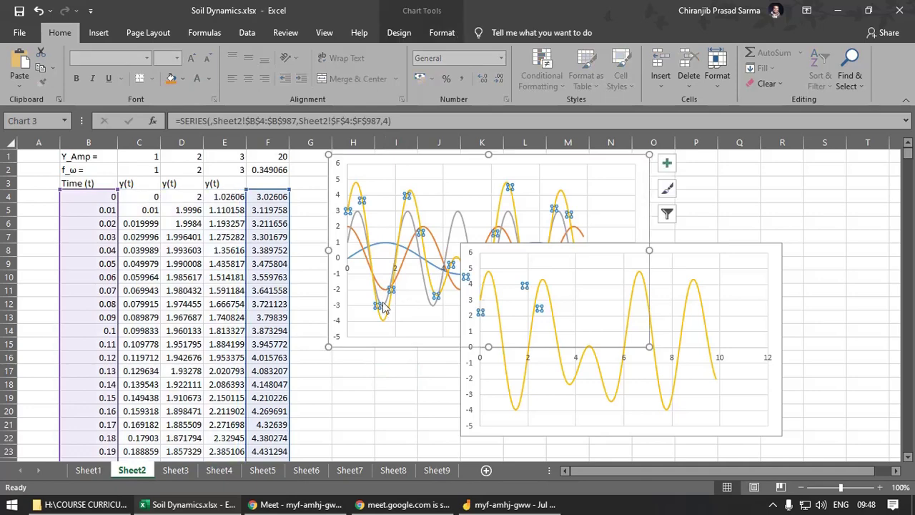
click(381, 301)
click(310, 277)
Open Sheet3 and examine its Time (t) and Disp. y(t) columns.
click(174, 470)
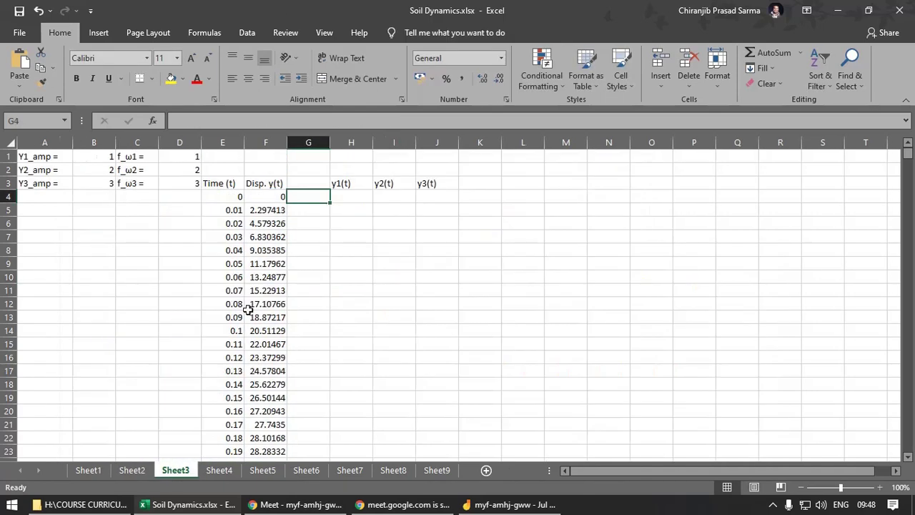
click(368, 224)
click(272, 195)
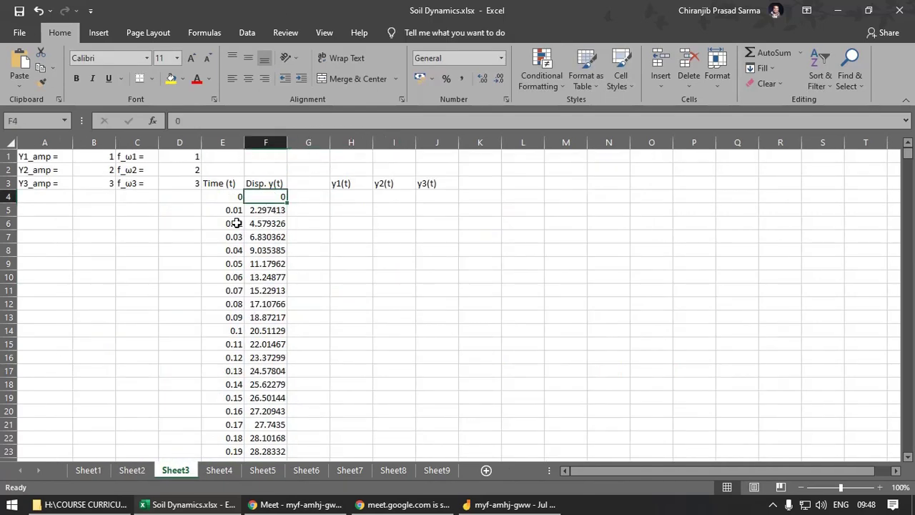
drag(223, 196, 268, 374)
click(394, 289)
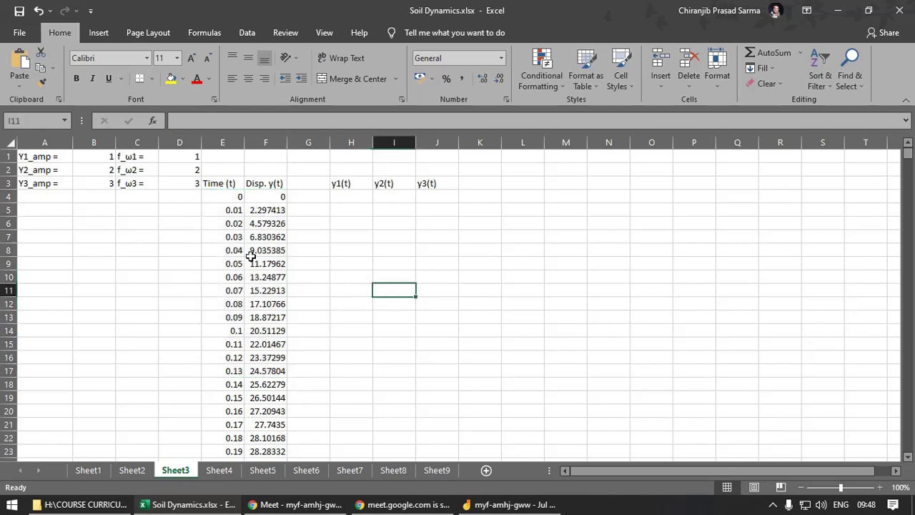
click(247, 223)
click(492, 276)
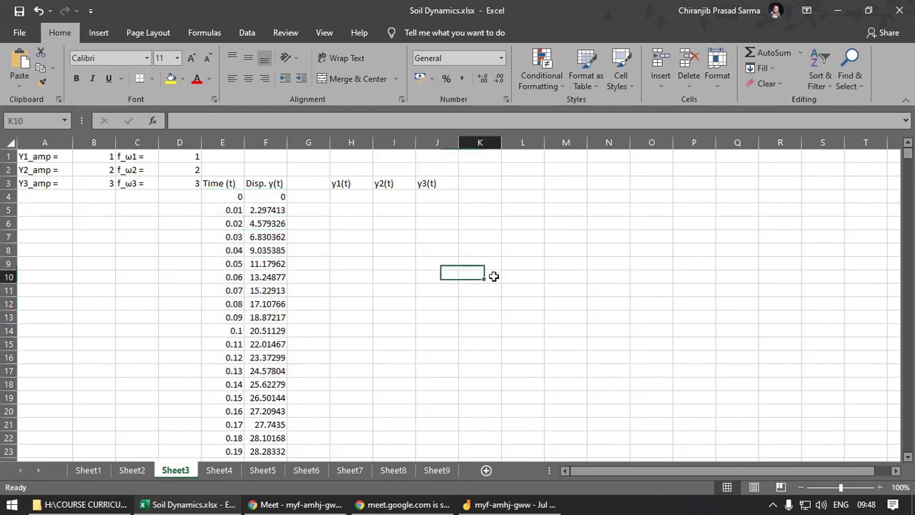
Insert an empty scatter chart with smooth lines on Sheet3 and place it beside the y3(t) column.
right_click(521, 194)
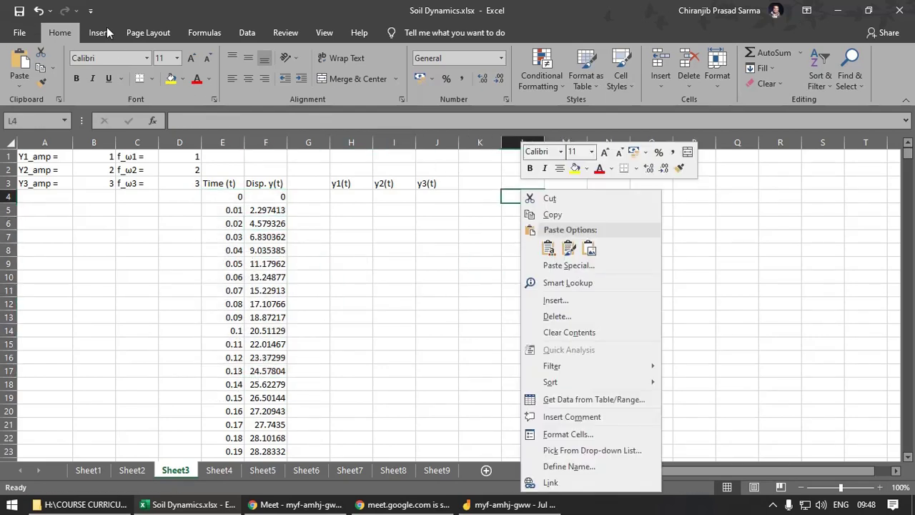
click(100, 32)
click(379, 83)
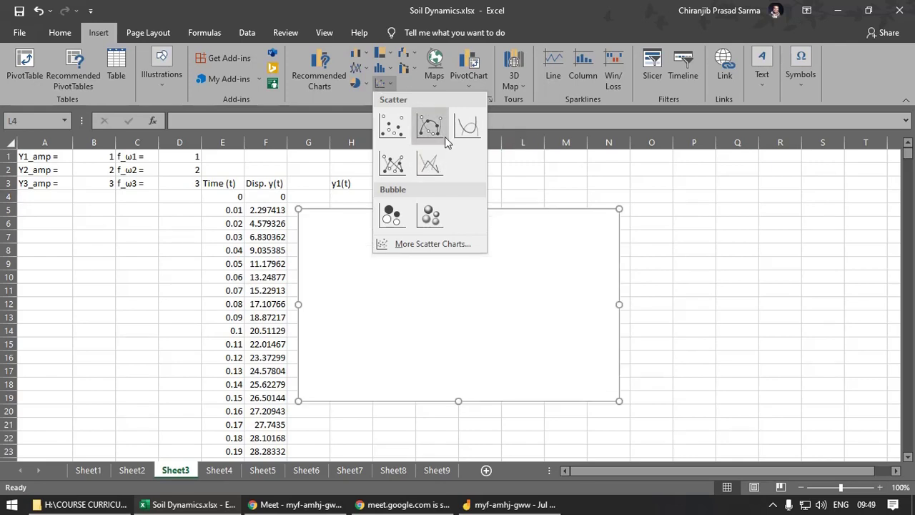
click(467, 127)
drag(544, 273, 667, 255)
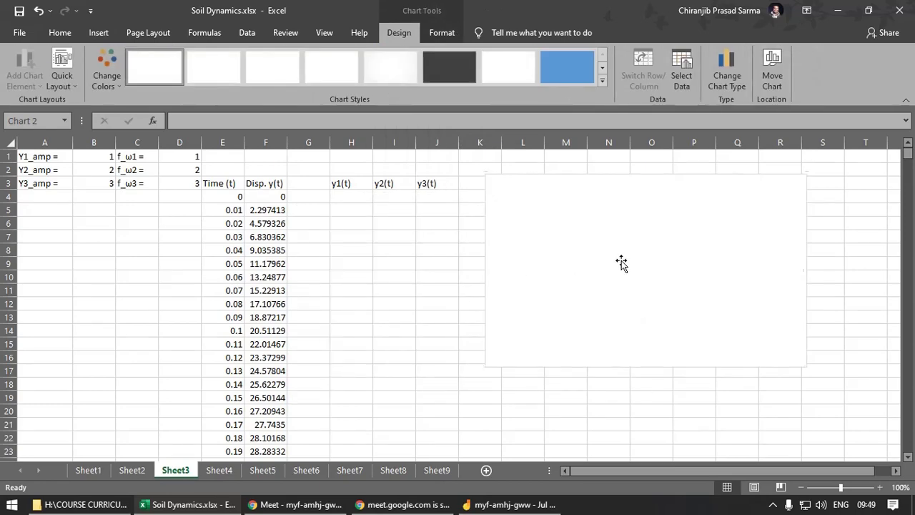
Add a data series to the new chart with the time values E4:E987 as its X values.
right_click(558, 247)
click(617, 337)
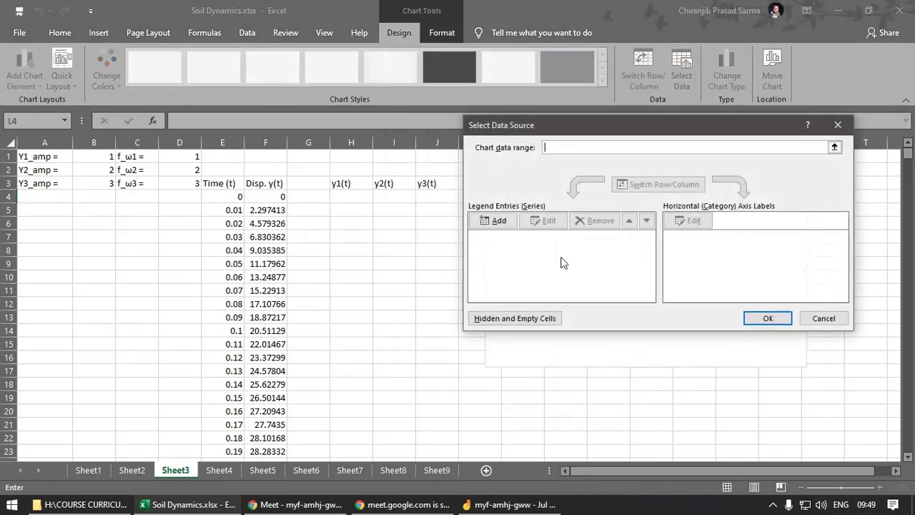
click(499, 223)
click(690, 223)
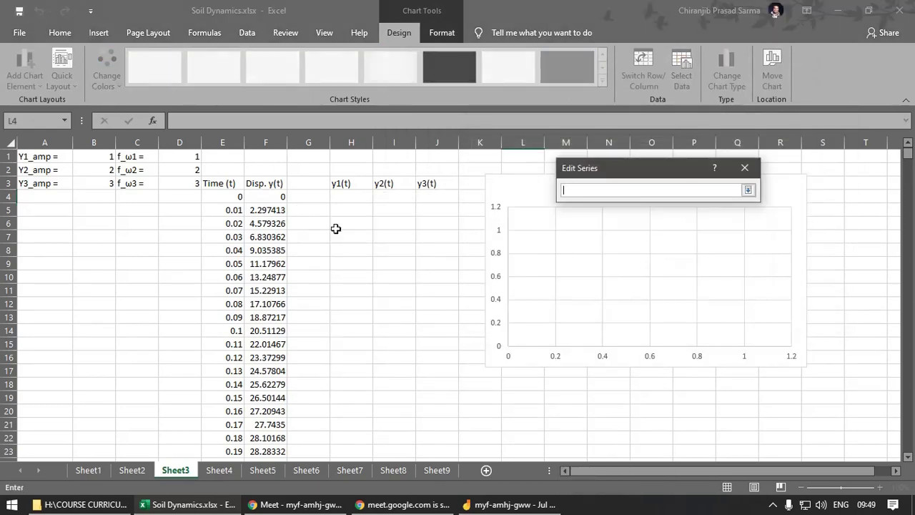
click(220, 197)
key(ctrl+shift+Down)
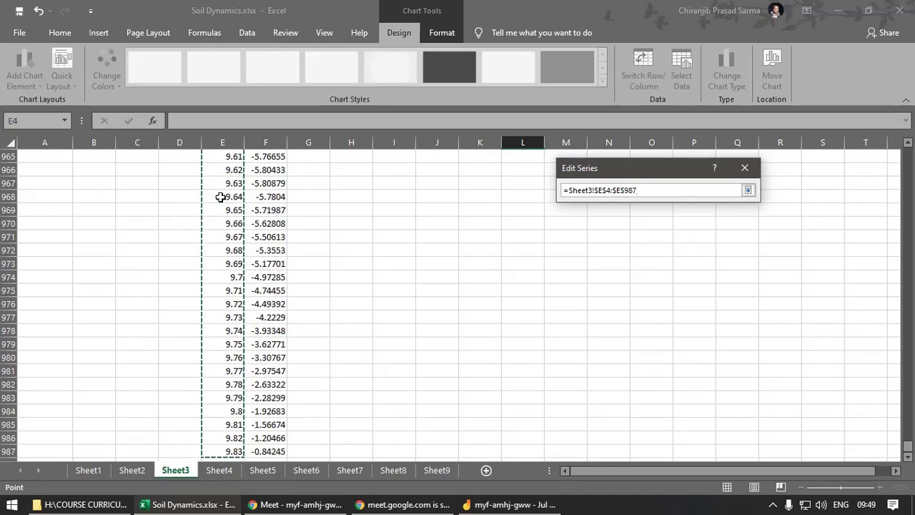
click(748, 191)
click(684, 256)
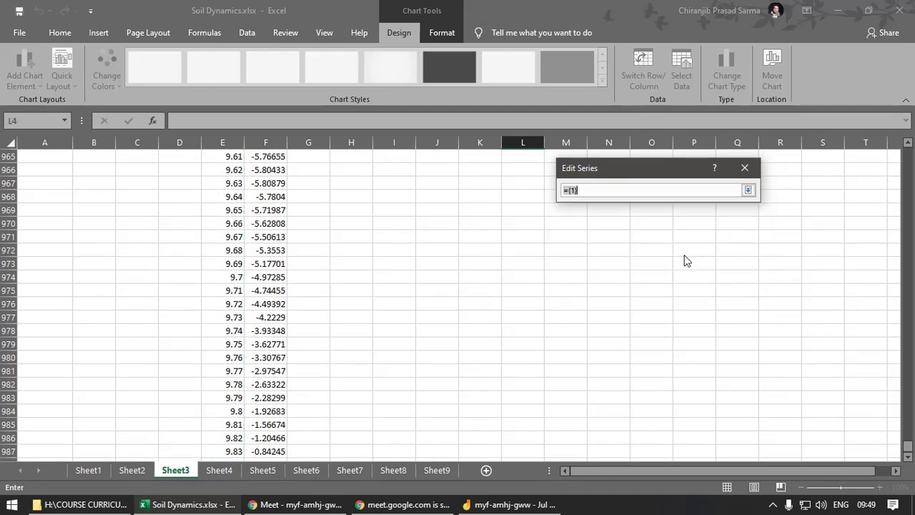
Set the series Y values to the displacements F4:F987 and apply the chart's data source.
drag(909, 444, 908, 151)
click(272, 202)
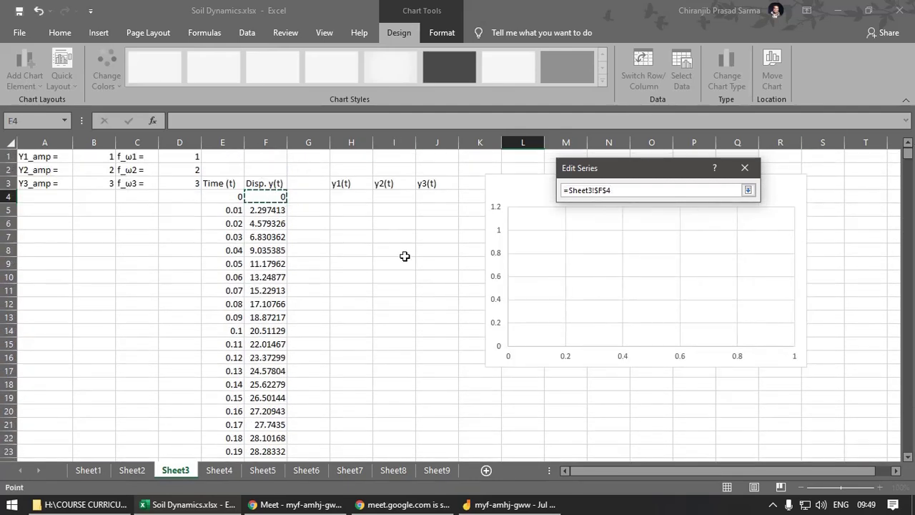
key(ctrl+shift+Down)
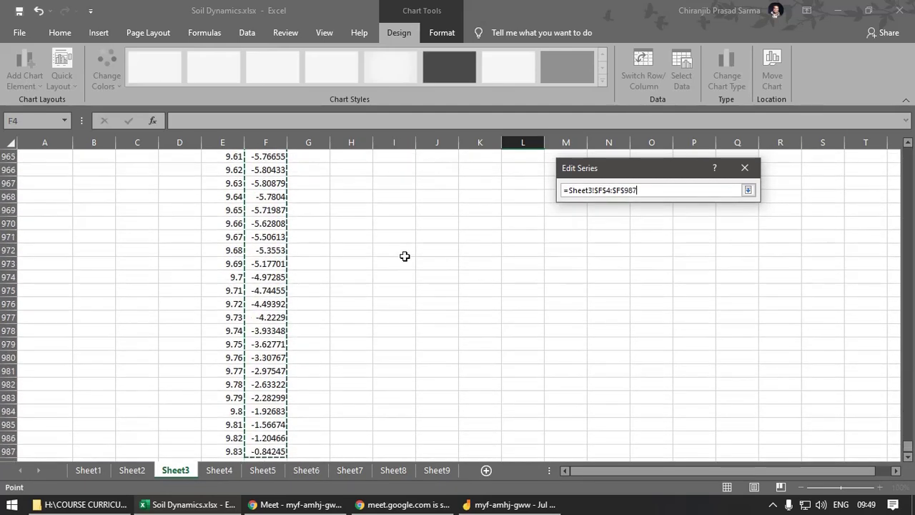
click(748, 190)
click(690, 284)
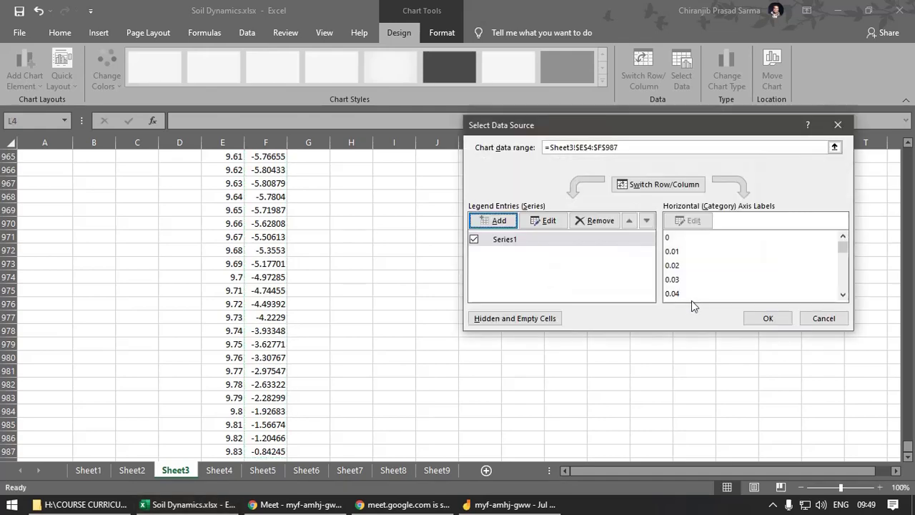
click(768, 319)
Delete the title of Sheet3's displacement chart and deselect the chart.
scroll(619, 343, up, 20)
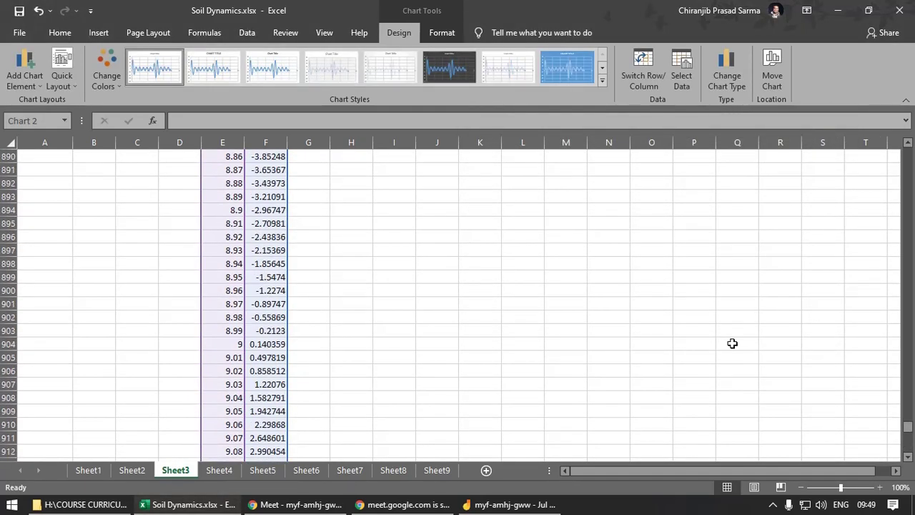
drag(907, 423, 907, 152)
click(408, 281)
click(647, 188)
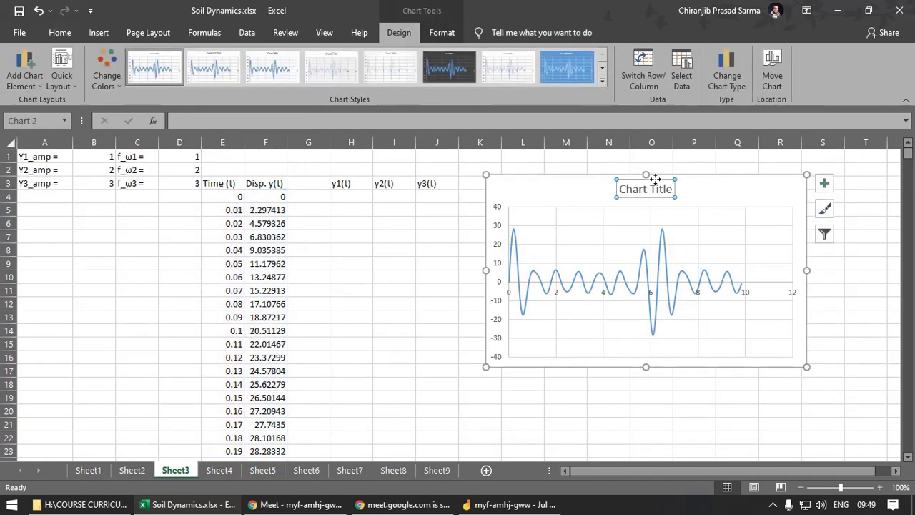
key(Delete)
click(393, 290)
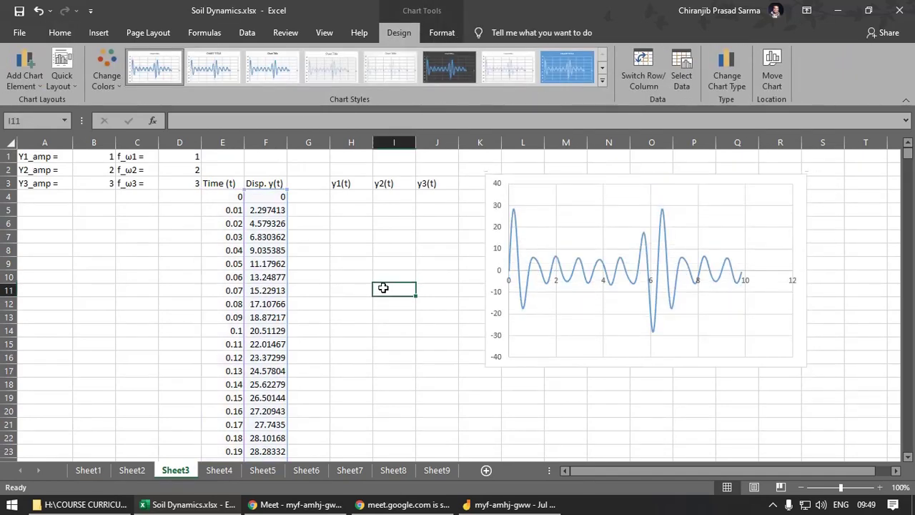
Review the displacement charts on Sheet1 and the combined-motion charts on Sheet2.
click(88, 470)
click(345, 280)
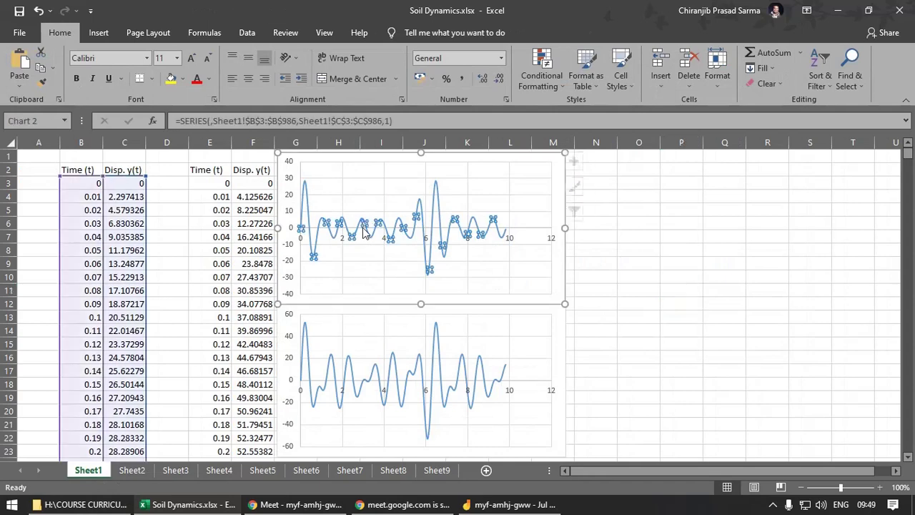
click(132, 470)
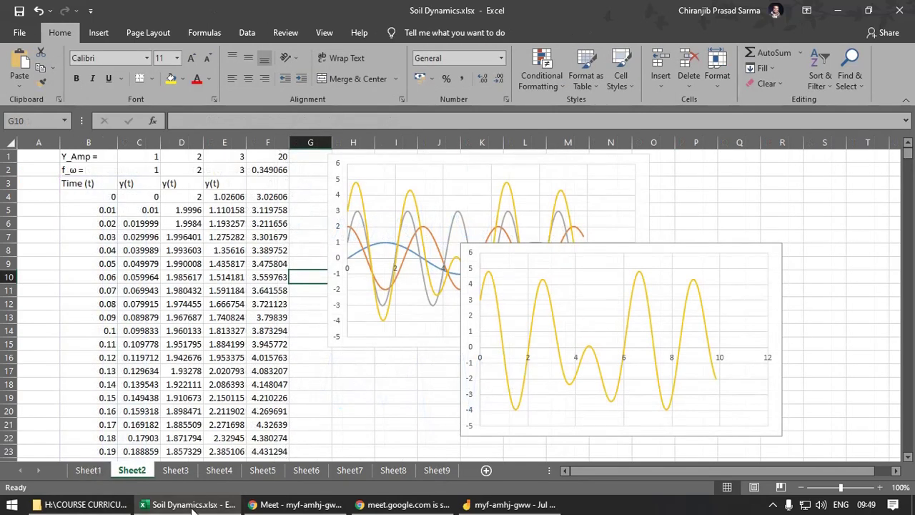
Return to Sheet3 and move the displacement chart farther from the y3(t) column so it starts in column L.
click(175, 470)
click(518, 411)
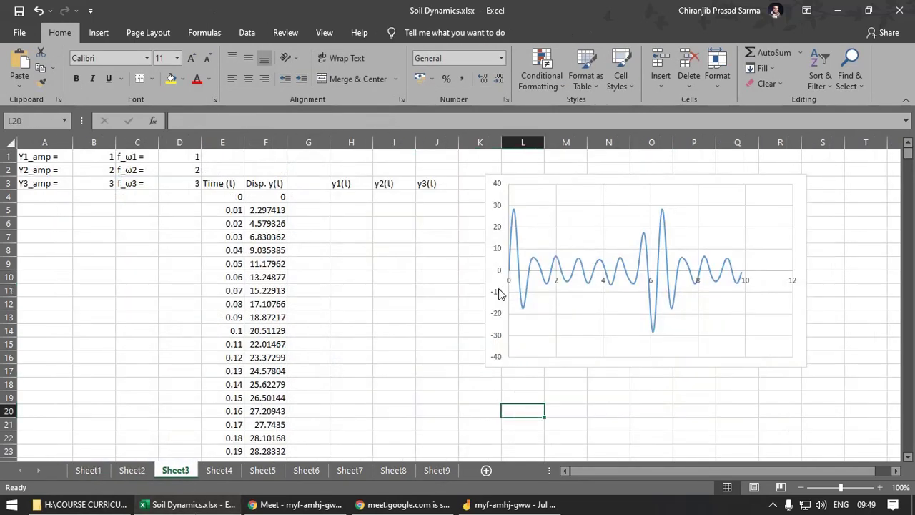
drag(531, 177, 565, 176)
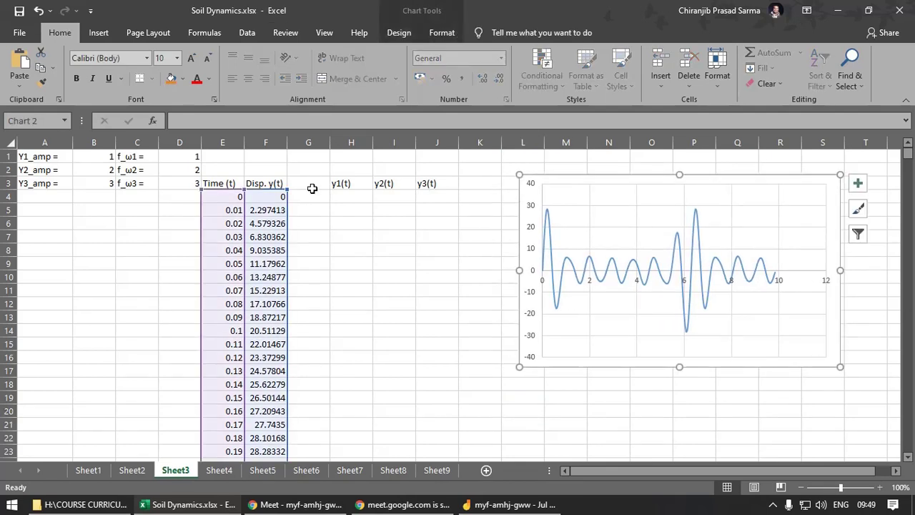
click(345, 196)
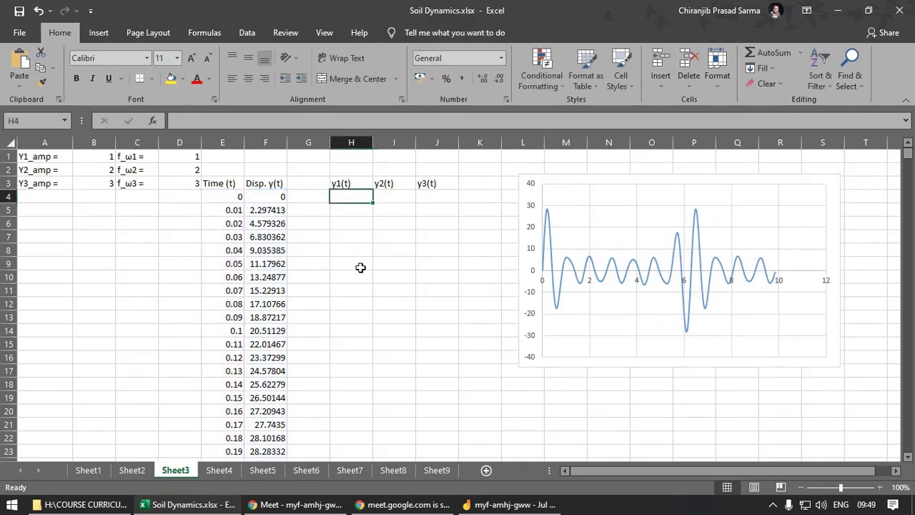
Examine the y1(t), y2(t) and y3(t) headings and the empty cells beneath them on Sheet3.
click(350, 183)
click(390, 184)
click(422, 184)
click(420, 197)
click(351, 201)
click(353, 186)
click(386, 238)
click(351, 209)
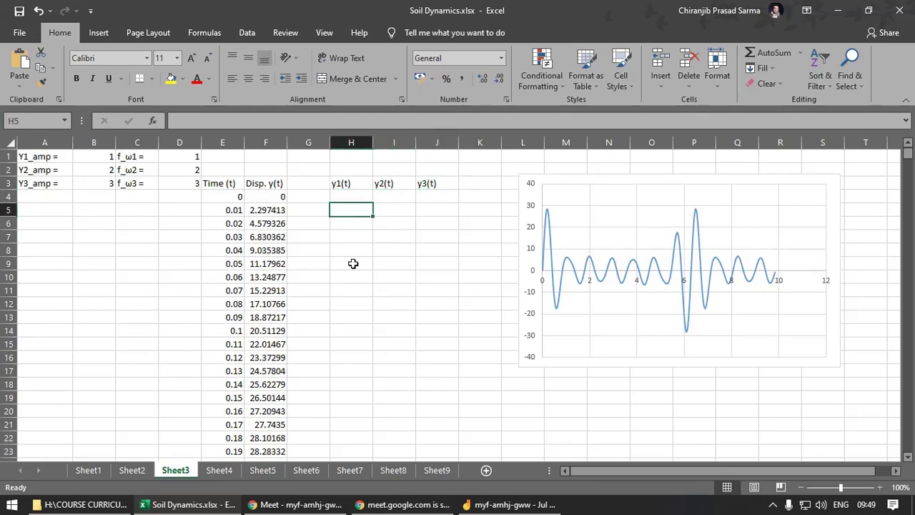
Build the y1(t) formula in H4 as B1 times the sine of D1 multiplied by the time in E4.
click(344, 199)
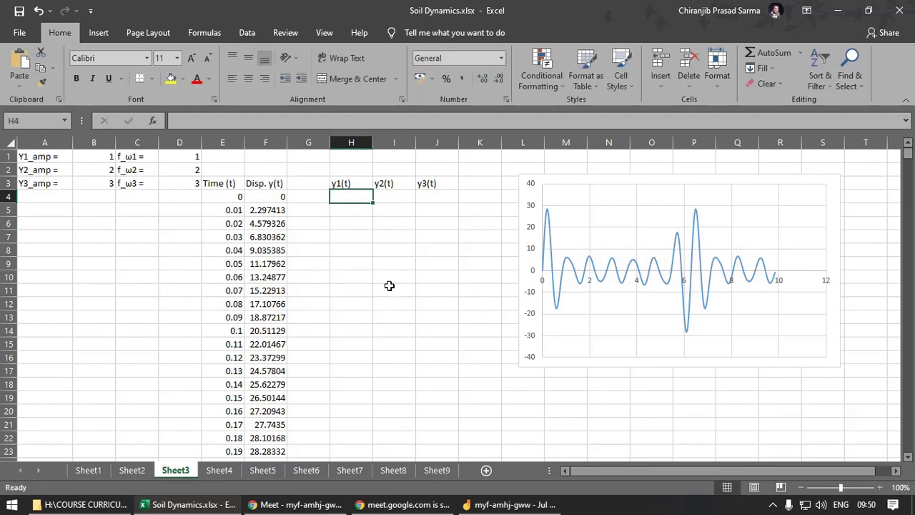
text(=)
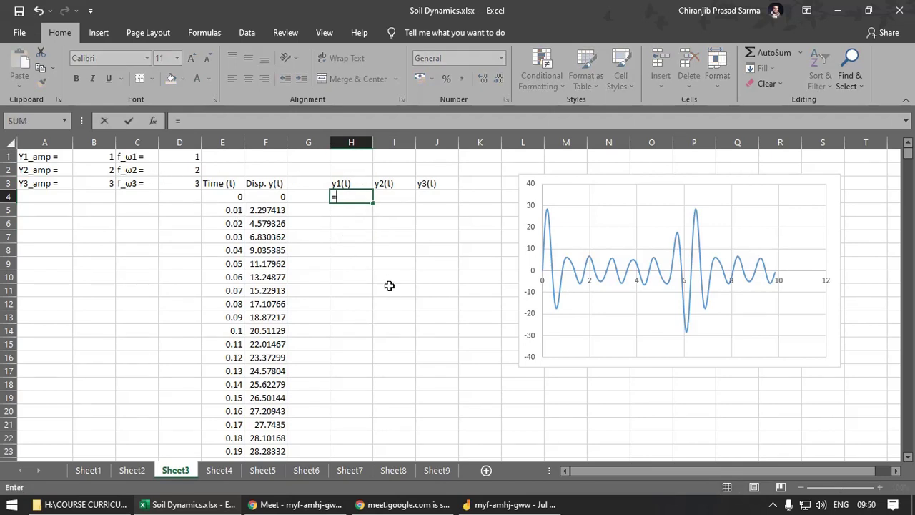
click(84, 158)
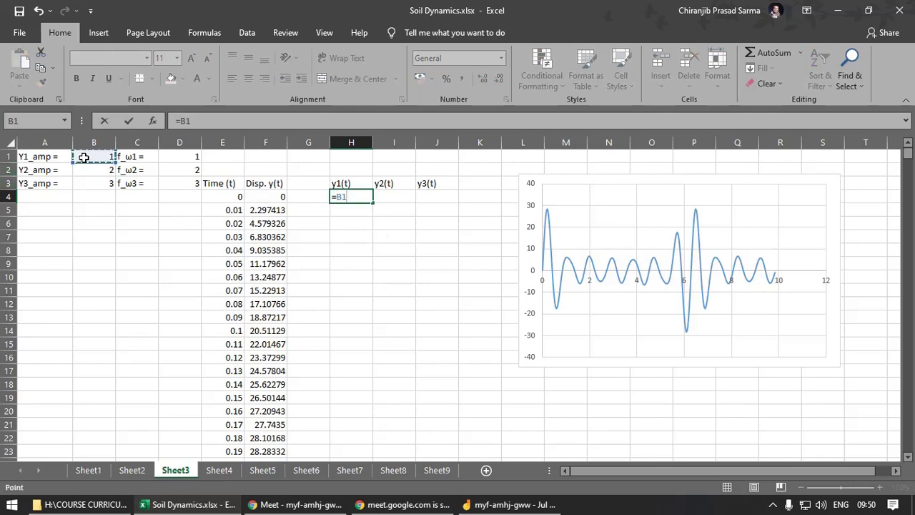
text(*sin)
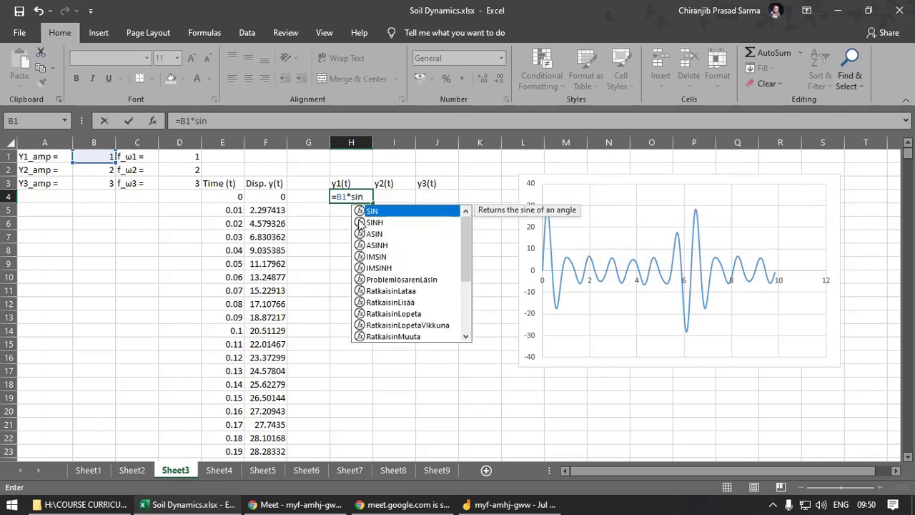
double_click(370, 211)
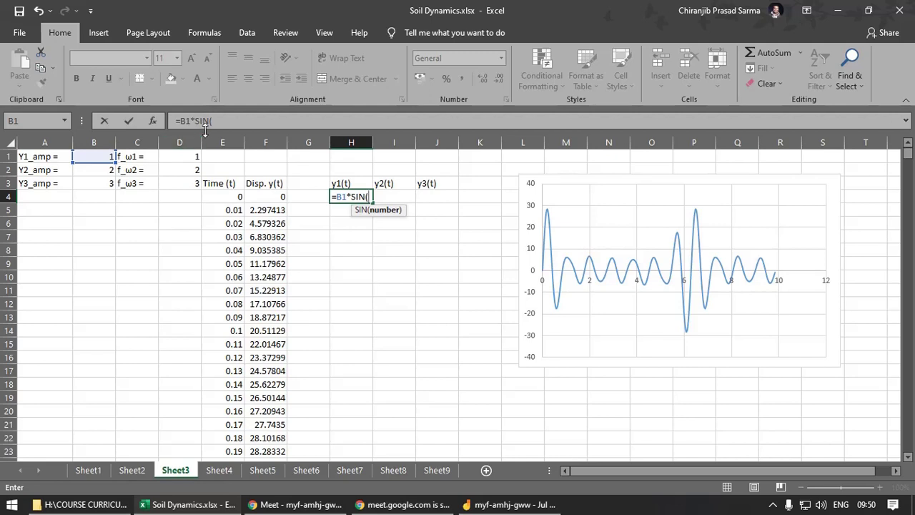
click(181, 158)
click(238, 121)
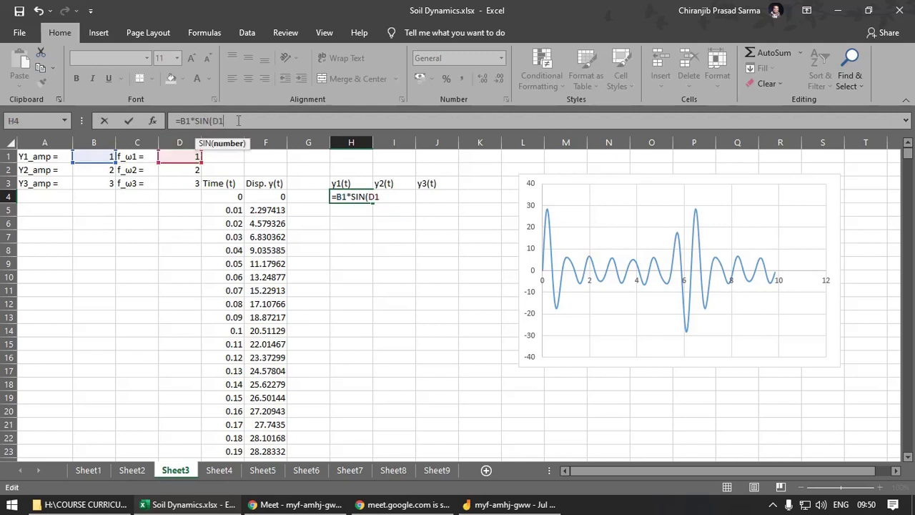
click(229, 194)
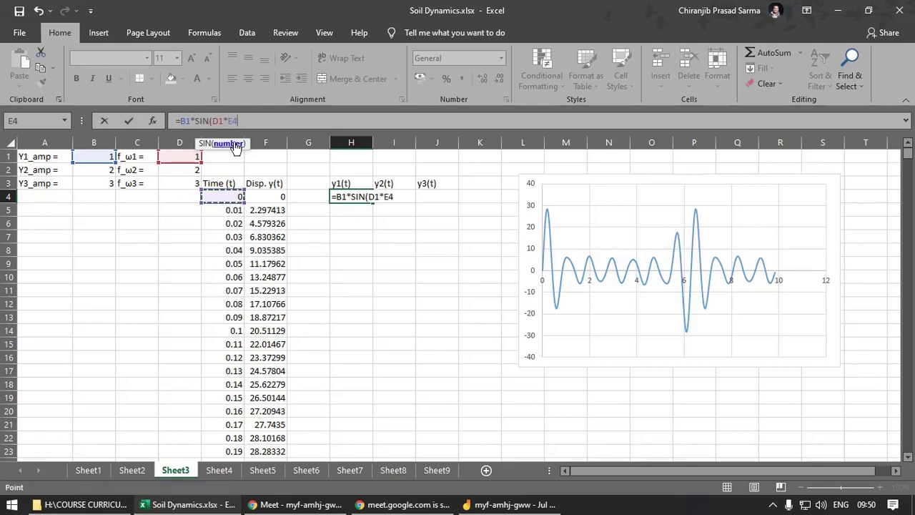
Make the B1 and D1 references absolute and complete the H4 formula as =$B$1*SIN($D$1*E4).
click(182, 120)
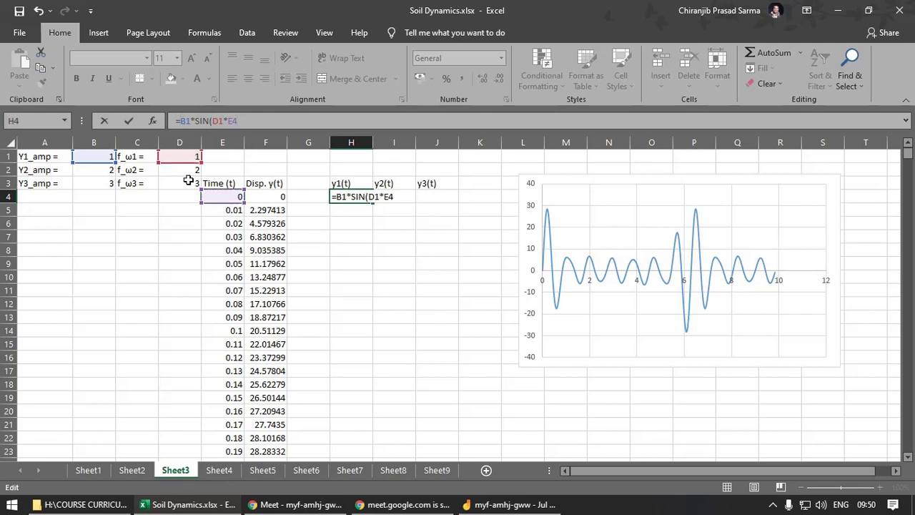
text($B)
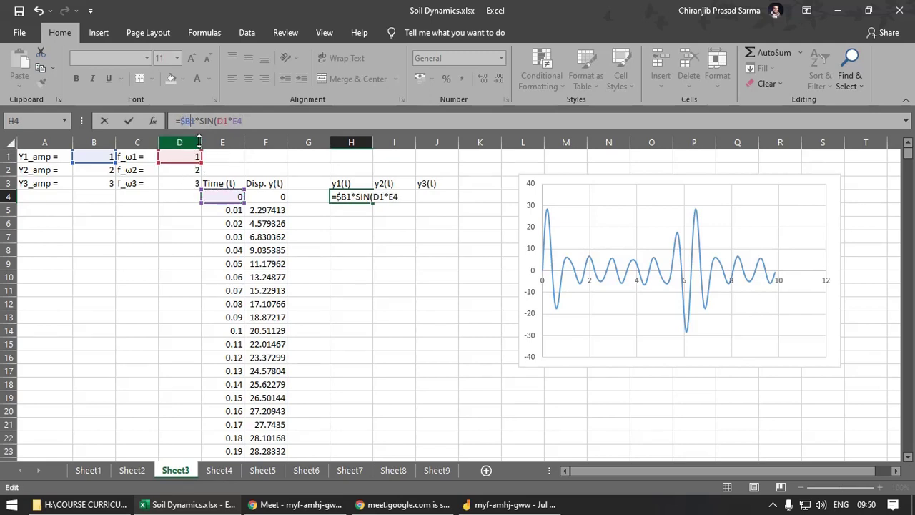
text($)
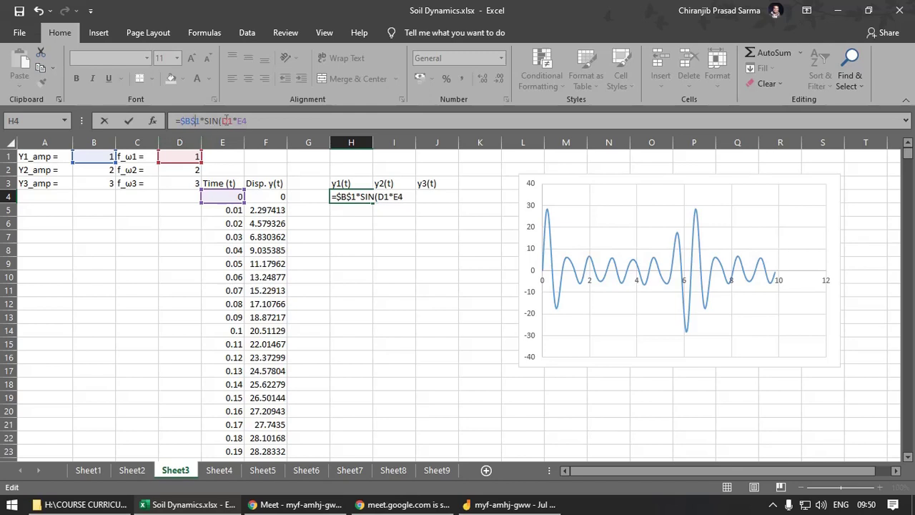
click(222, 120)
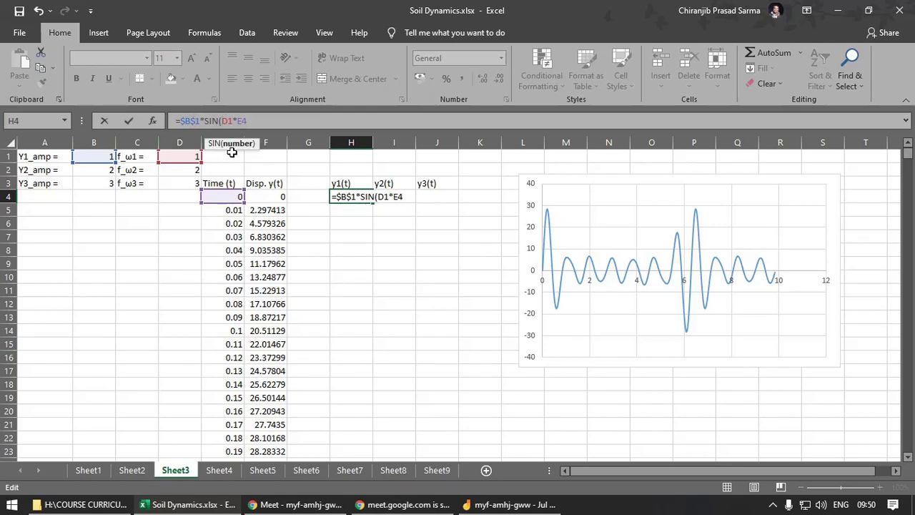
text($)
key(Right)
text($)
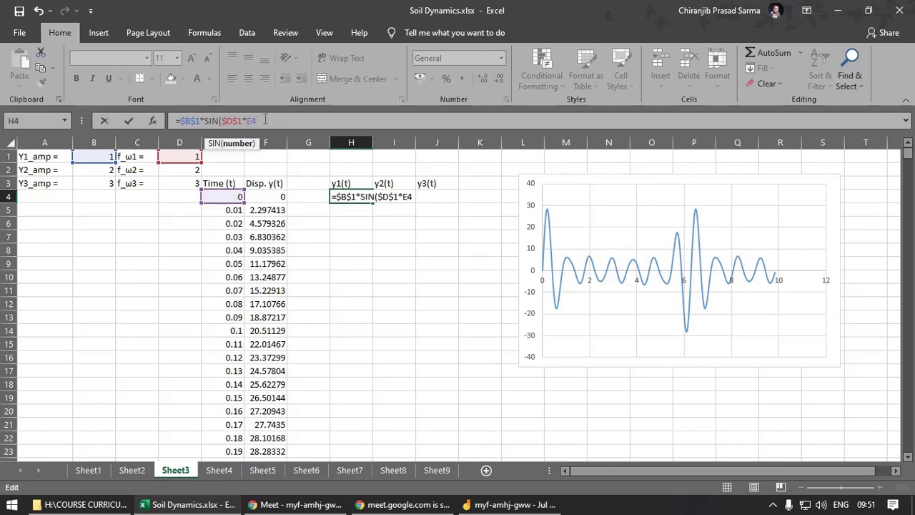
text())
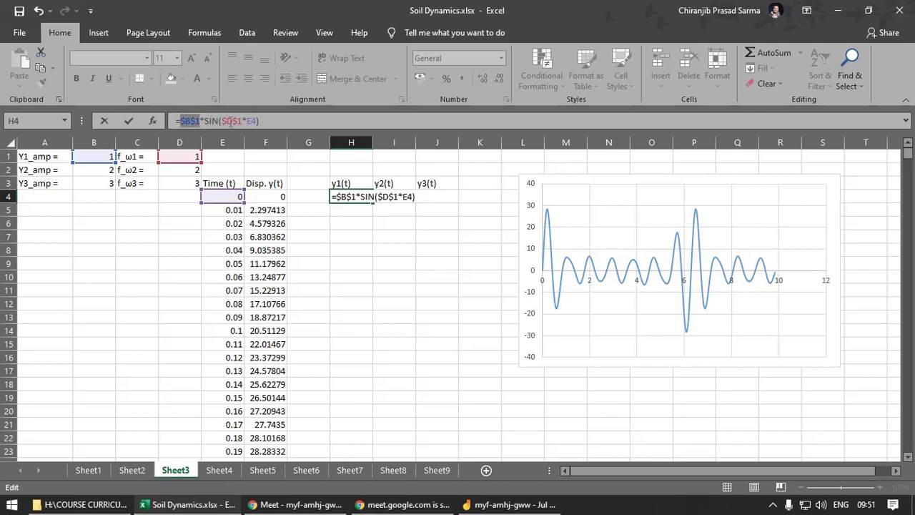
drag(222, 121, 236, 121)
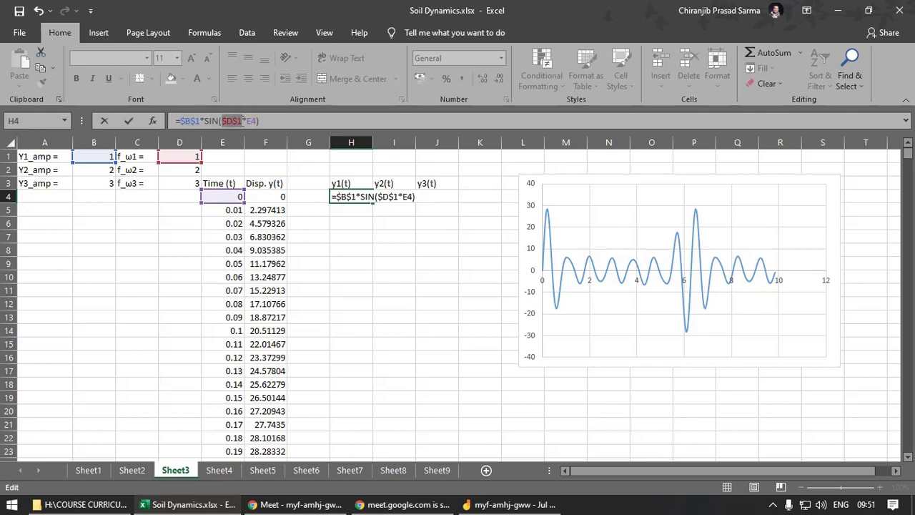
double_click(252, 120)
click(264, 126)
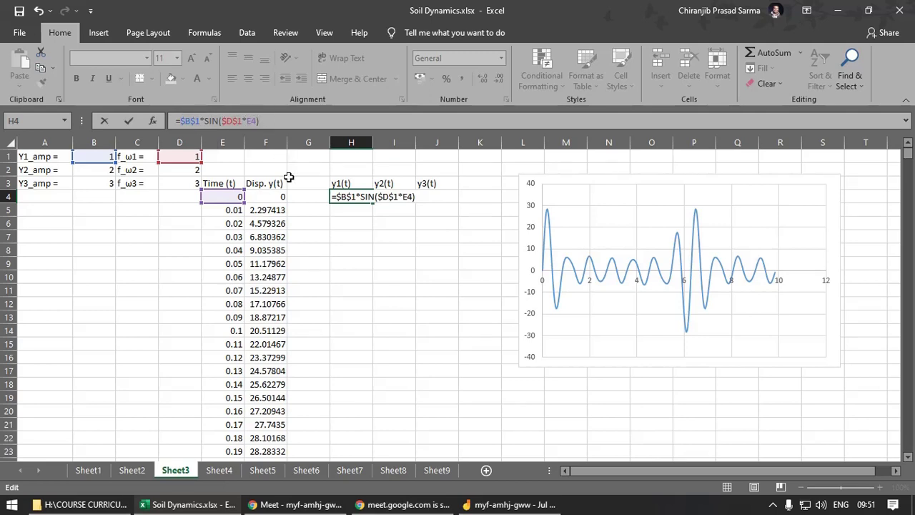
key(ctrl+Return)
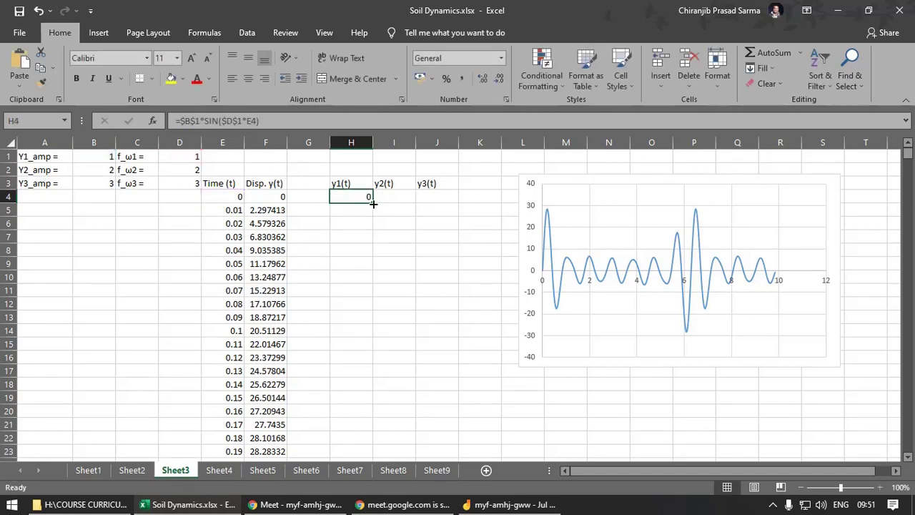
Fill the y1(t) formula from H4 down to H987, alongside the last time value.
drag(374, 204, 388, 448)
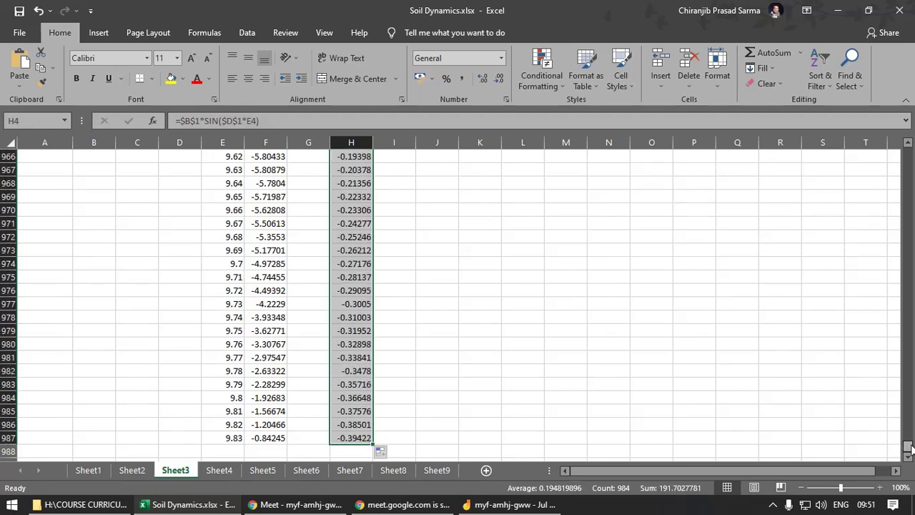
drag(908, 448, 907, 154)
click(475, 238)
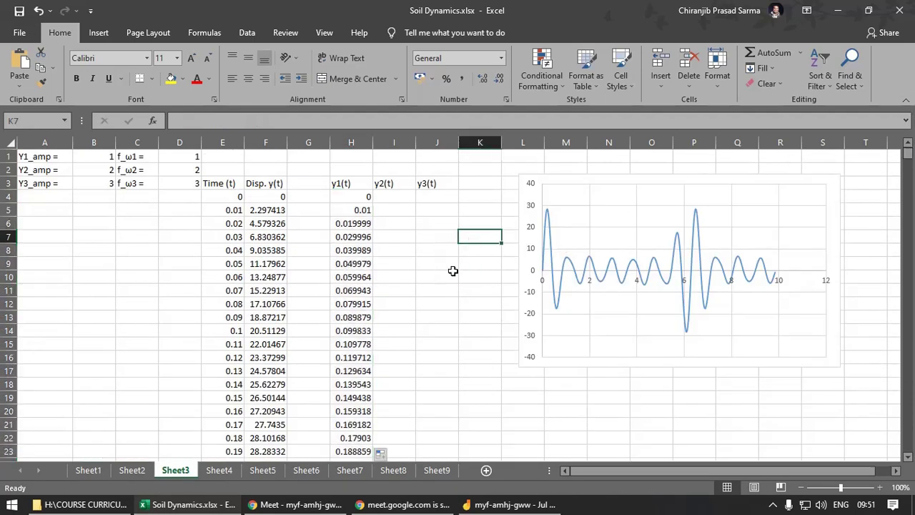
Add a new series to the displacement chart with the times in E4:E987 as its X values.
click(583, 239)
right_click(580, 239)
click(619, 312)
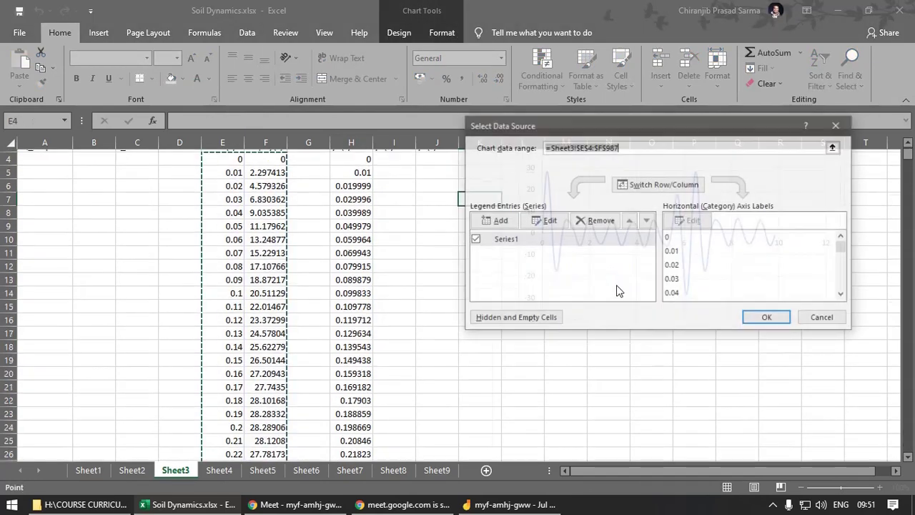
click(500, 220)
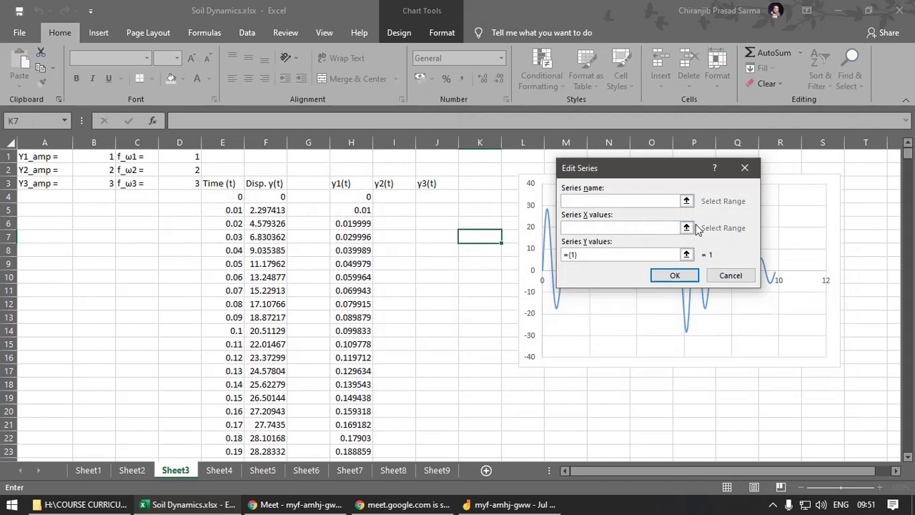
click(688, 227)
click(233, 197)
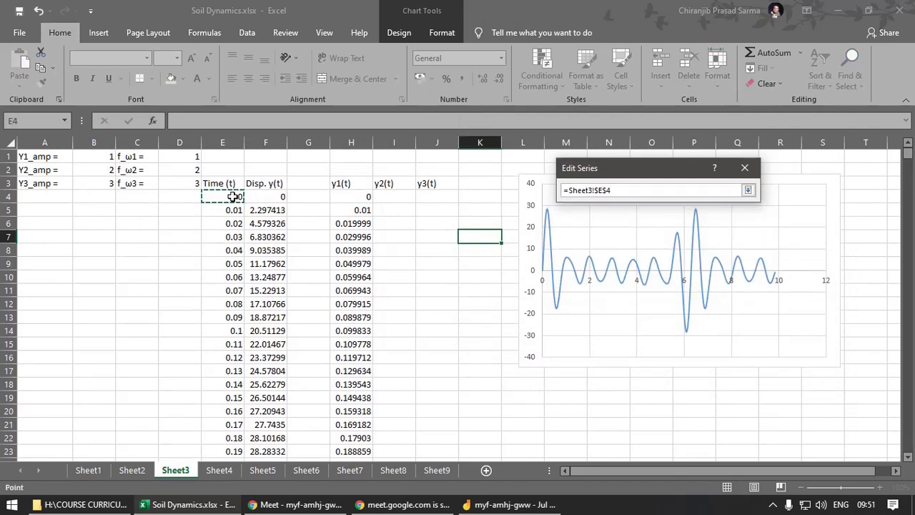
key(ctrl+shift+Down)
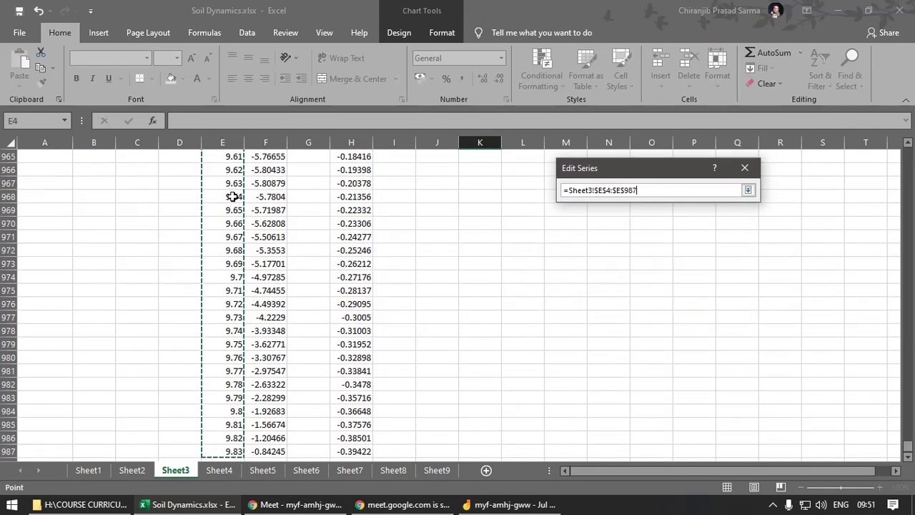
click(748, 190)
Set the new series' Y values to the y1(t) results in H4:H987 and apply the chart data changes.
click(686, 255)
drag(908, 428, 908, 153)
click(354, 196)
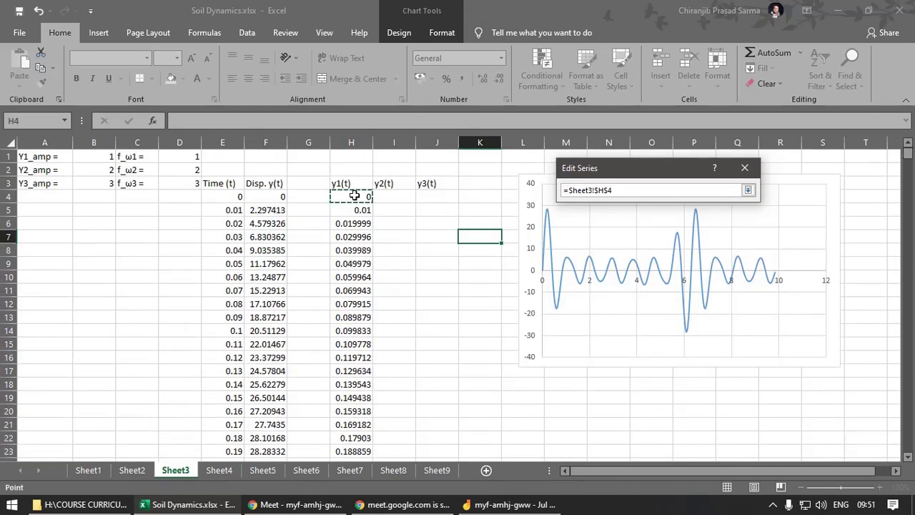
key(ctrl+shift+Down)
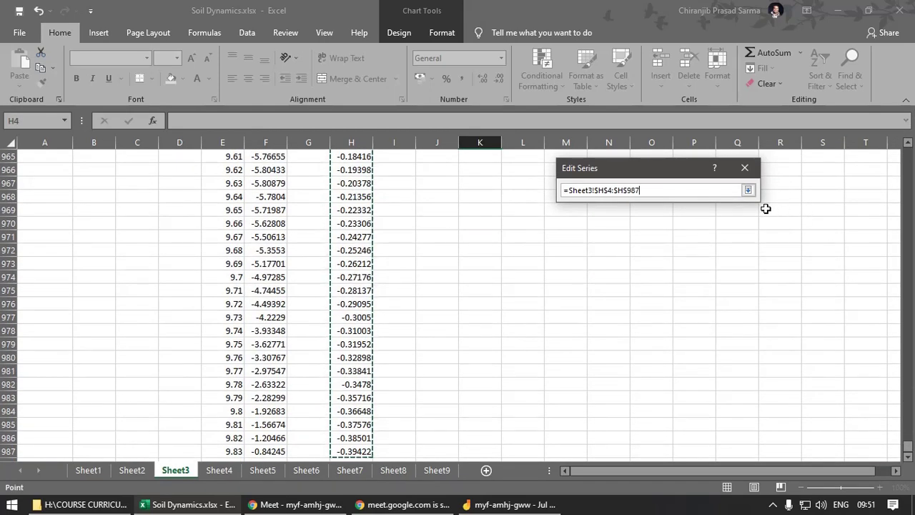
click(749, 191)
click(680, 279)
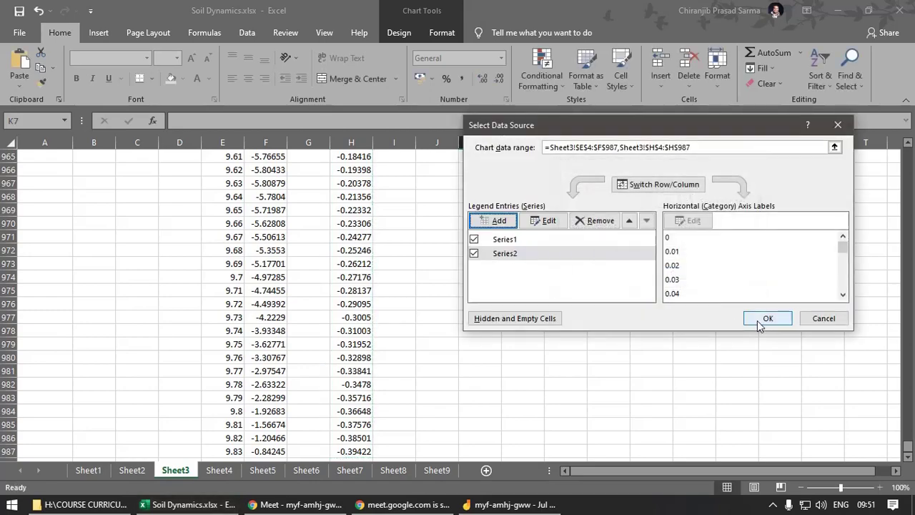
click(766, 319)
click(568, 316)
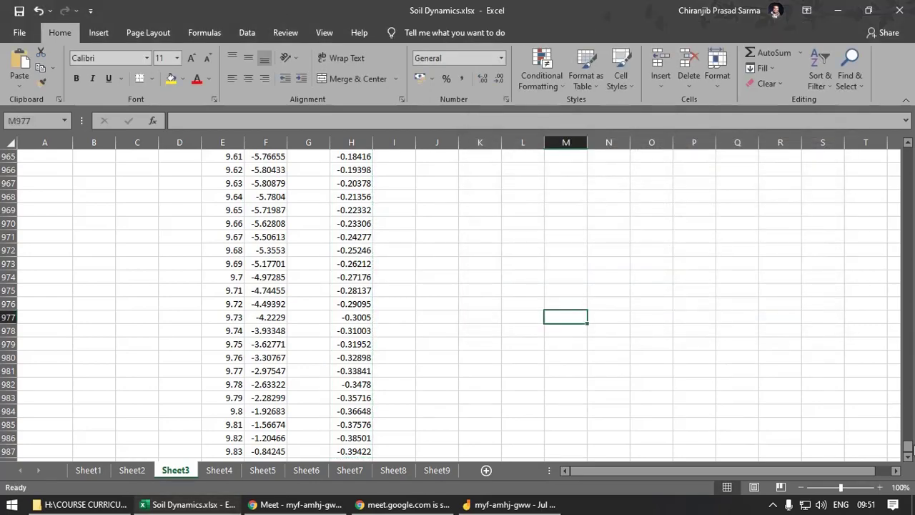
Inspect the y1(t) curve against the displacement curve in Sheet3's chart.
drag(910, 447, 910, 152)
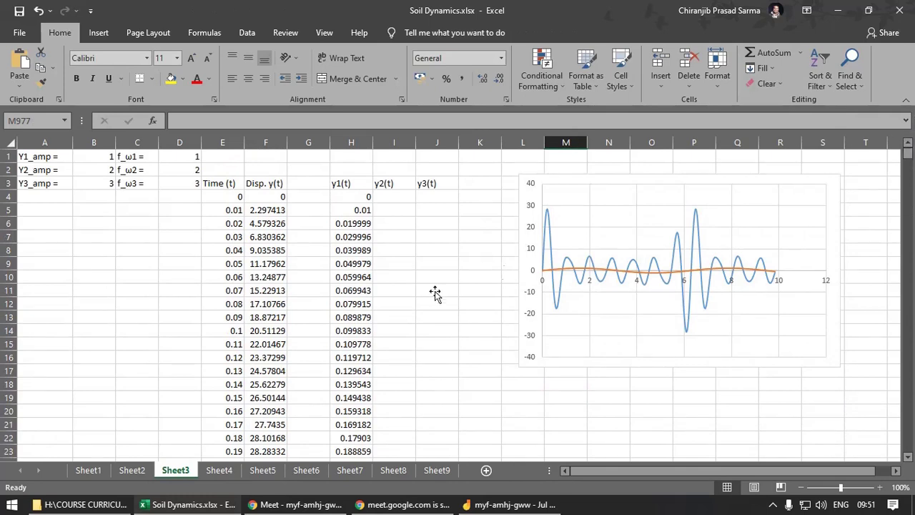
click(408, 291)
click(583, 274)
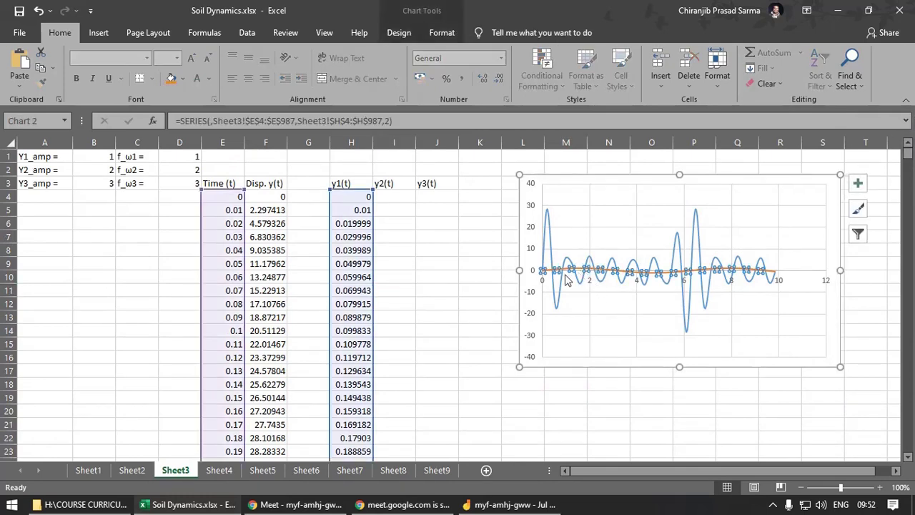
click(425, 241)
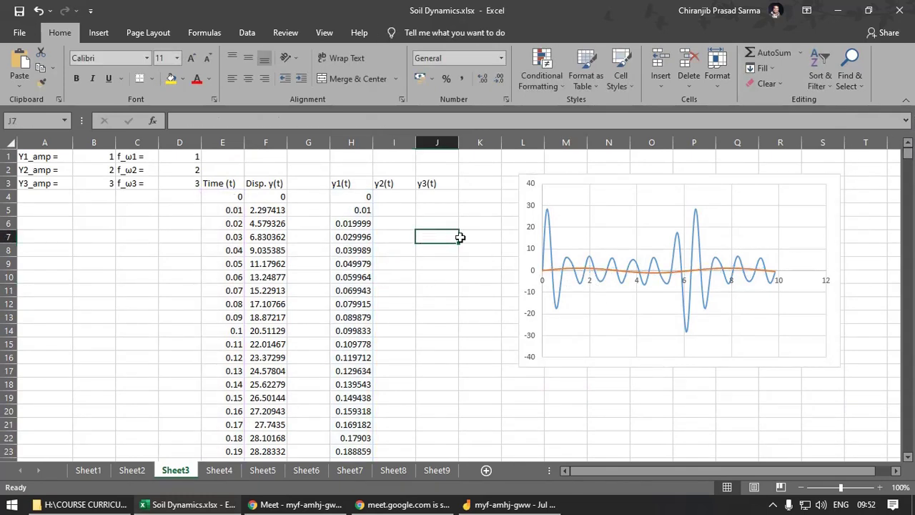
click(408, 199)
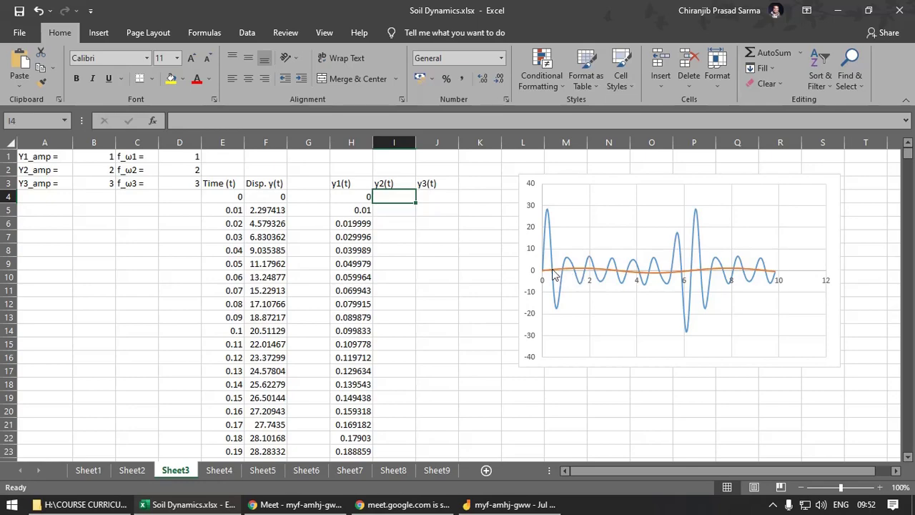
On Sheet2, move the single-curve combined-motion chart clear of the multi-curve chart it overlaps.
click(132, 470)
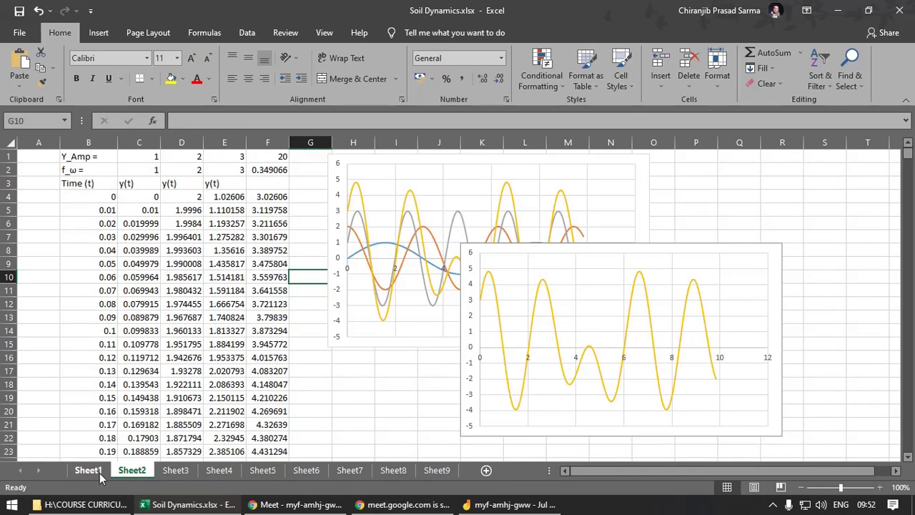
click(93, 471)
click(132, 471)
click(377, 368)
drag(477, 260, 578, 300)
Delete the combined-motion series plotted from column F from Sheet2's multi-curve chart.
click(477, 313)
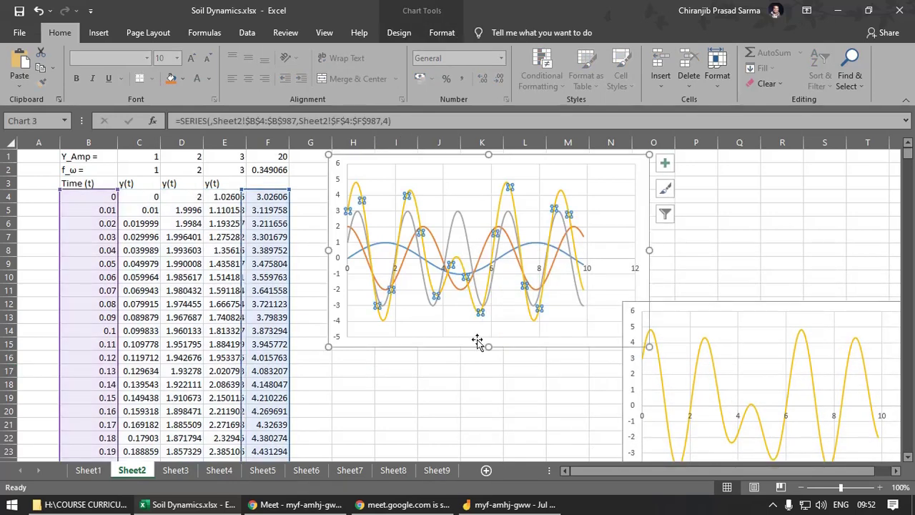
key(Delete)
click(468, 312)
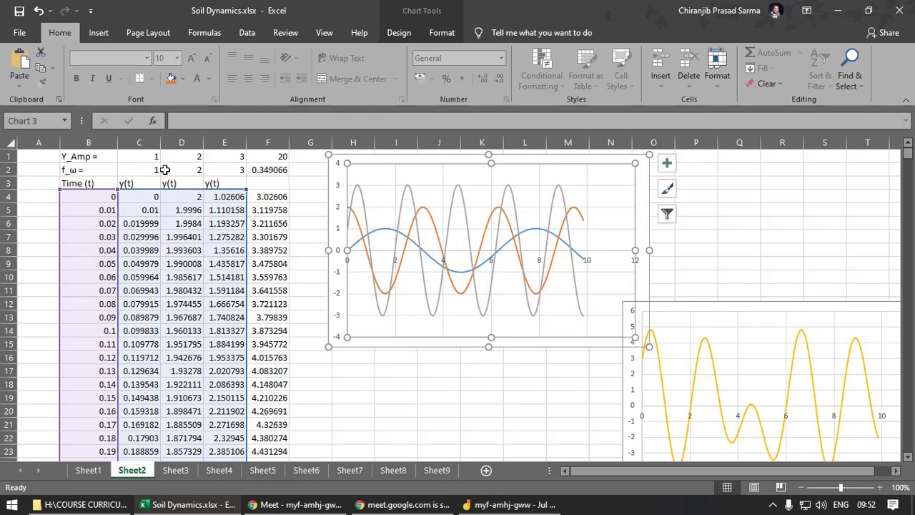
Examine the first motion's amplitude and frequency cells and the second motion's curve in Sheet2's multi-curve chart.
click(145, 157)
click(136, 170)
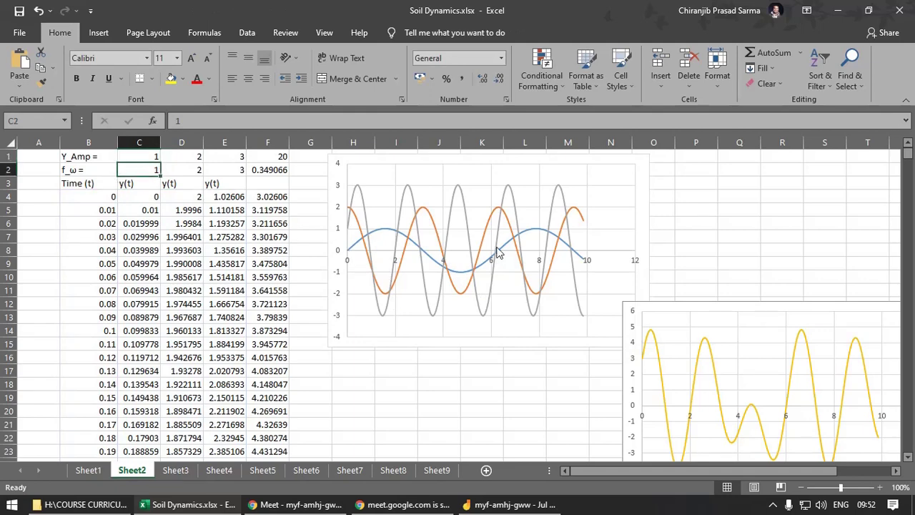
click(360, 227)
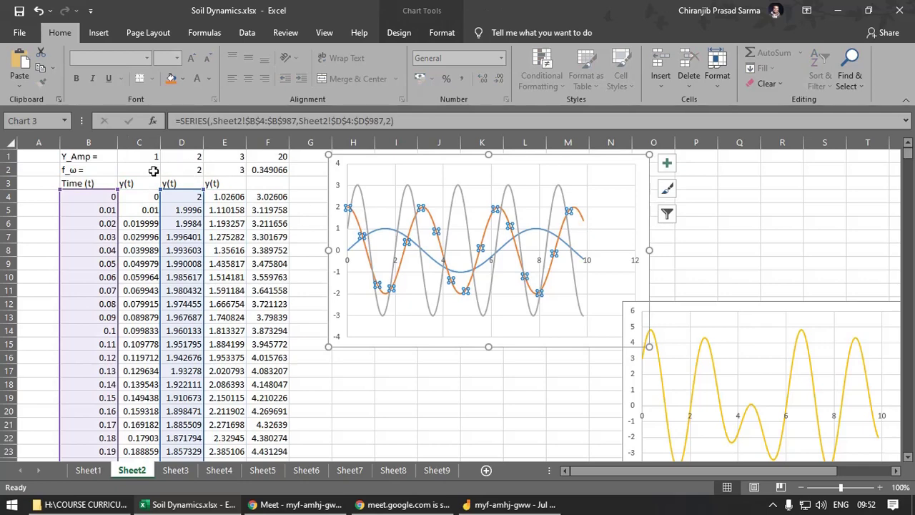
Examine the second motion's frequency cell and the third motion's curve in Sheet2's multi-curve chart.
click(179, 171)
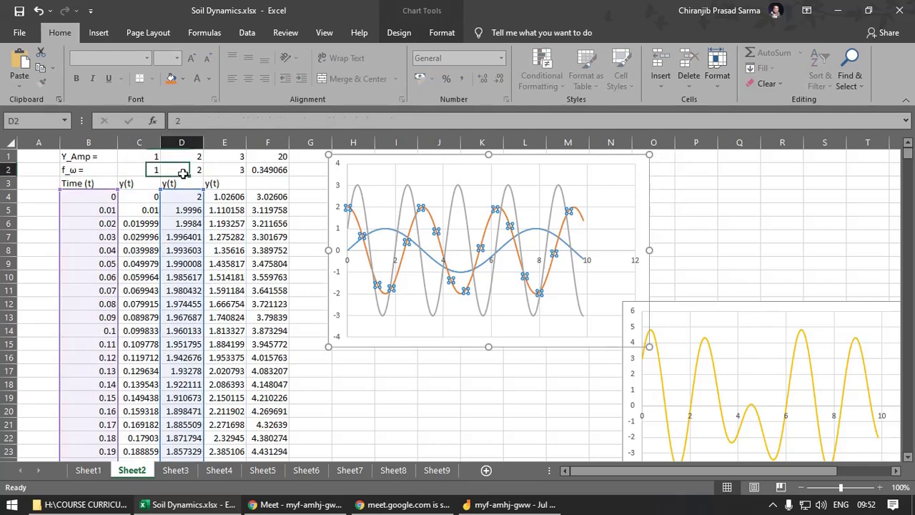
click(367, 207)
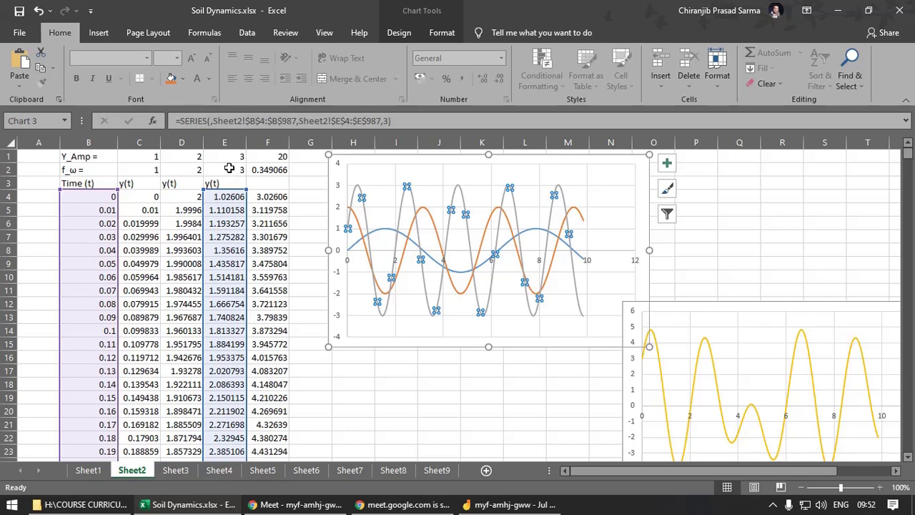
click(508, 395)
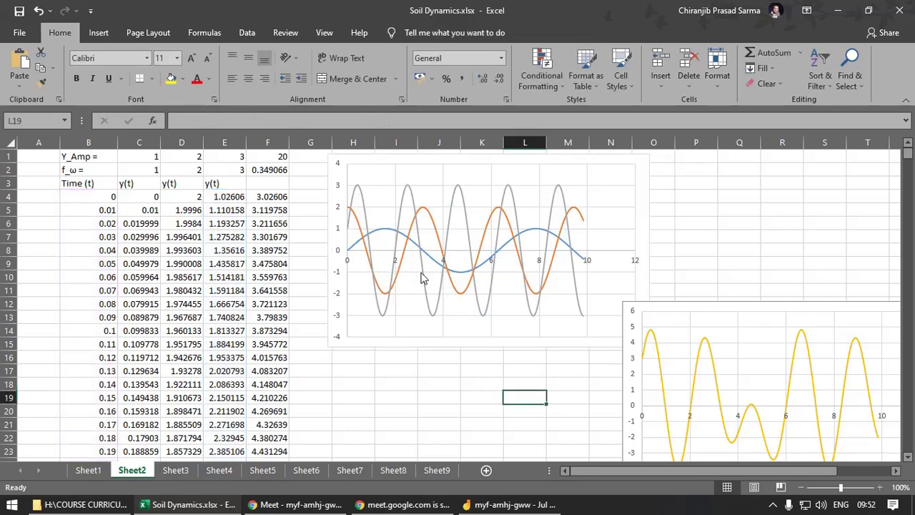
Move Sheet2's single-curve combined-motion chart back so it overlaps the lower part of the multi-curve chart.
click(664, 308)
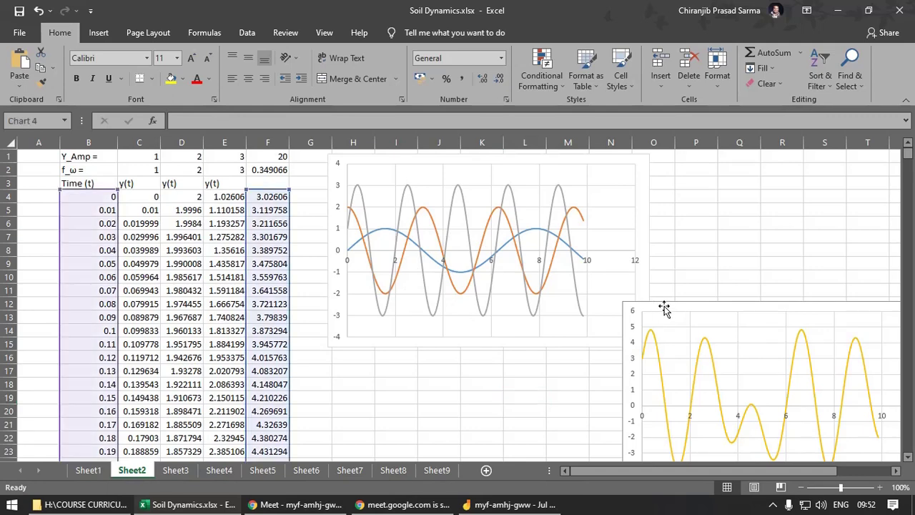
drag(664, 308, 386, 253)
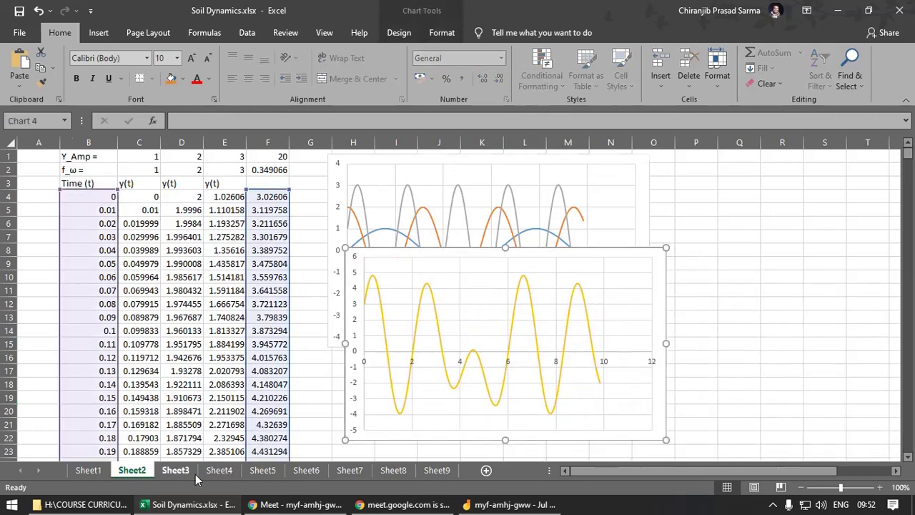
On Sheet3, copy the y1(t) formula text from H4 unchanged into I4, the first y2(t) cell.
click(179, 473)
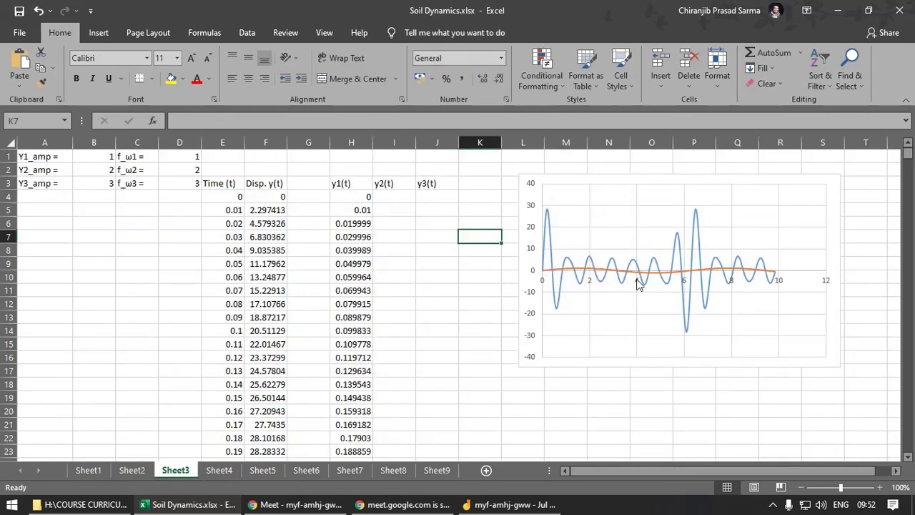
click(362, 199)
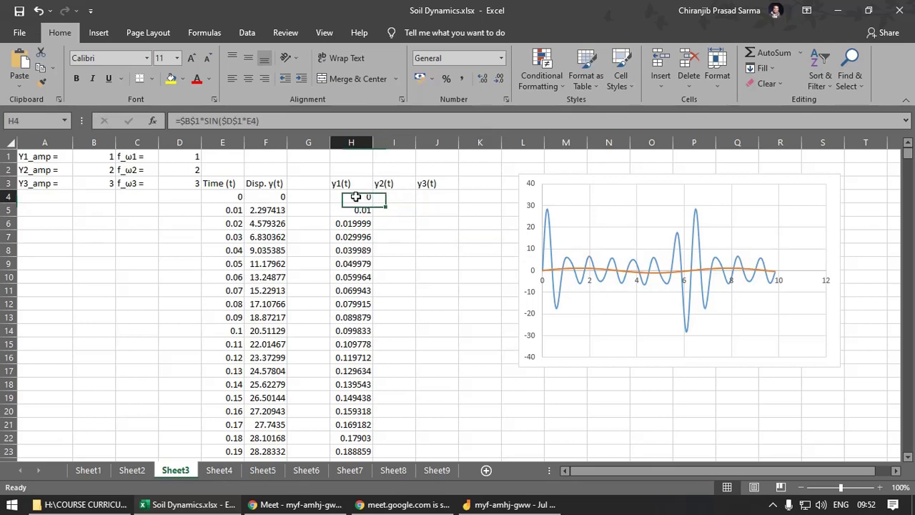
triple_click(274, 121)
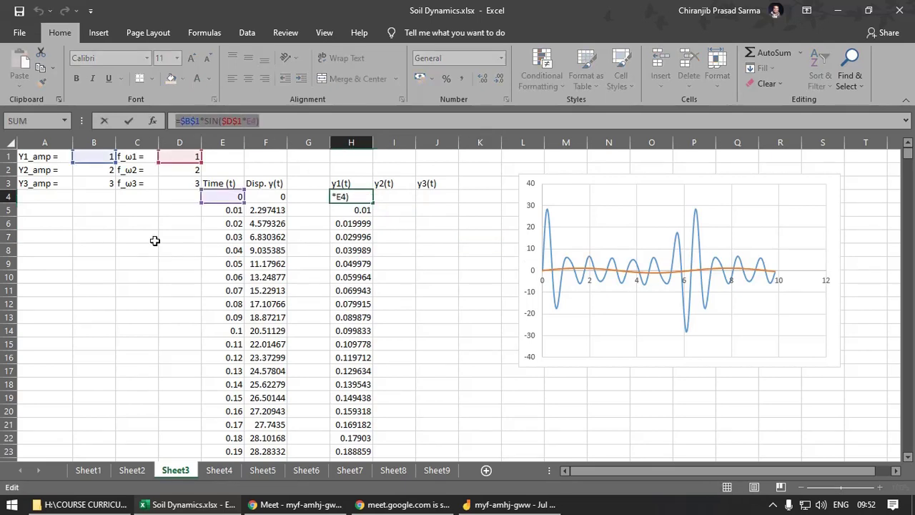
key(ctrl+c)
key(Escape)
click(405, 196)
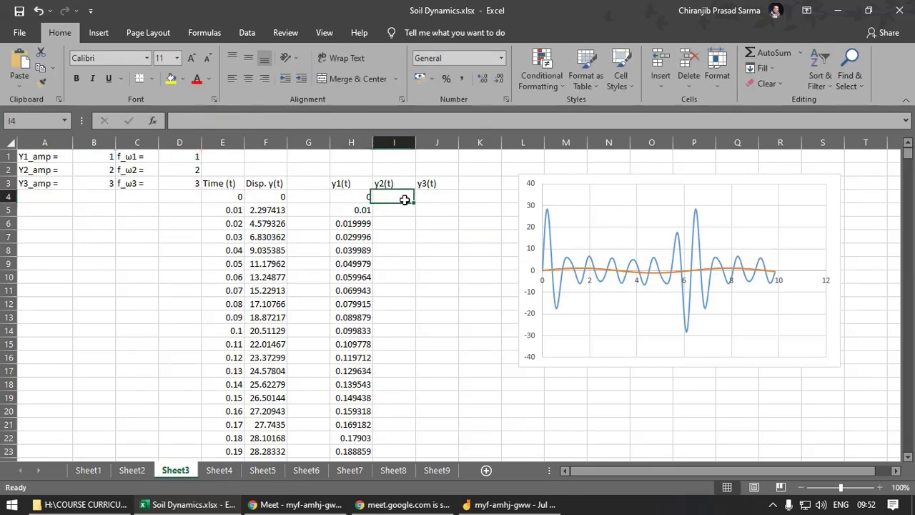
key(ctrl+v)
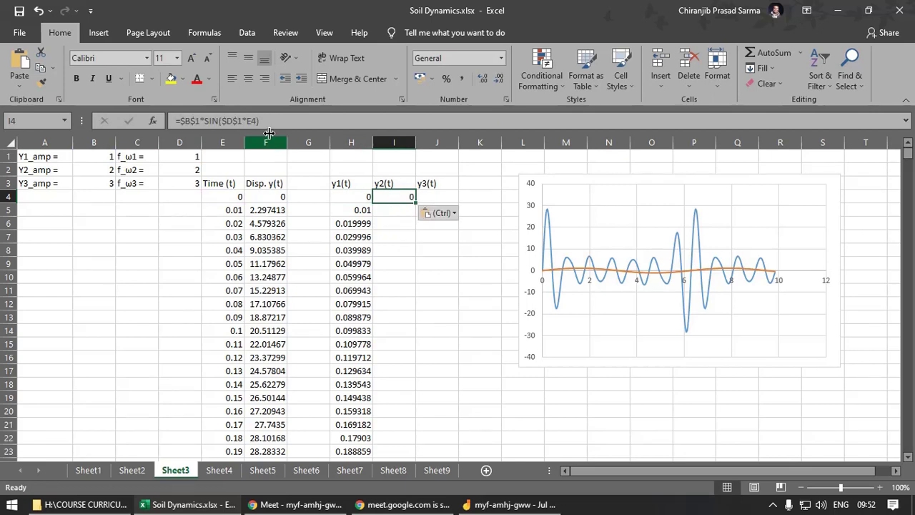
Repoint I4's formula to the second amplitude and frequency, =$B$2*SIN($D$2*E4), and fill it down the y2(t) column.
key(F2)
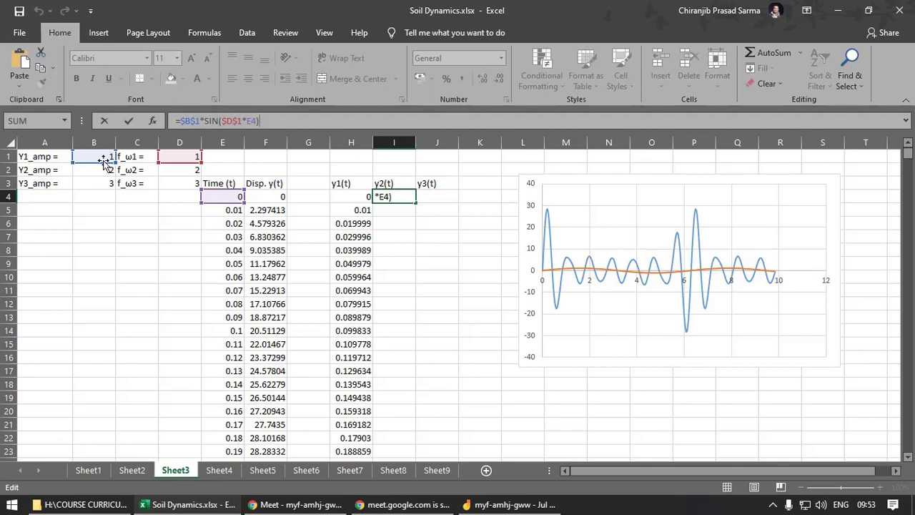
drag(101, 167, 101, 176)
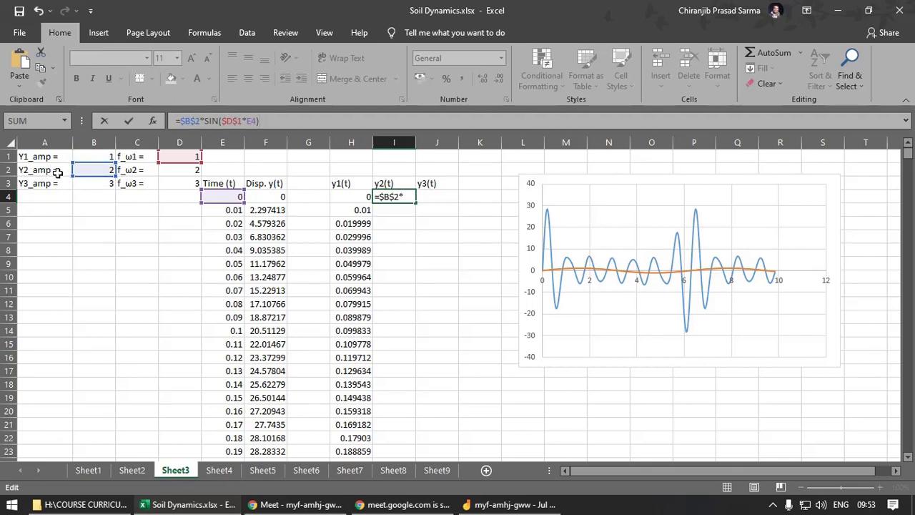
drag(177, 165, 173, 183)
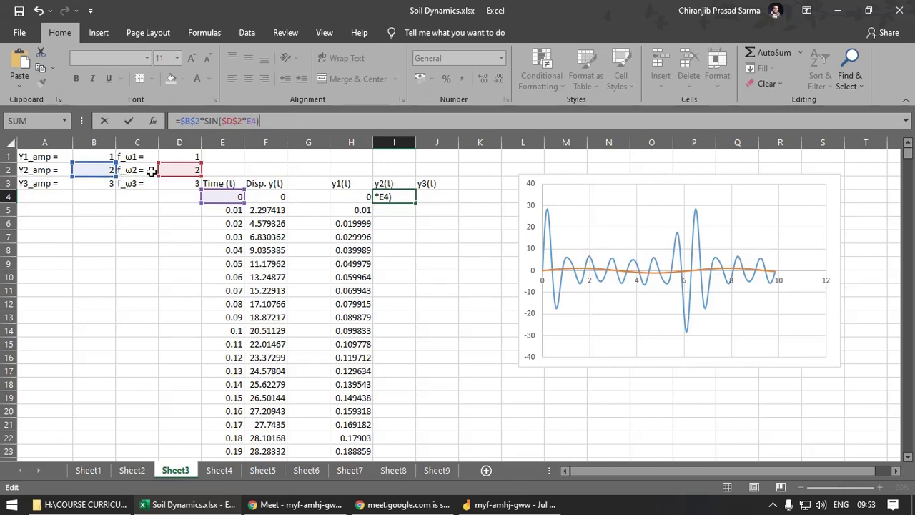
key(ctrl+Return)
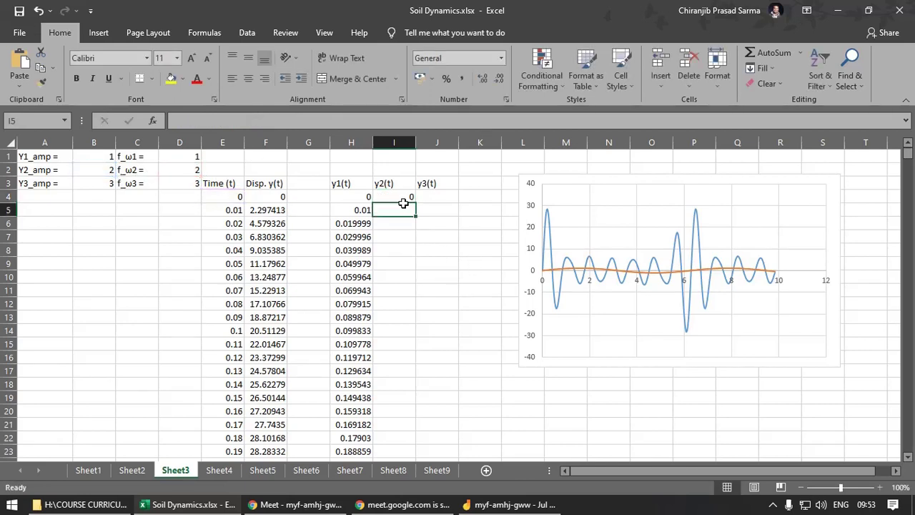
double_click(416, 202)
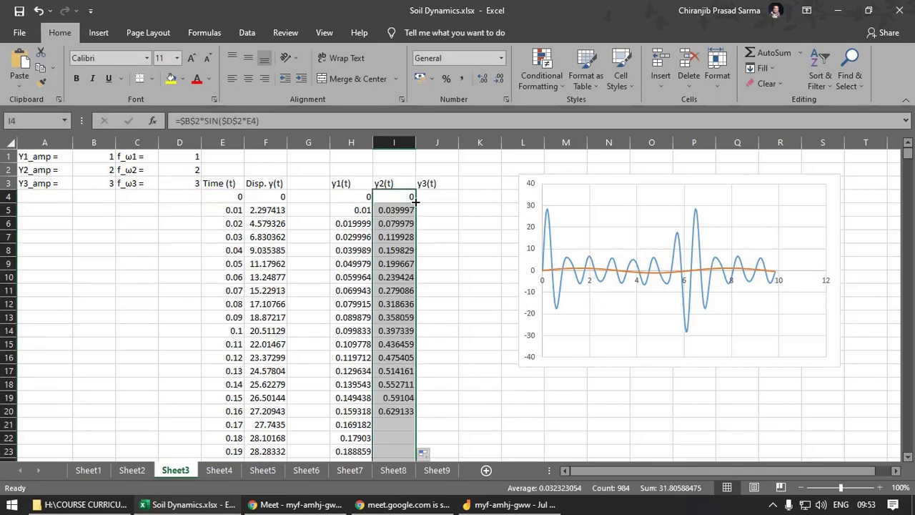
click(429, 195)
click(392, 198)
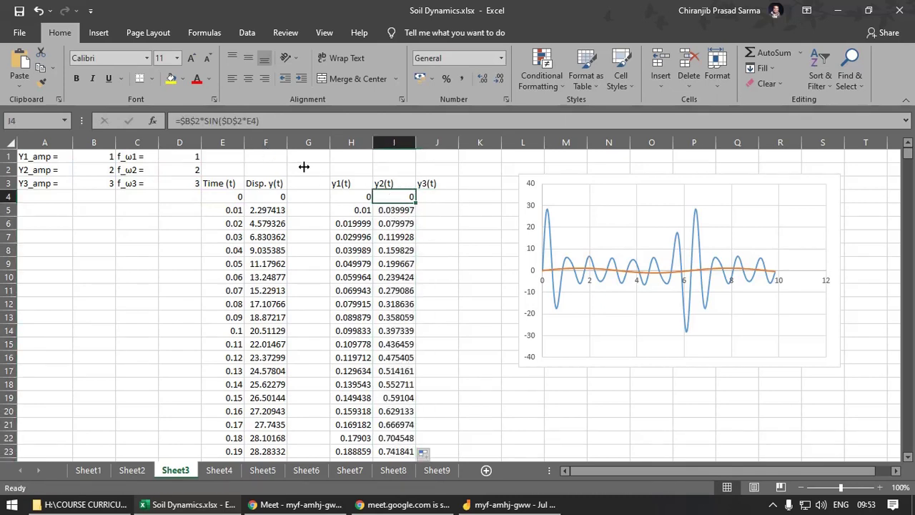
Build the y3(t) formula =$B$3*SIN($D$3*E4) in J4 from the copied formula and fill it down the column.
click(435, 194)
click(239, 122)
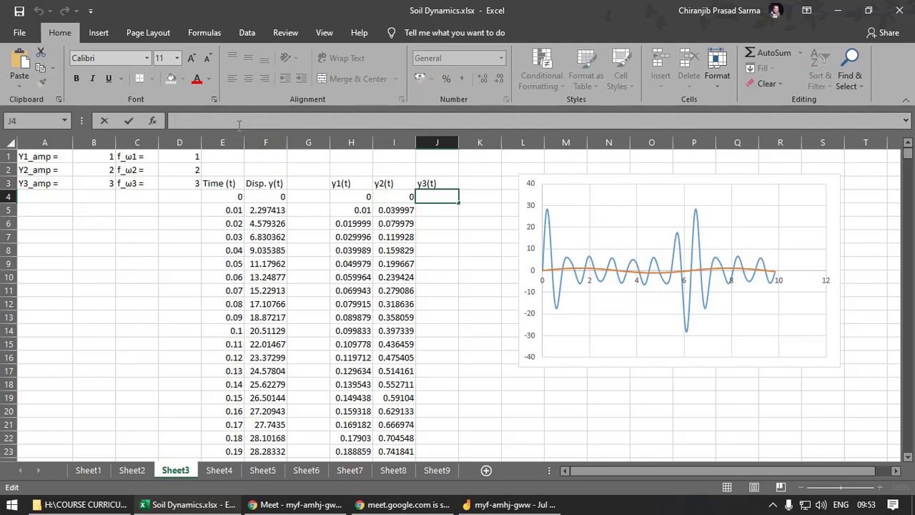
key(ctrl+v)
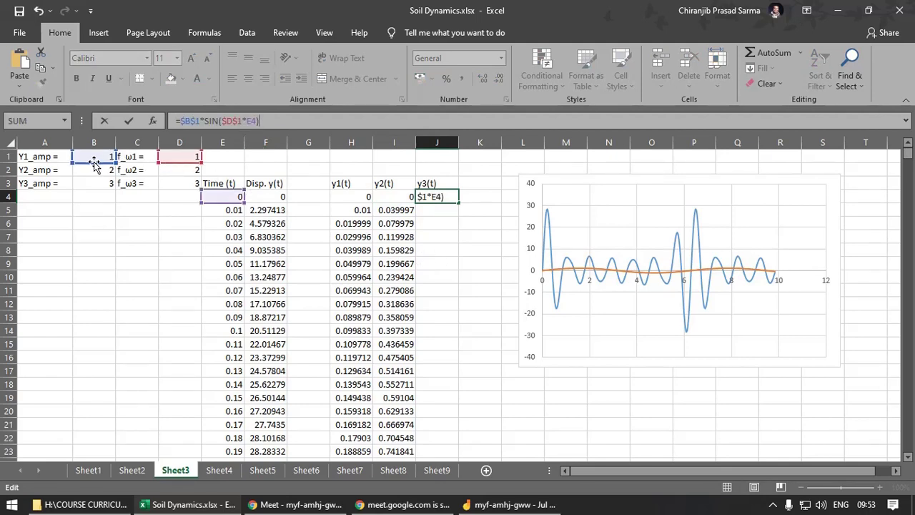
drag(94, 163, 94, 183)
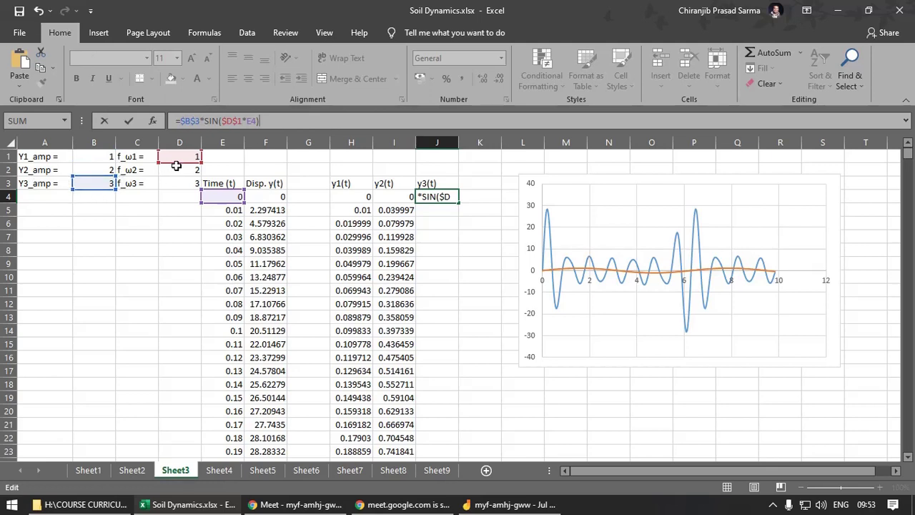
drag(175, 165, 179, 186)
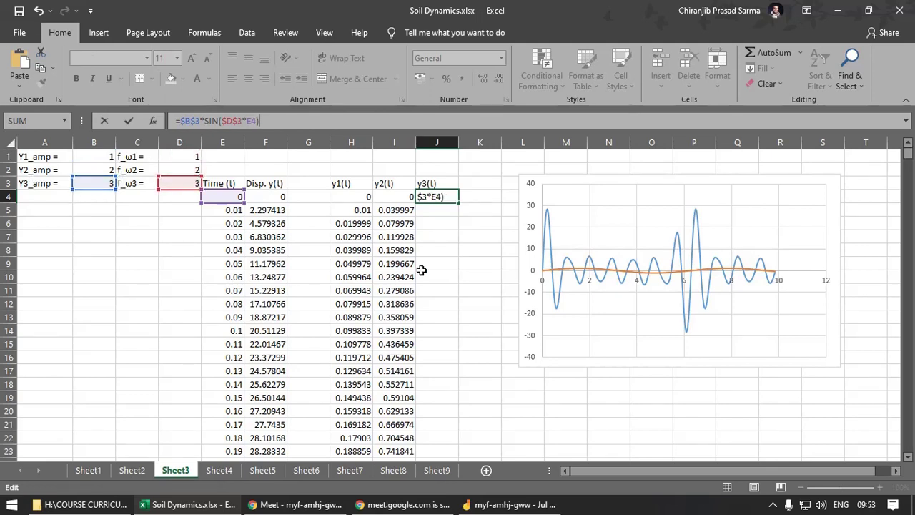
key(Return)
click(439, 197)
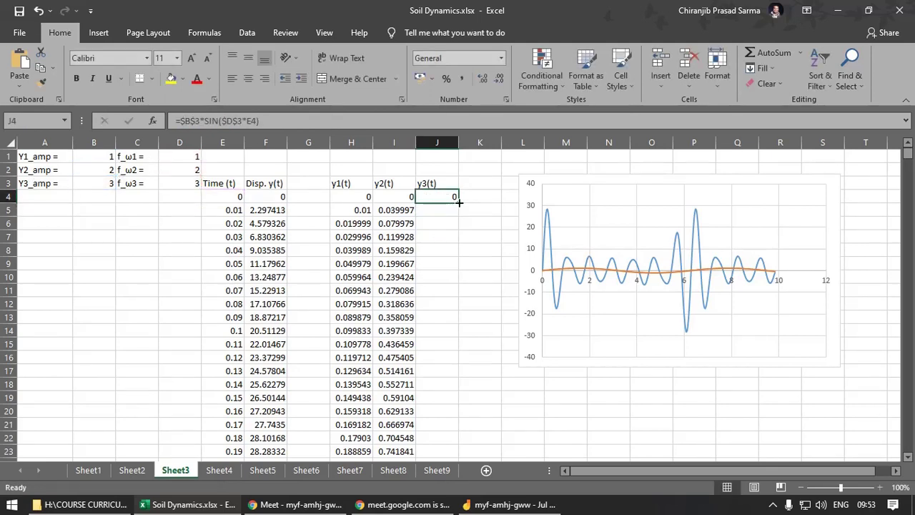
double_click(458, 203)
click(482, 227)
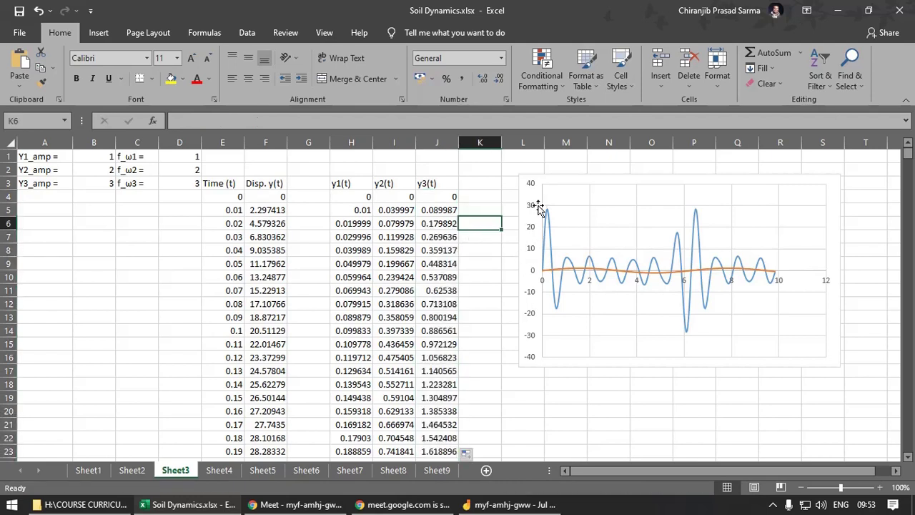
Shift Sheet3's chart slightly away from the data columns and add a series with X values E4:E987.
drag(548, 177, 568, 177)
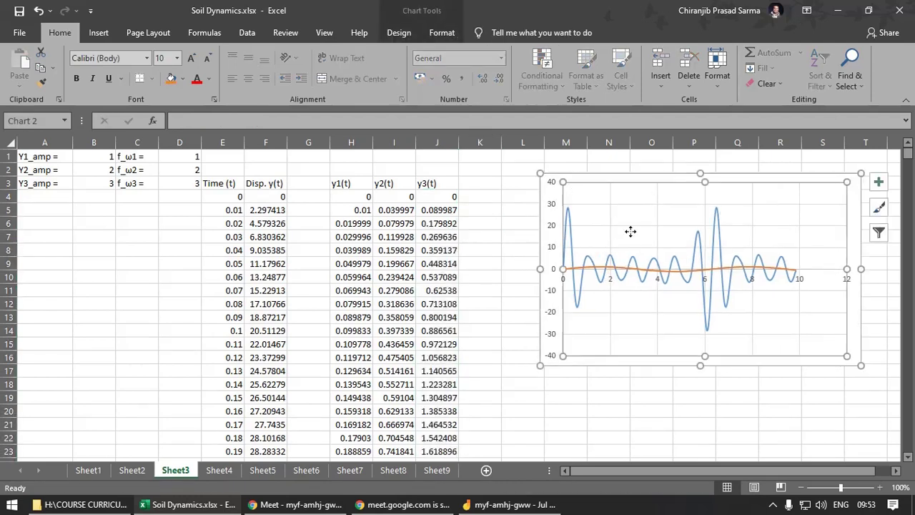
right_click(635, 243)
click(679, 312)
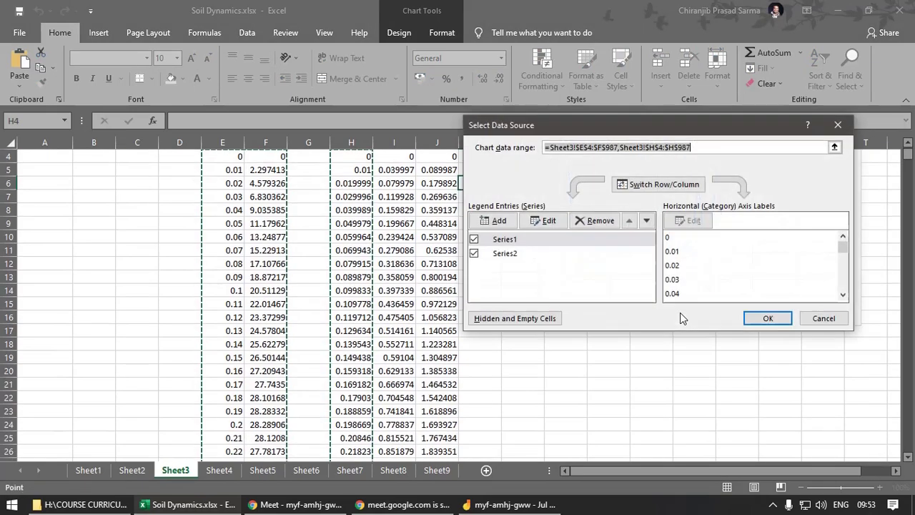
click(500, 221)
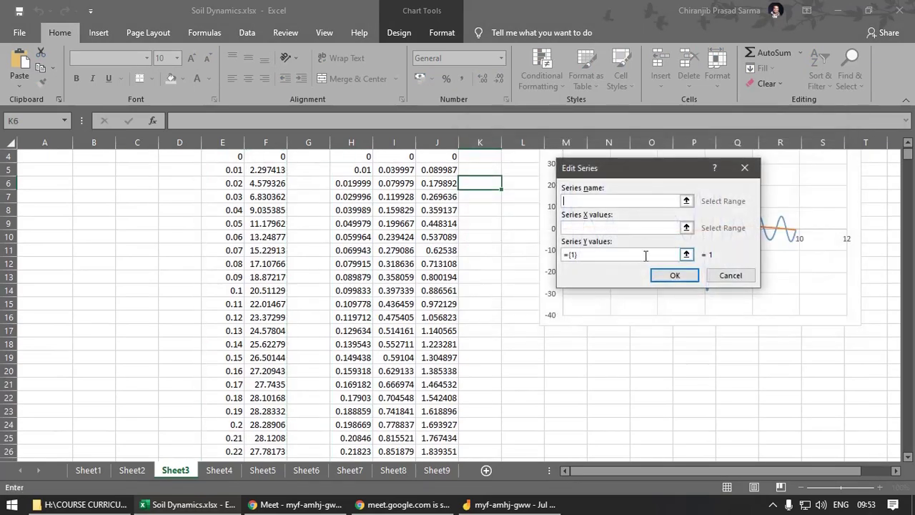
click(686, 227)
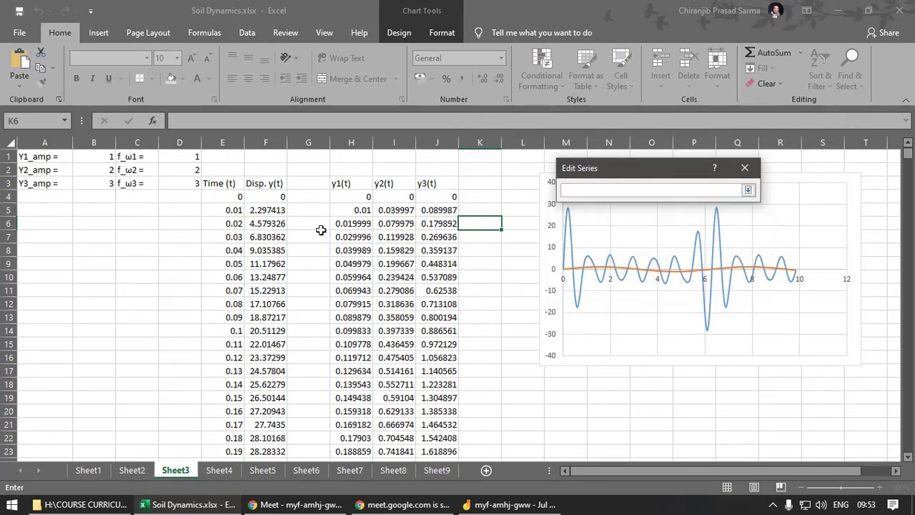
click(221, 198)
key(ctrl+shift+Down)
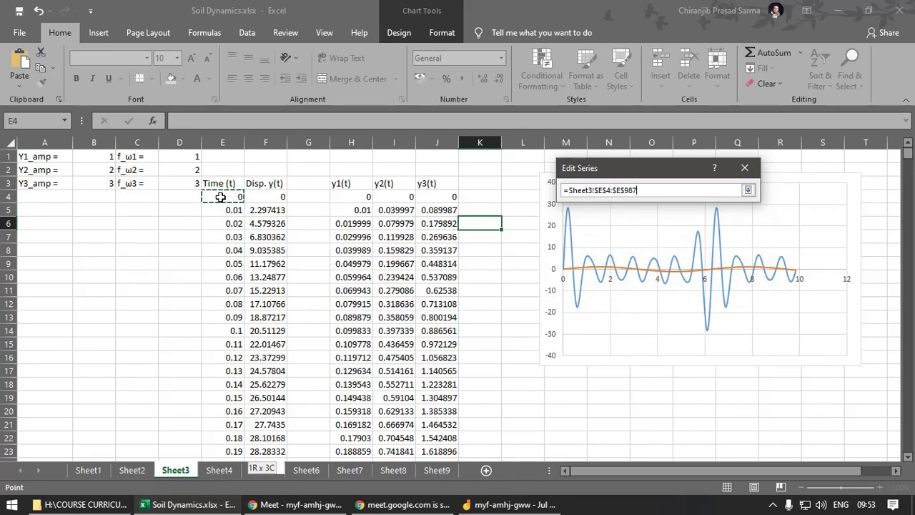
click(747, 190)
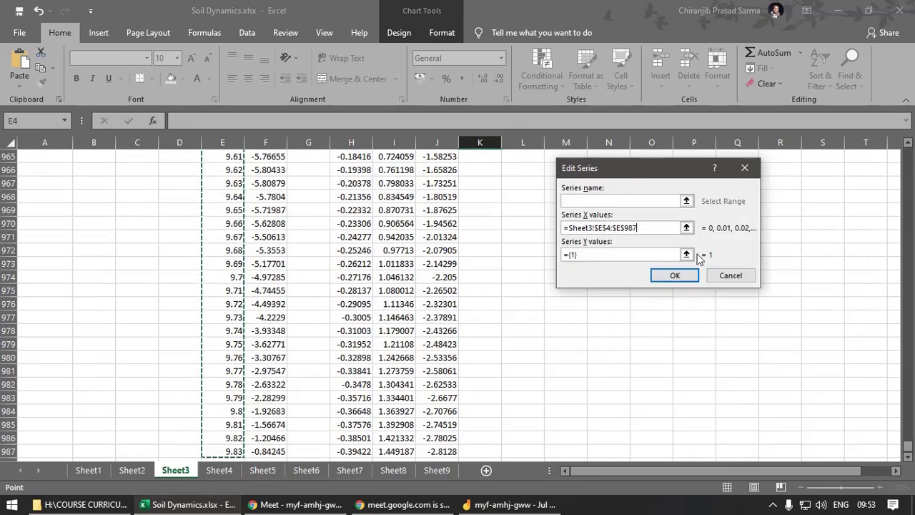
Set the new series' Y values to the y2(t) range I4:I987 and apply it to the chart.
click(689, 253)
scroll(468, 310, up, 19)
scroll(468, 310, up, 14)
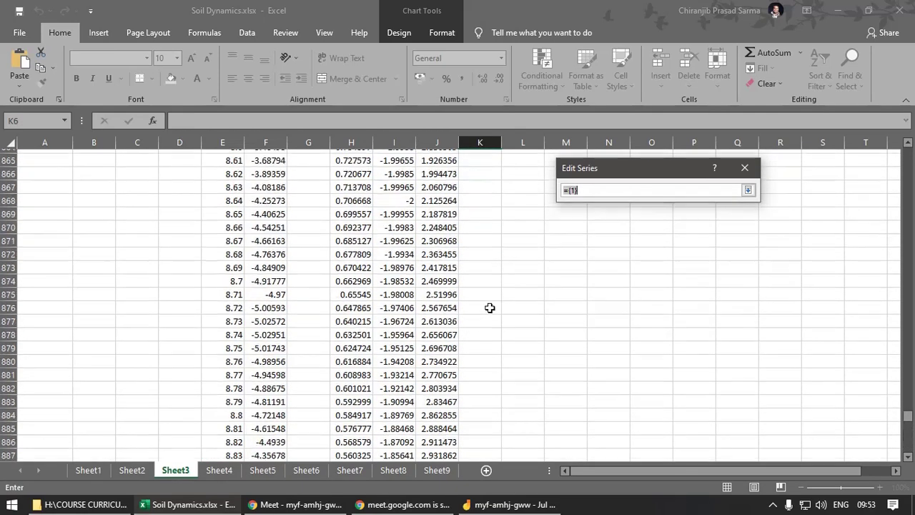
mouse_move(907, 429)
mouse_down()
mouse_move(907, 357)
mouse_move(906, 413)
mouse_up()
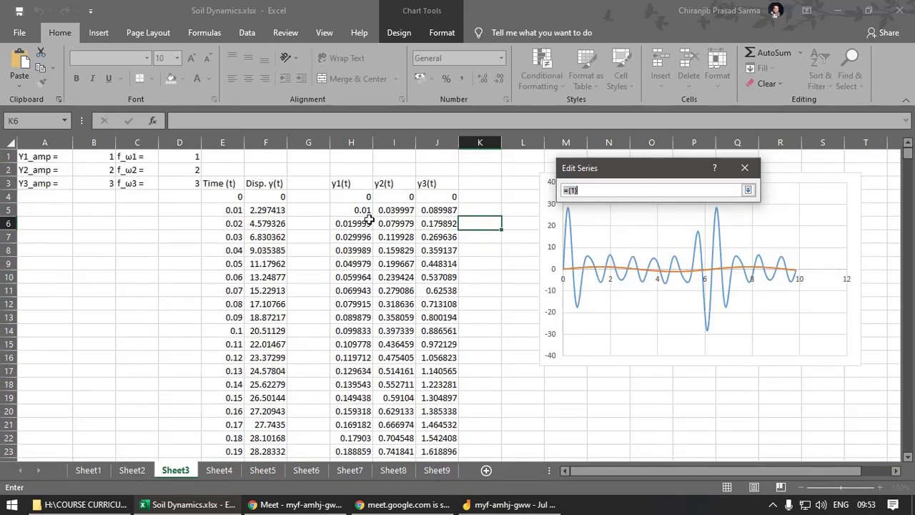
click(395, 197)
key(ctrl+shift+Down)
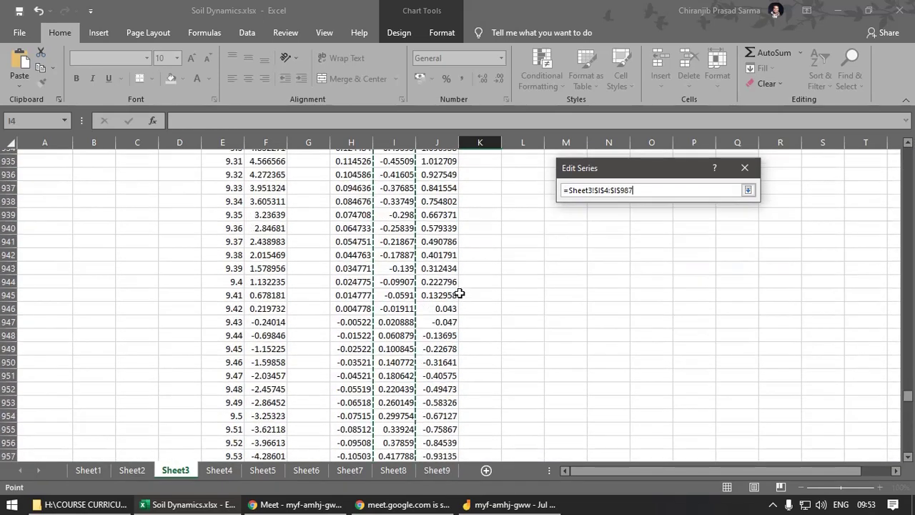
click(748, 189)
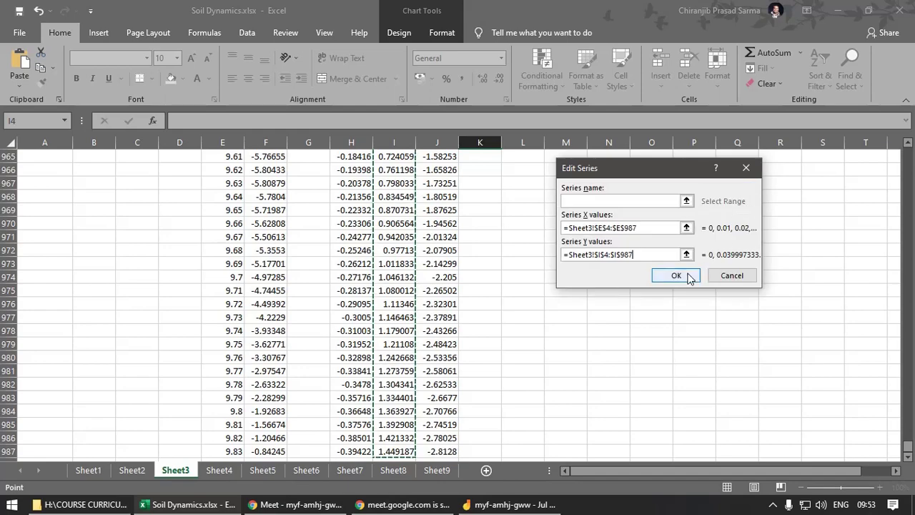
click(715, 275)
click(767, 319)
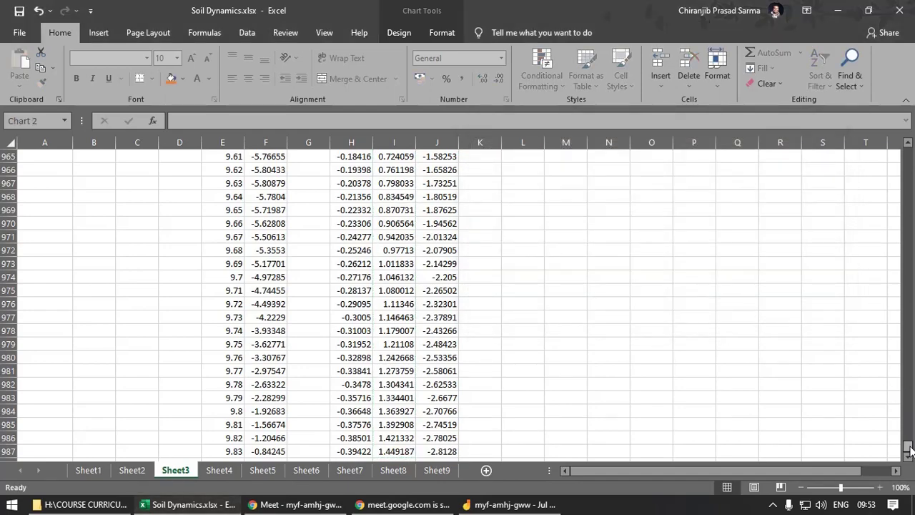
Inspect the y2(t) curve against the other curves in Sheet3's chart.
drag(910, 449, 910, 154)
click(498, 265)
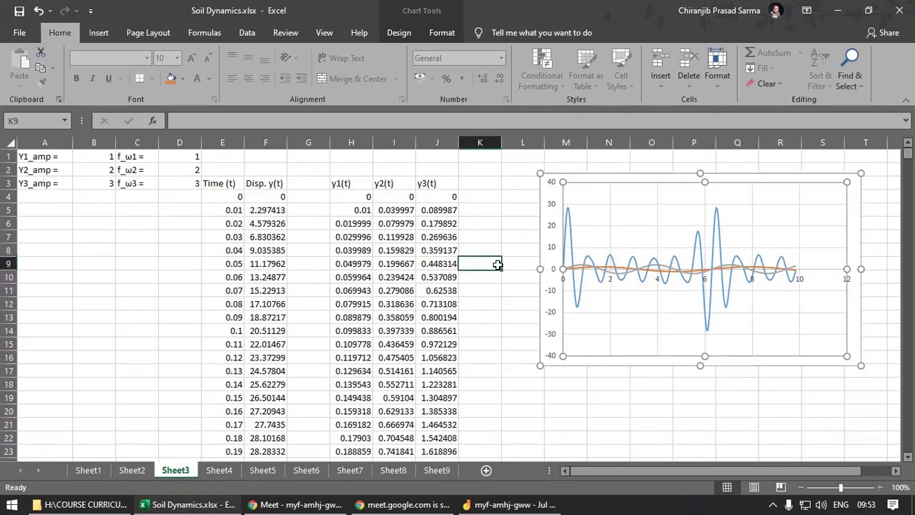
click(624, 275)
click(508, 287)
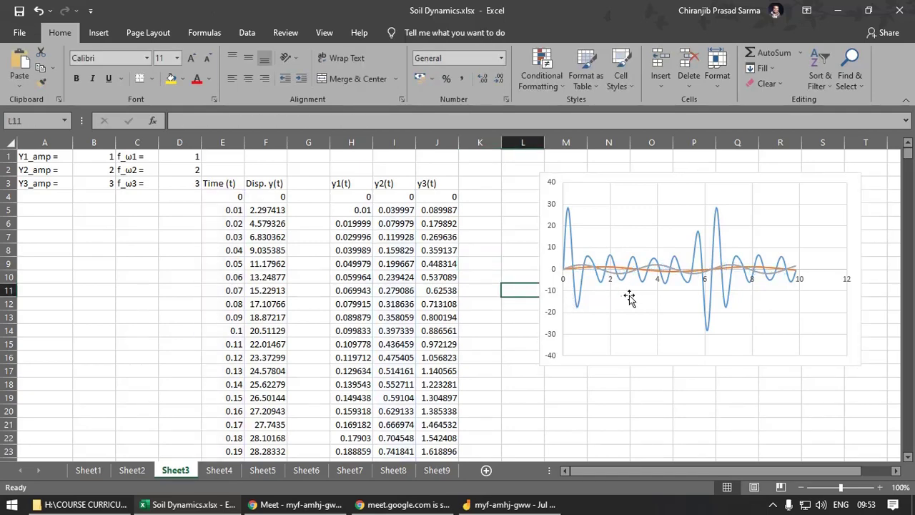
click(623, 275)
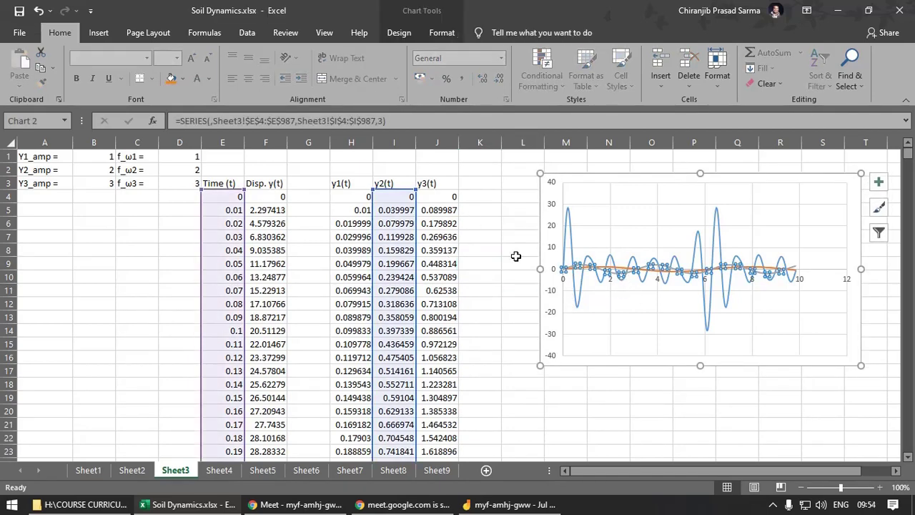
click(512, 279)
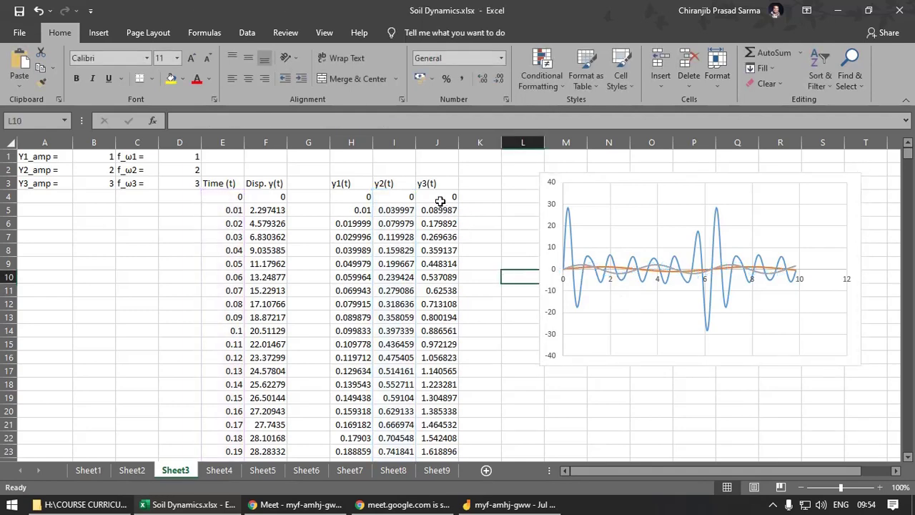
Open the data source settings of Sheet3's chart.
right_click(635, 239)
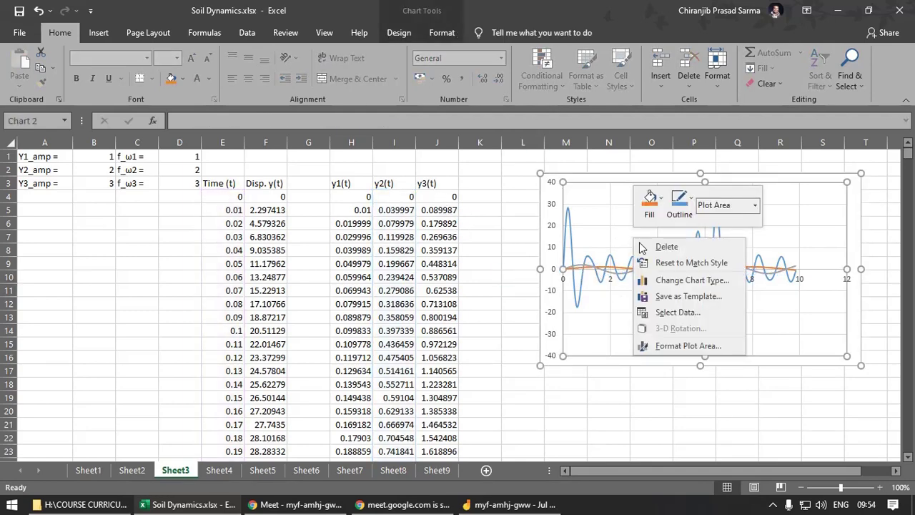
click(678, 313)
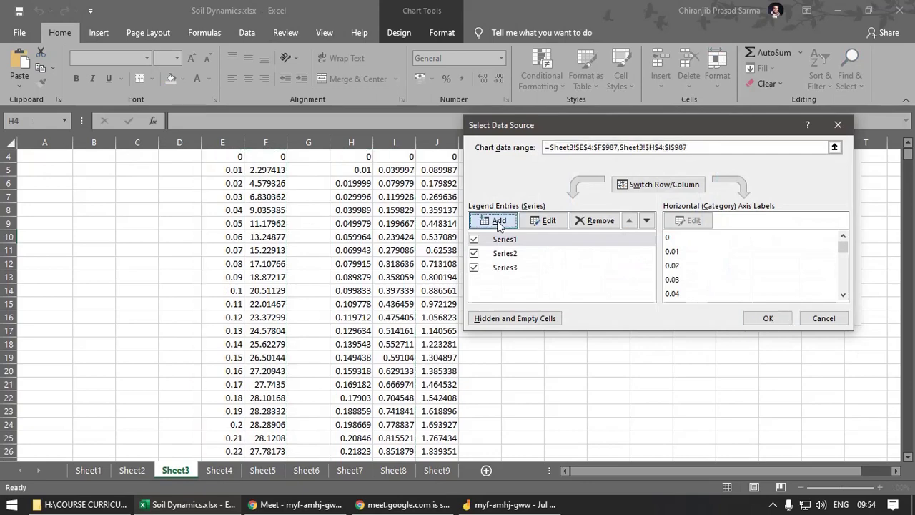
Add a new series to the chart with Sheet3 cells E4:E987 as its X values.
click(542, 221)
click(687, 228)
click(235, 156)
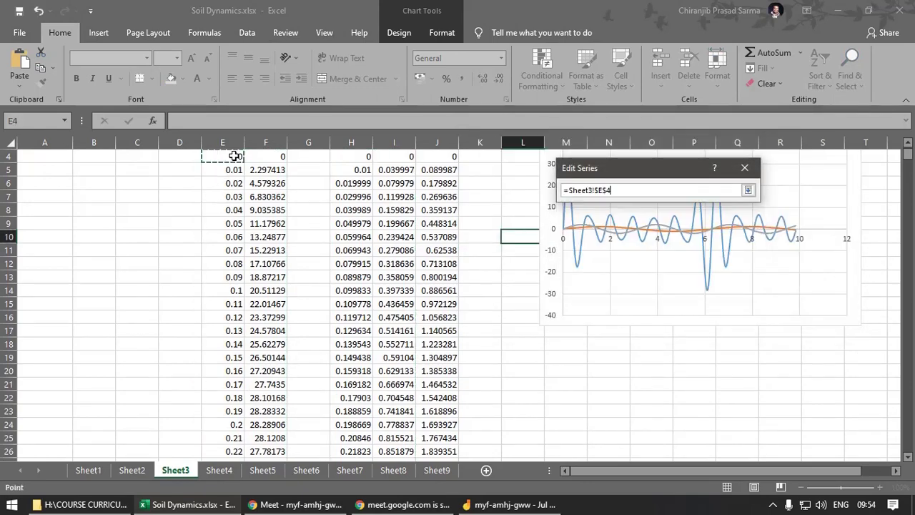
key(ctrl+shift+Down)
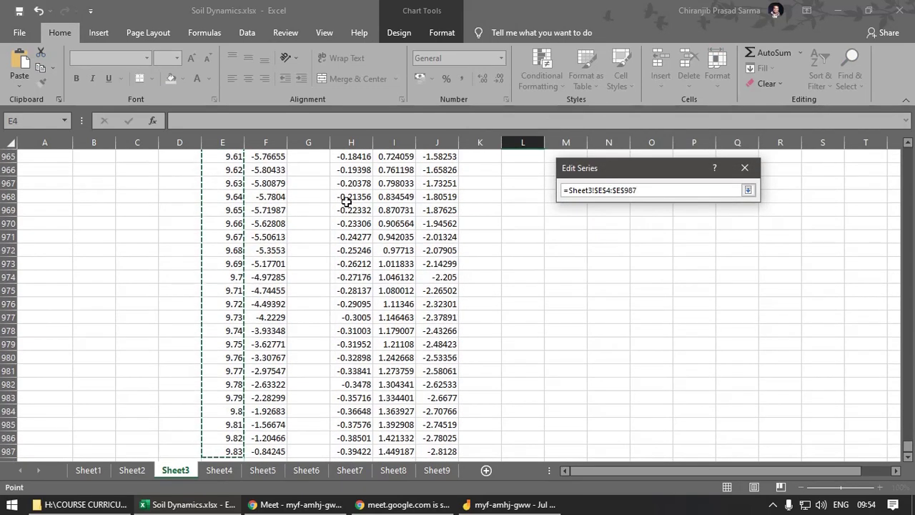
click(748, 190)
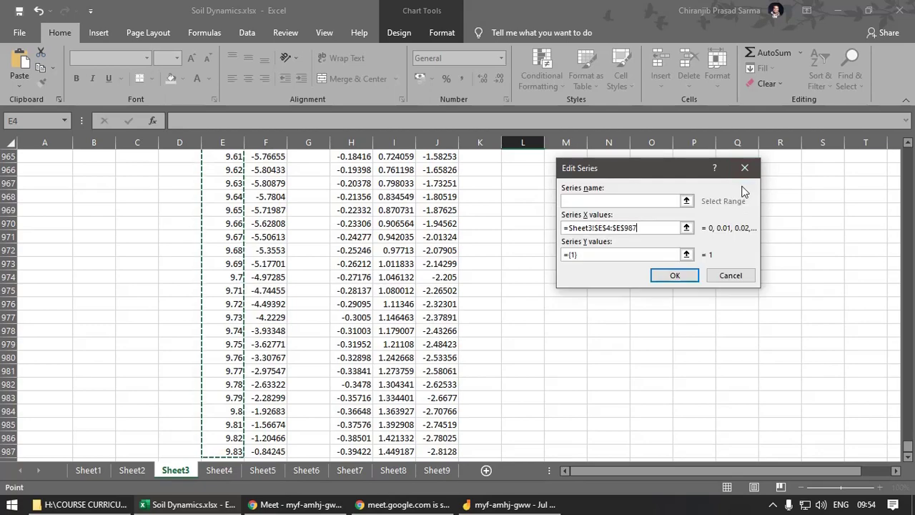
Set the new series' Y values to the y3(t) data in J4:J987 and apply the chart data changes.
click(686, 255)
drag(908, 445, 908, 151)
click(439, 195)
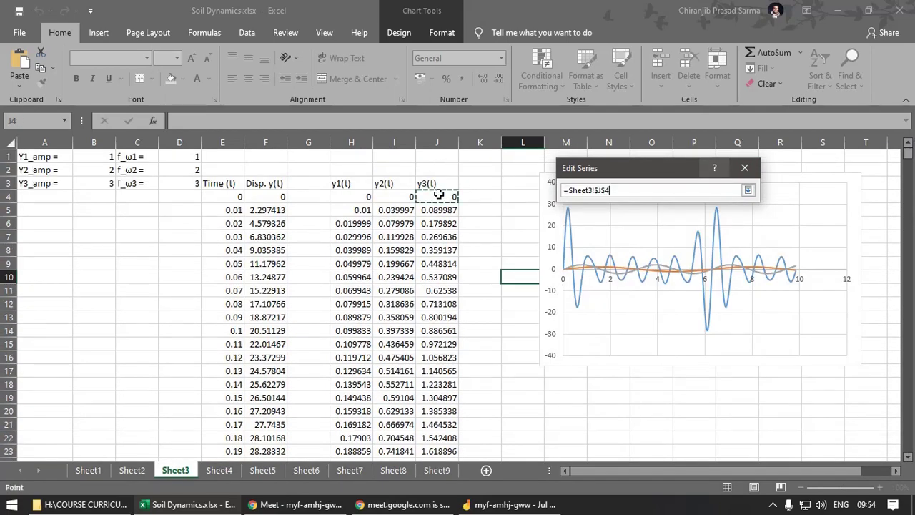
key(ctrl+shift+Down)
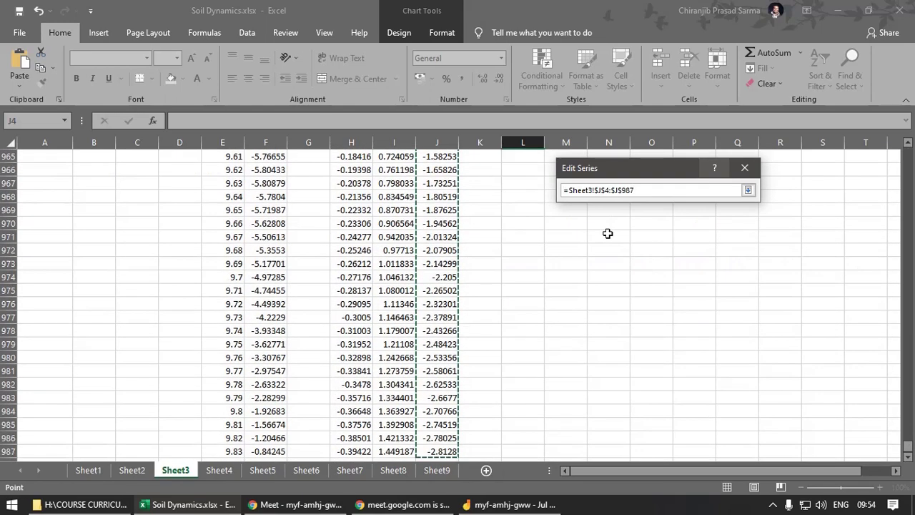
click(748, 190)
click(677, 275)
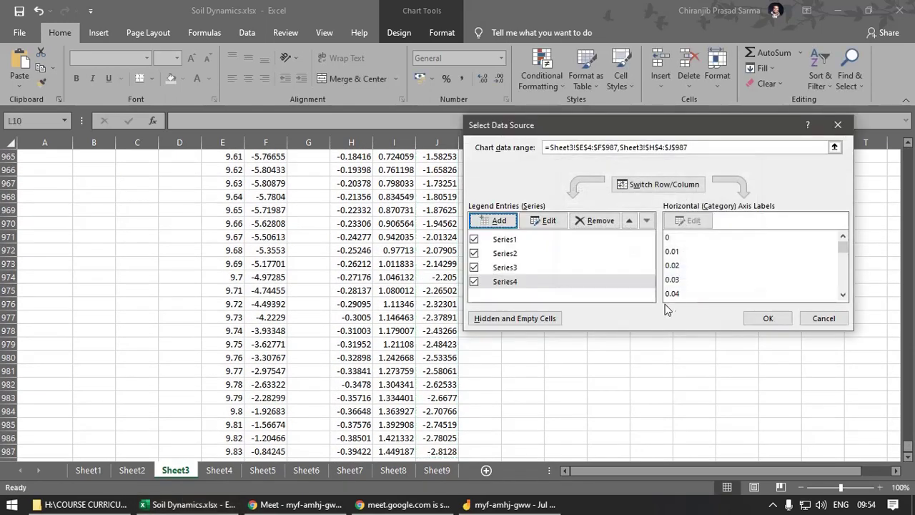
click(768, 320)
Move the chart to the right so its left edge starts in column N.
click(613, 346)
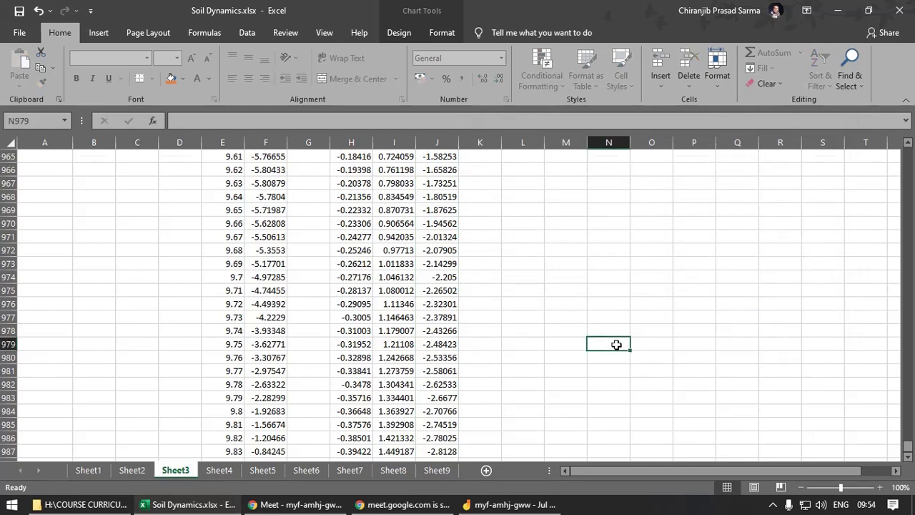
scroll(613, 346, up, 4)
drag(910, 437, 907, 152)
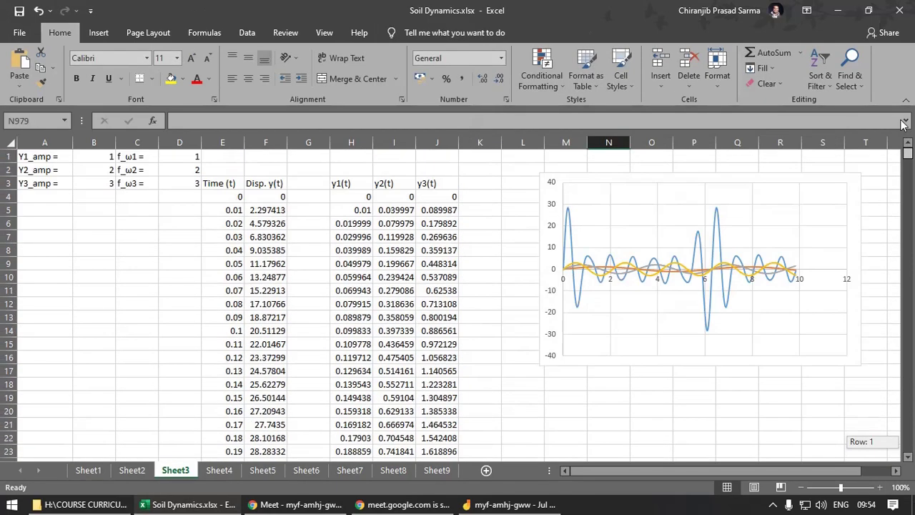
click(526, 262)
drag(579, 179, 645, 184)
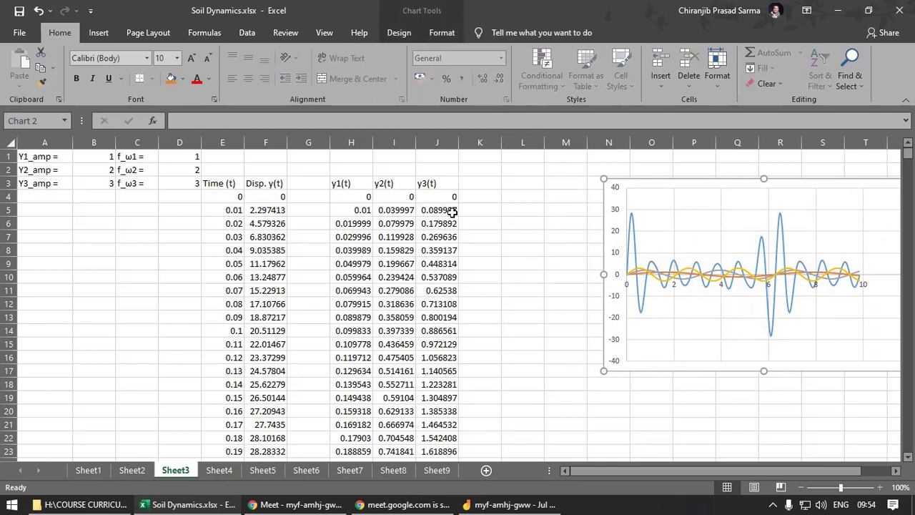
click(491, 202)
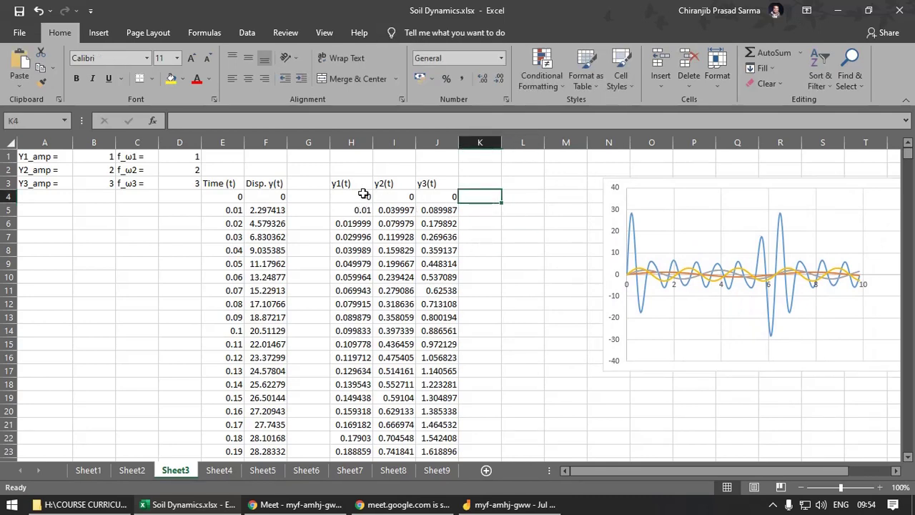
Enter a SUM formula in L4 adding the y1(t), y2(t) and y3(t) values in H4:J4.
click(525, 197)
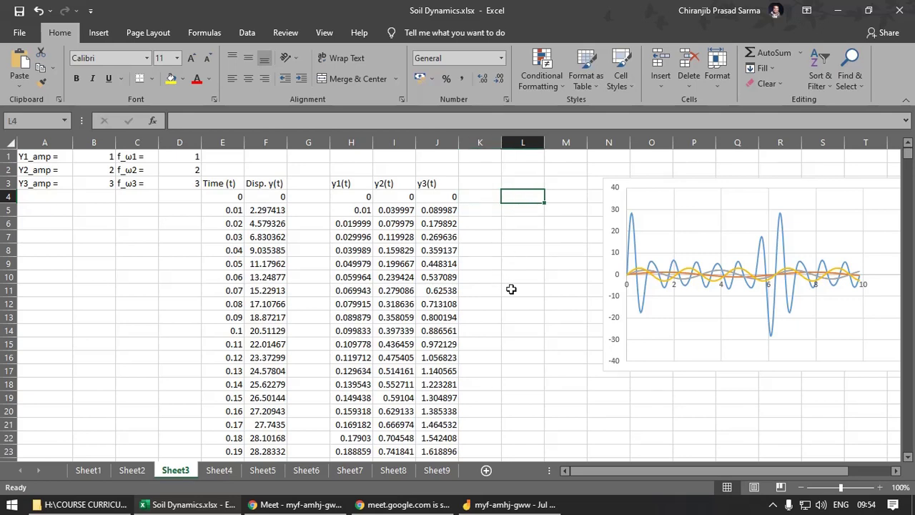
text(SU)
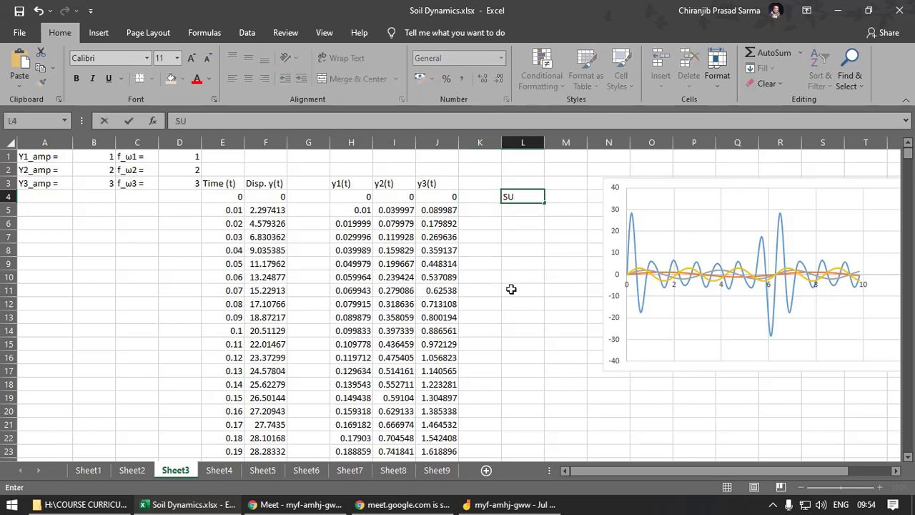
text(=sum)
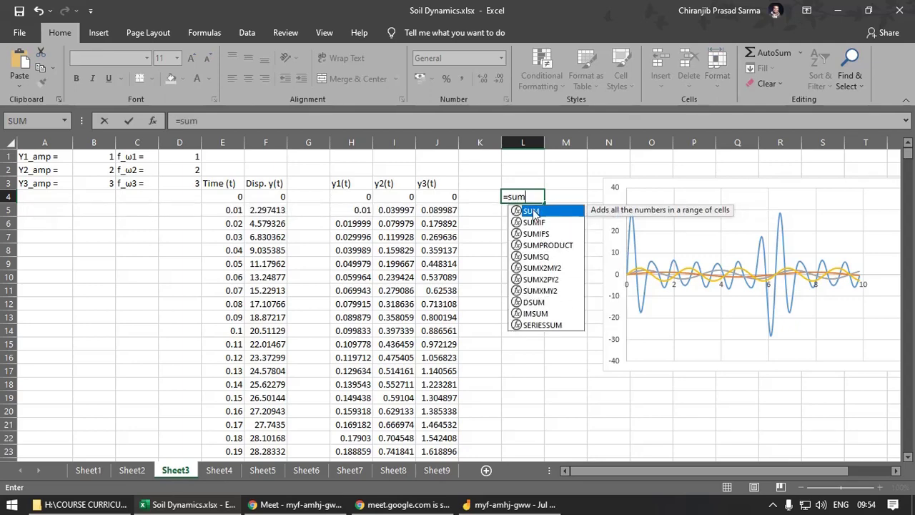
double_click(534, 212)
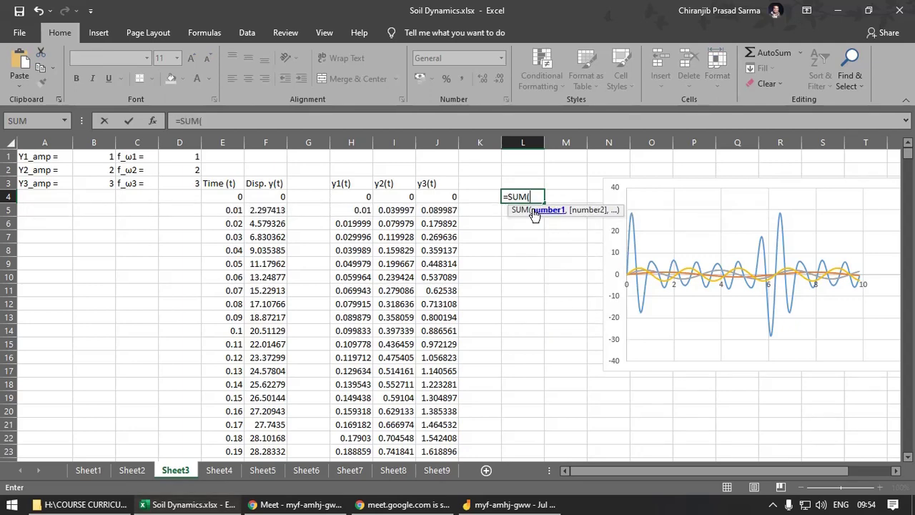
drag(350, 201, 437, 197)
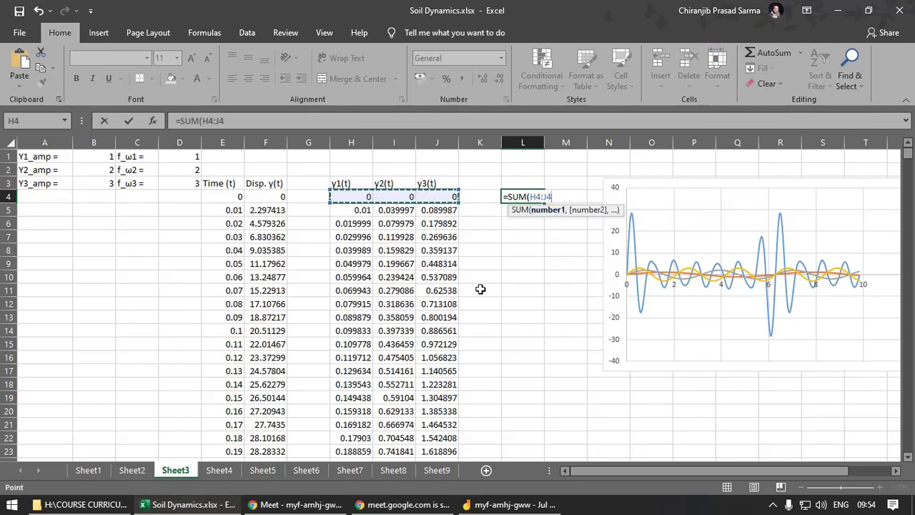
key(Return)
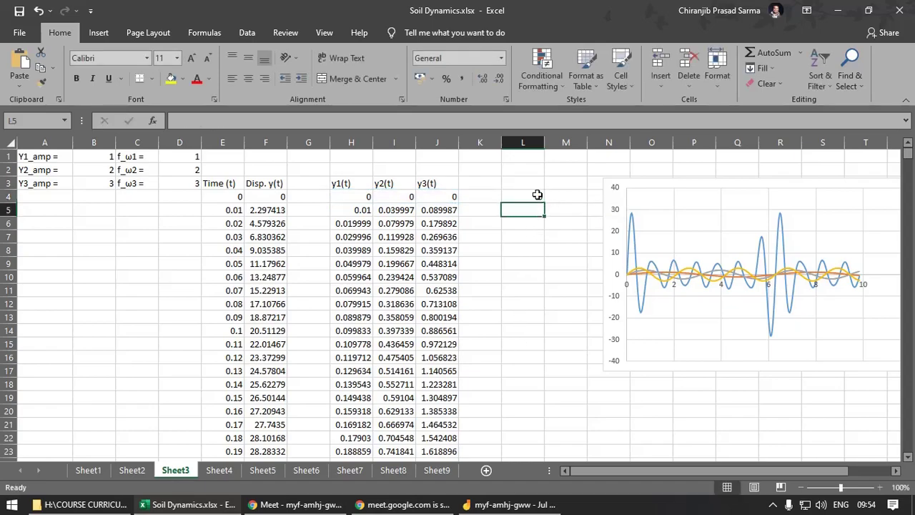
Fill the sum formula from L4 down to row 987.
click(536, 197)
drag(544, 203, 568, 418)
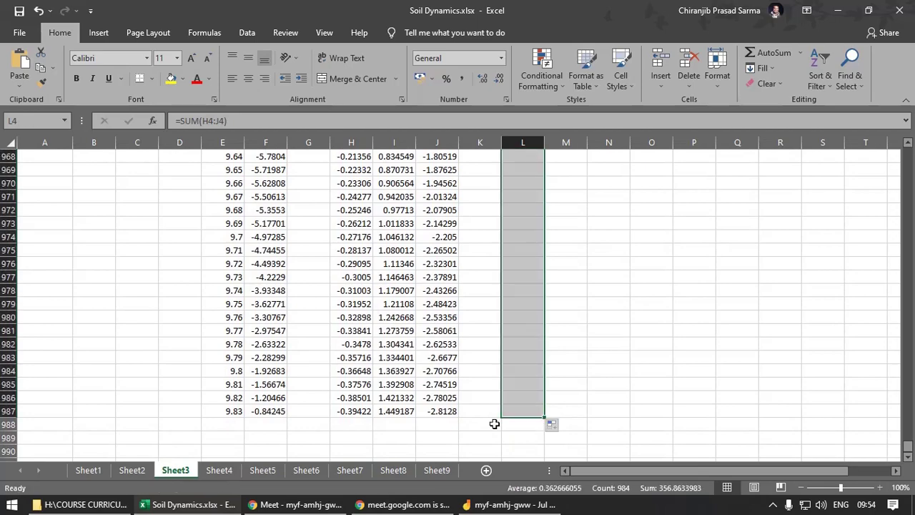
drag(910, 449, 906, 152)
click(565, 233)
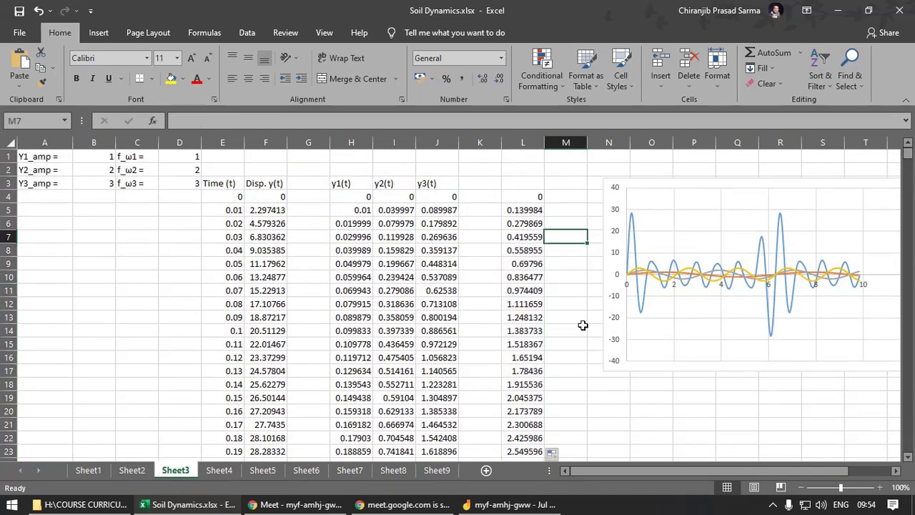
Add another series to the chart with the time values in E4:E987 as its X values.
right_click(658, 245)
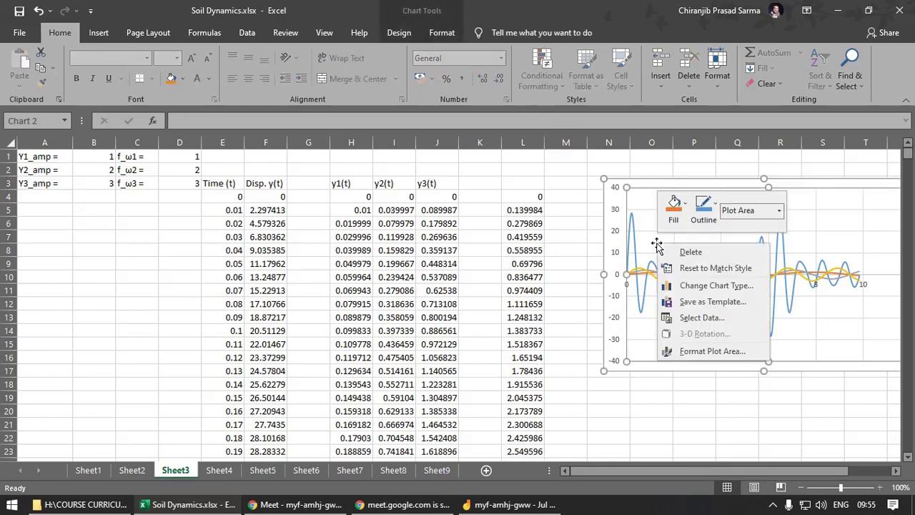
click(703, 318)
click(489, 219)
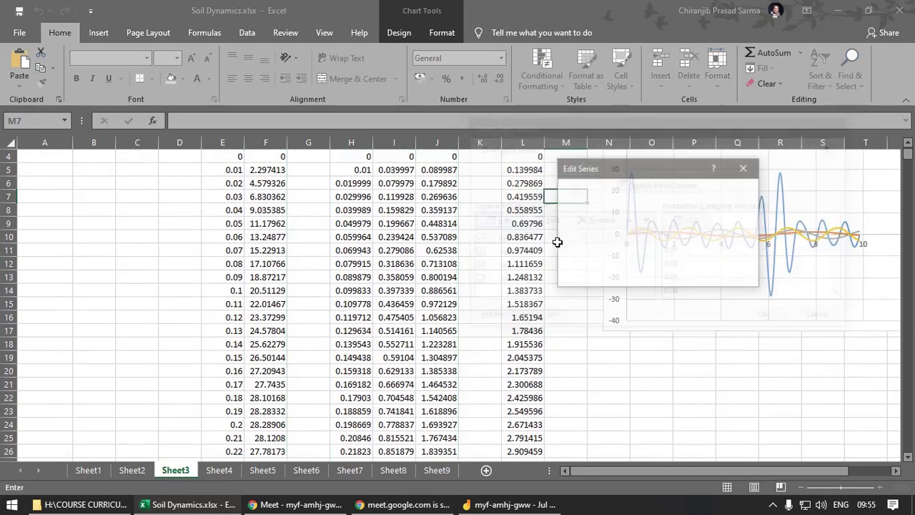
click(688, 227)
click(231, 160)
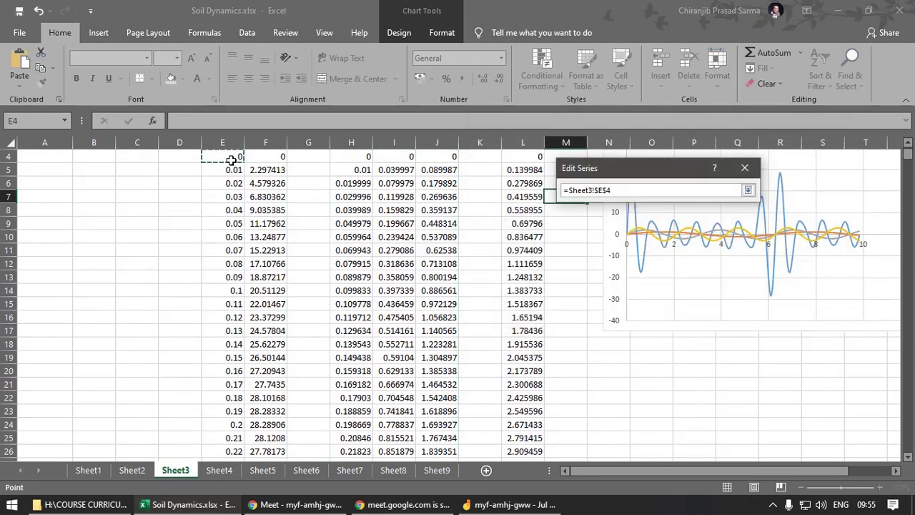
key(ctrl+shift+Down)
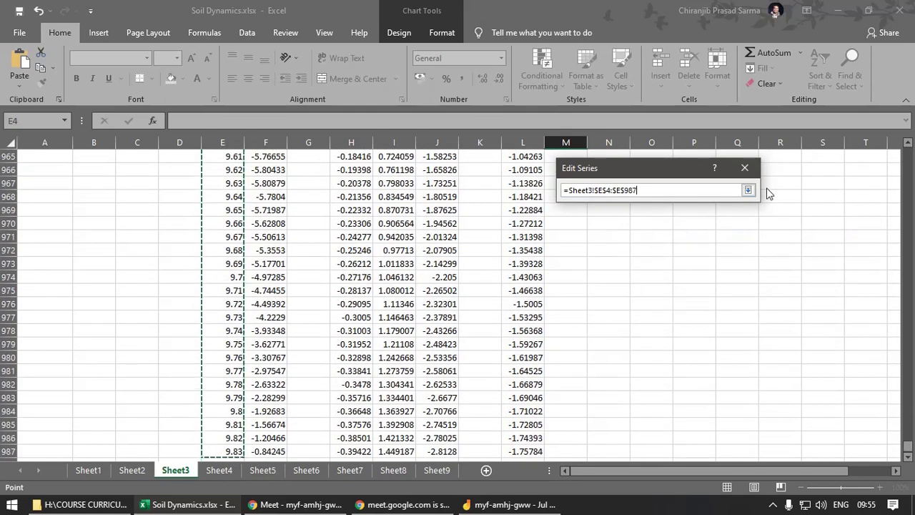
click(749, 190)
Set the series' Y values to the summed data in L4:L987 and apply the chart data changes.
click(685, 255)
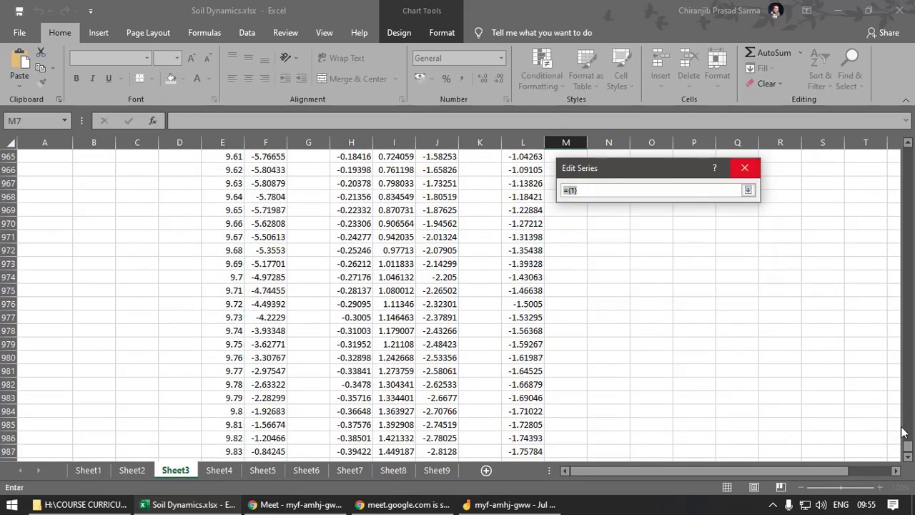
drag(907, 445, 908, 152)
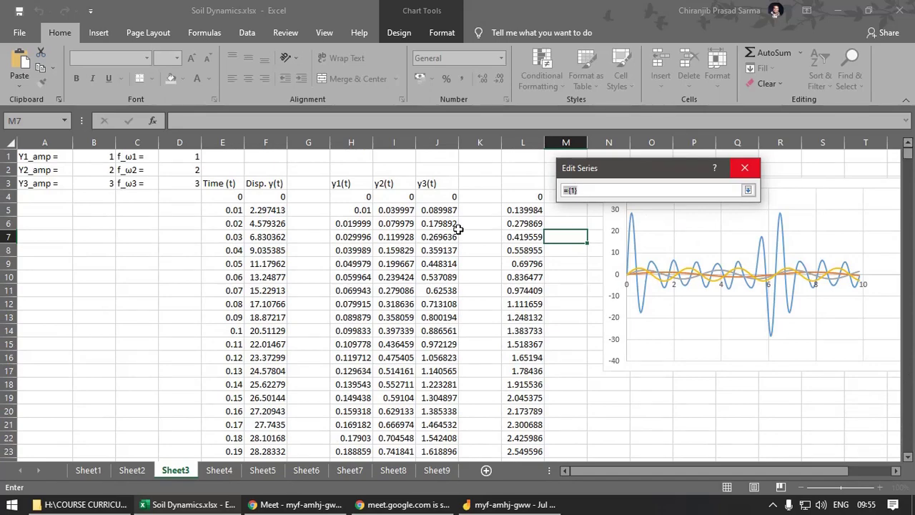
click(513, 196)
key(ctrl+shift+Down)
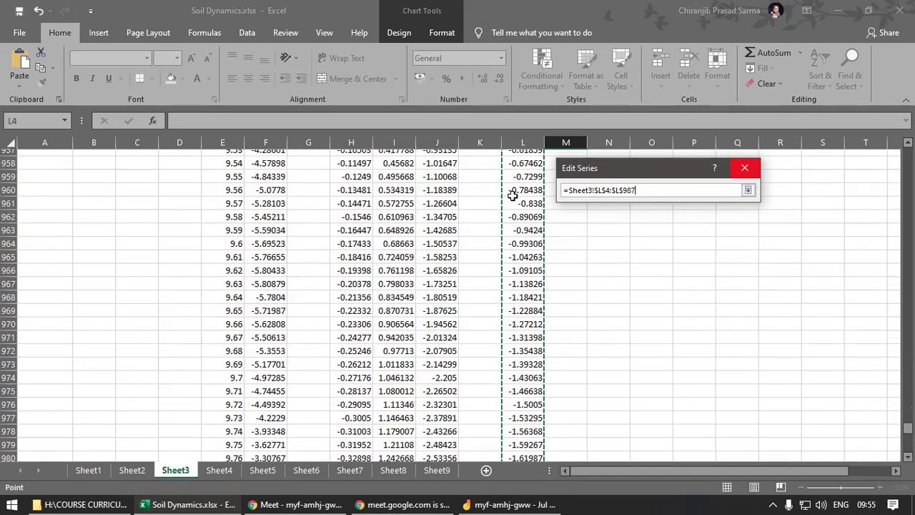
click(749, 191)
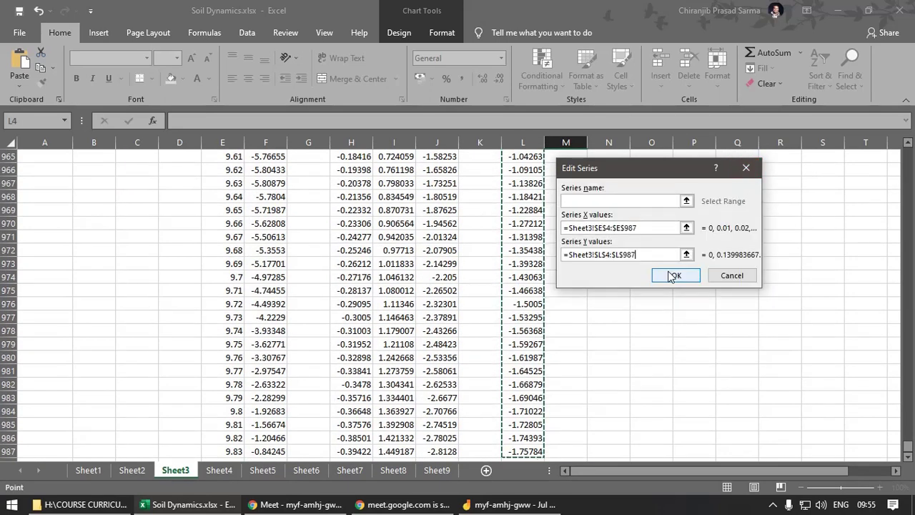
click(745, 277)
click(768, 318)
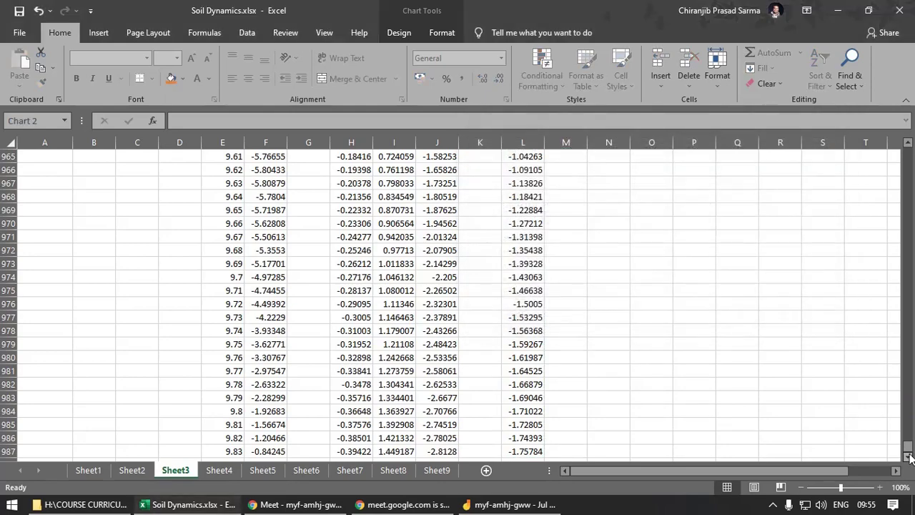
drag(907, 447, 906, 152)
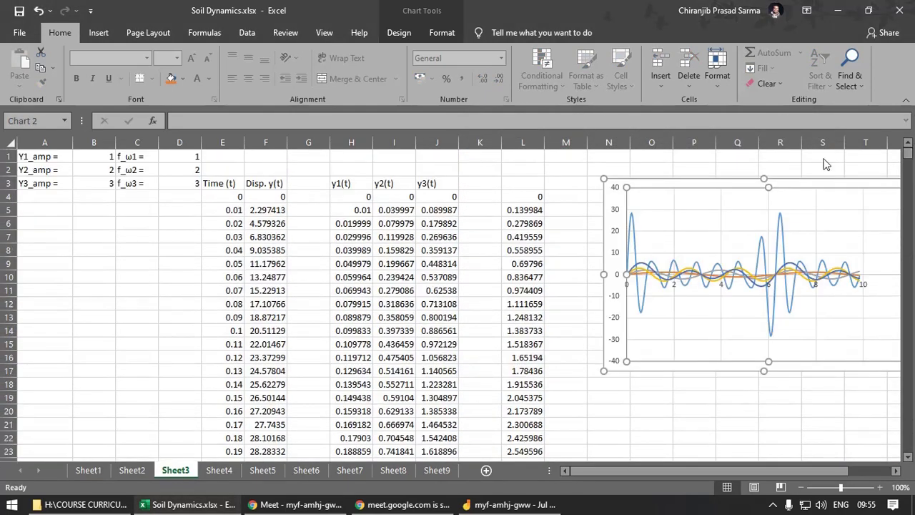
click(581, 260)
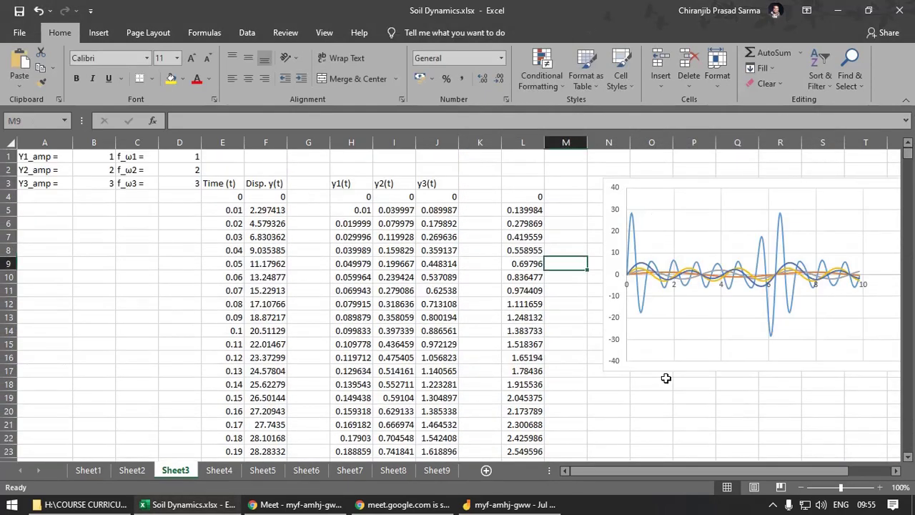
Check which curve plots the column L sums and move the chart right to start in column O.
click(762, 290)
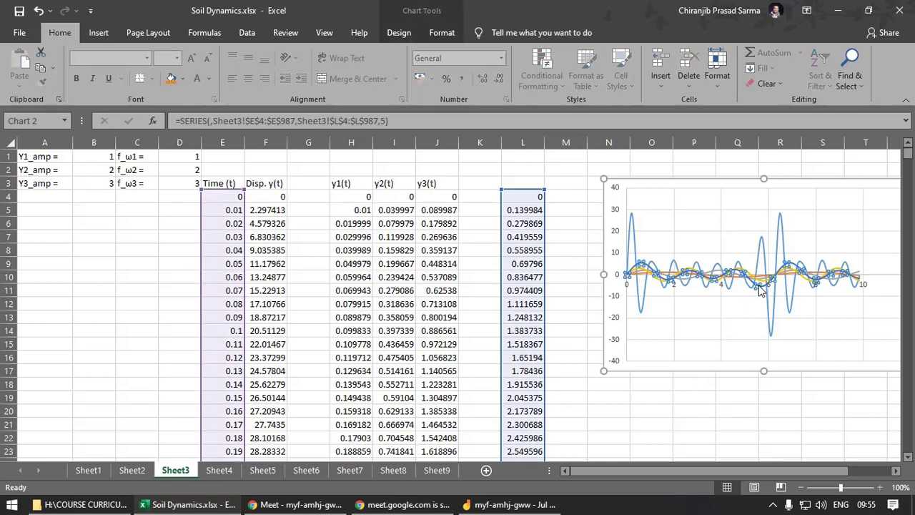
click(577, 283)
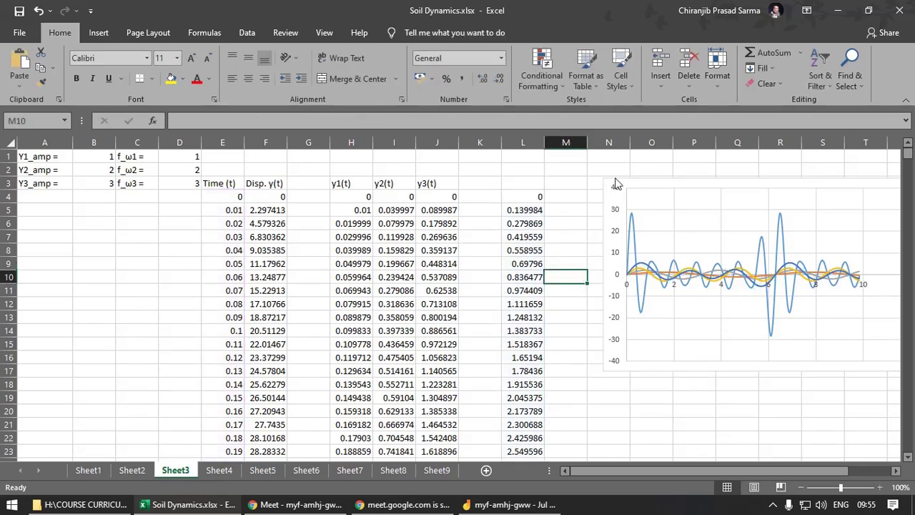
drag(610, 181, 661, 182)
click(569, 197)
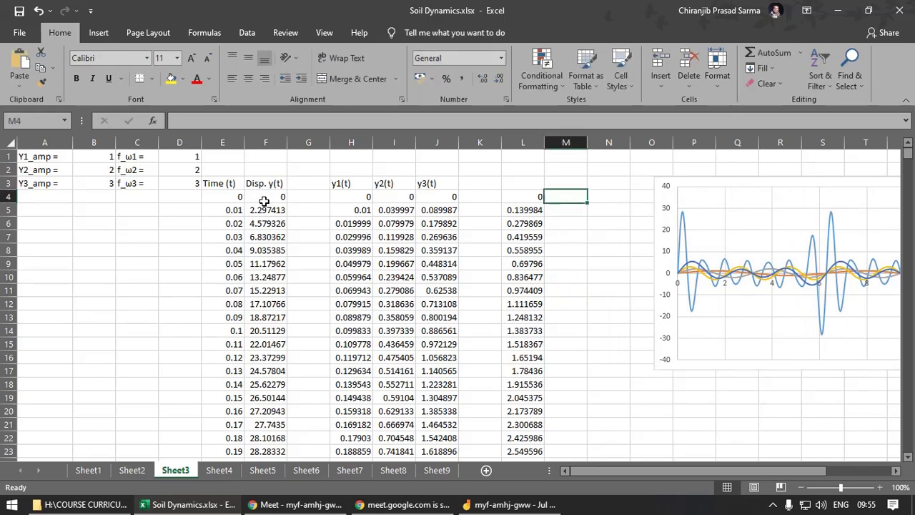
click(264, 197)
drag(265, 193, 266, 370)
click(308, 317)
drag(530, 198, 530, 331)
click(580, 281)
Enter the squared difference between displacement and wave sum, =(F4-L4)^2, in cell M4.
click(557, 195)
text(=)
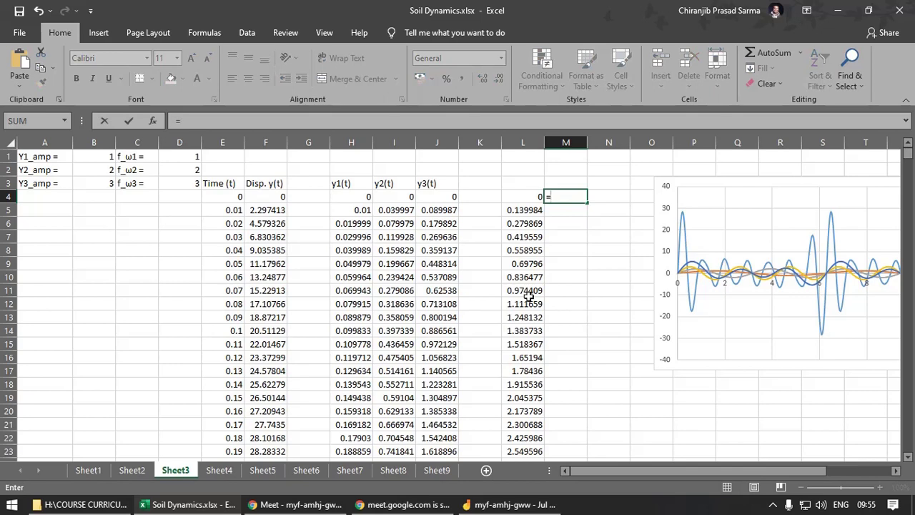
click(271, 196)
text(-)
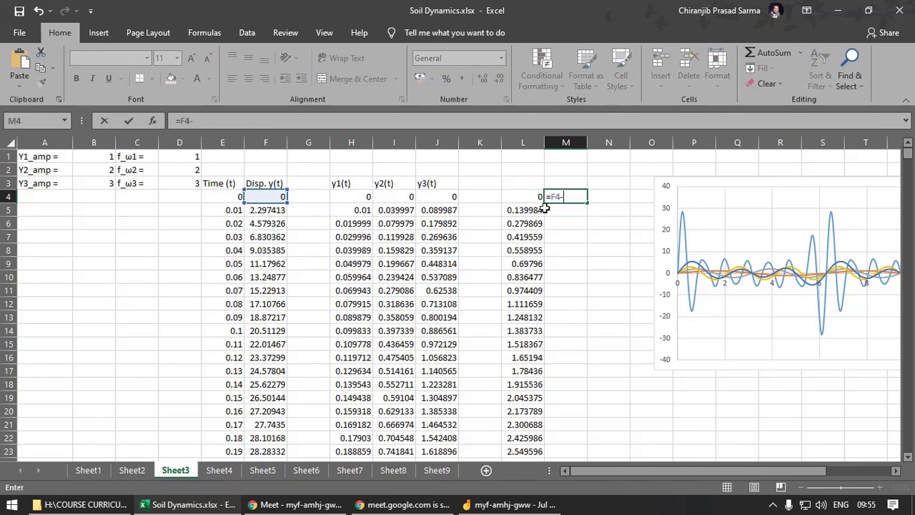
click(521, 198)
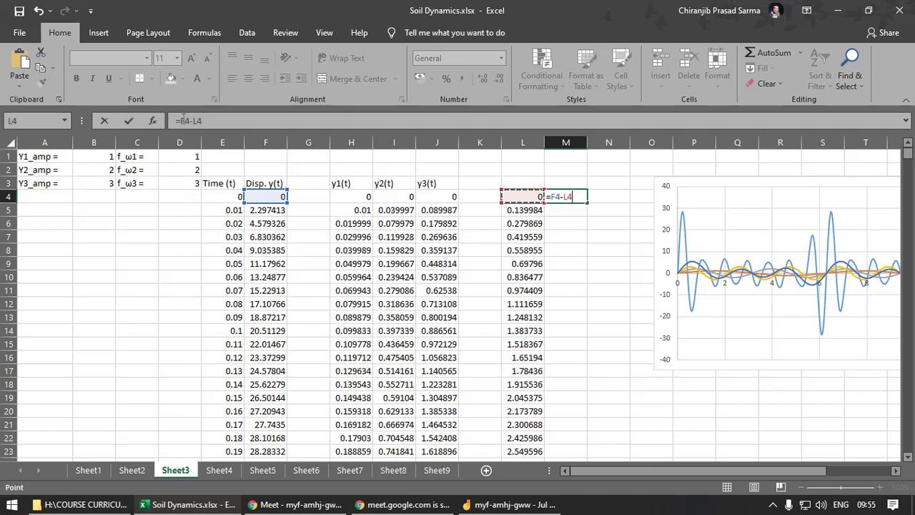
click(183, 120)
text(()
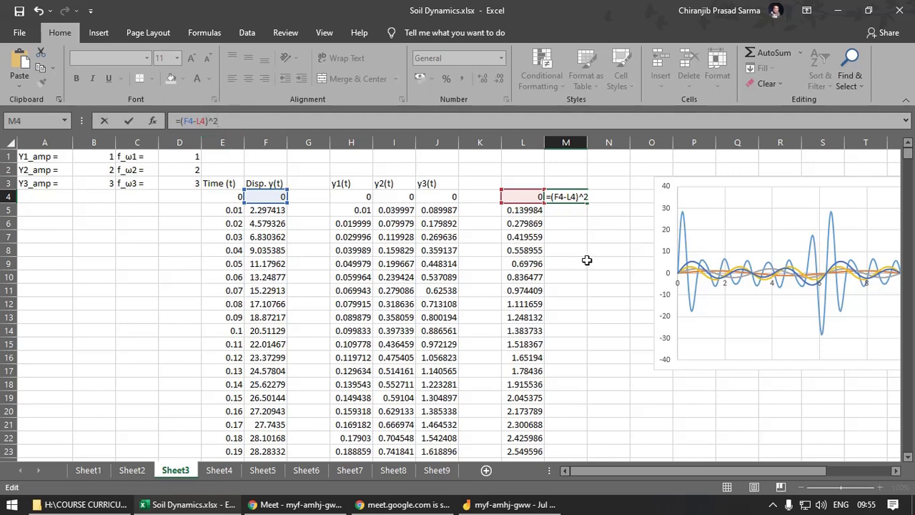
key(Return)
Fill the squared-difference formula from M4 down to row 987.
click(576, 198)
double_click(588, 203)
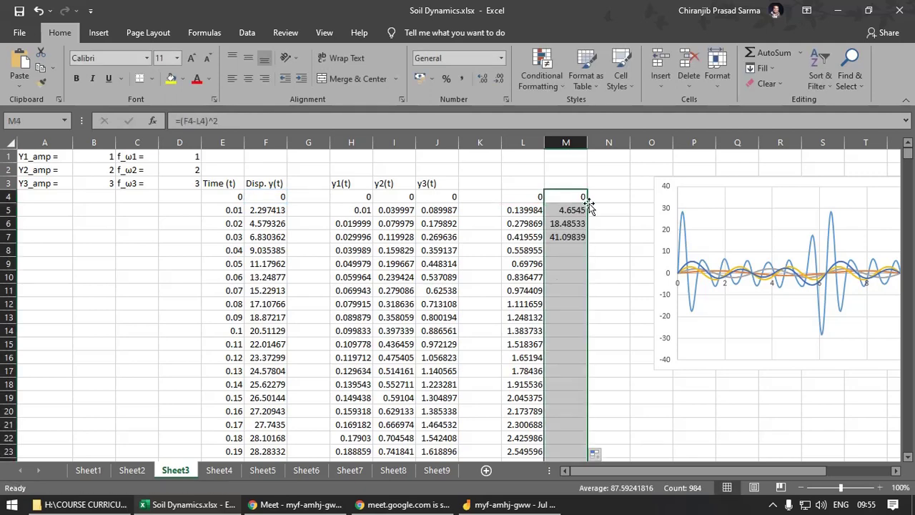
scroll(619, 272, down, 6)
scroll(620, 274, up, 6)
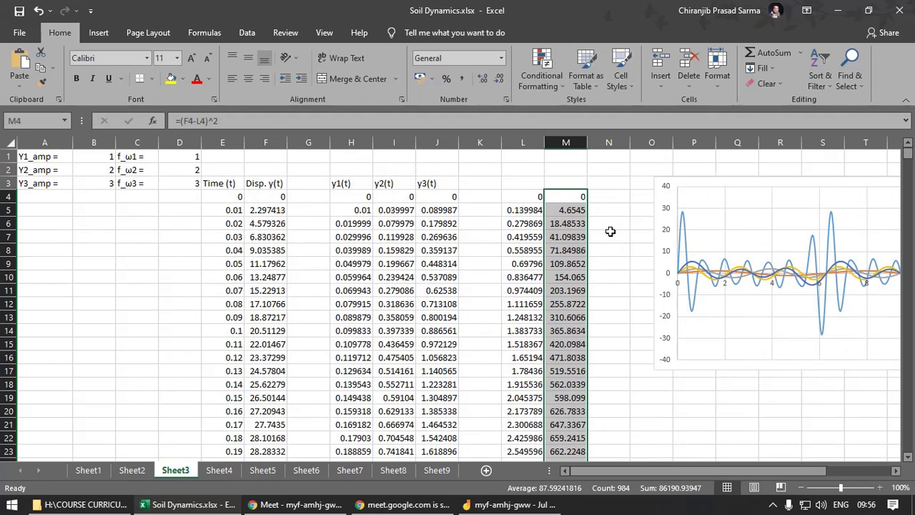
Total the squared differences in cell M1 with =SUM(M4:M987).
click(566, 159)
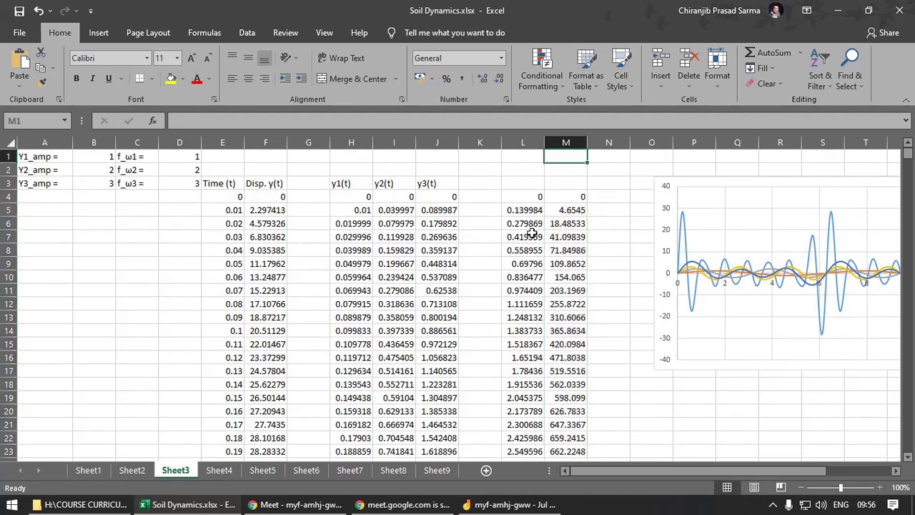
text(=)
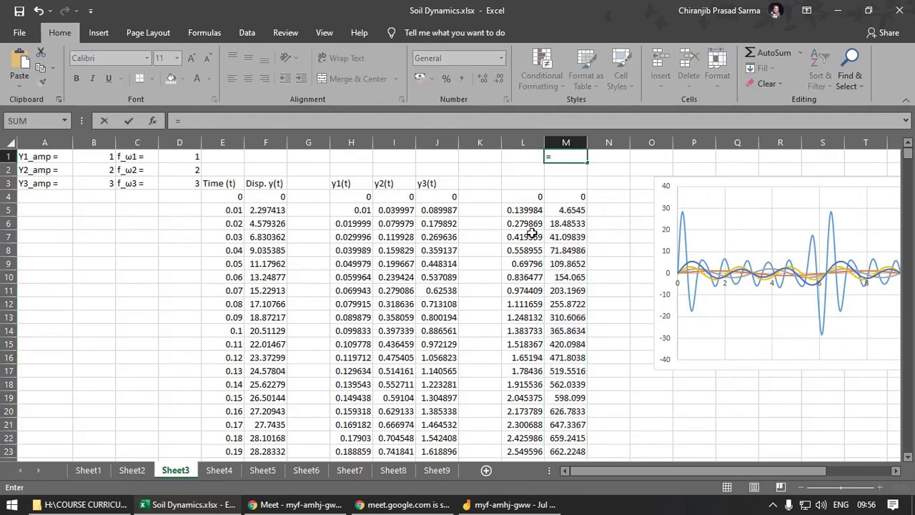
text(sum)
key(Tab)
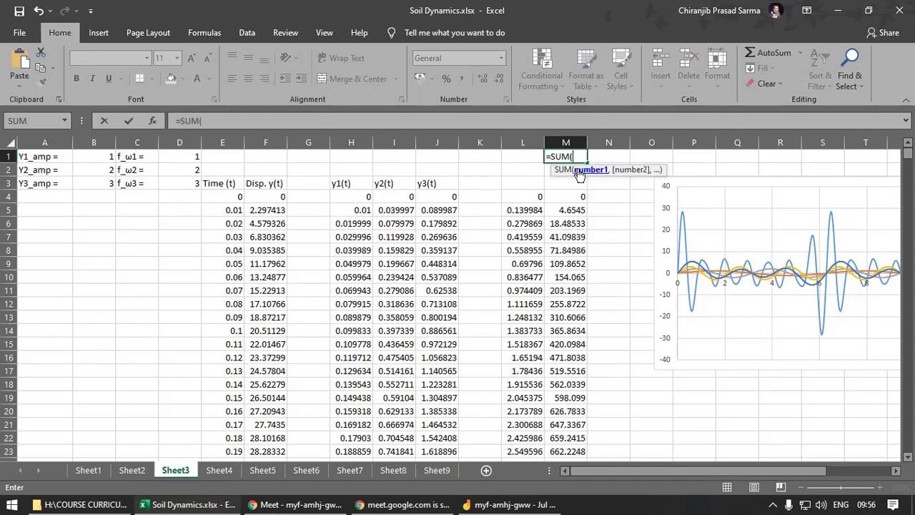
click(572, 196)
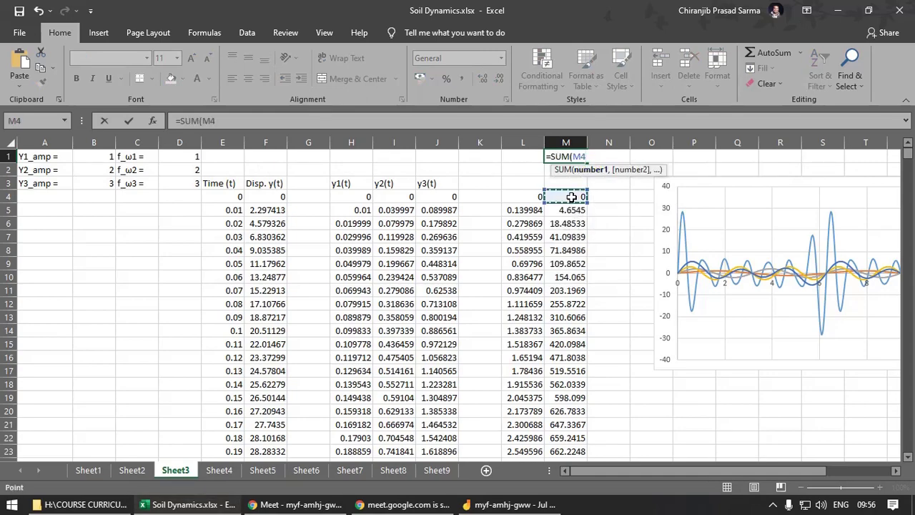
key(ctrl+shift+Down)
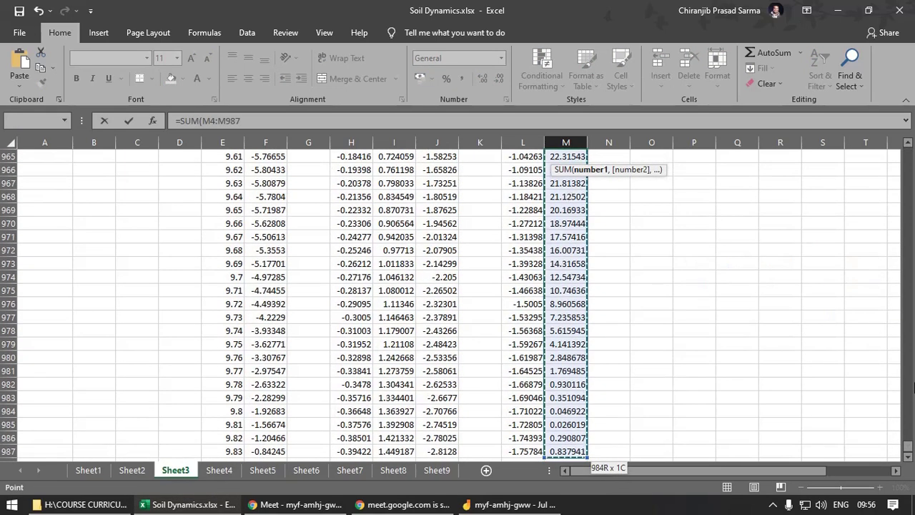
drag(909, 449, 908, 152)
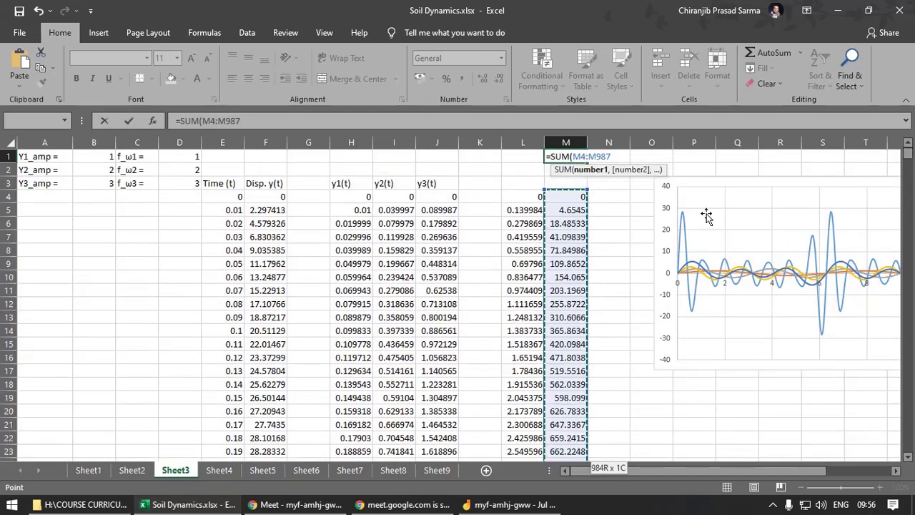
key(Return)
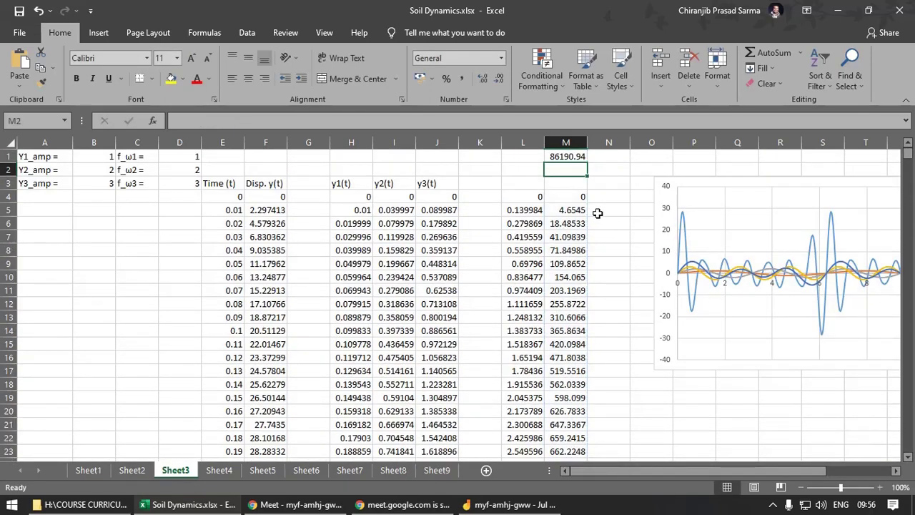
Review the total in M1 together with the displacement values in column F and the squared differences in column M.
click(567, 157)
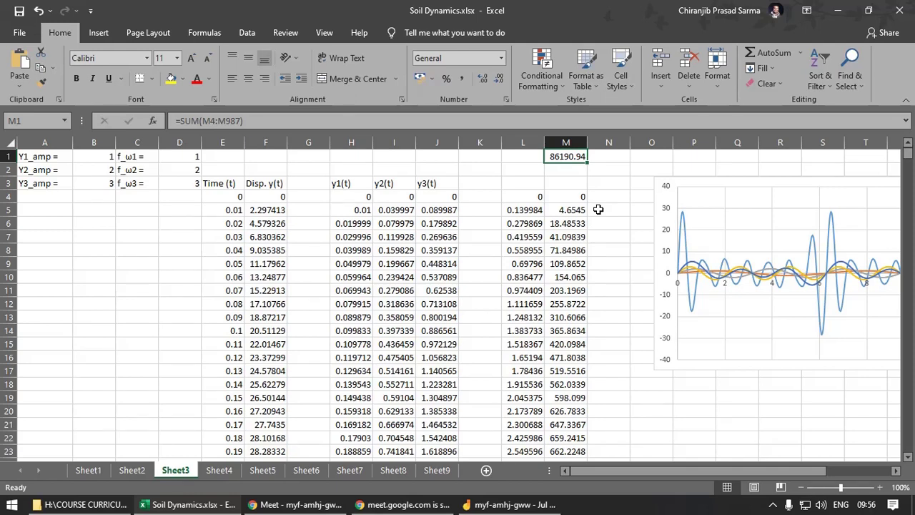
click(266, 210)
drag(268, 198, 277, 297)
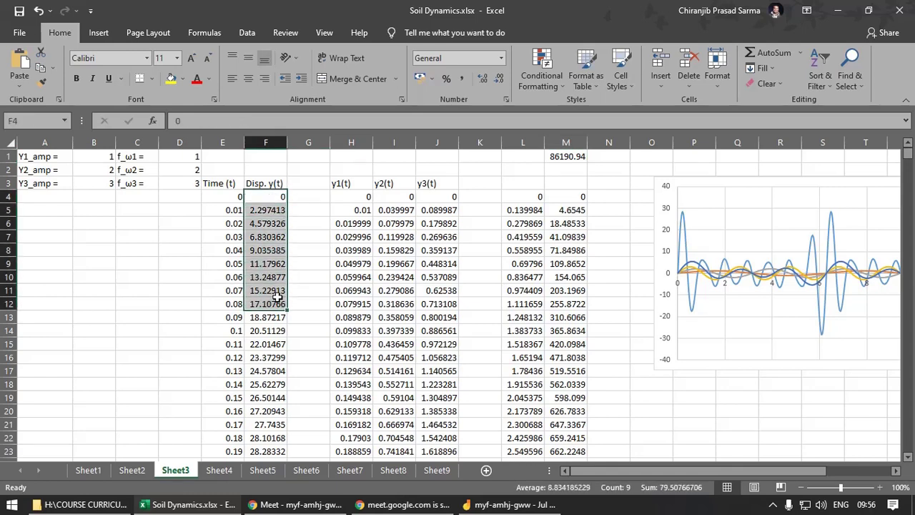
drag(565, 202, 572, 306)
click(612, 290)
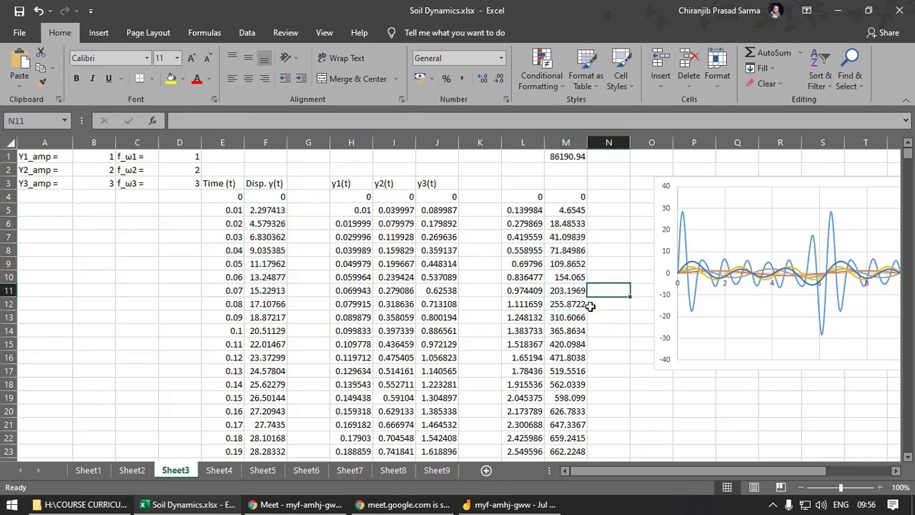
click(624, 202)
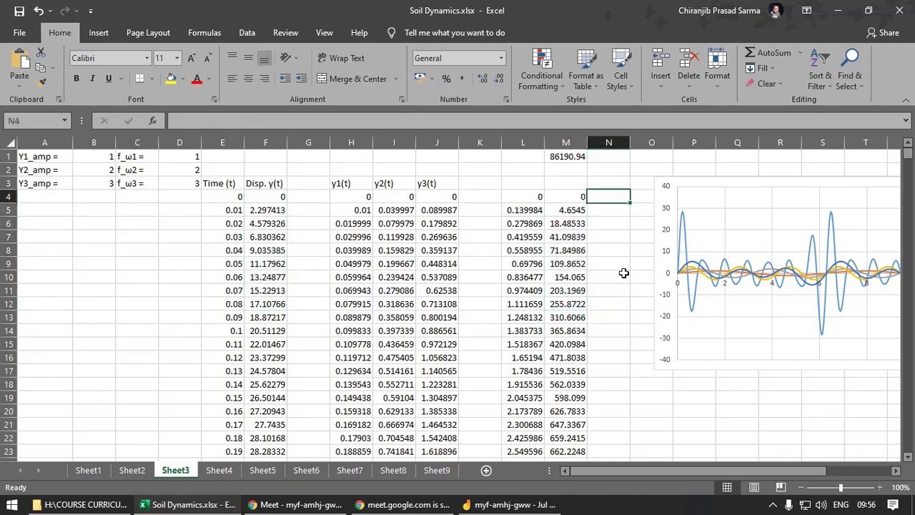
click(248, 33)
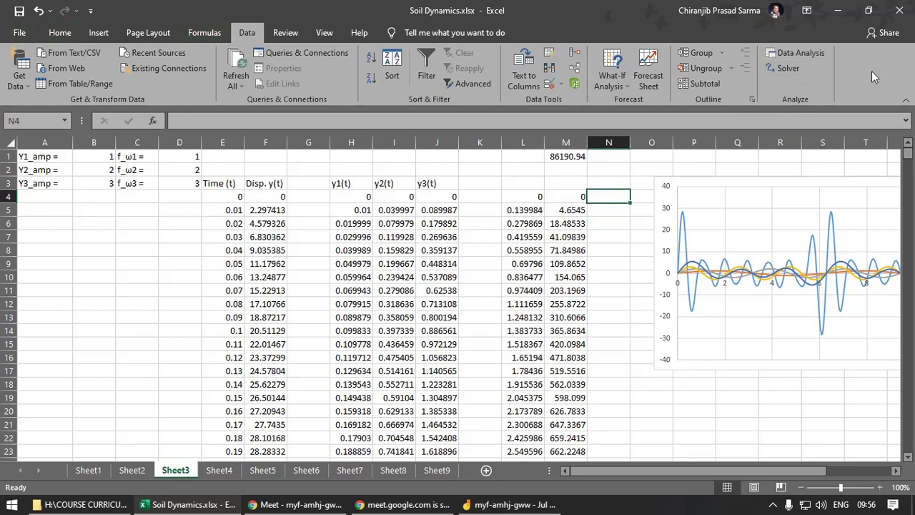
click(59, 36)
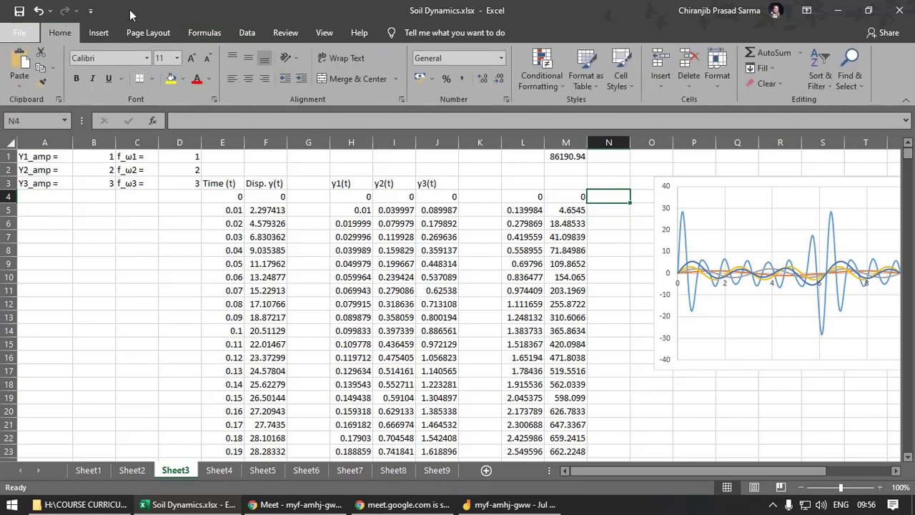
click(19, 32)
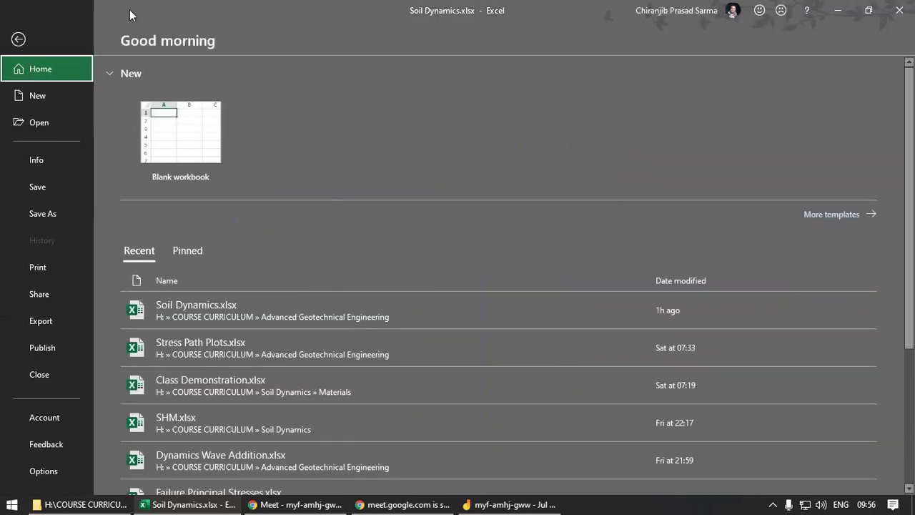
click(57, 469)
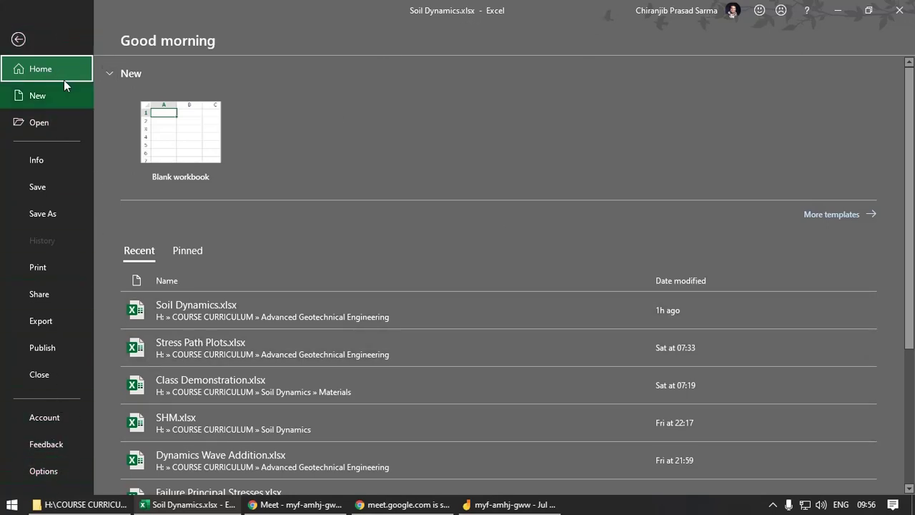
click(16, 41)
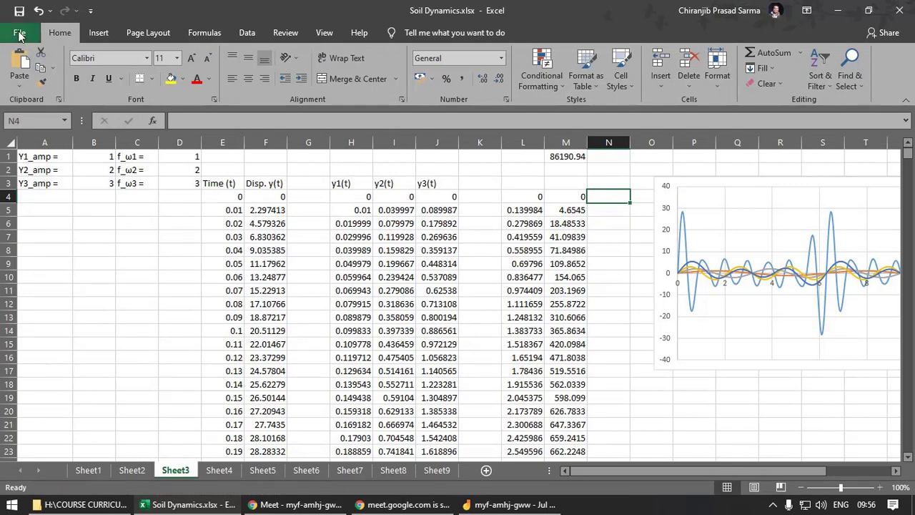
Open the add-ins page of the program options and view the details of the Solver Add-in.
click(19, 33)
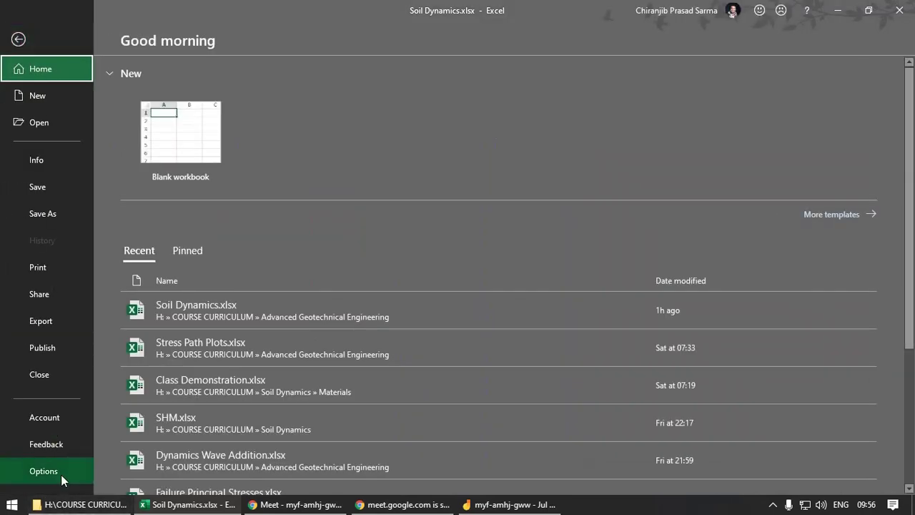
key(Escape)
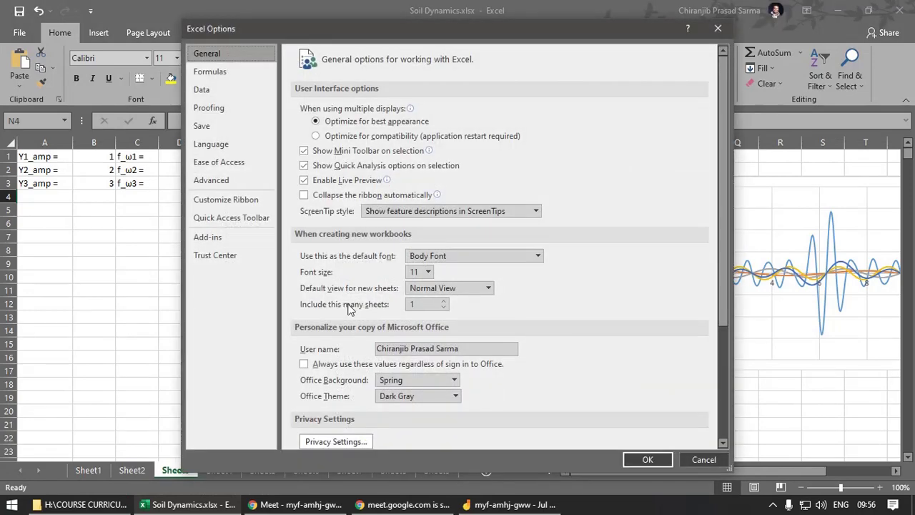
click(228, 241)
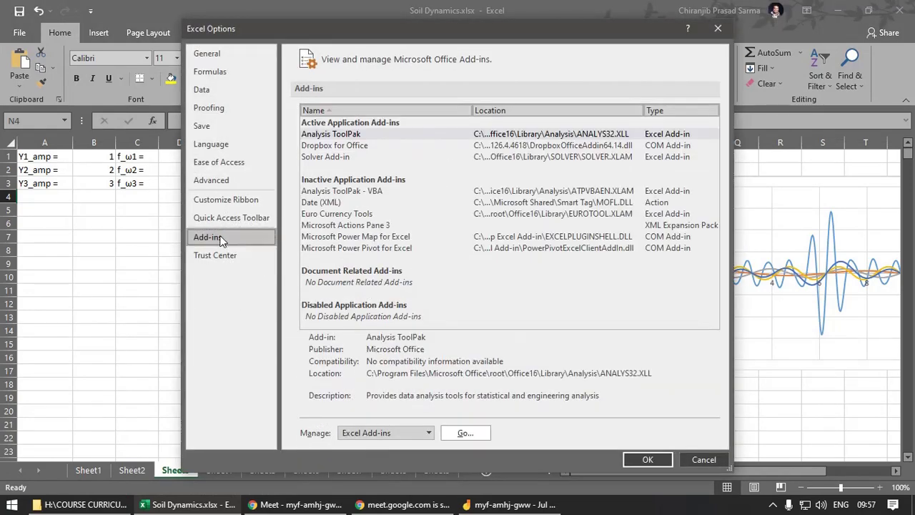
click(337, 159)
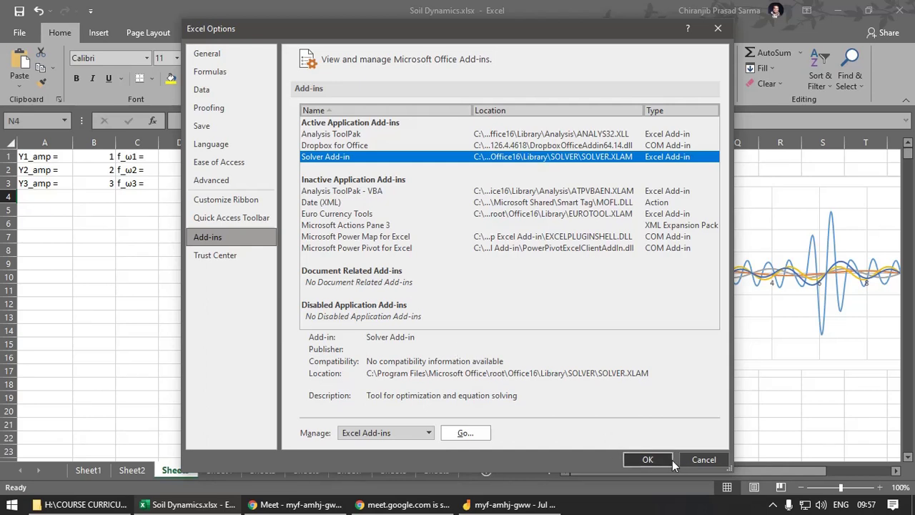
Manage the Excel add-ins and apply the selection with Analysis ToolPak and Solver Add-in enabled.
click(472, 436)
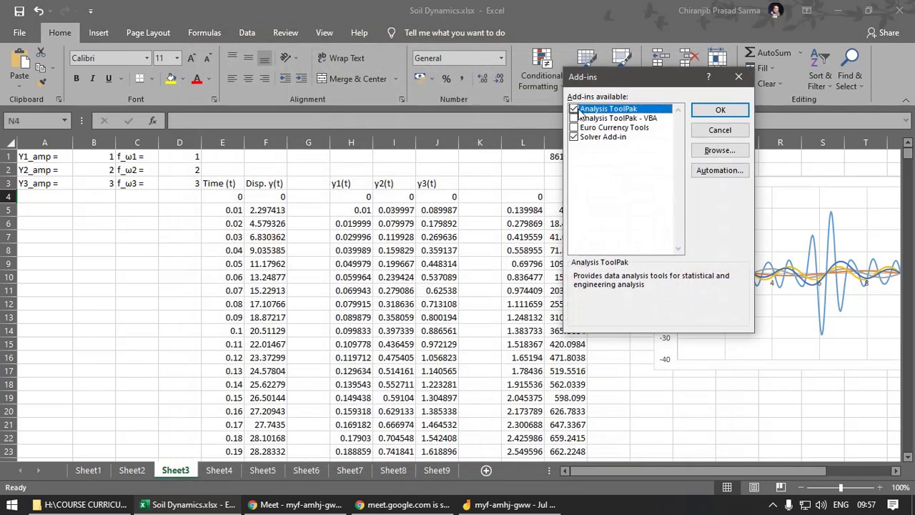
click(573, 107)
drag(615, 80, 522, 84)
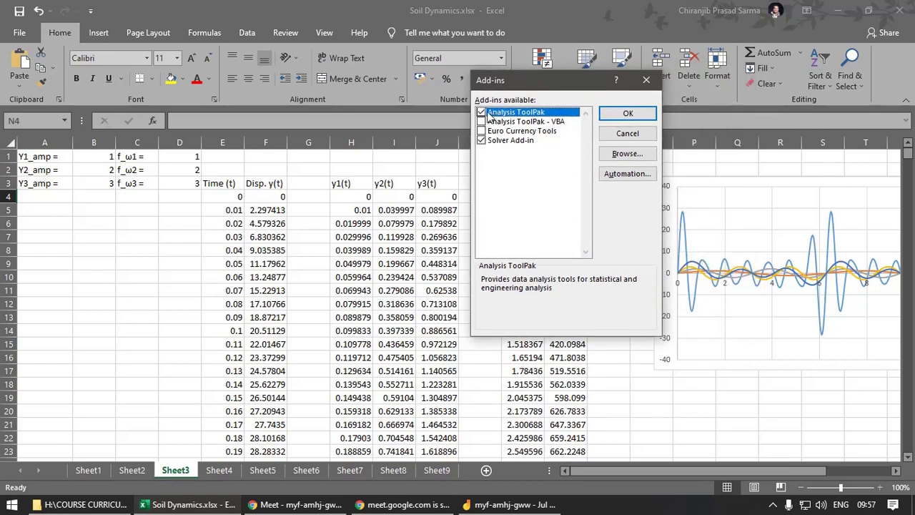
click(482, 141)
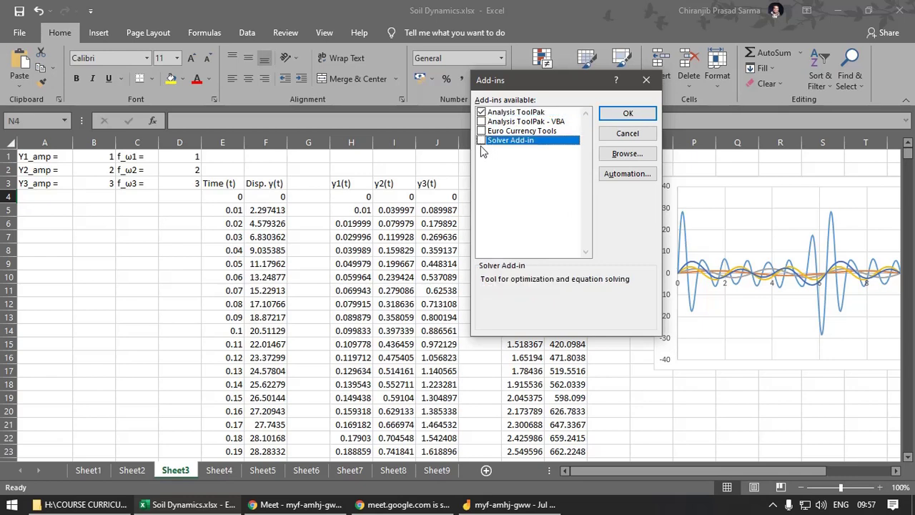
click(481, 142)
click(481, 113)
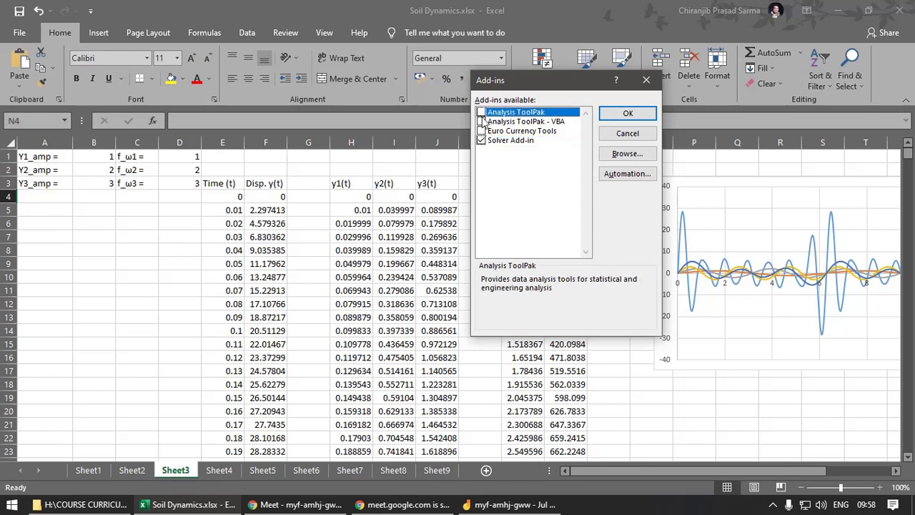
click(482, 113)
click(628, 114)
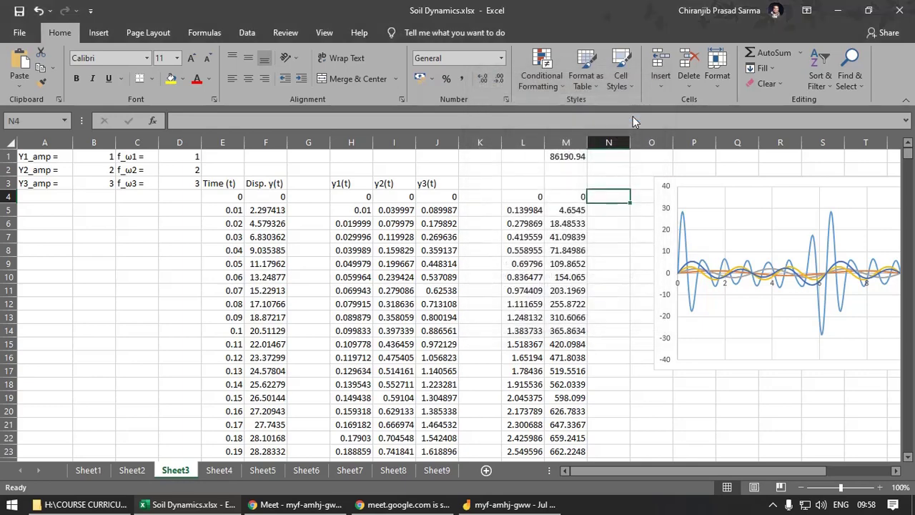
Start Solver and set the objective to minimize the total squared difference in cell M1.
click(561, 200)
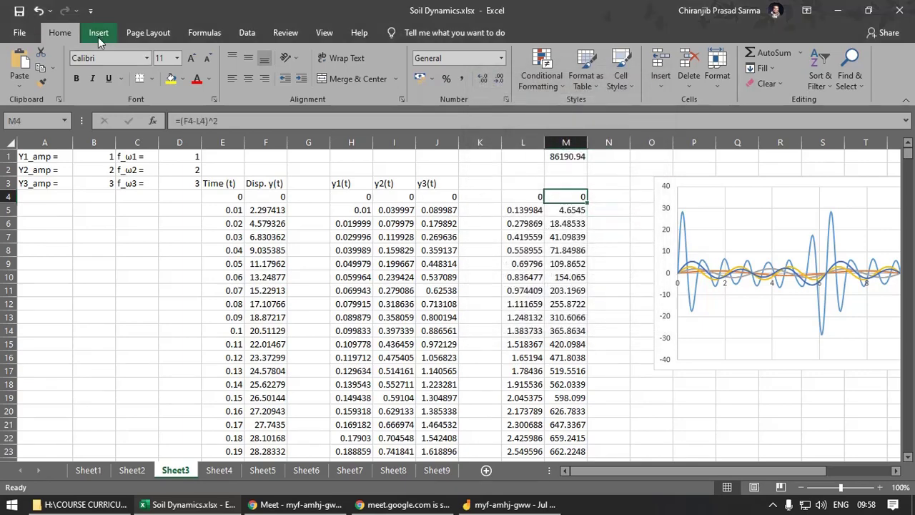
click(250, 35)
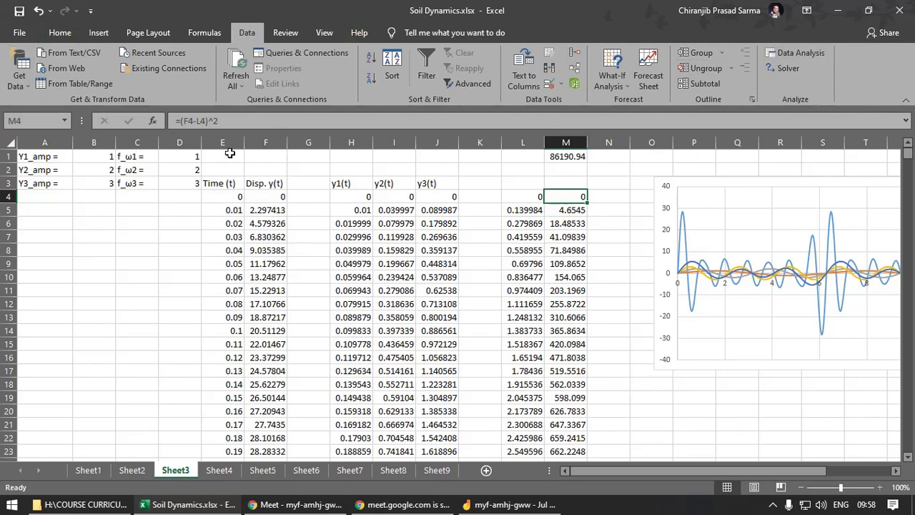
click(793, 72)
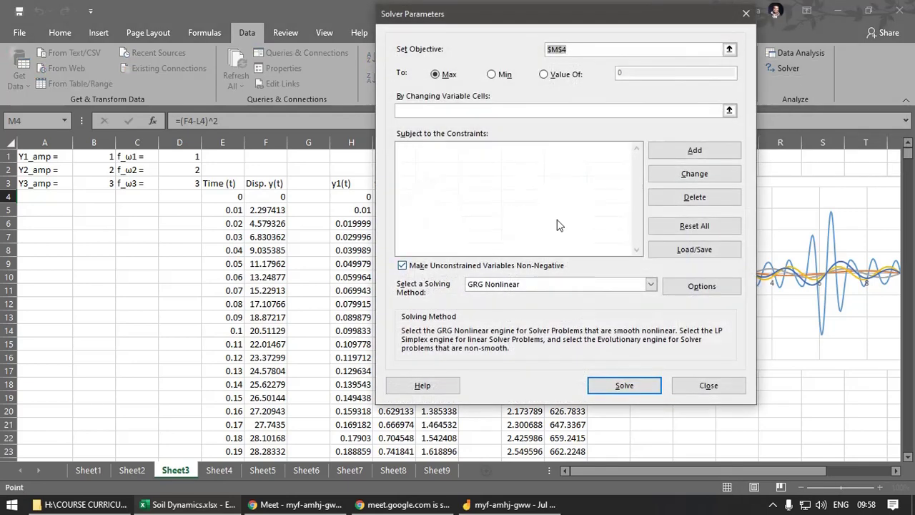
drag(520, 21, 398, 107)
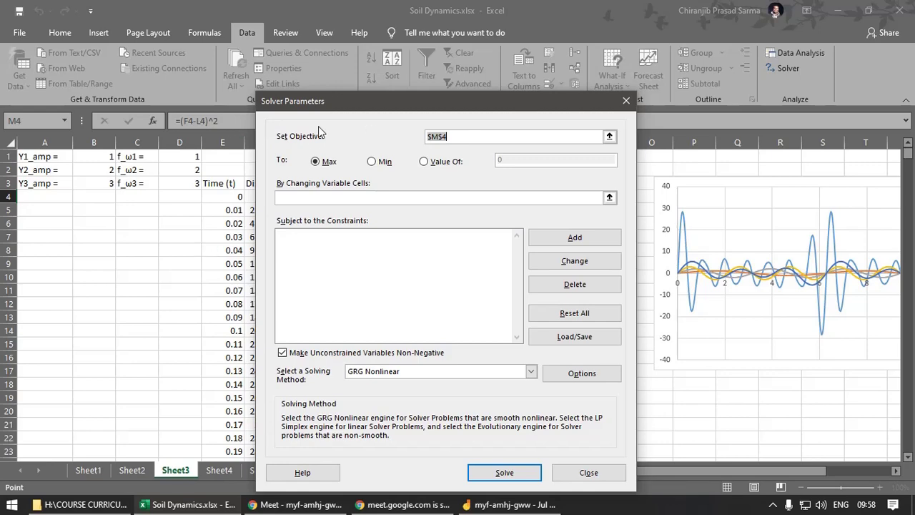
drag(360, 114, 219, 211)
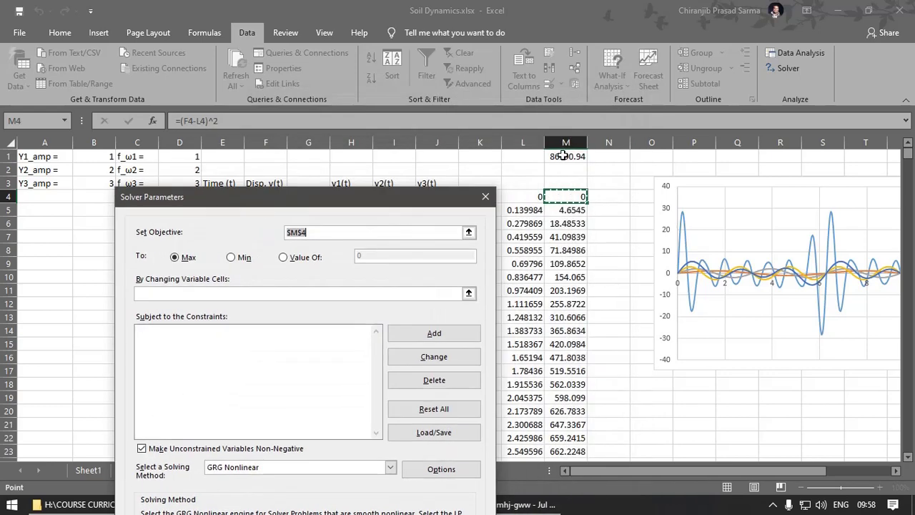
click(565, 155)
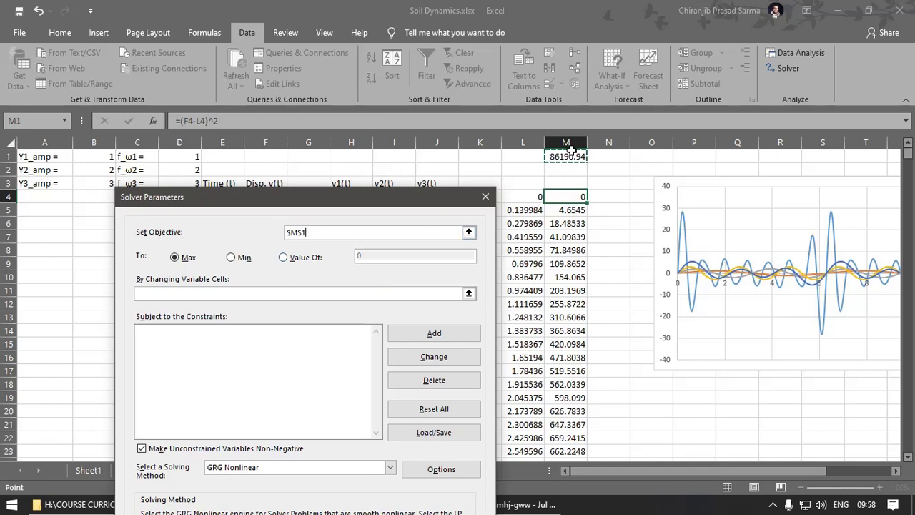
click(234, 258)
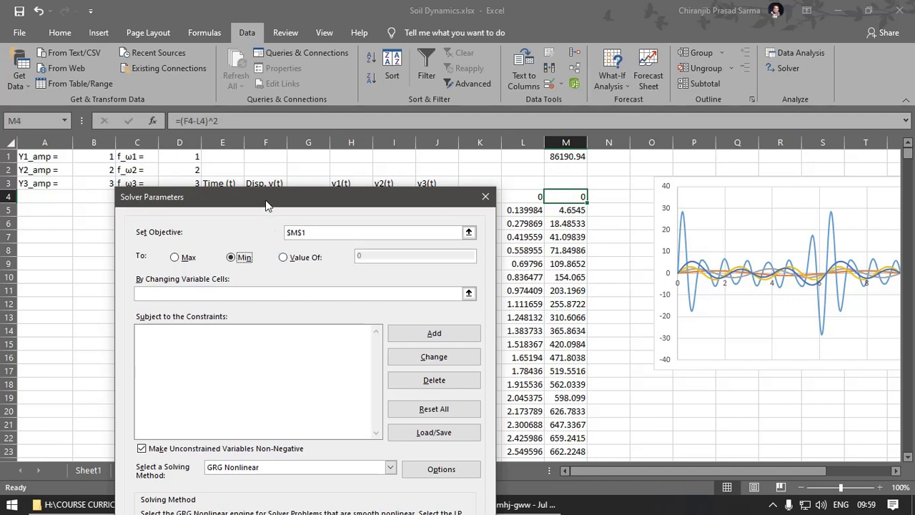
Set the changing variable cells to $B$1:$B$3,$D$1:$D$3 and solve with the GRG Nonlinear method.
drag(266, 201, 349, 185)
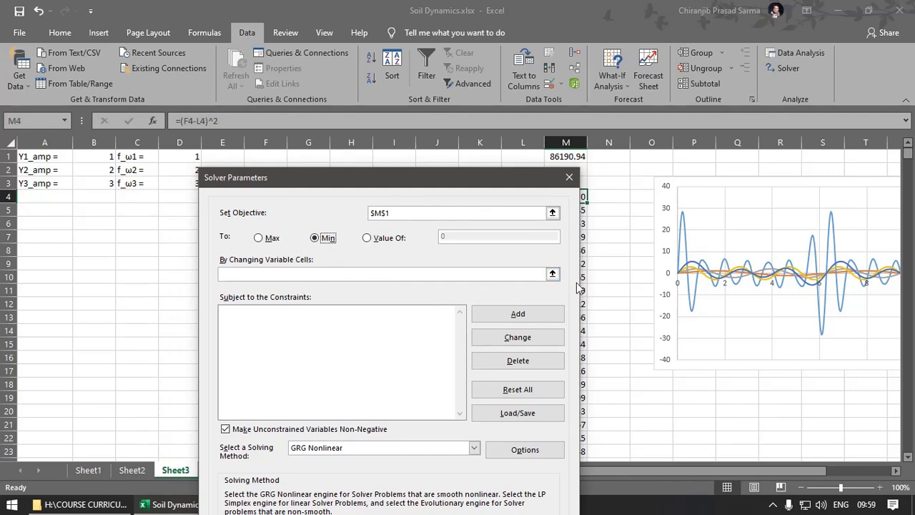
click(553, 274)
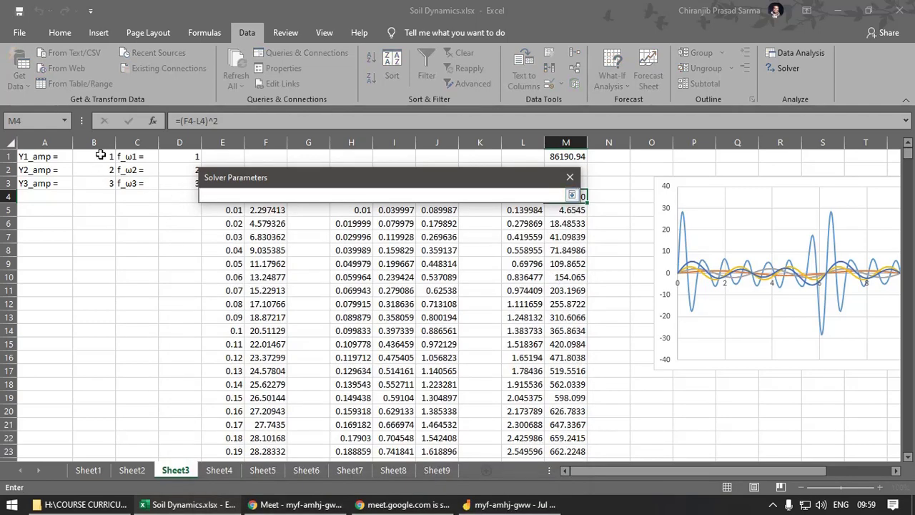
drag(100, 155, 98, 183)
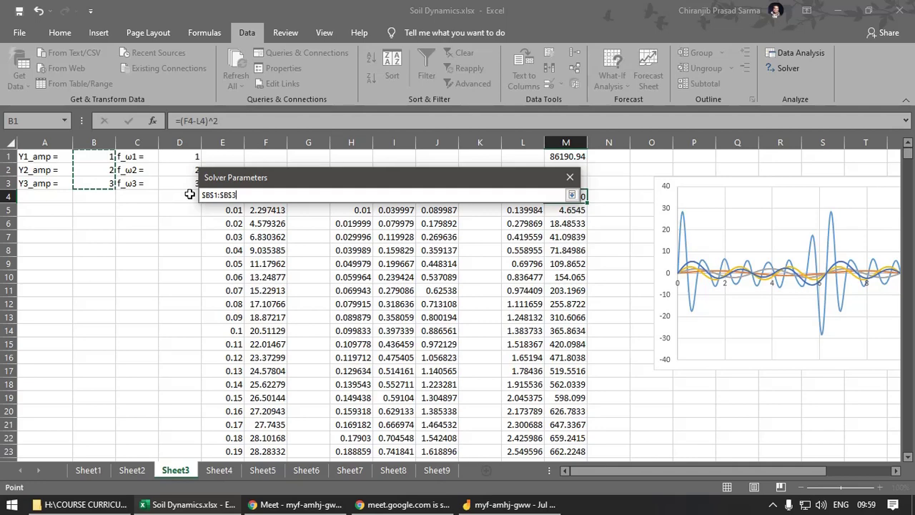
drag(186, 157, 188, 185)
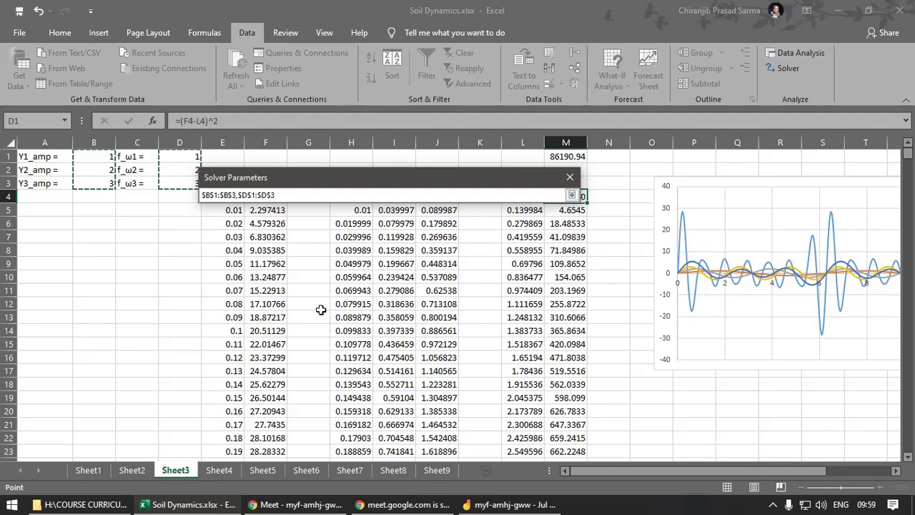
drag(331, 176, 219, 286)
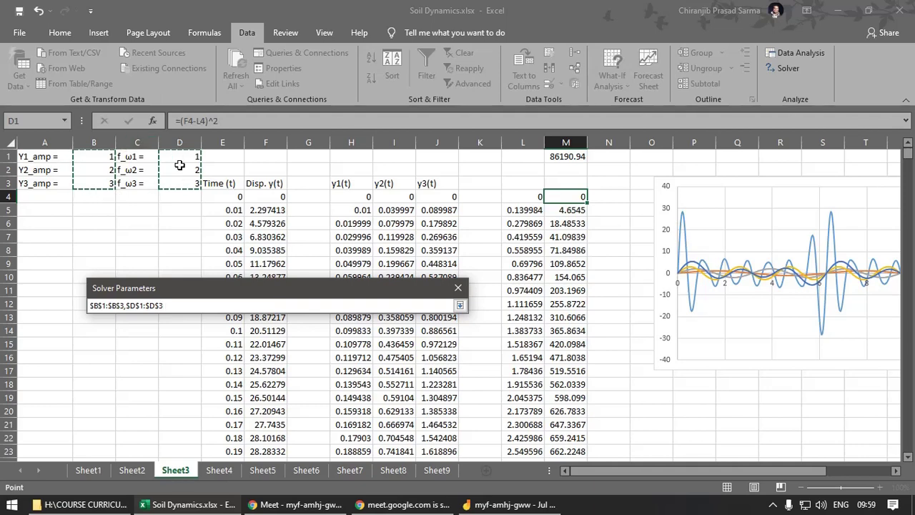
click(460, 306)
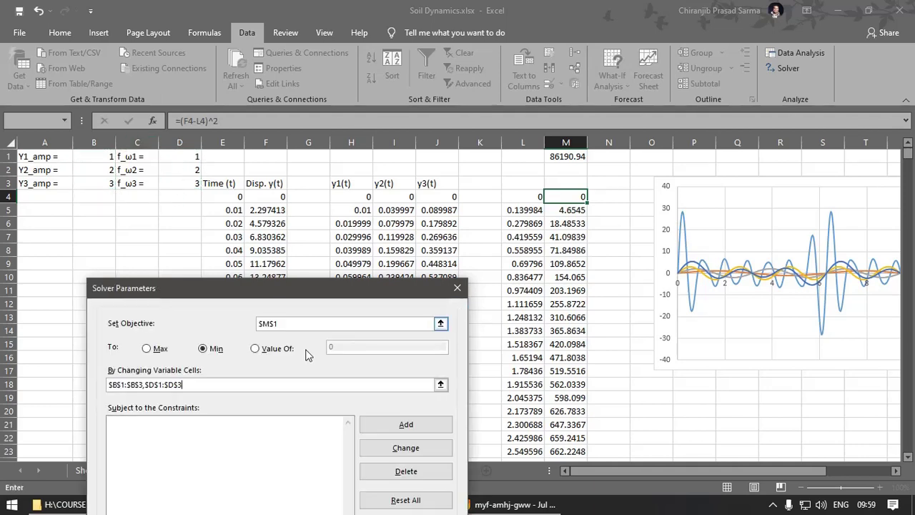
drag(227, 297, 262, 121)
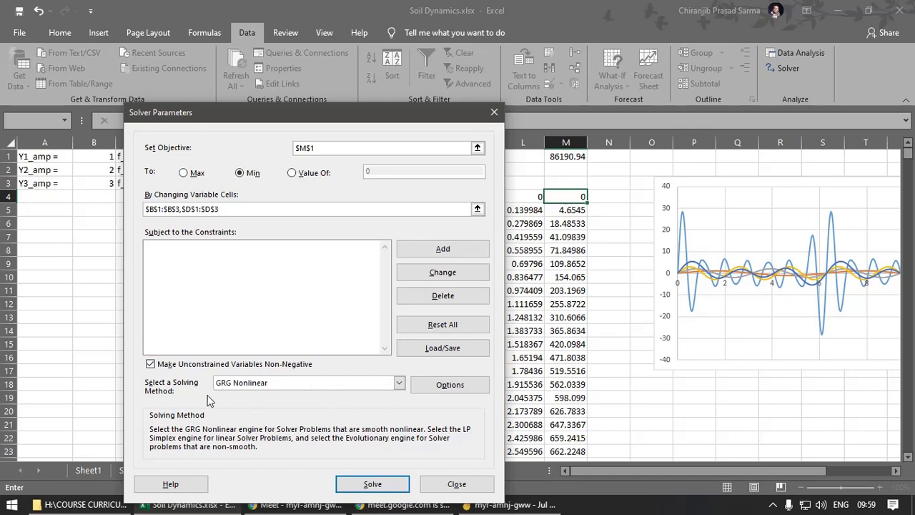
click(387, 487)
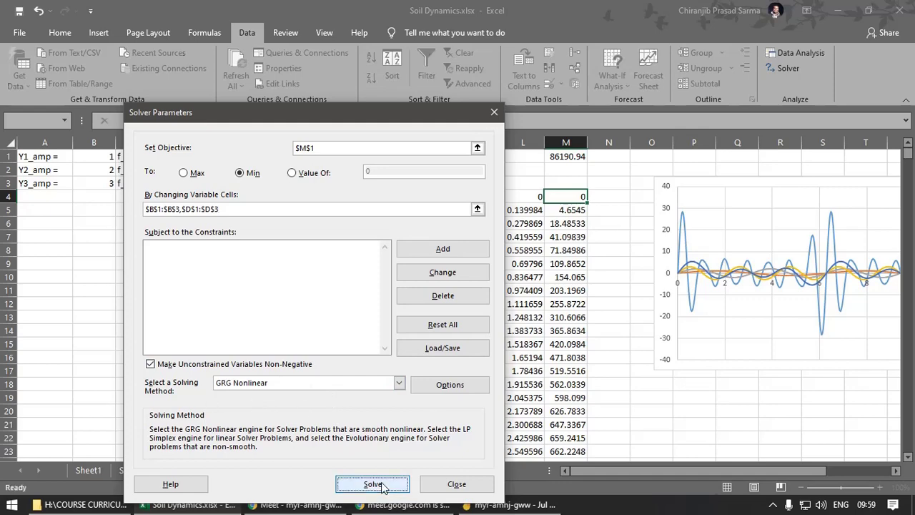
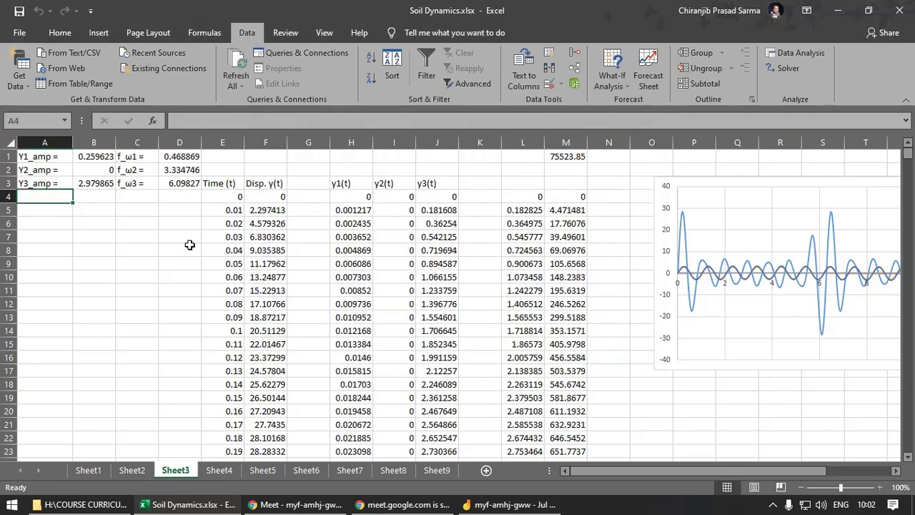
Examine the fitted sum curve in the chart and the component wave columns y1(t), y2(t) and y3(t).
click(725, 279)
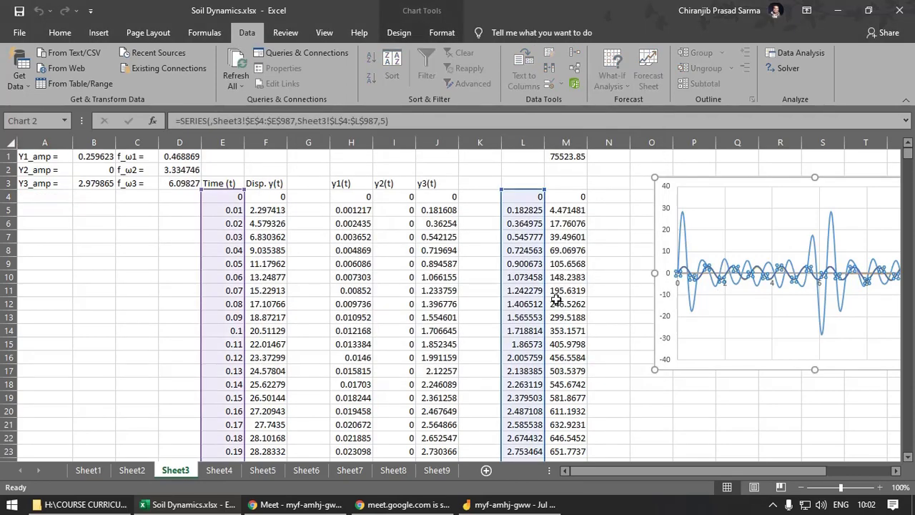
click(102, 259)
key(Up)
key(Right)
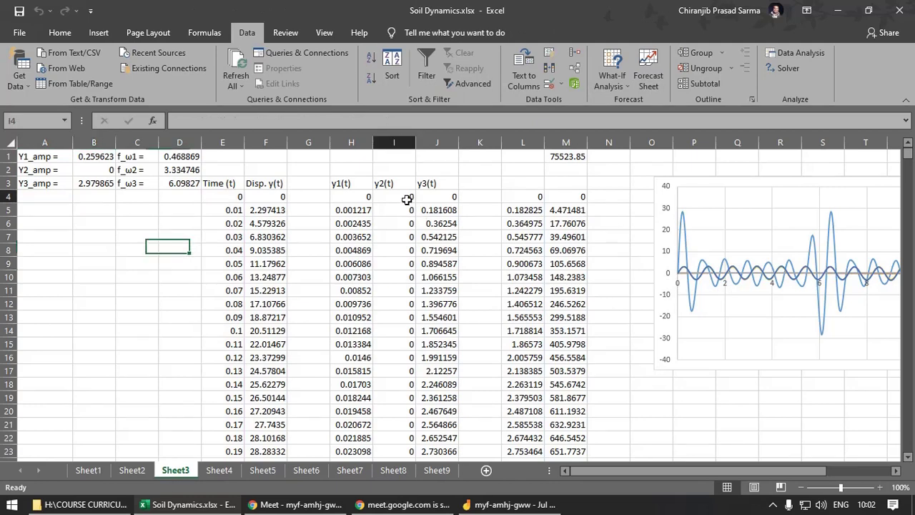
click(34, 200)
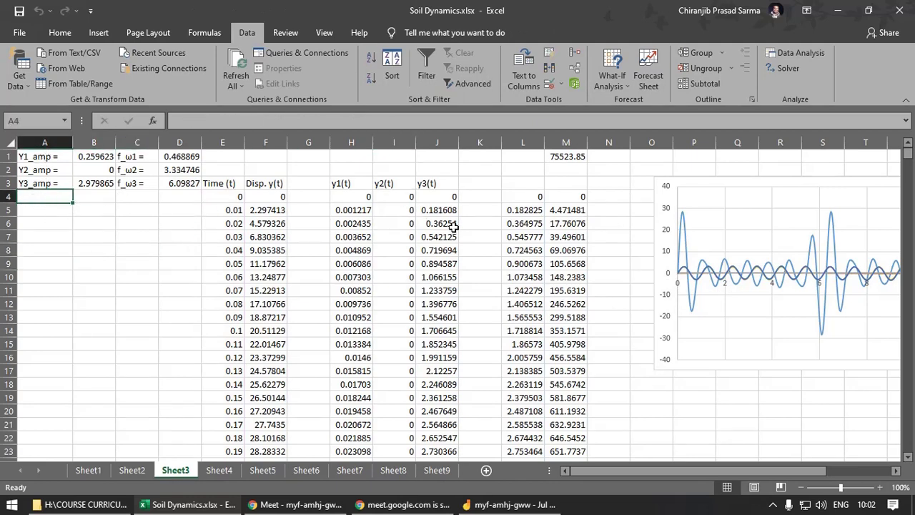
click(354, 185)
click(393, 183)
click(437, 183)
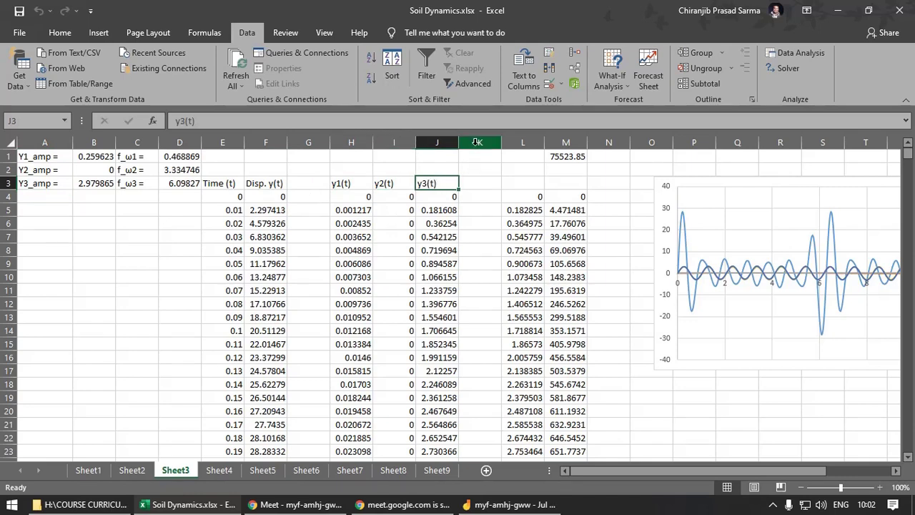
Insert three blank columns at column K, directly after the y3(t) column.
click(474, 143)
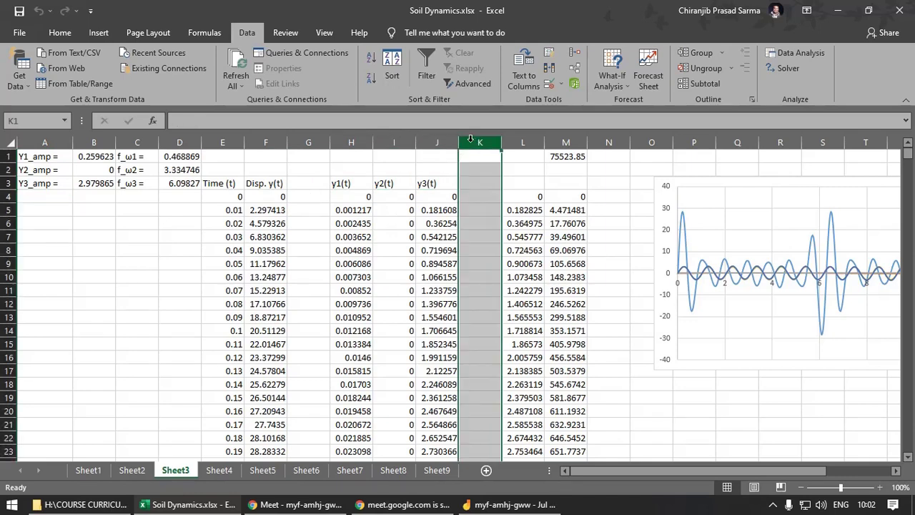
right_click(471, 139)
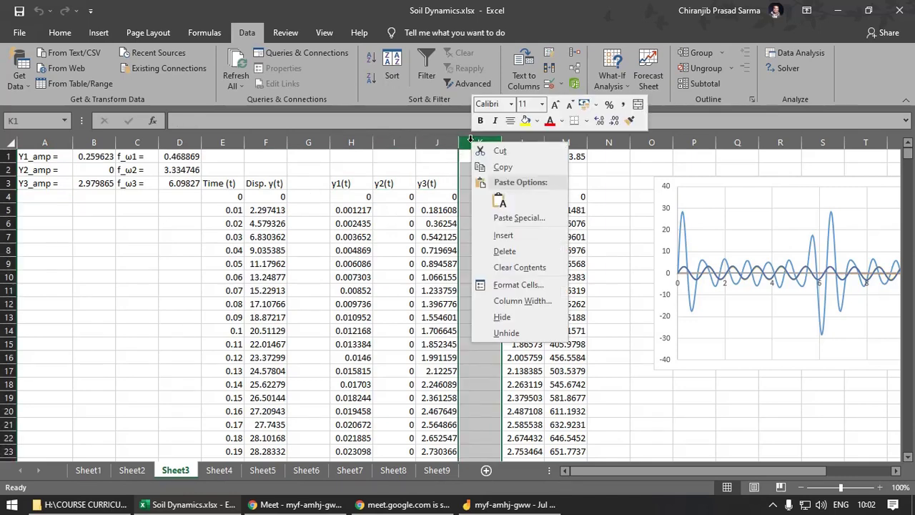
click(513, 236)
right_click(474, 142)
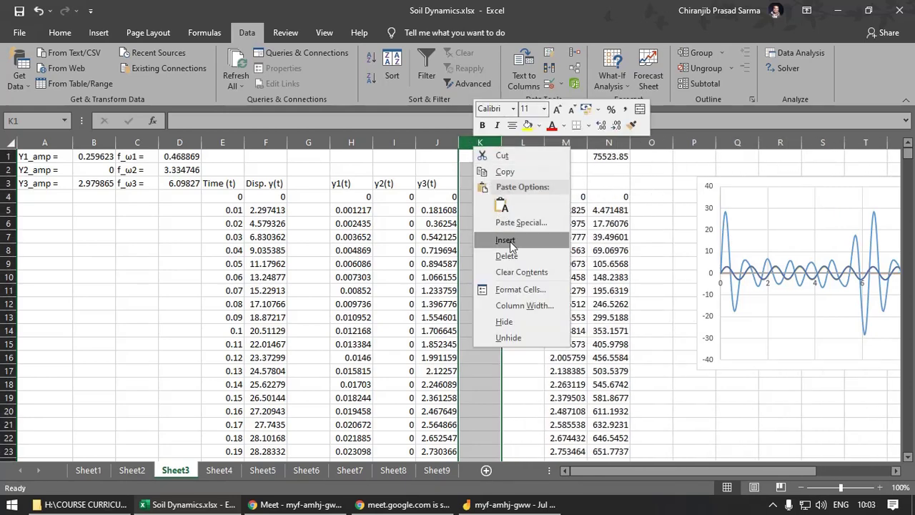
click(512, 243)
click(480, 223)
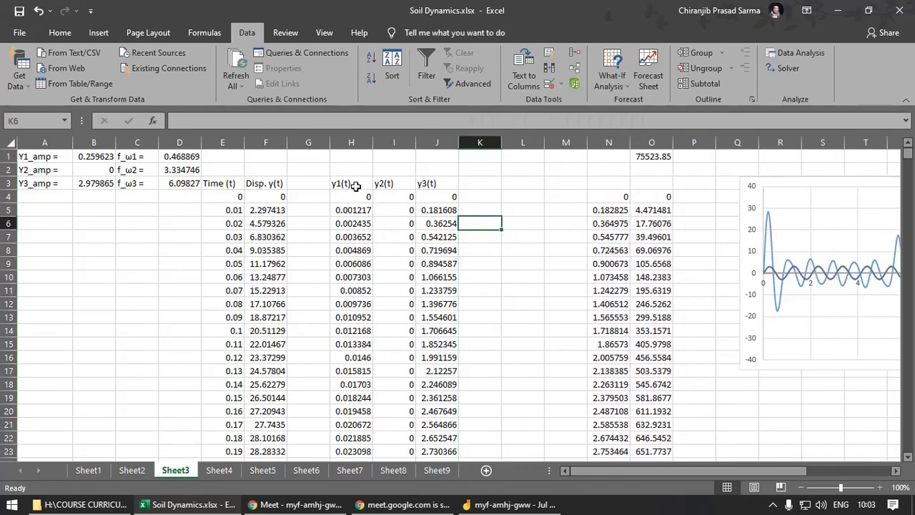
drag(355, 186, 557, 188)
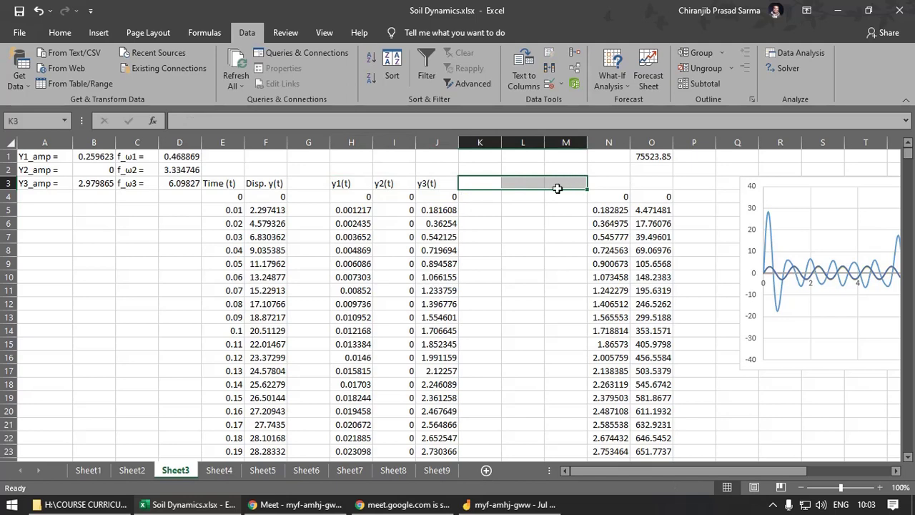
right_click(479, 142)
click(506, 234)
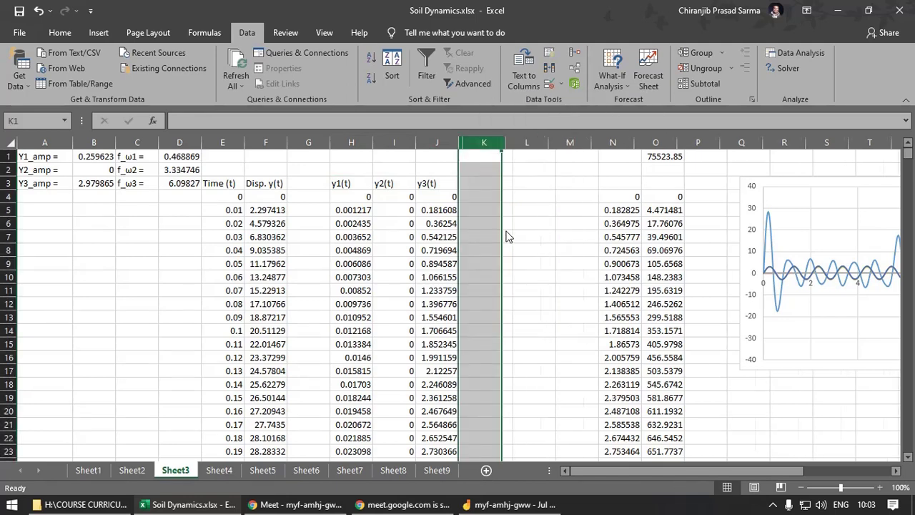
click(507, 234)
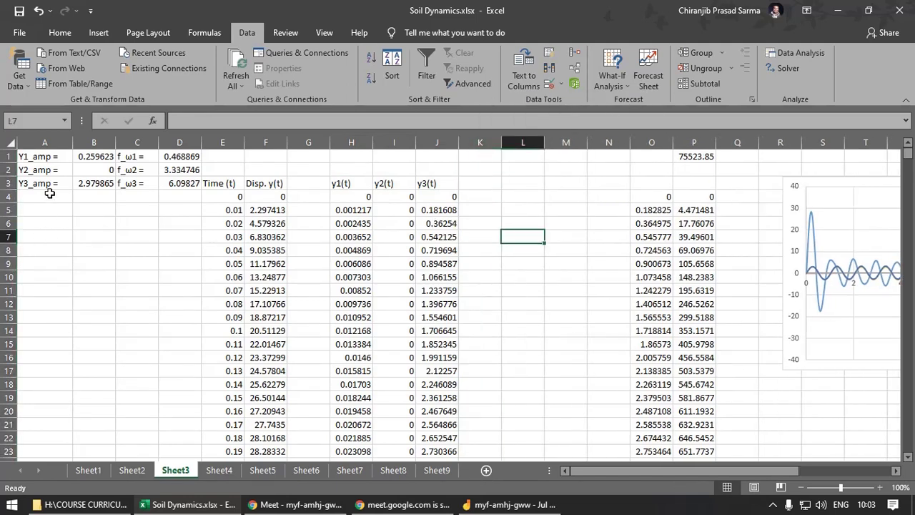
Copy the amplitude labels in A1:A3 down to A4:A6 and change the label in A4 to "Y4_amp =".
drag(32, 154, 43, 184)
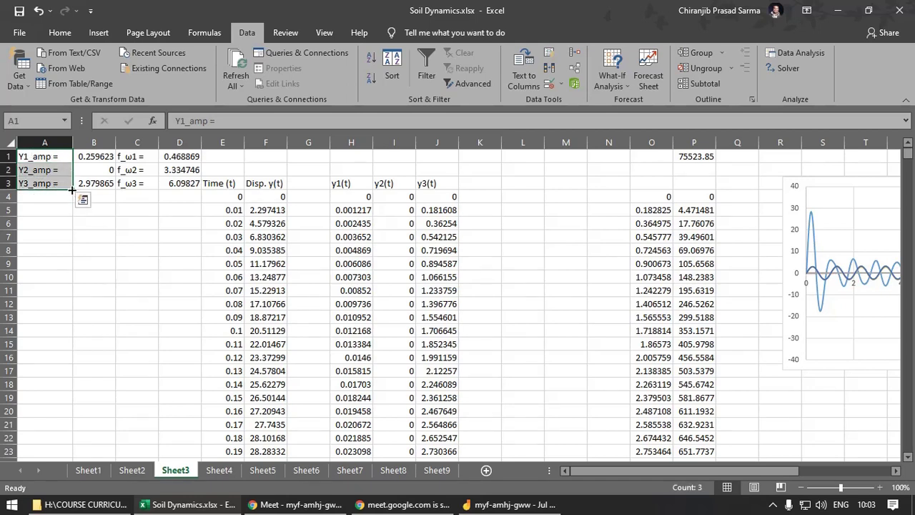
drag(72, 190, 75, 231)
click(26, 196)
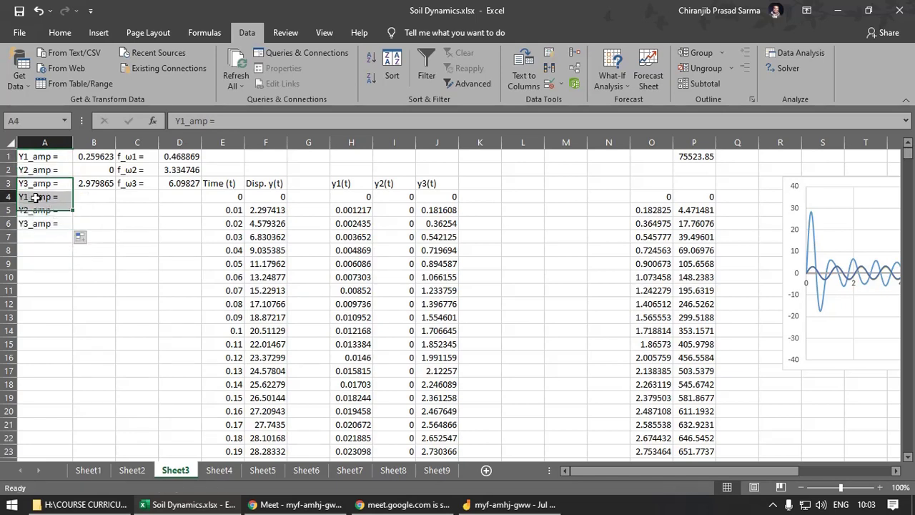
double_click(26, 196)
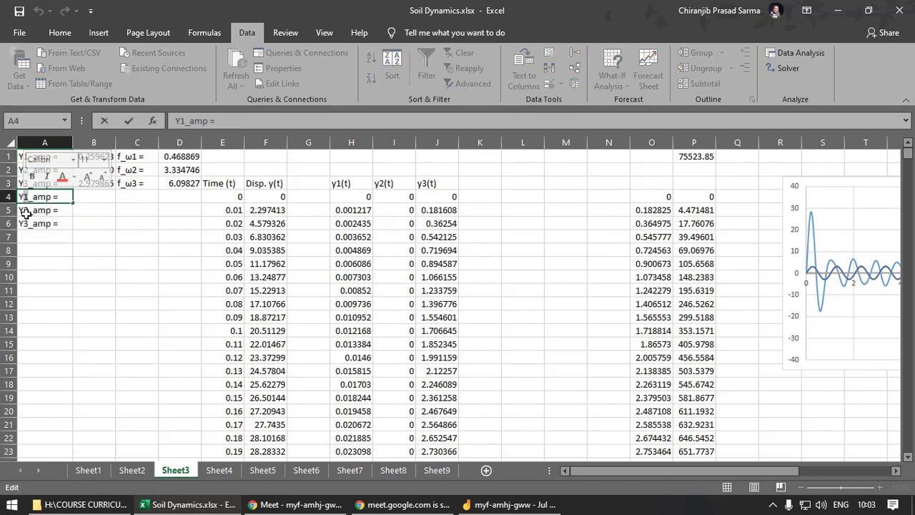
key(Delete)
text(4)
key(Return)
Change the copied amplitude label in A5 to "Y5_amp =".
double_click(27, 211)
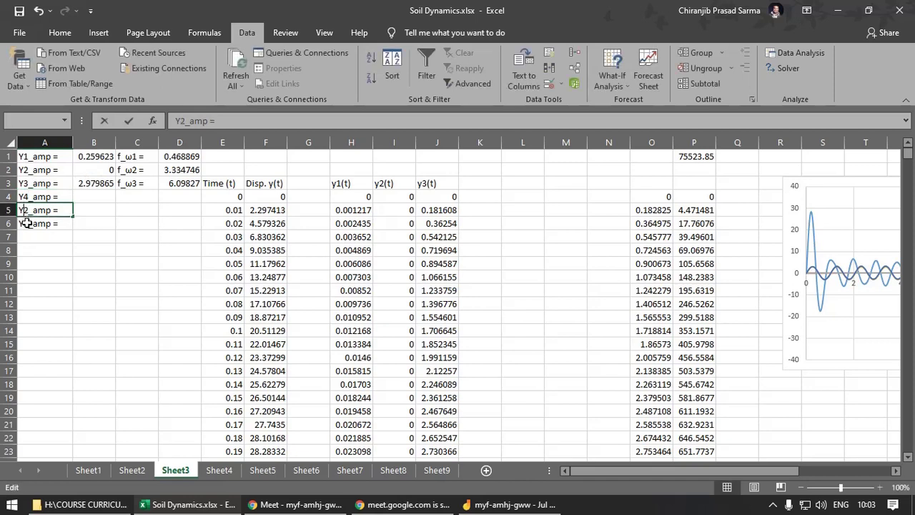
drag(30, 210, 24, 210)
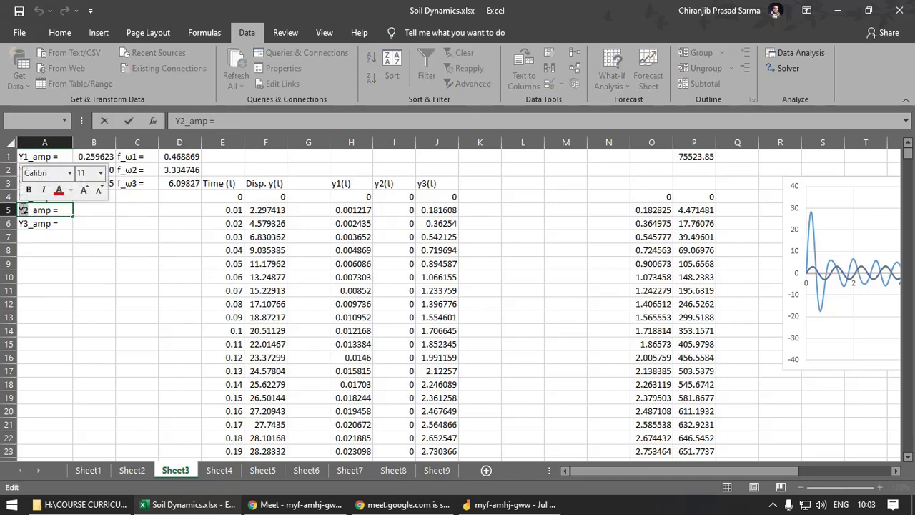
click(29, 210)
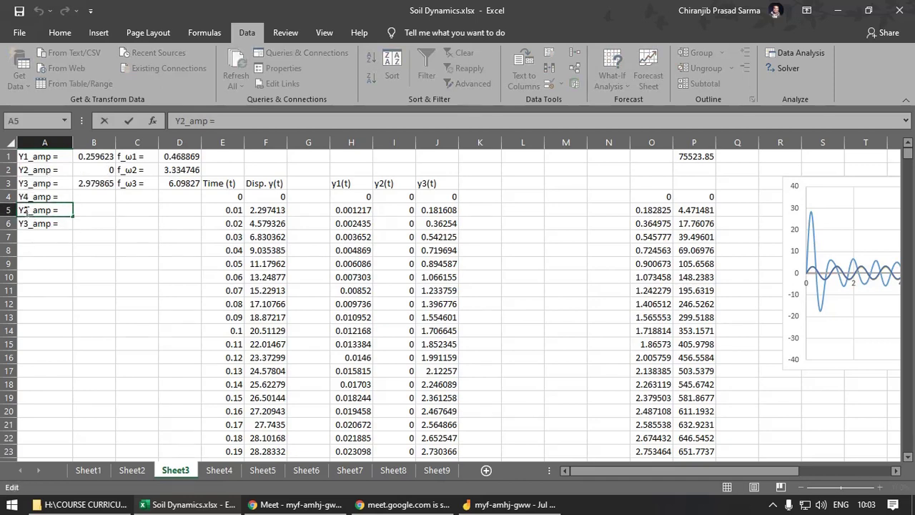
drag(30, 211, 23, 210)
text(5)
key(Return)
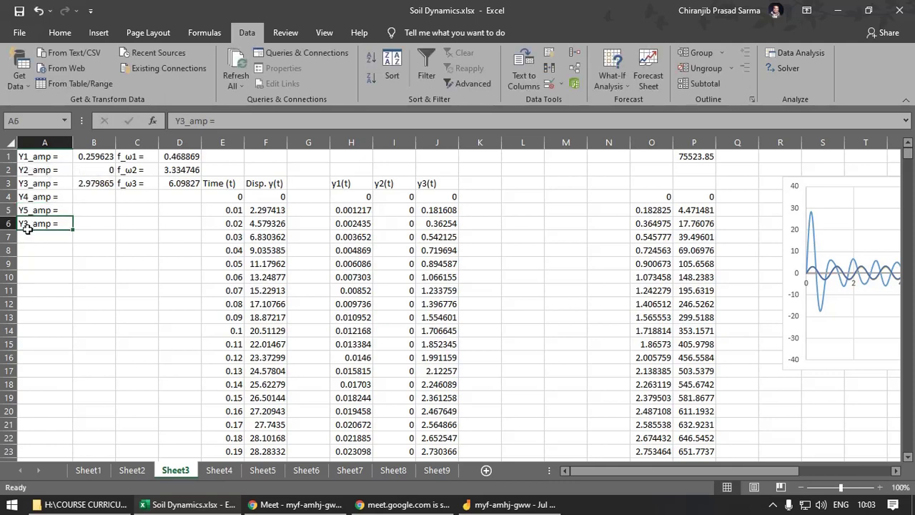
Change the copied amplitude label in A6 to "Y6_amp =".
double_click(29, 224)
drag(30, 224, 24, 224)
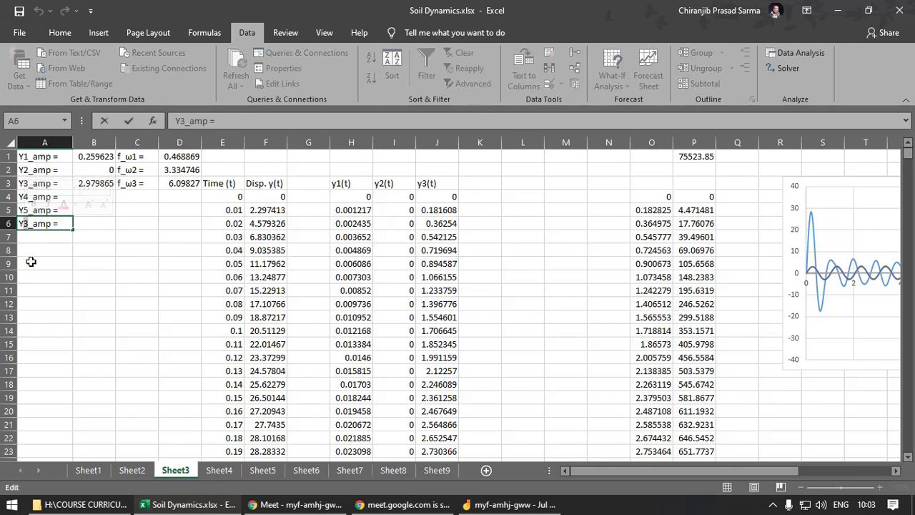
text(6)
key(Return)
Extend the amplitude labels one row down to A7 and change the copied label to "Y7_amp =".
click(72, 226)
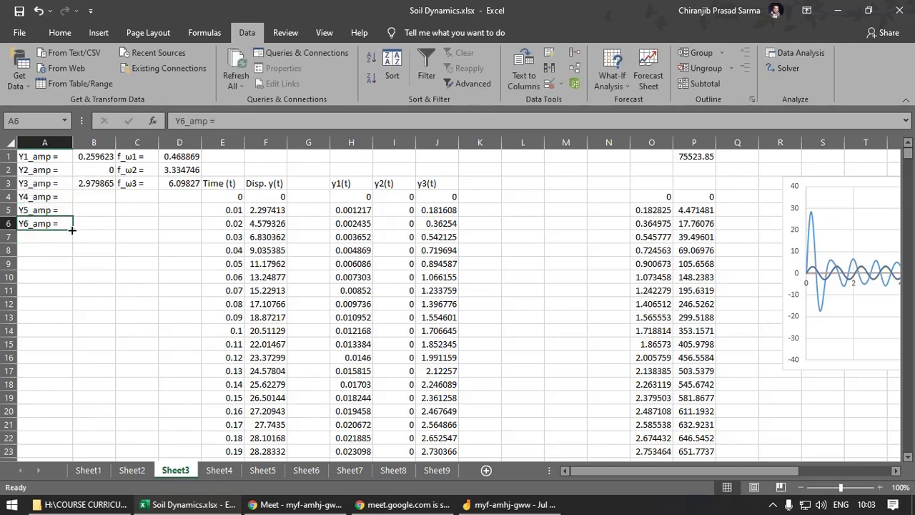
drag(72, 230, 32, 236)
click(29, 236)
double_click(28, 237)
text(7)
click(37, 277)
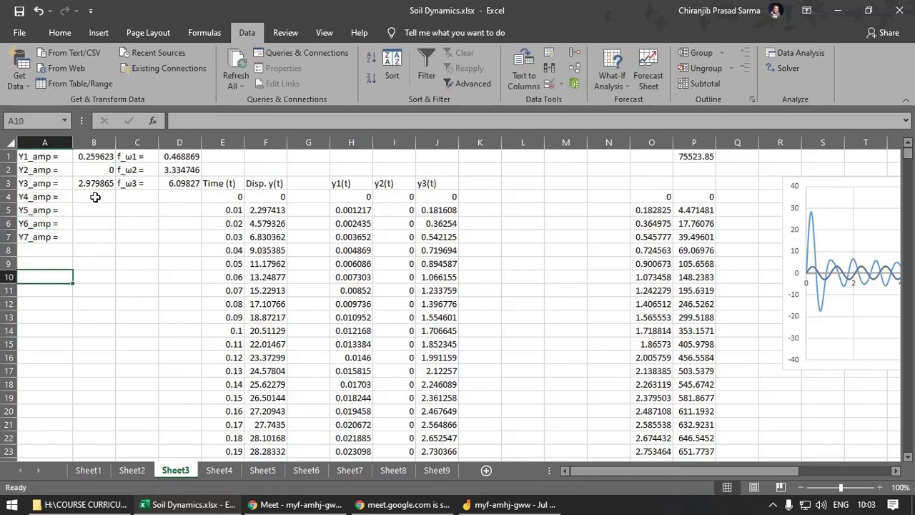
Copy the frequency labels in C1:C3 down through C7 and change the label in C4 to "f_ω4 =".
click(101, 184)
click(147, 185)
click(143, 160)
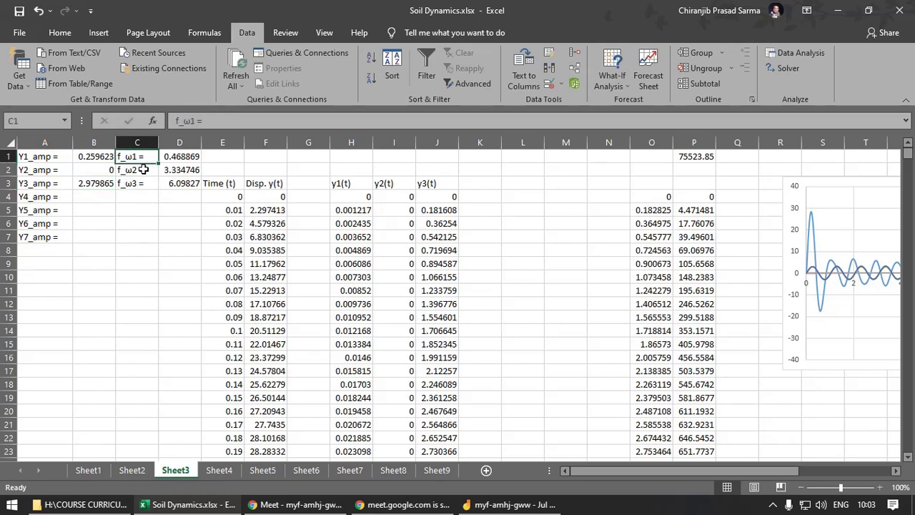
drag(139, 157, 158, 242)
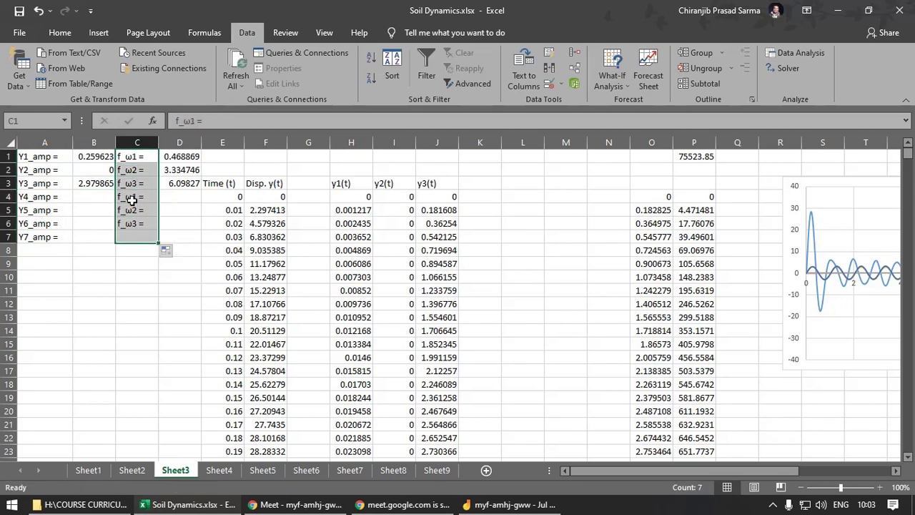
click(133, 199)
double_click(135, 197)
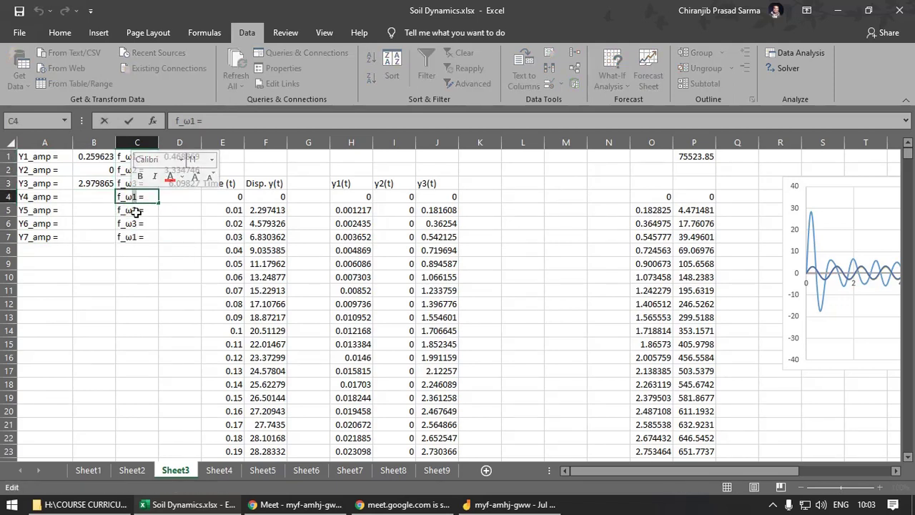
key(BackSpace)
text(4)
key(Return)
Change the copied frequency labels in C5, C6 and C7 to "f_ω5 =", "f_ω6 =" and "f_ω7 =".
double_click(138, 210)
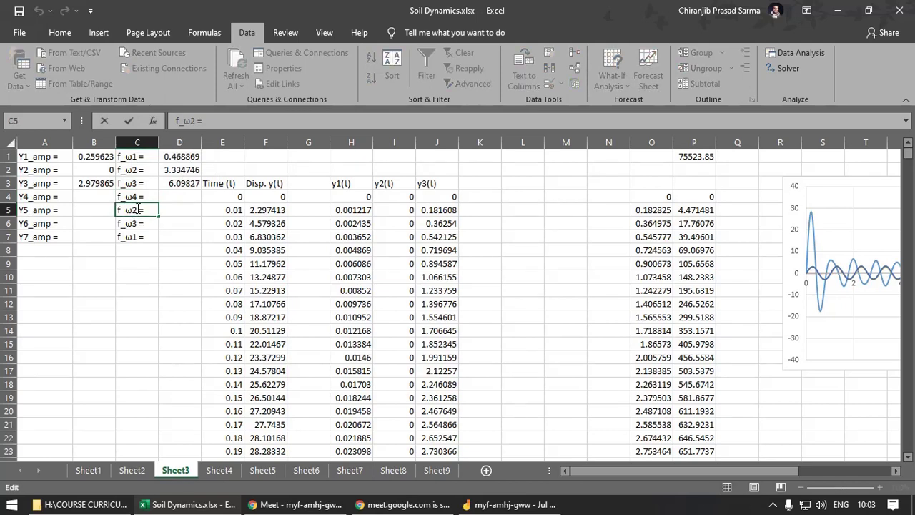
key(BackSpace)
text(5)
key(Return)
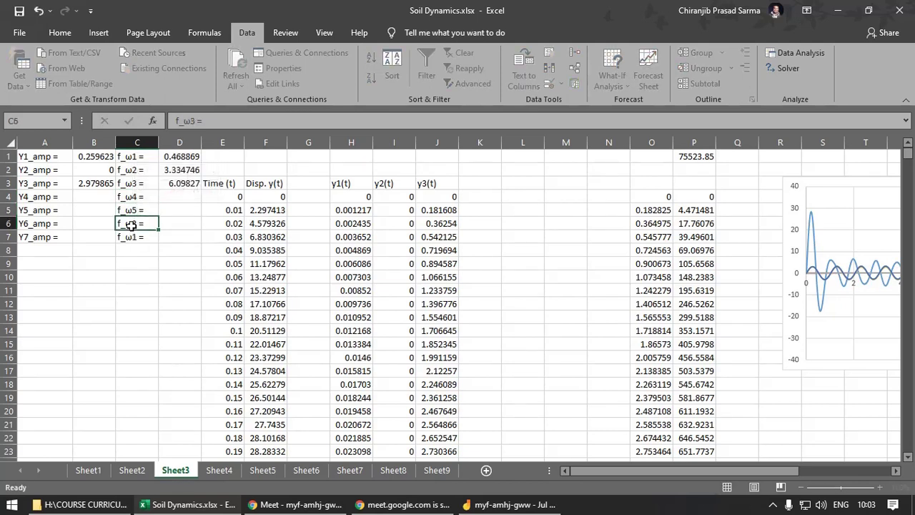
double_click(136, 224)
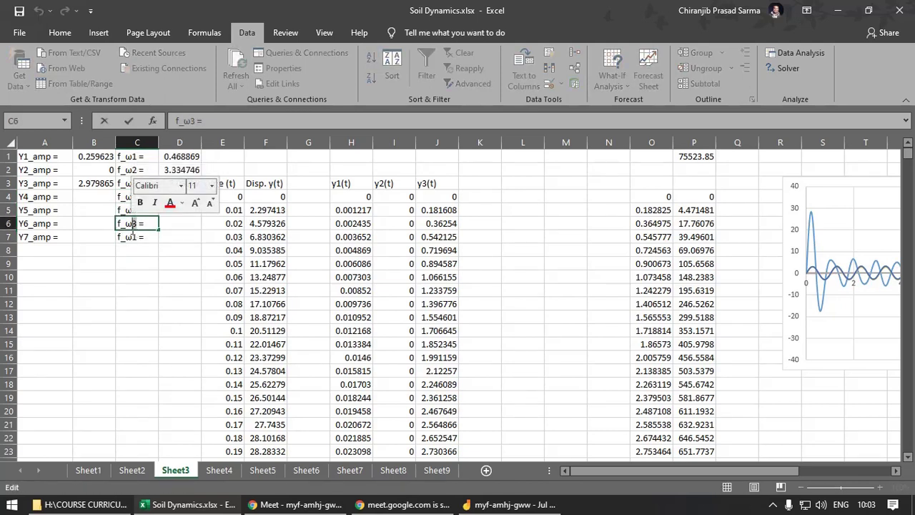
key(BackSpace)
text(6)
key(Return)
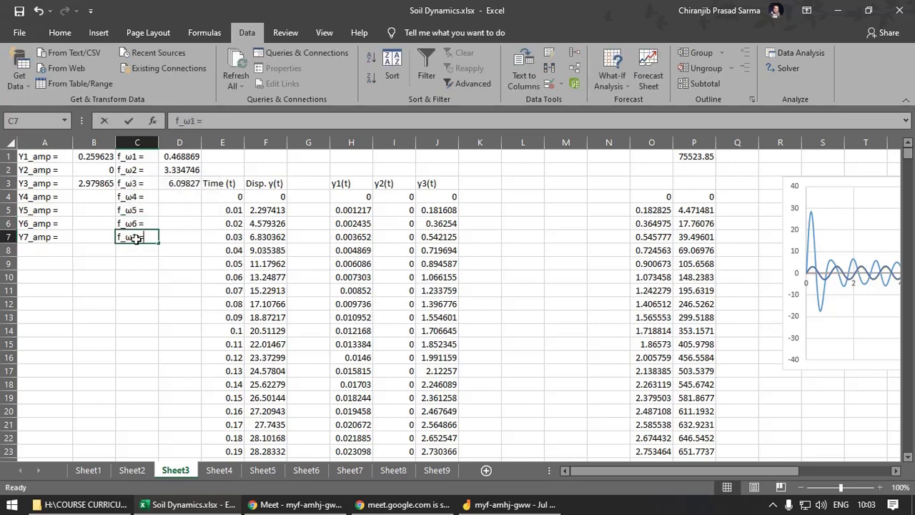
double_click(136, 238)
key(BackSpace)
text(7)
click(137, 279)
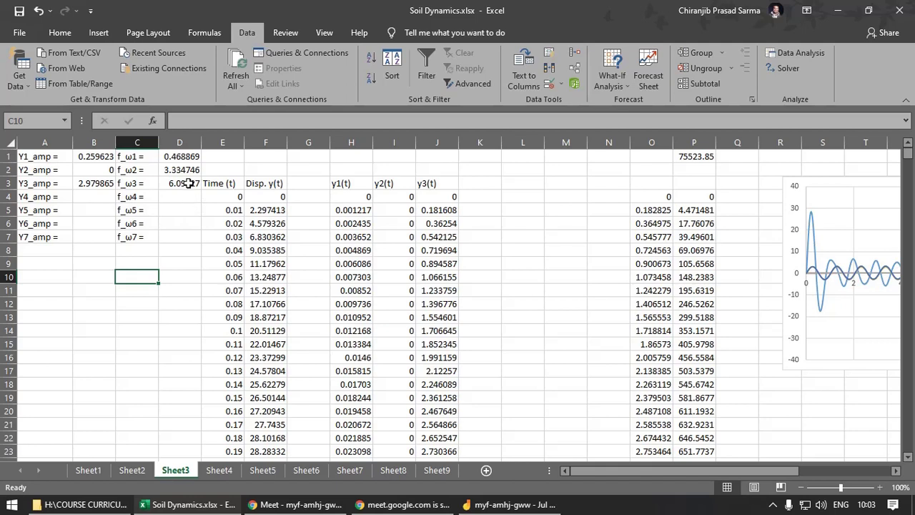
Copy the headers y1(t), y2(t) and y3(t) from H3:J3 into K3:M3.
drag(342, 184, 436, 183)
key(ctrl+c)
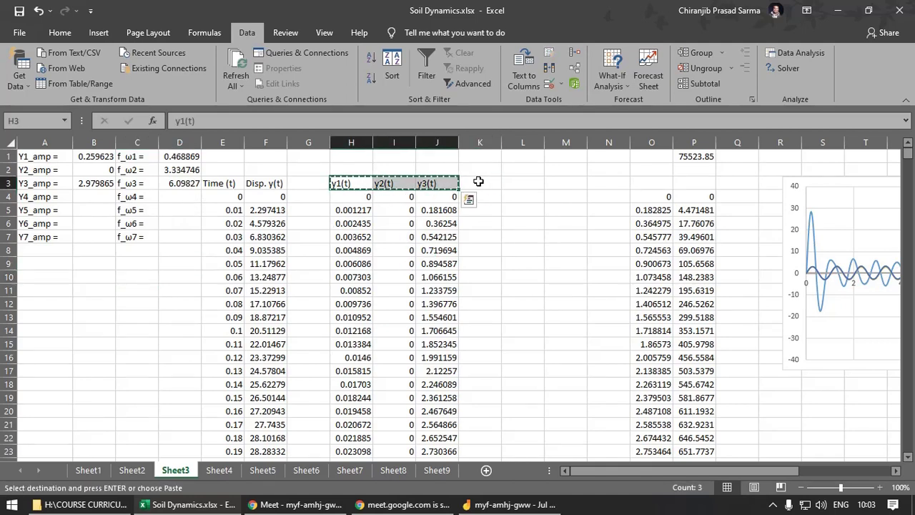
click(474, 184)
key(ctrl+v)
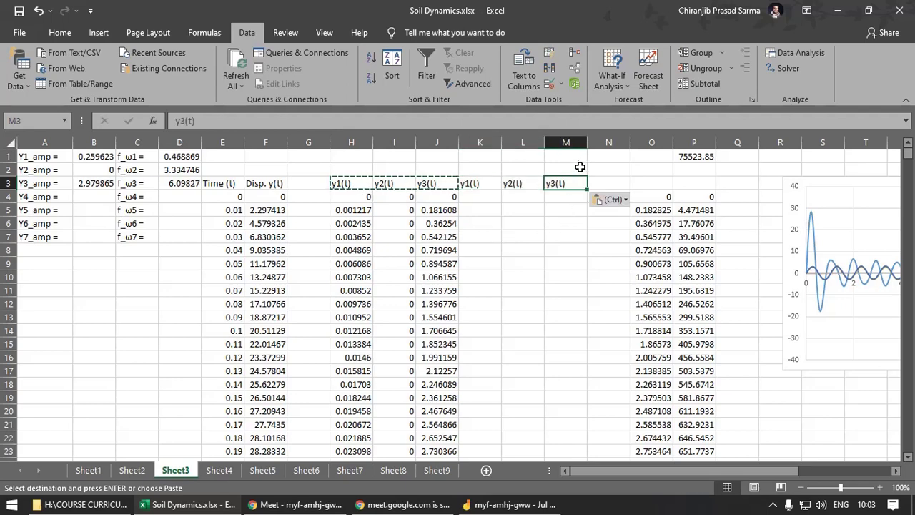
Insert one more blank column at column N, ahead of the sum and squared-difference columns.
click(580, 143)
right_click(582, 142)
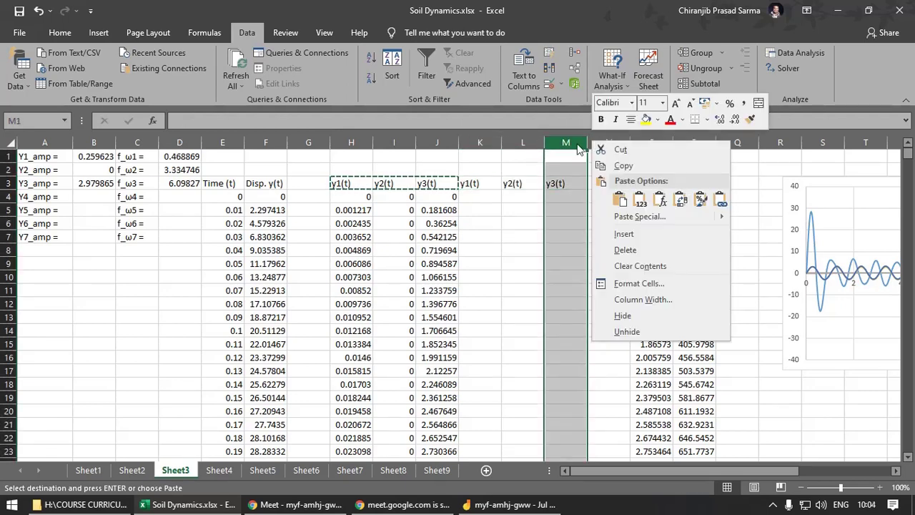
click(601, 142)
right_click(600, 141)
click(629, 232)
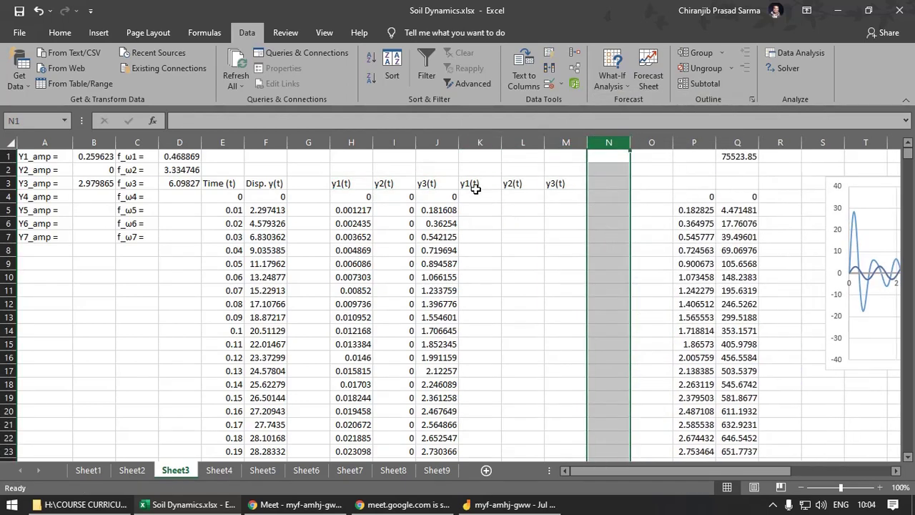
Copy the wave header in M3 into N3.
click(474, 186)
click(592, 184)
click(565, 184)
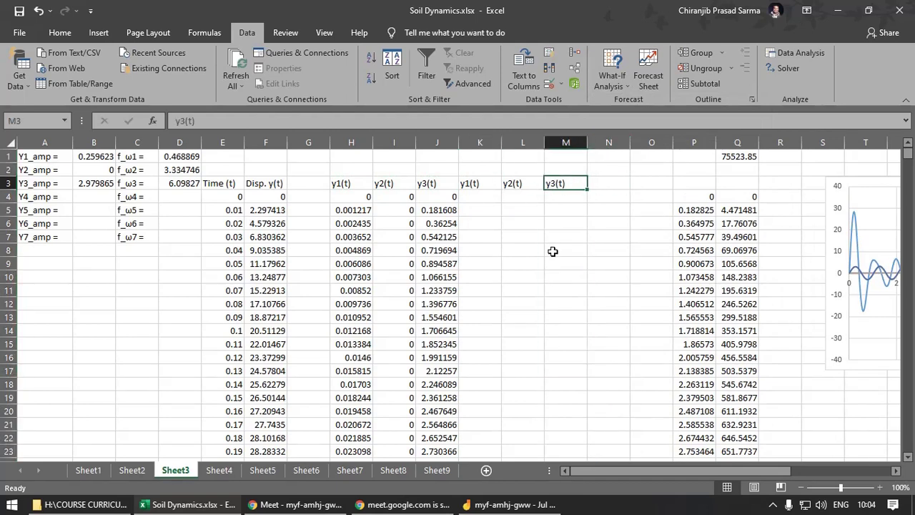
key(ctrl+c)
click(603, 184)
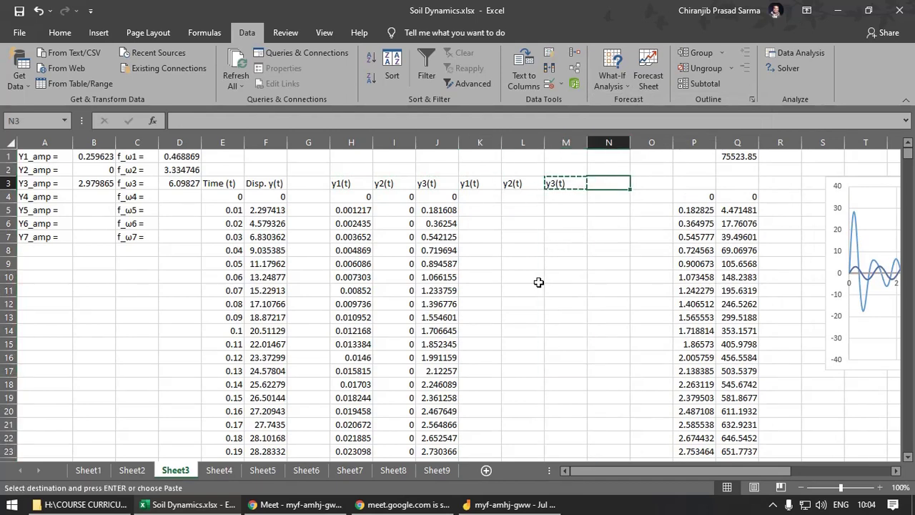
key(ctrl+v)
Change the copied wave headers in K3 and L3 to y4(t) and y5(t).
click(470, 184)
double_click(470, 183)
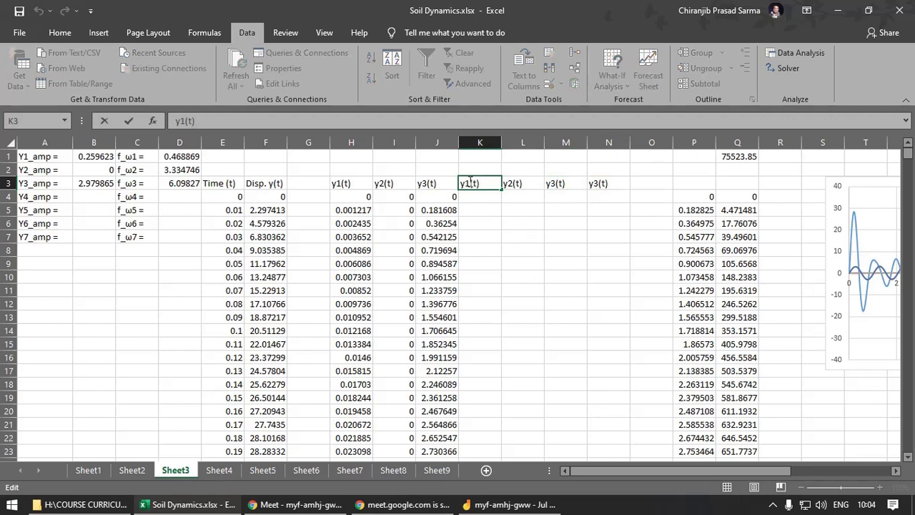
double_click(470, 183)
text(4)
key(Tab)
double_click(513, 182)
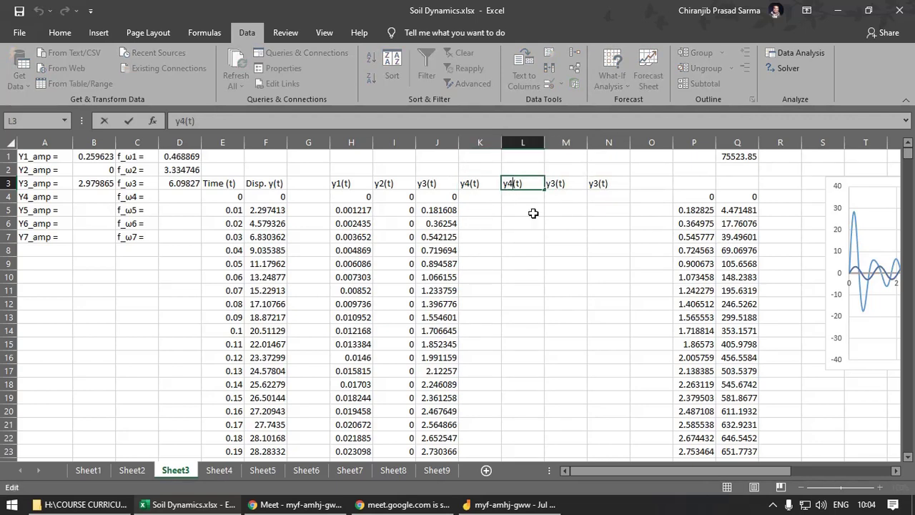
drag(513, 184, 508, 183)
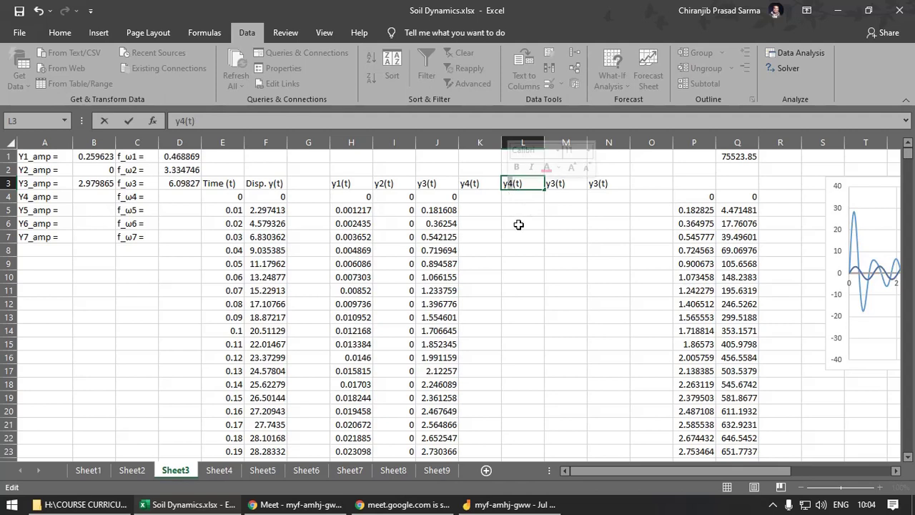
text(5)
Change the copied wave headers in M3 and N3 to y6(t) and y7(t).
double_click(556, 184)
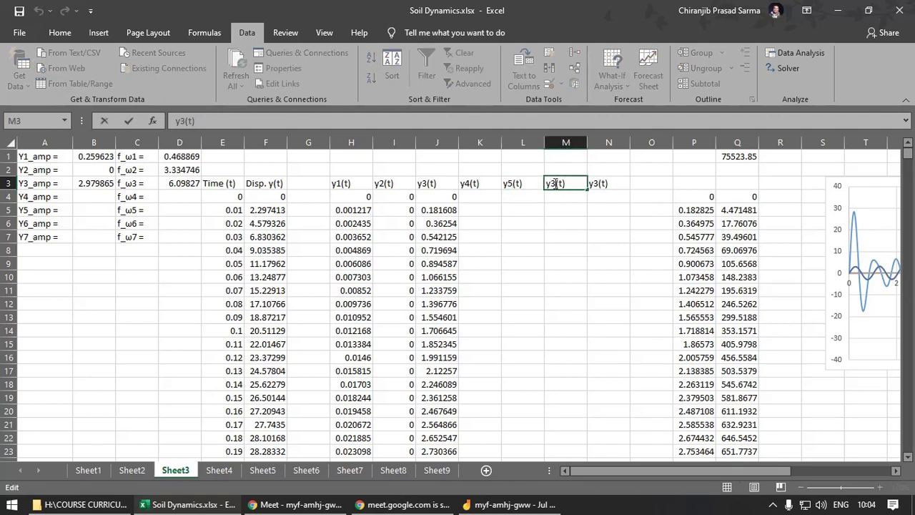
drag(556, 184, 552, 183)
key(BackSpace)
text(6)
click(595, 184)
double_click(593, 185)
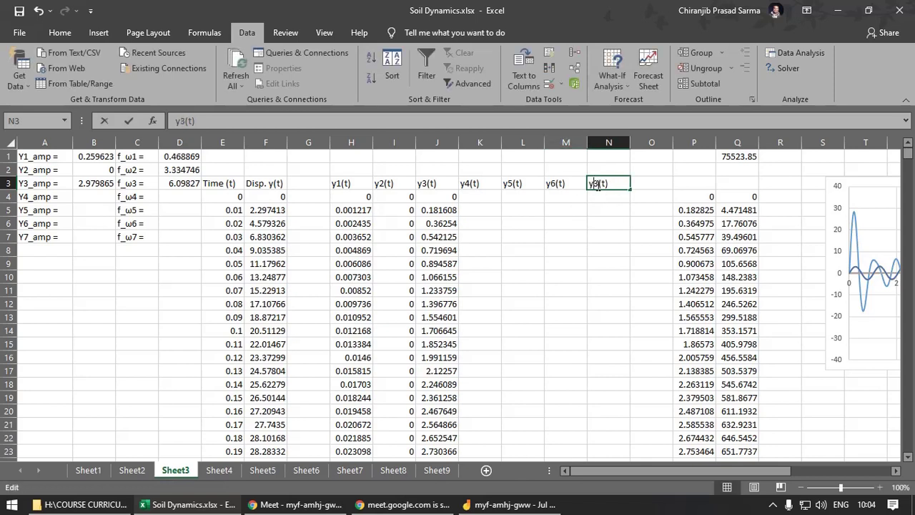
drag(593, 185, 598, 184)
text(7)
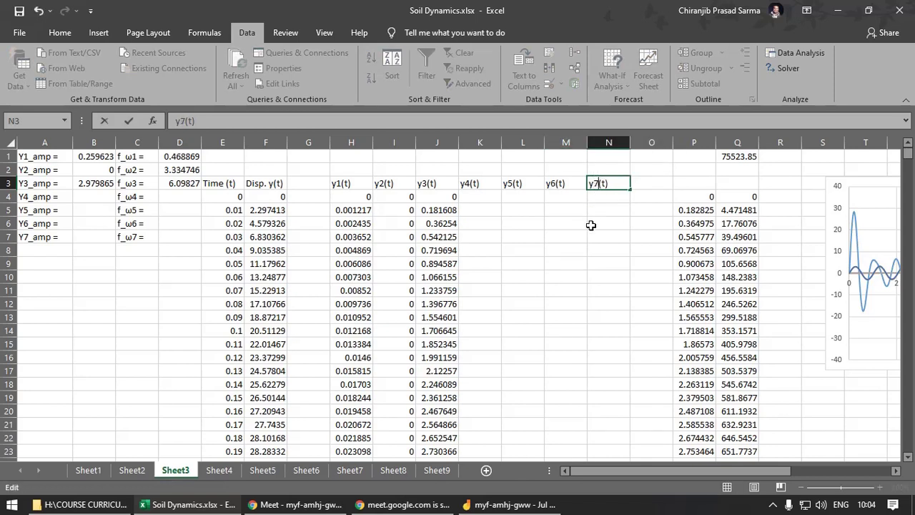
click(588, 224)
Check the existing wave formulas in row 4 and copy the y3(t) formula from J4 into K4 under y4(t).
click(482, 200)
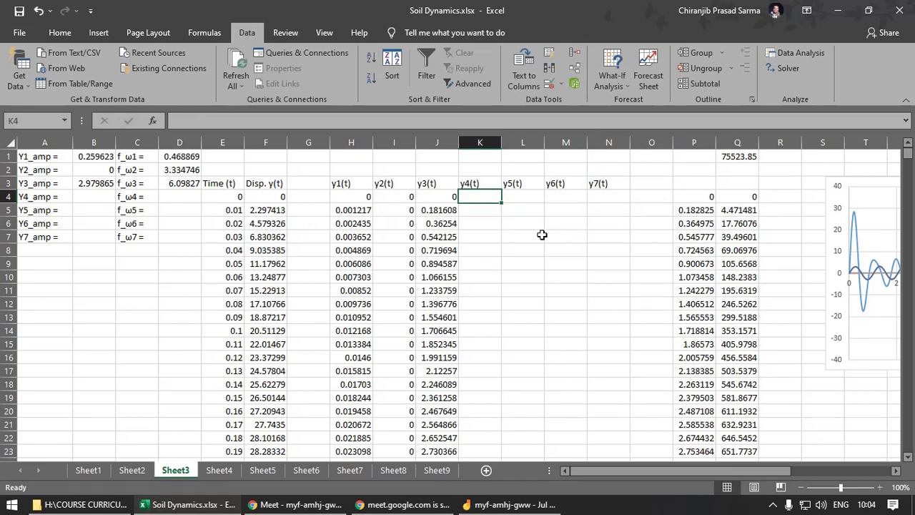
click(387, 199)
click(358, 197)
click(434, 198)
click(402, 200)
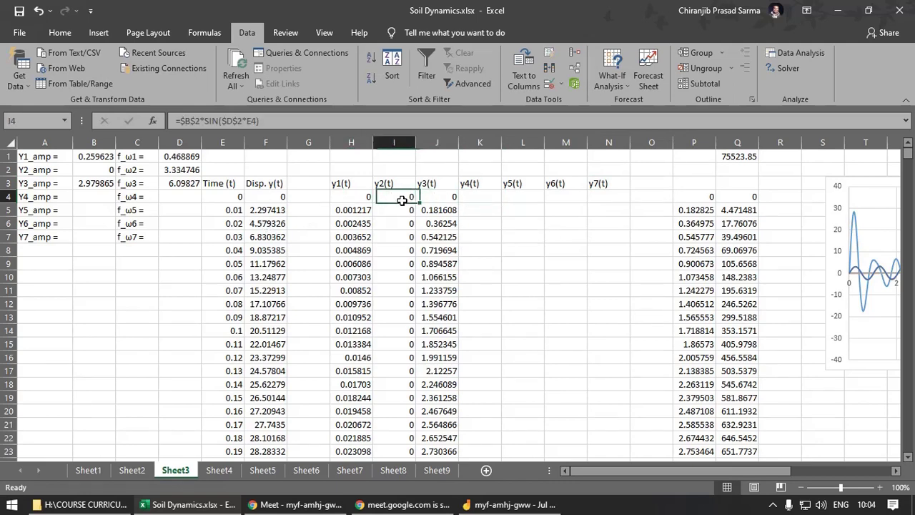
click(438, 197)
click(498, 198)
key(Left)
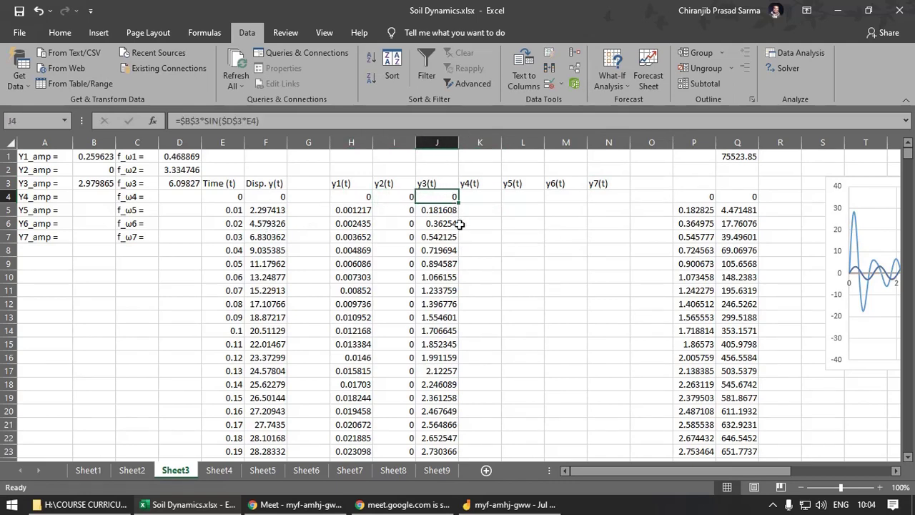
key(ctrl+c)
click(481, 198)
key(ctrl+v)
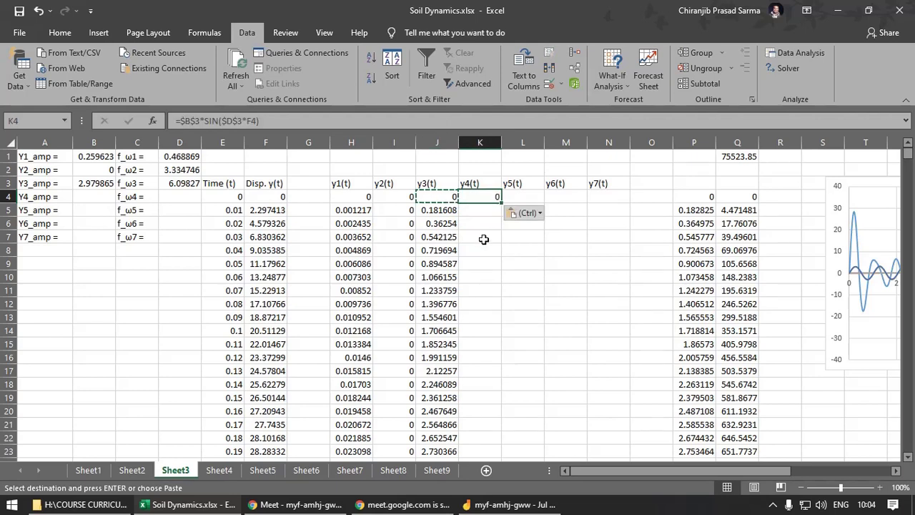
Redirect the amplitude and frequency references in the y4(t) formula in K4 to $B$4 and $D$4.
key(F2)
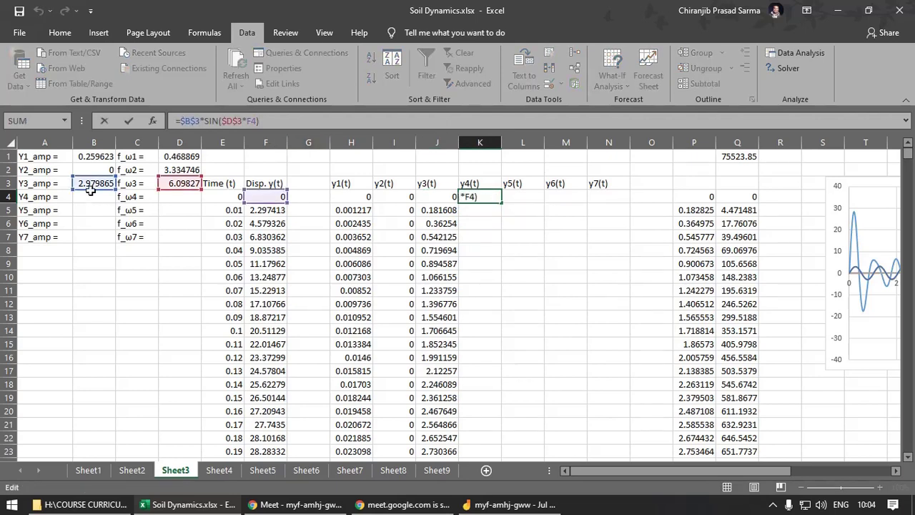
drag(91, 190, 93, 203)
drag(180, 190, 181, 204)
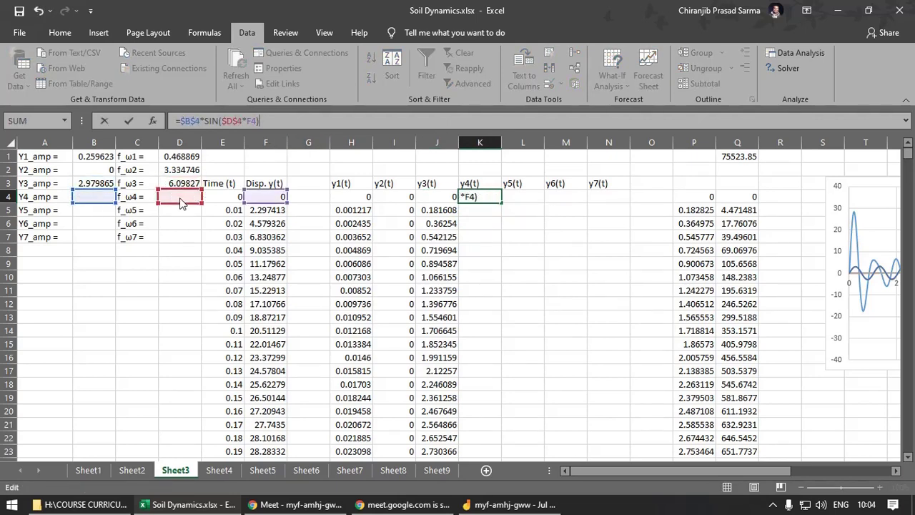
key(Return)
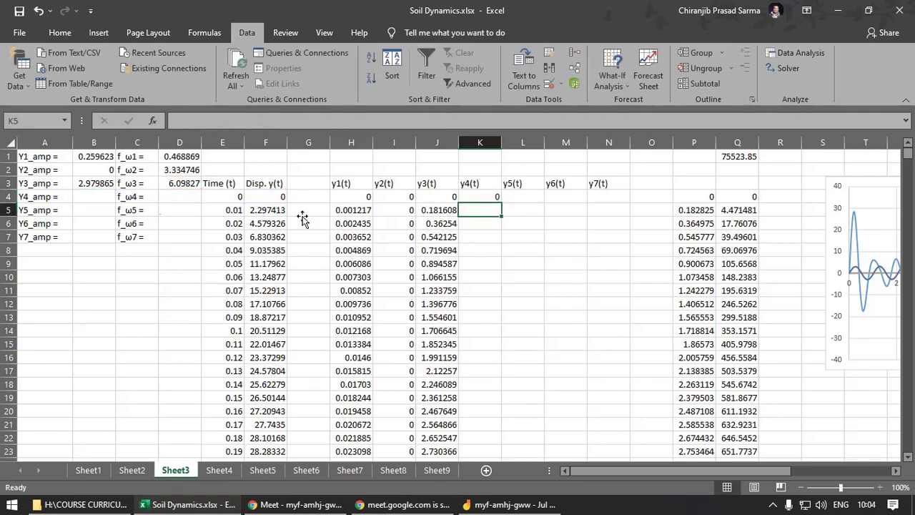
Set the starting amplitudes of the first three waves in B1:B3 to 1, 2 and 3.
click(95, 156)
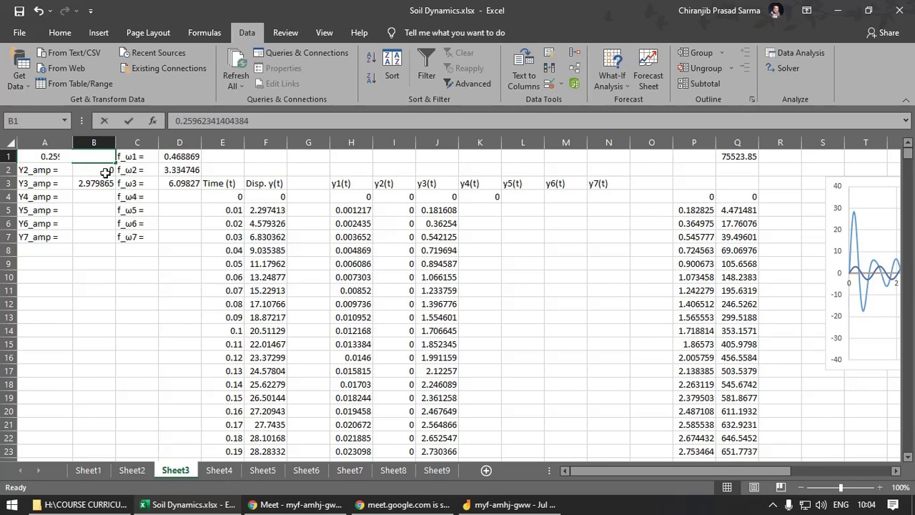
text(1)
key(Return)
text(2)
key(Return)
text(2)
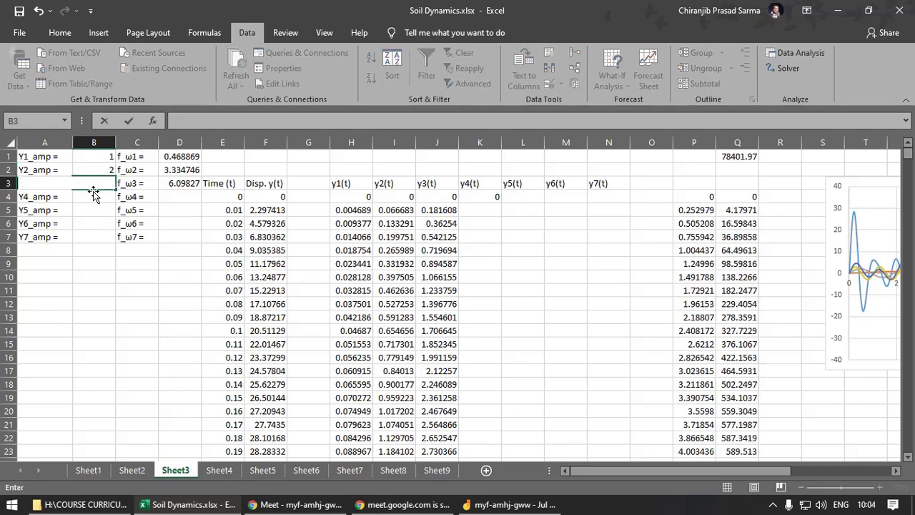
text(3)
key(Return)
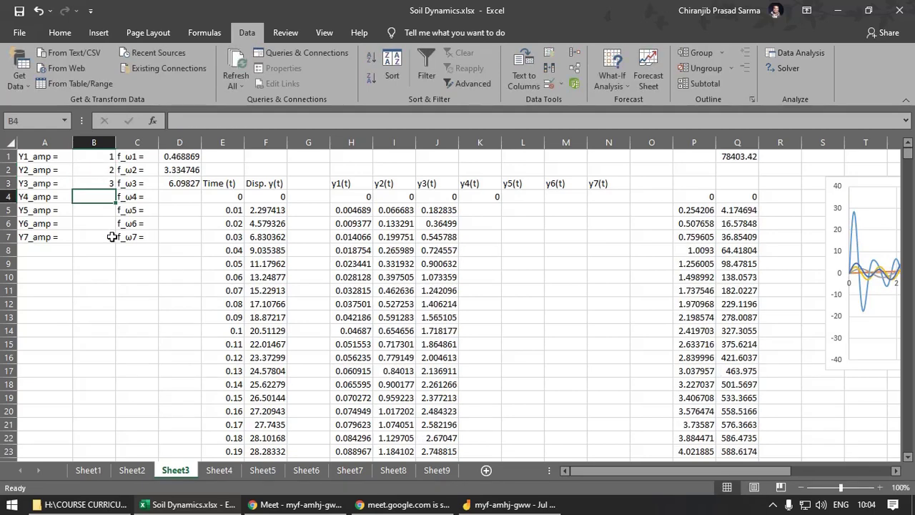
Set the starting amplitudes of waves four to seven in B4:B7 to 4, 5, 6 and 7.
text(4)
key(Return)
text(5)
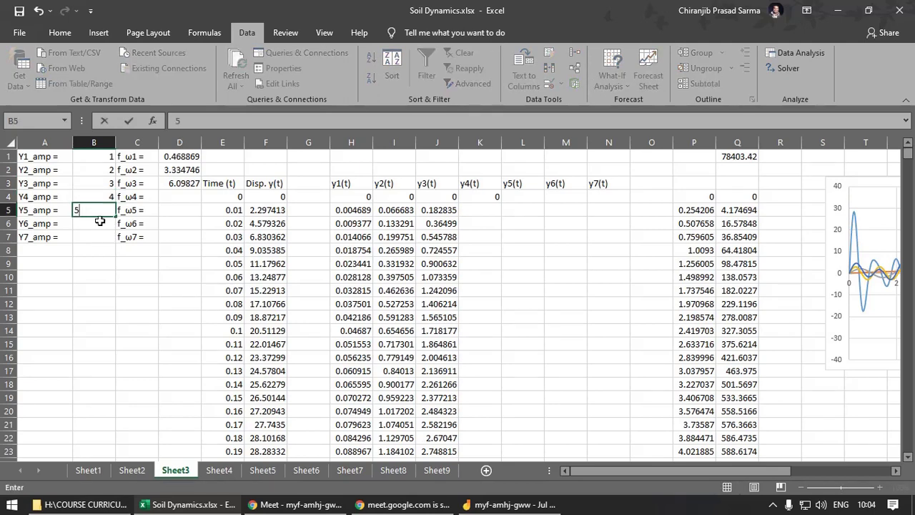
key(Return)
text(6)
key(Return)
text(7)
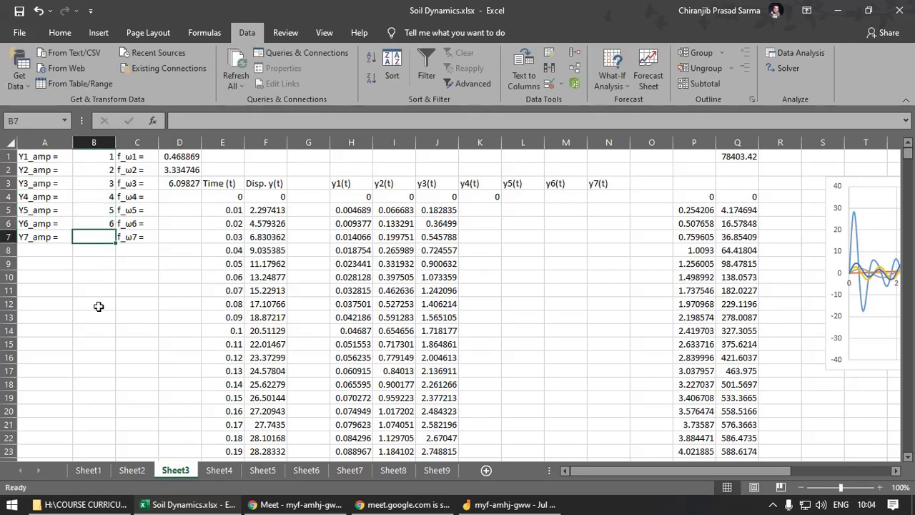
click(102, 290)
Set the starting frequencies of the first four waves in D1:D4 to 1, 2, 3 and 4.
click(178, 156)
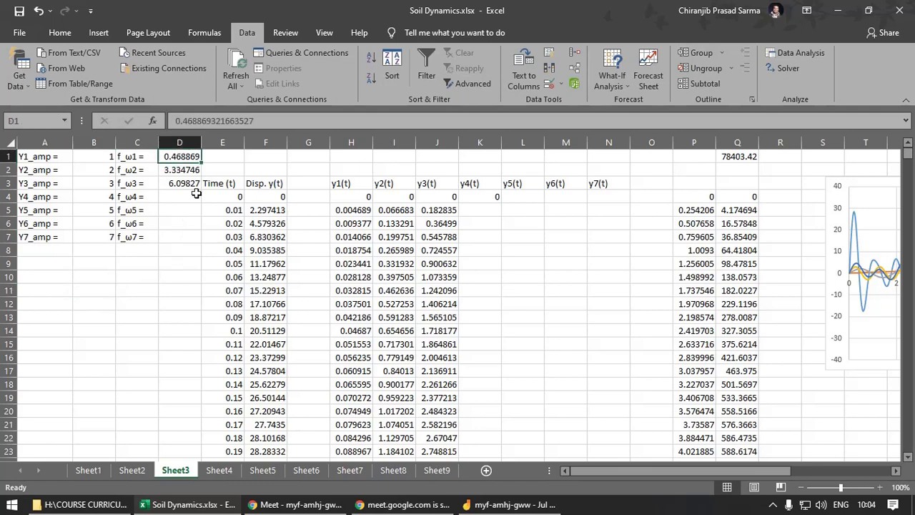
text(1)
key(Return)
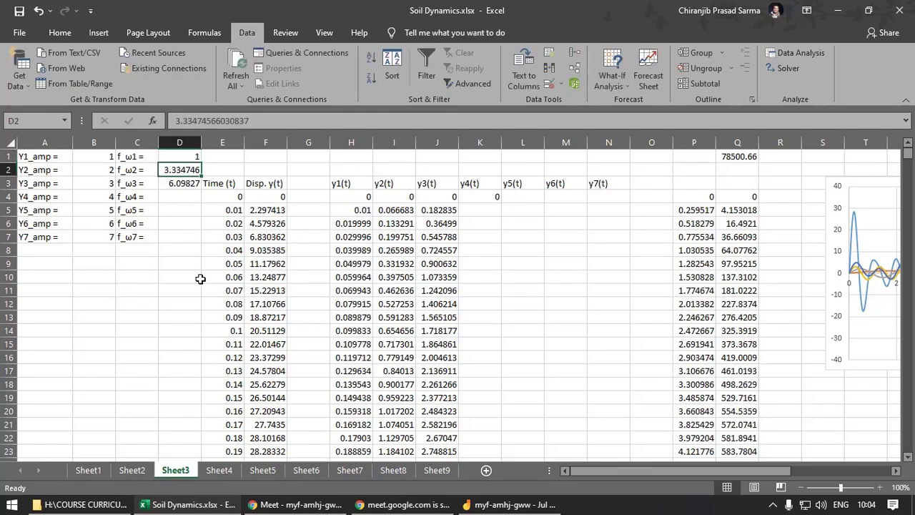
text(2)
key(Return)
text(3)
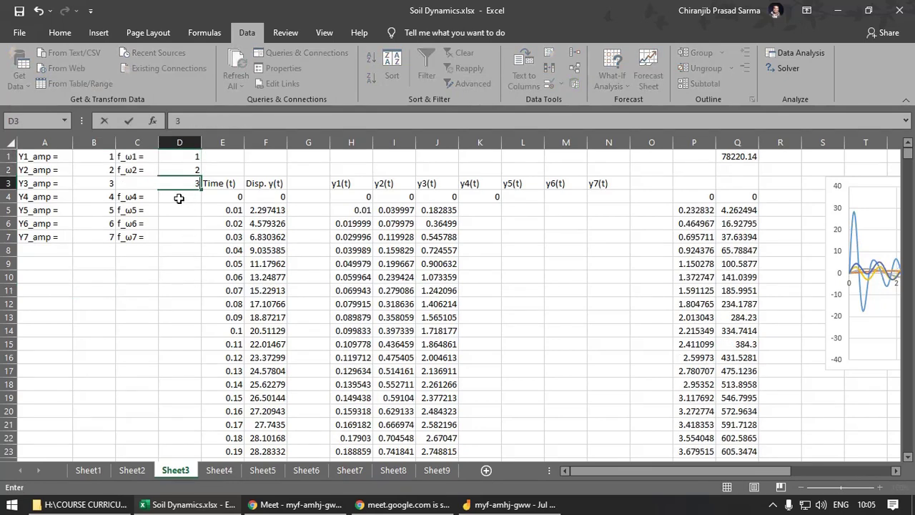
key(Return)
text(4)
click(187, 221)
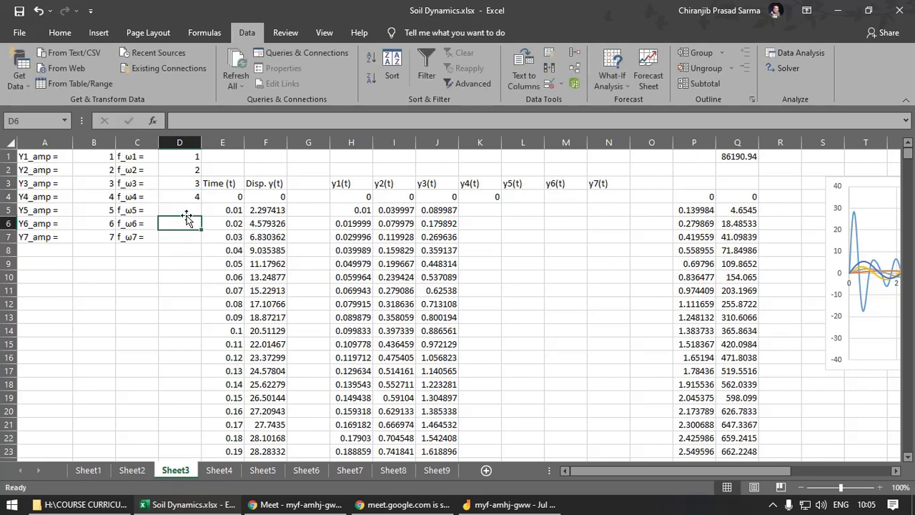
Set the starting frequencies of waves five to seven in D5:D7 to 5, 6 and 7.
click(184, 212)
text(5)
key(Return)
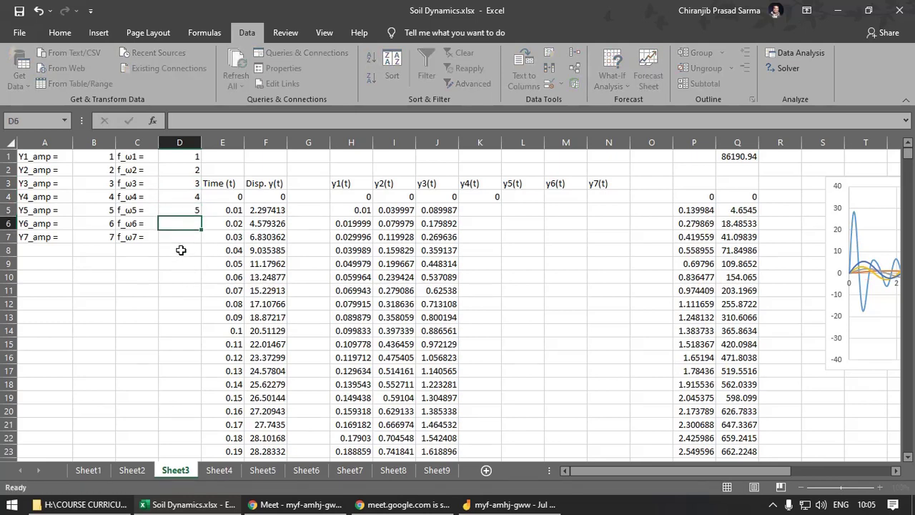
text(6)
key(Return)
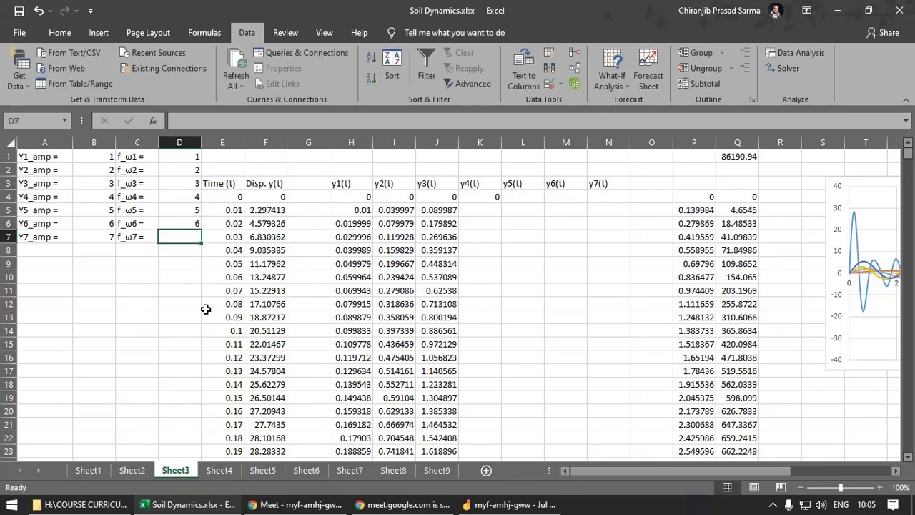
text(7)
click(190, 273)
Fill the y4(t) formula from K4 down column K along the data rows.
click(493, 199)
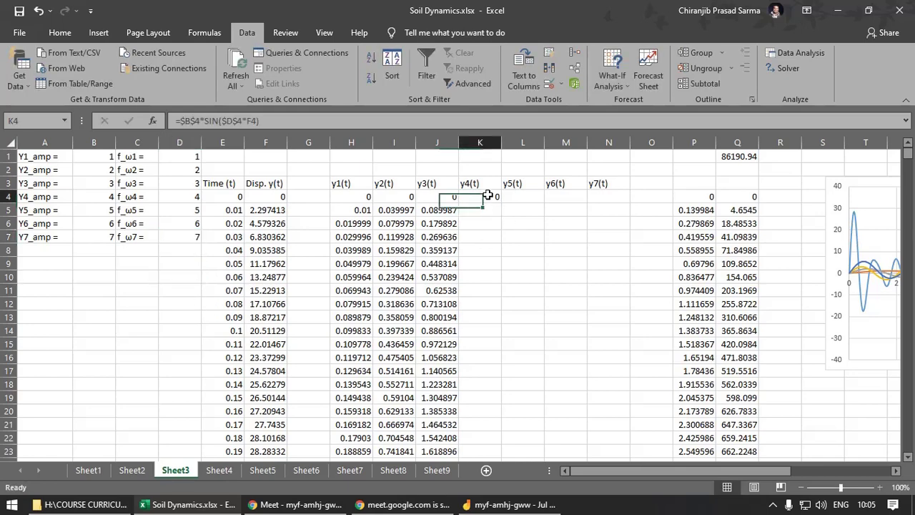
double_click(493, 198)
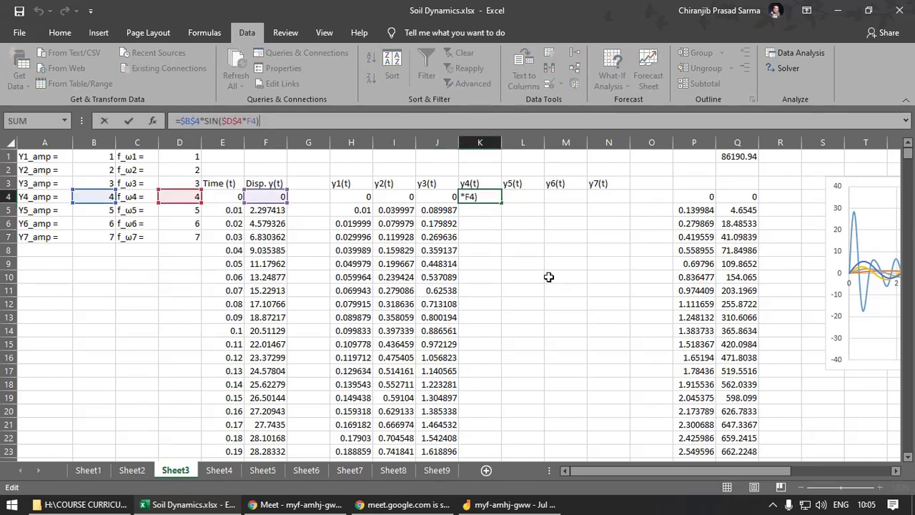
click(476, 198)
double_click(501, 203)
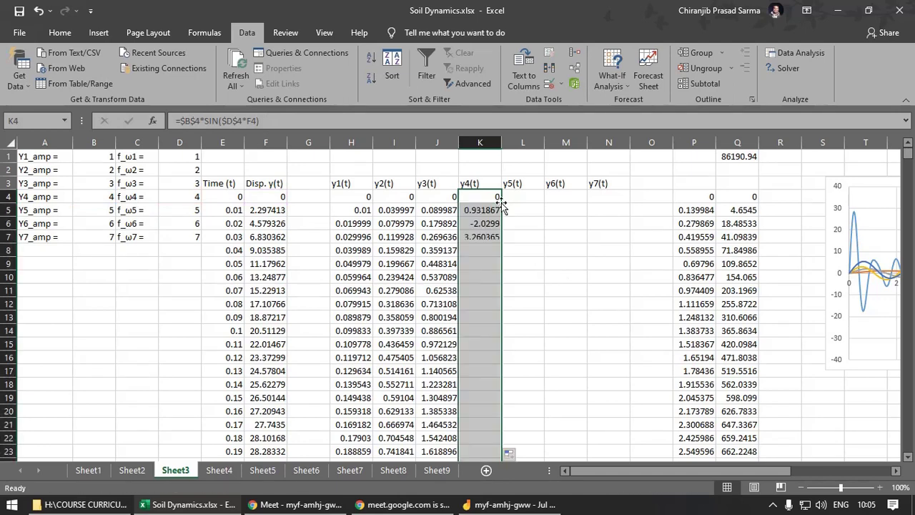
Copy the y4(t) formula from K4 into L4 under y5(t) and point its time reference to E4.
click(521, 196)
click(493, 198)
click(522, 197)
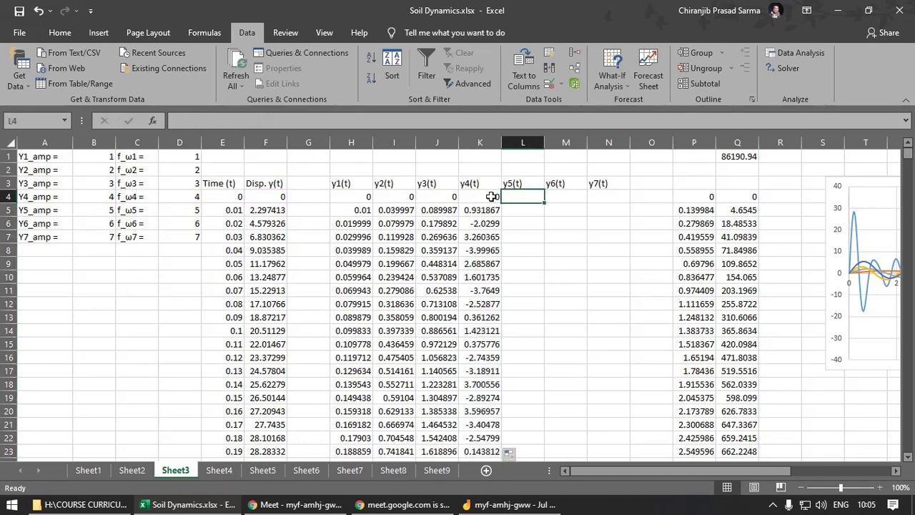
click(492, 197)
drag(503, 204, 529, 195)
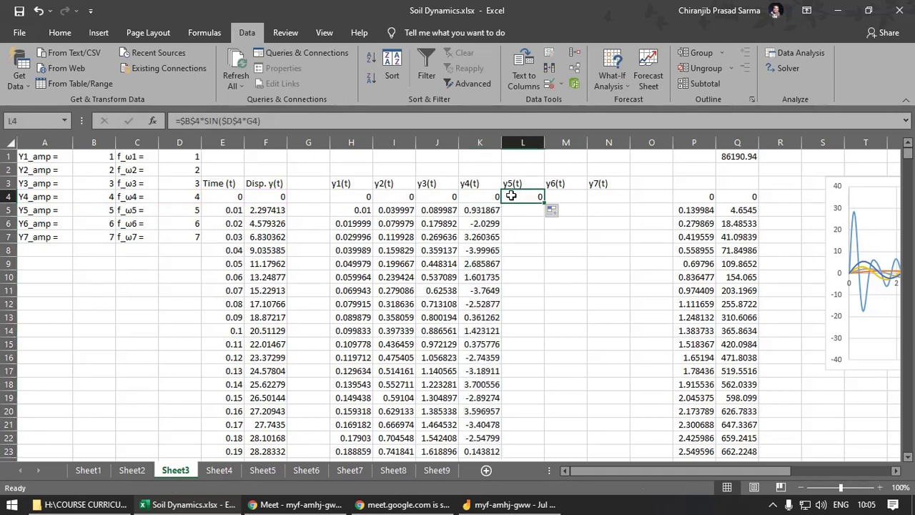
click(301, 120)
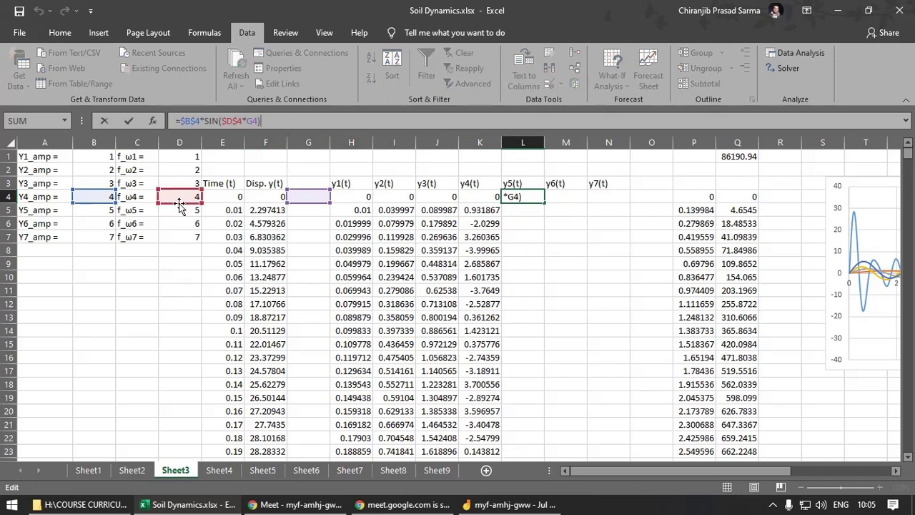
drag(300, 204, 224, 206)
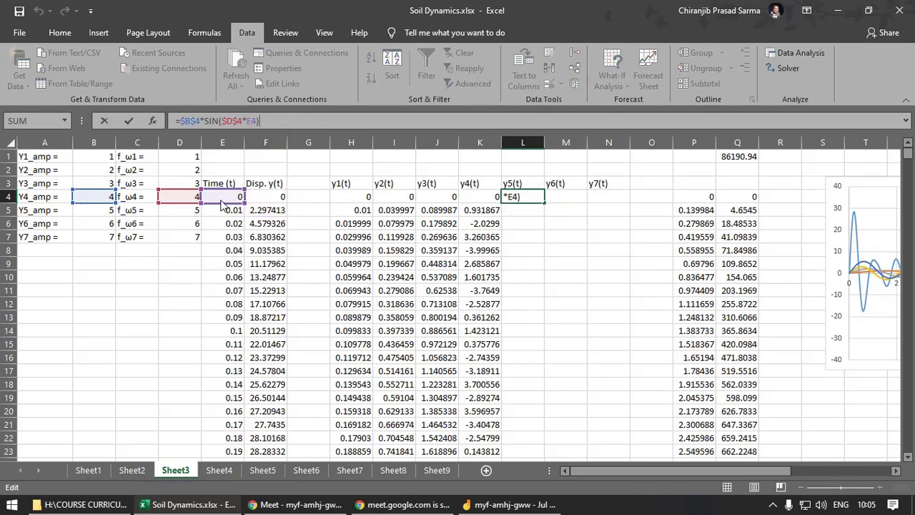
key(Return)
Correct the time reference in the y4(t) formula in K4 to E4.
click(478, 199)
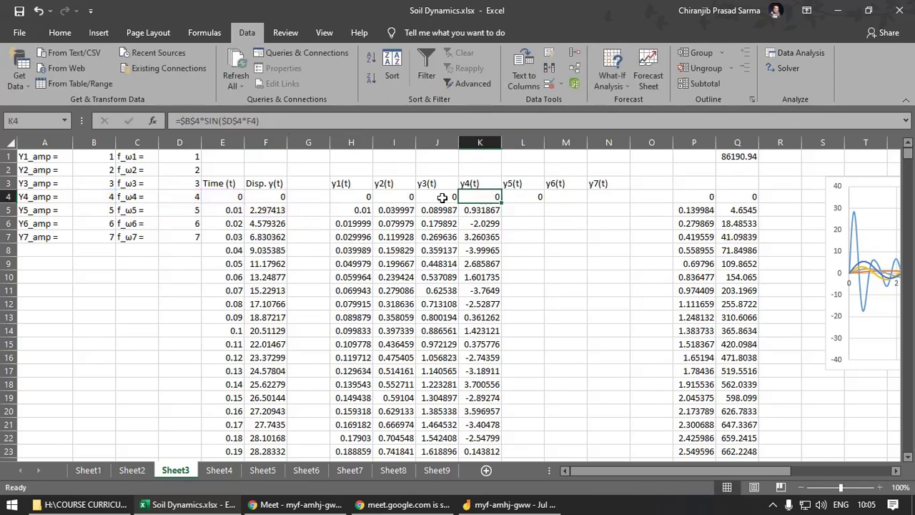
click(282, 120)
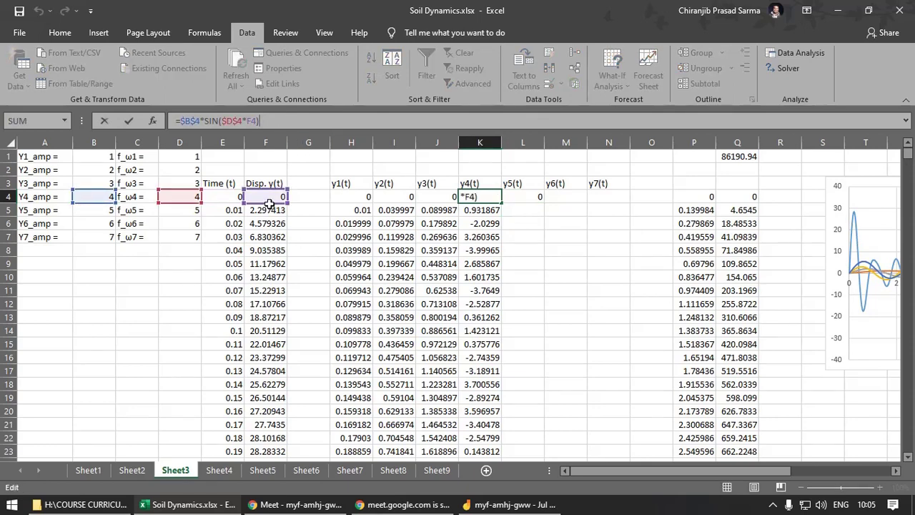
drag(251, 207, 208, 206)
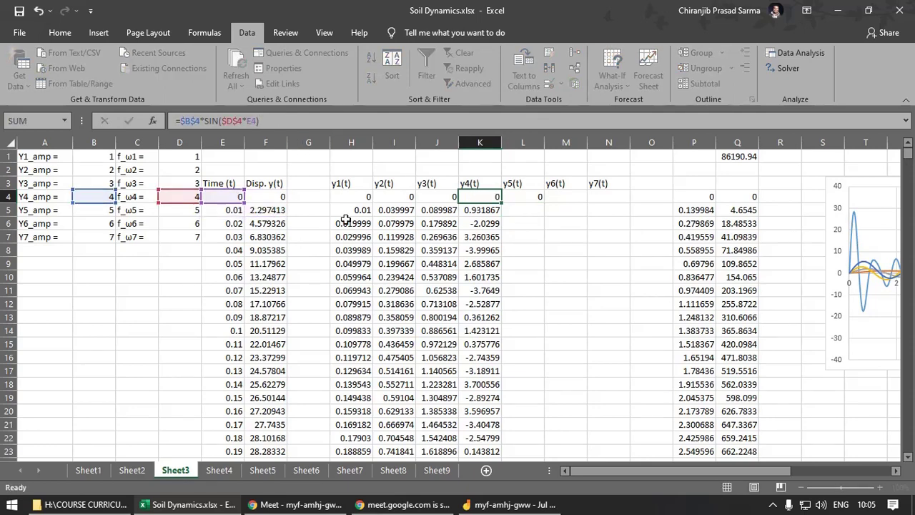
Check the cell references in the y1(t), y3(t) and y4(t) formulas in H4, J4 and K4.
click(420, 195)
click(272, 122)
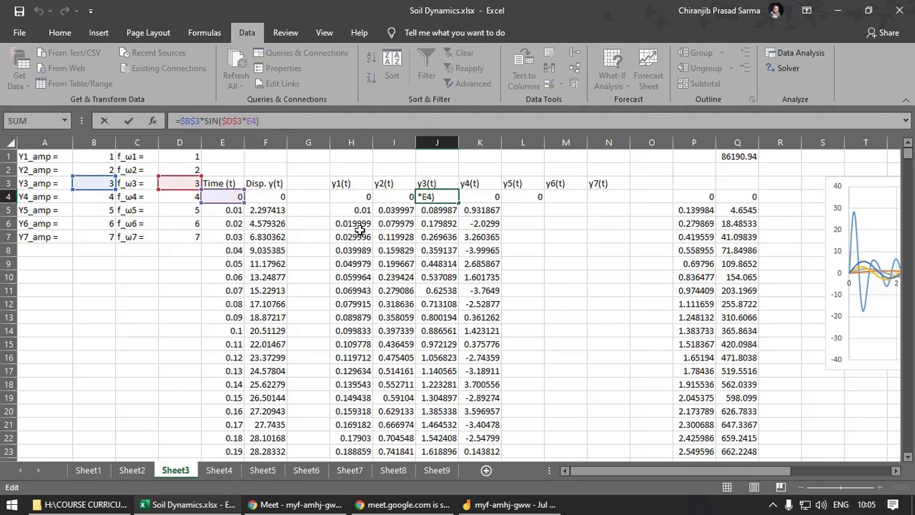
key(Return)
click(343, 197)
click(271, 121)
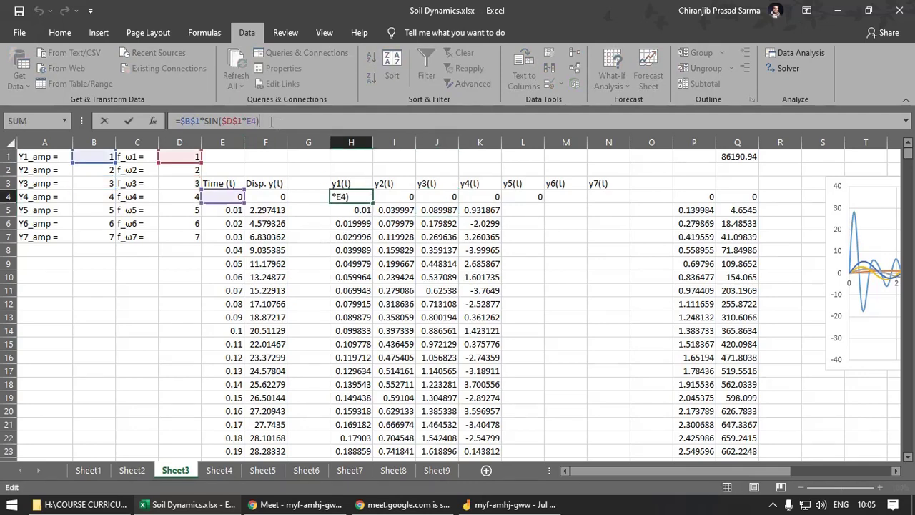
key(Return)
click(437, 196)
double_click(444, 197)
key(Escape)
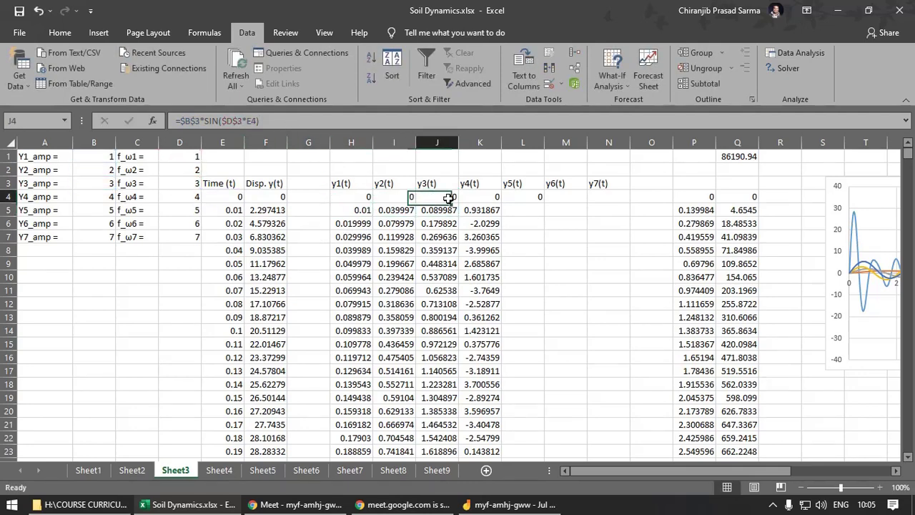
click(290, 123)
key(Escape)
key(Right)
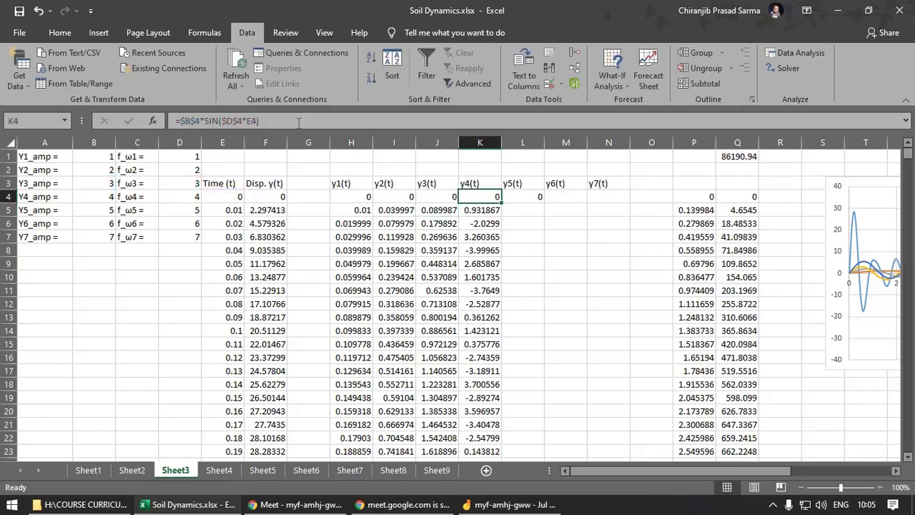
click(299, 122)
key(Return)
Redirect the amplitude and frequency references in the y5(t) formula in L4 to $B$5 and $D$5, and recheck the formula in K4.
click(516, 201)
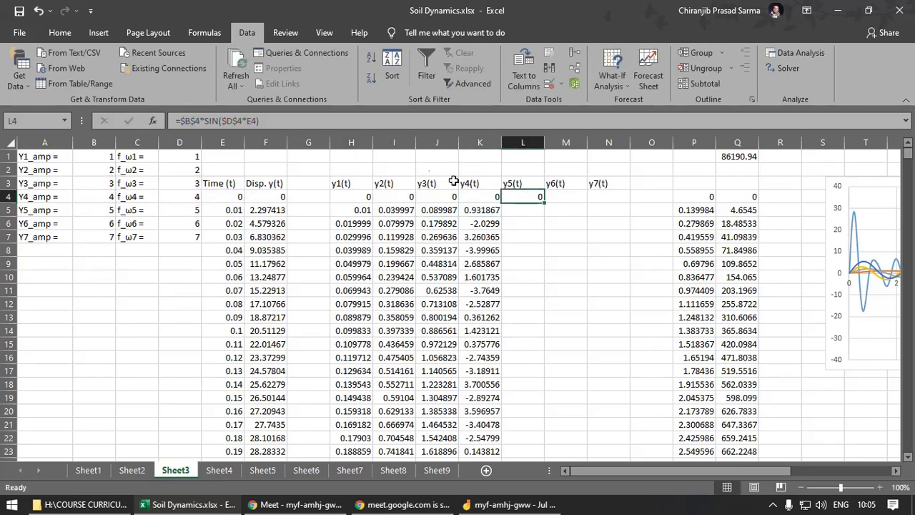
double_click(518, 201)
key(Escape)
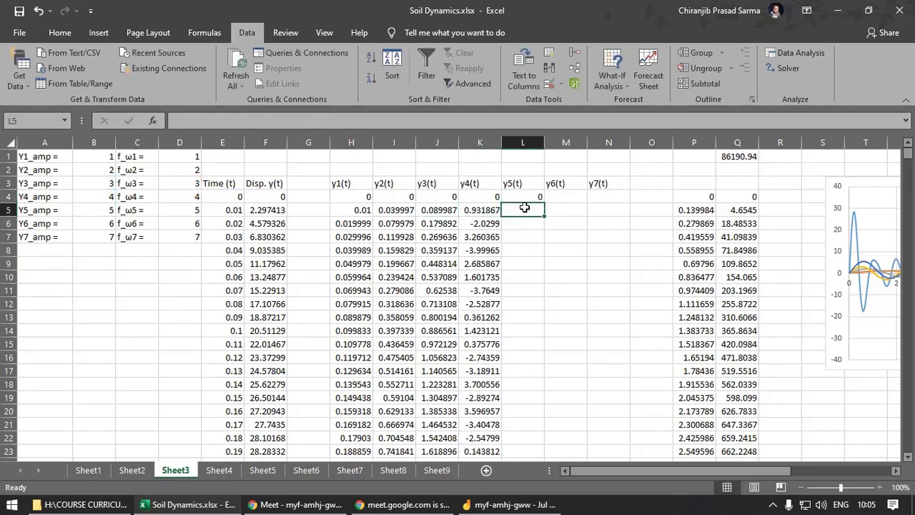
click(278, 120)
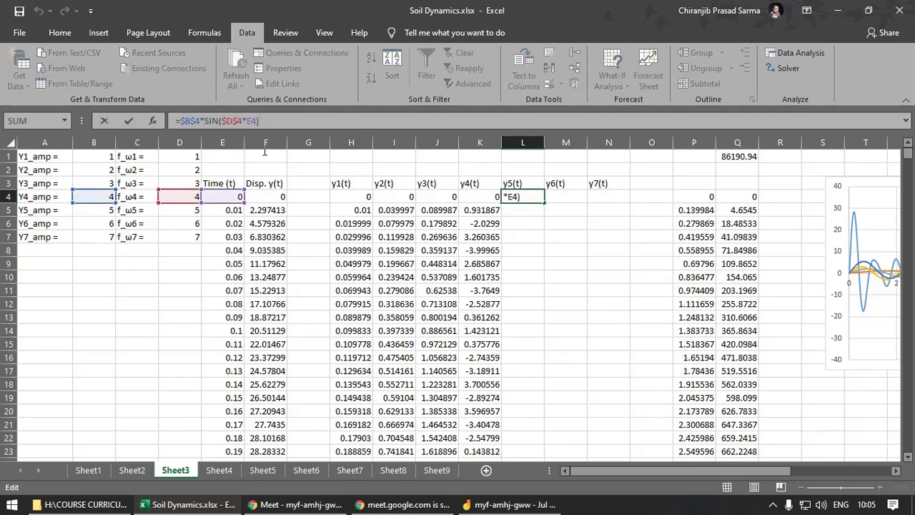
drag(101, 203, 100, 215)
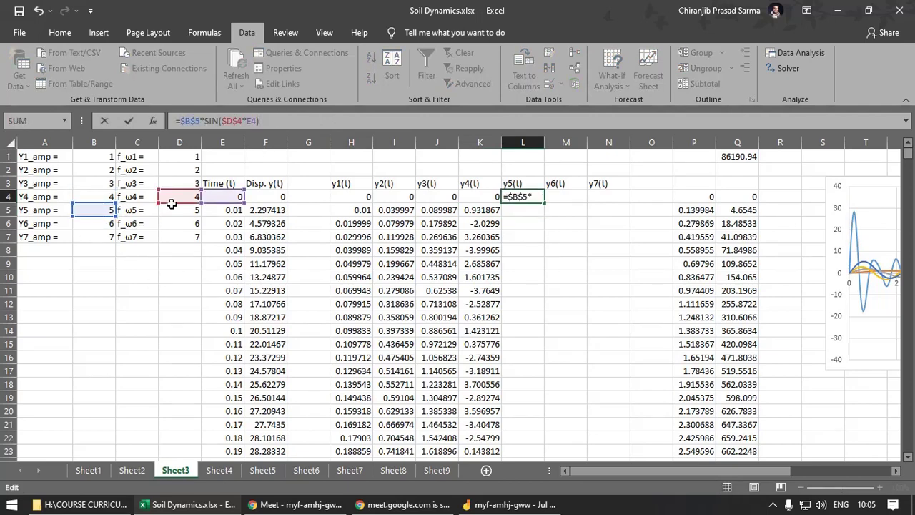
key(Return)
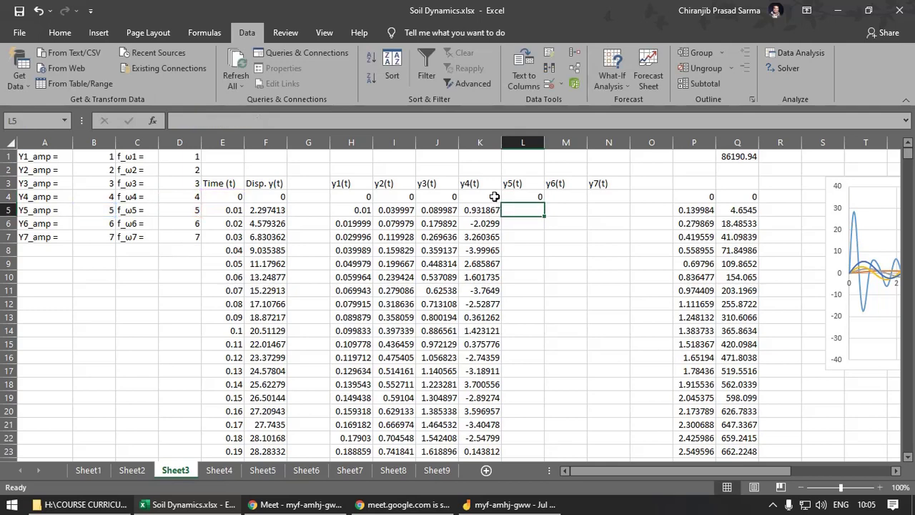
click(495, 201)
click(265, 121)
key(Escape)
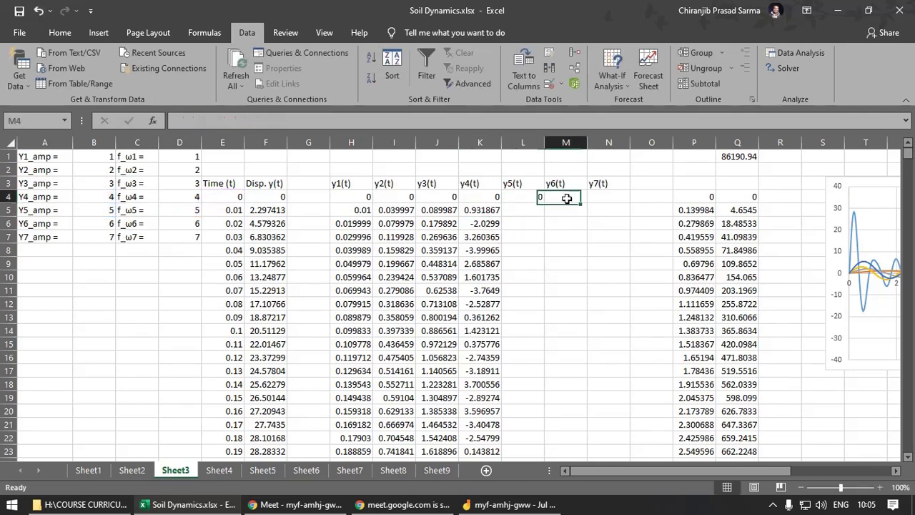
Copy the y5(t) formula from L4 into M4 under y6(t) and point its time reference to E4.
click(529, 197)
drag(545, 203, 576, 201)
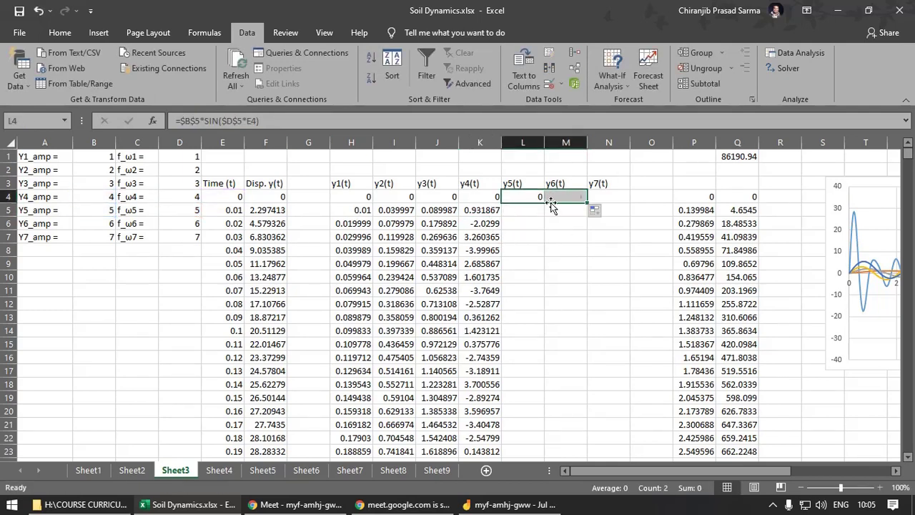
double_click(565, 197)
drag(263, 205, 231, 203)
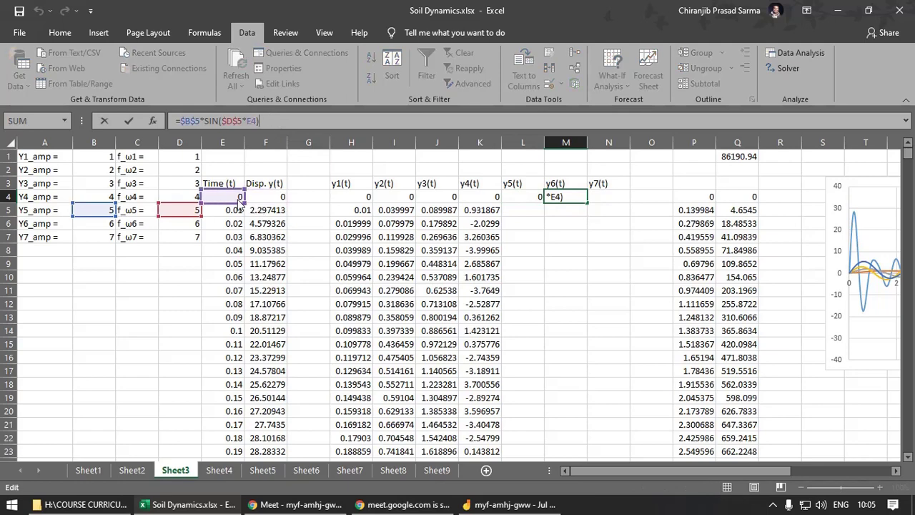
key(Return)
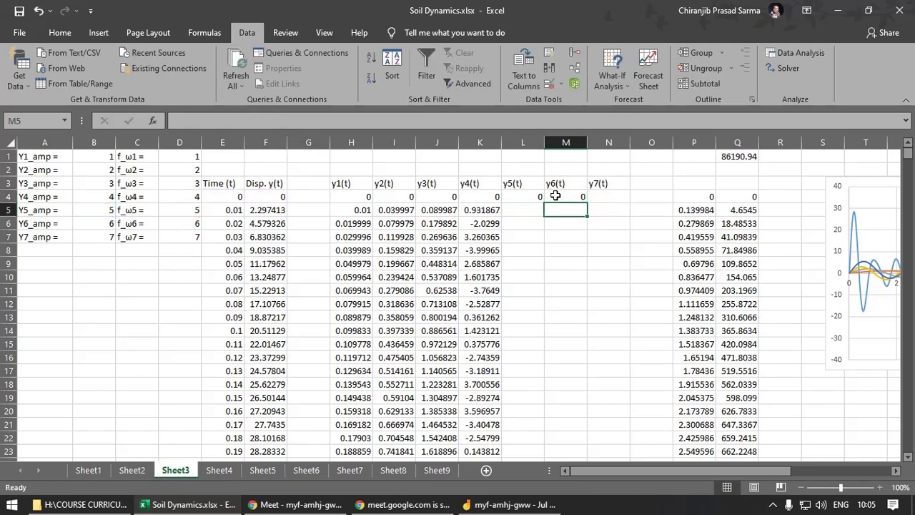
Redirect the frequency and amplitude references in the y6(t) formula in M4 to $D$6 and $B$6.
double_click(556, 197)
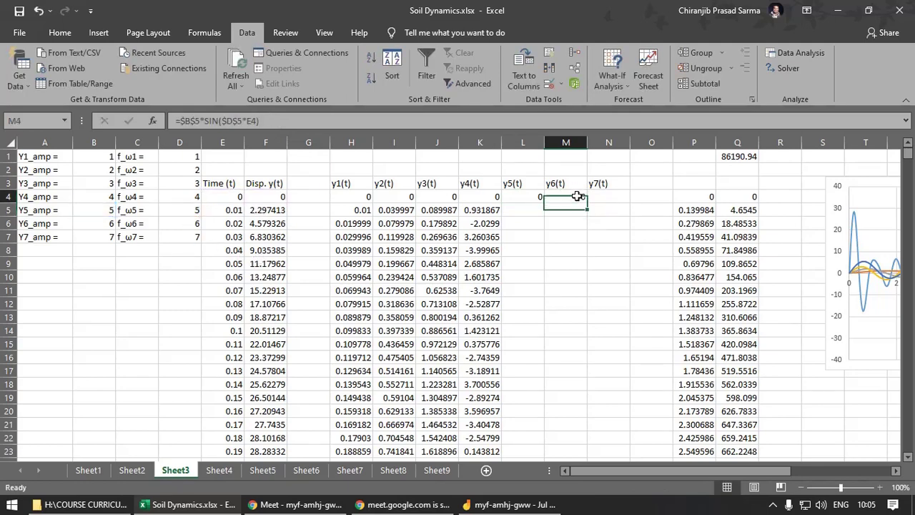
click(177, 219)
double_click(570, 199)
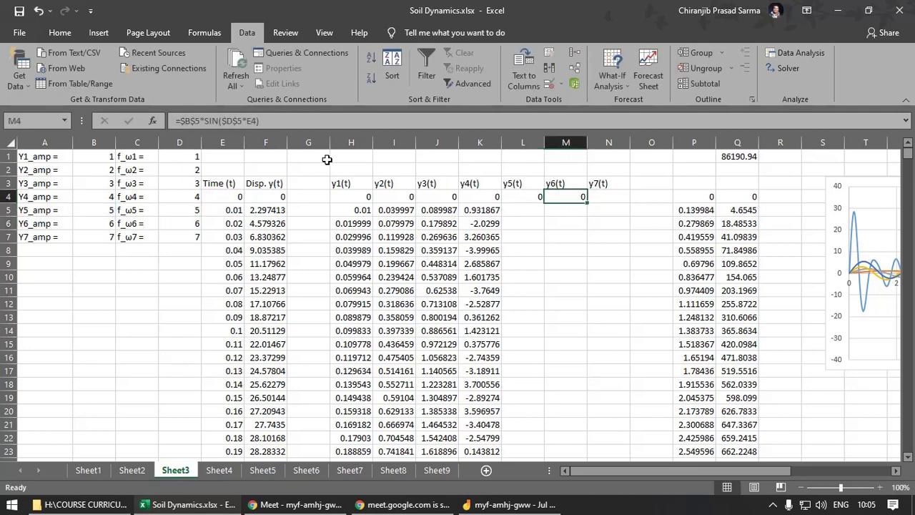
drag(180, 216, 174, 229)
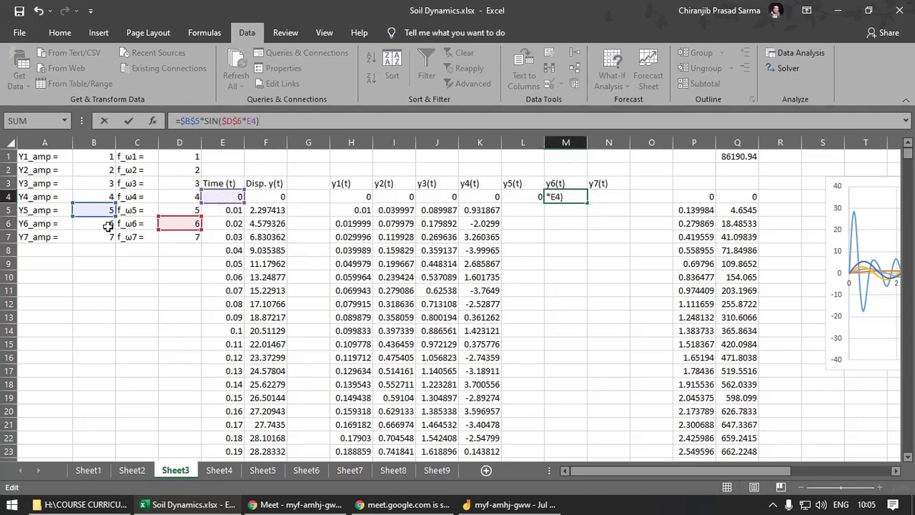
drag(81, 213, 102, 227)
key(Return)
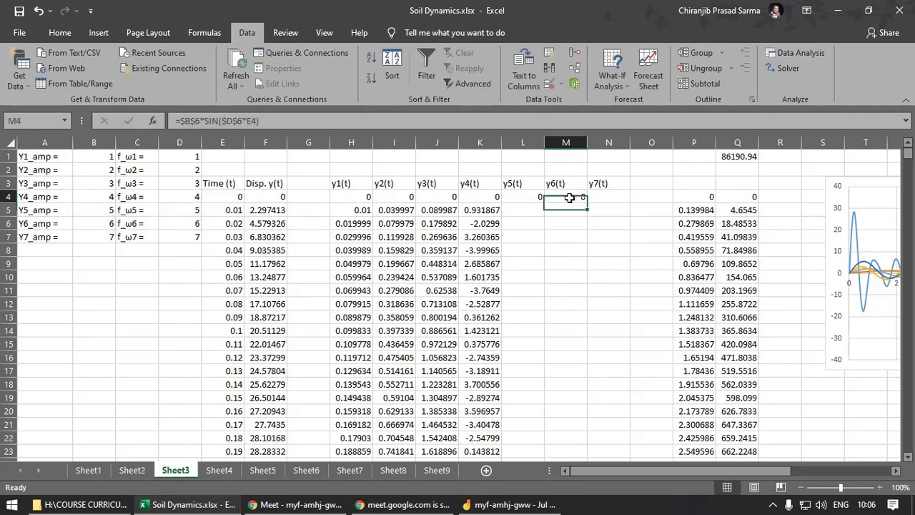
Copy the y6(t) formula from M4 into N4 under y7(t) and point its time reference to E4.
click(614, 201)
click(581, 198)
drag(587, 203, 624, 205)
click(614, 198)
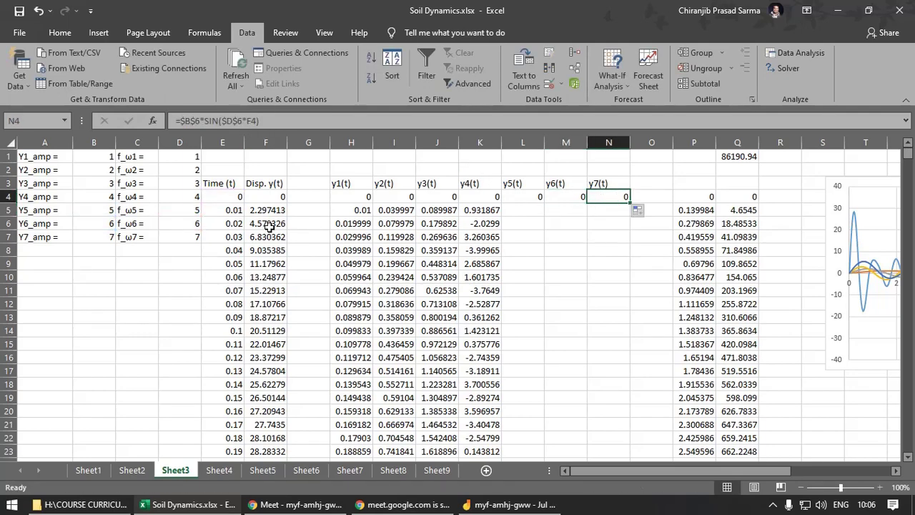
click(274, 114)
click(242, 203)
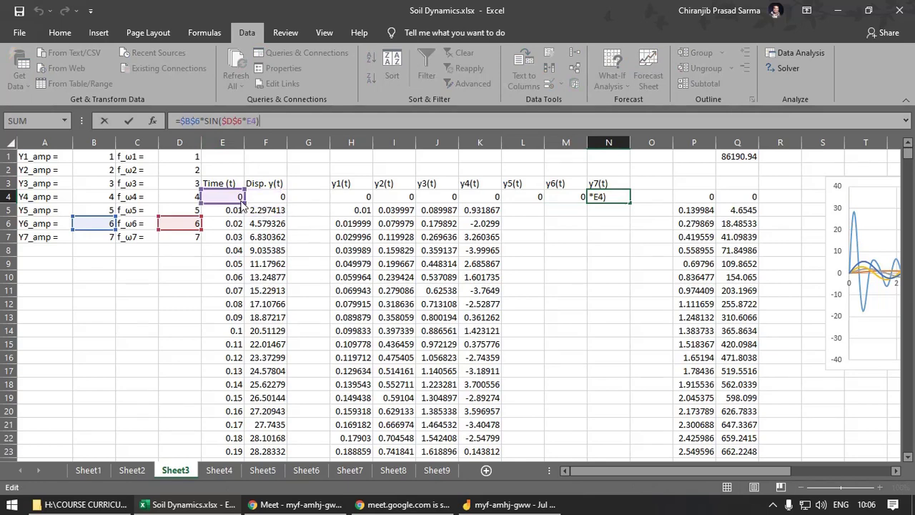
Redirect the frequency and amplitude references in the y7(t) formula in N4 to $D$7 and $B$7.
drag(186, 238, 185, 239)
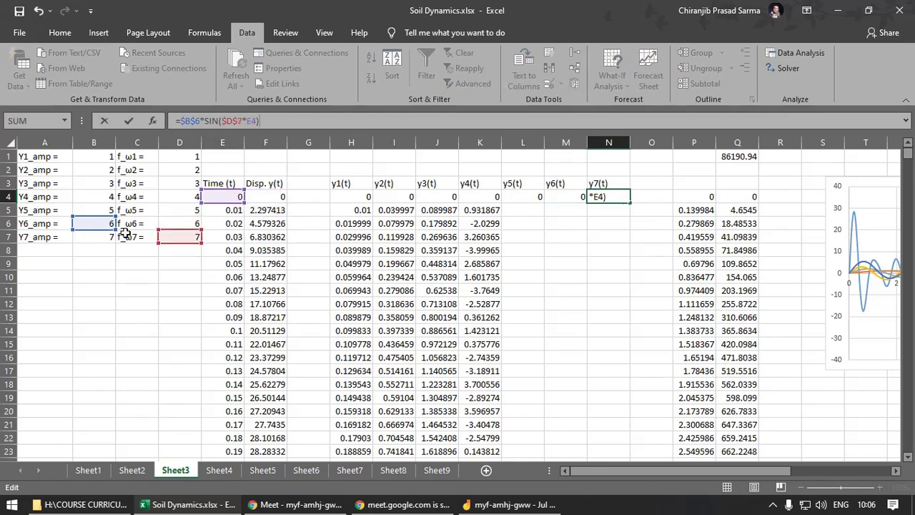
drag(94, 229, 93, 242)
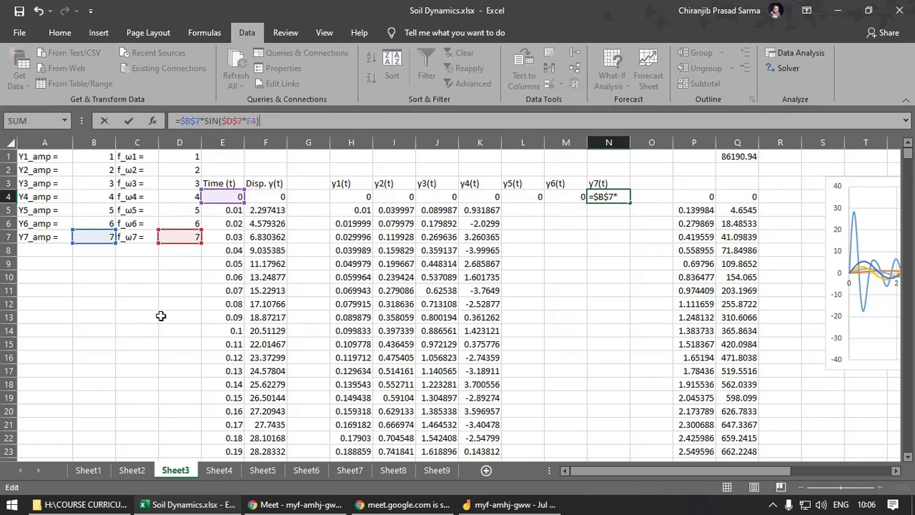
click(628, 204)
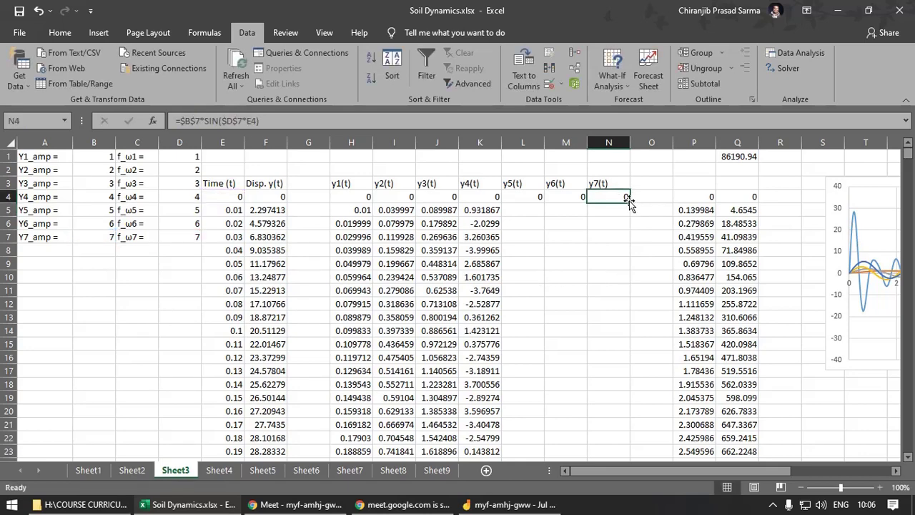
Fill the y5(t), y6(t) and y7(t) formulas in L4, M4 and N4 down their columns for all time rows.
click(527, 195)
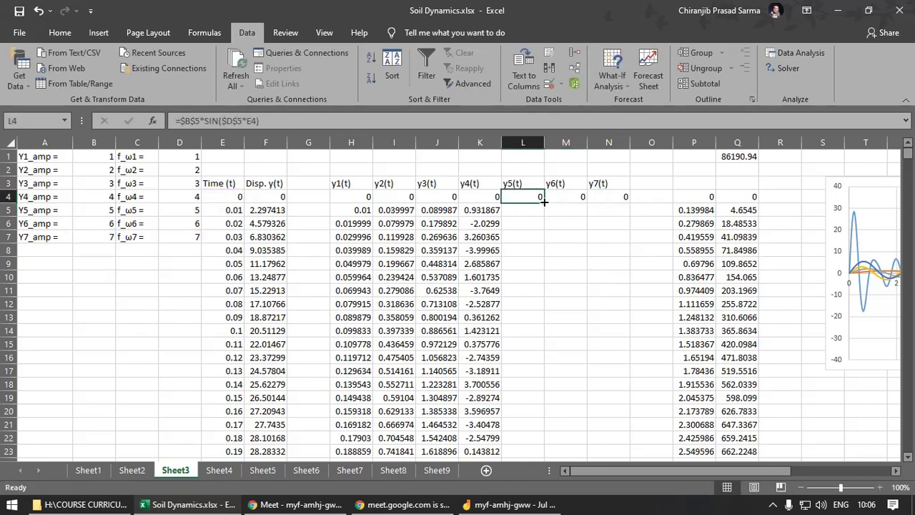
double_click(544, 203)
click(579, 199)
double_click(585, 203)
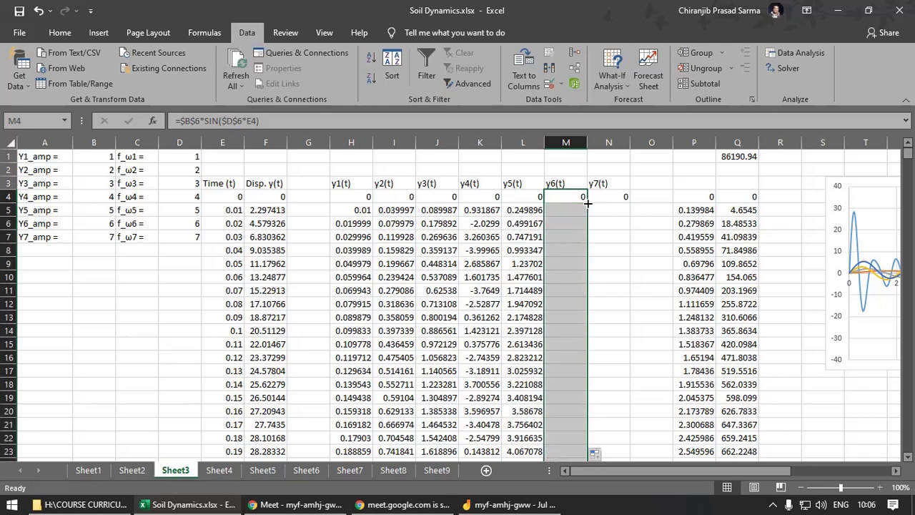
click(624, 198)
double_click(630, 202)
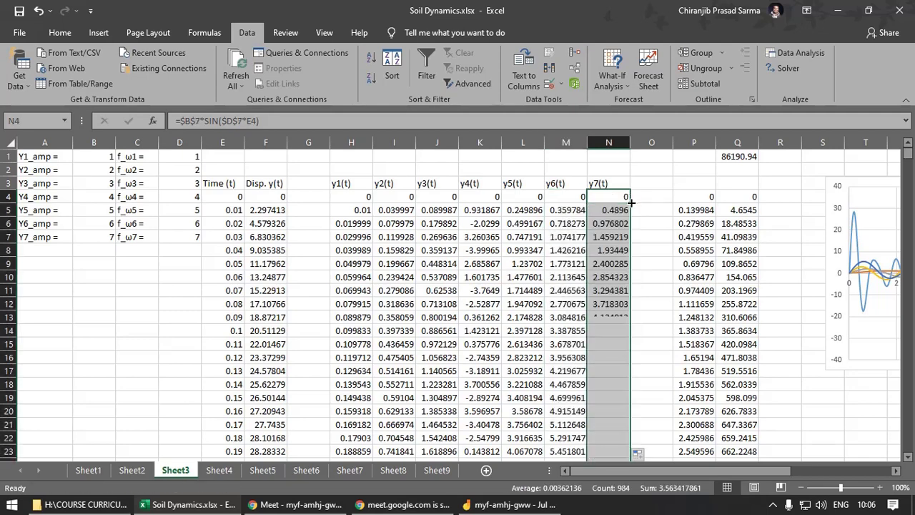
Check the amplitude, frequency and time references in the y1(t), y2(t) and y3(t) formulas in H4, I4 and J4.
click(365, 198)
click(267, 120)
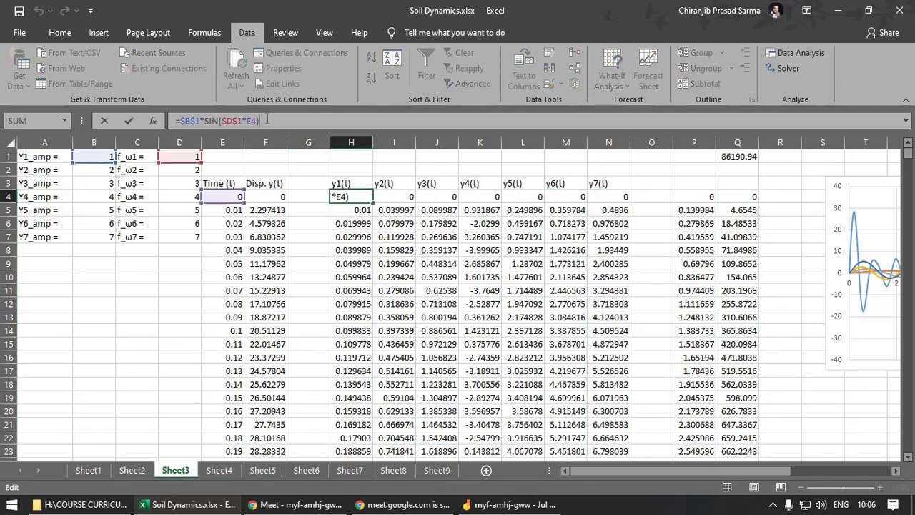
key(Return)
click(394, 209)
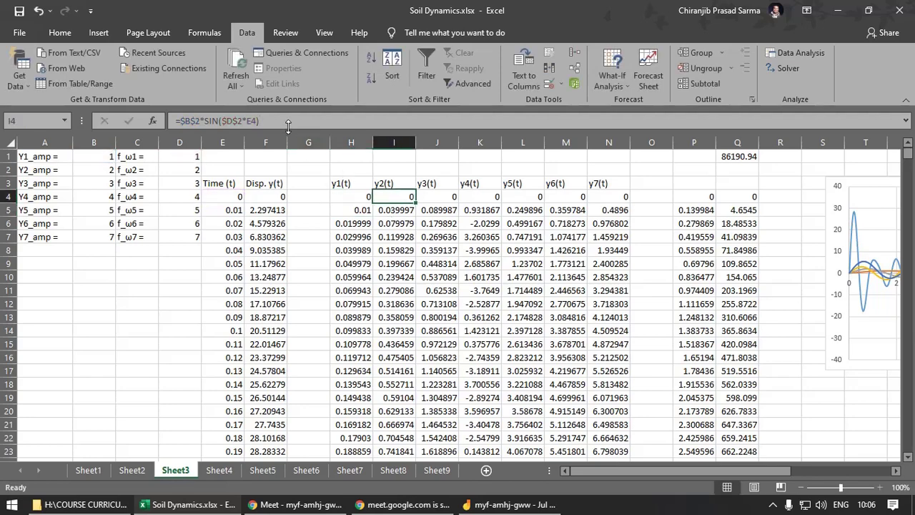
click(288, 120)
key(Escape)
click(426, 200)
click(305, 121)
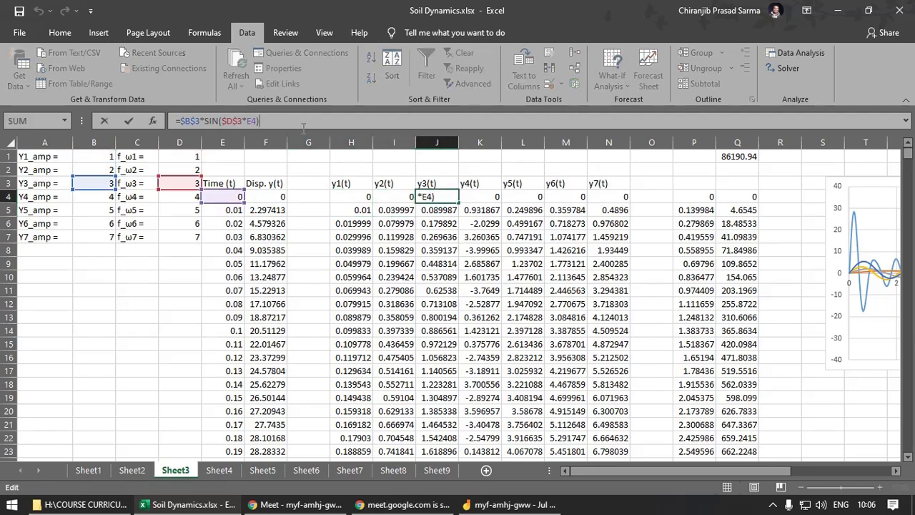
key(Escape)
Check the amplitude, frequency and time references in the y4(t) formula in K4, comparing it with the y3(t) formula in J4.
click(481, 196)
click(338, 123)
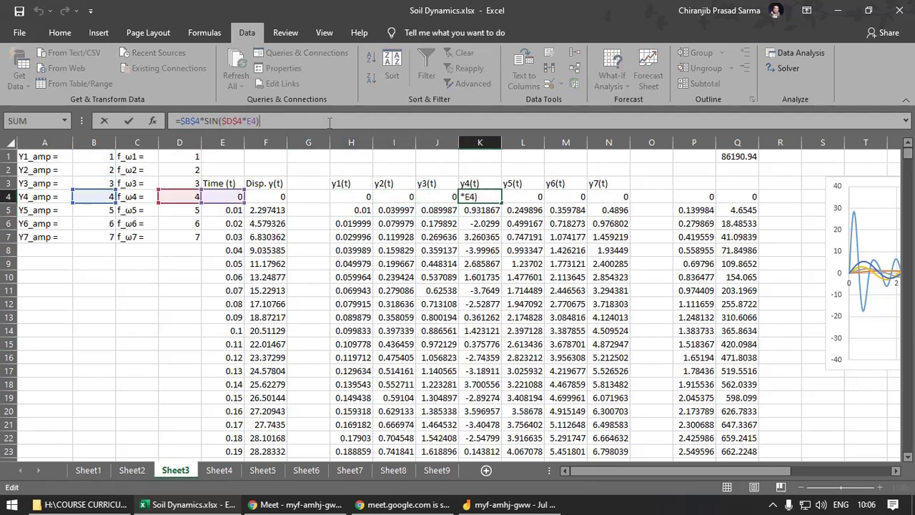
key(Return)
click(480, 197)
click(338, 121)
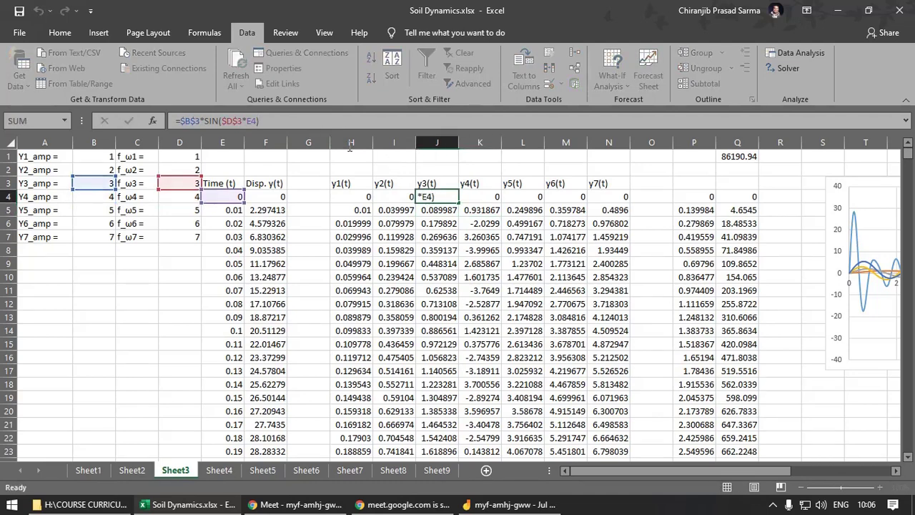
key(Return)
click(479, 197)
click(354, 121)
key(Return)
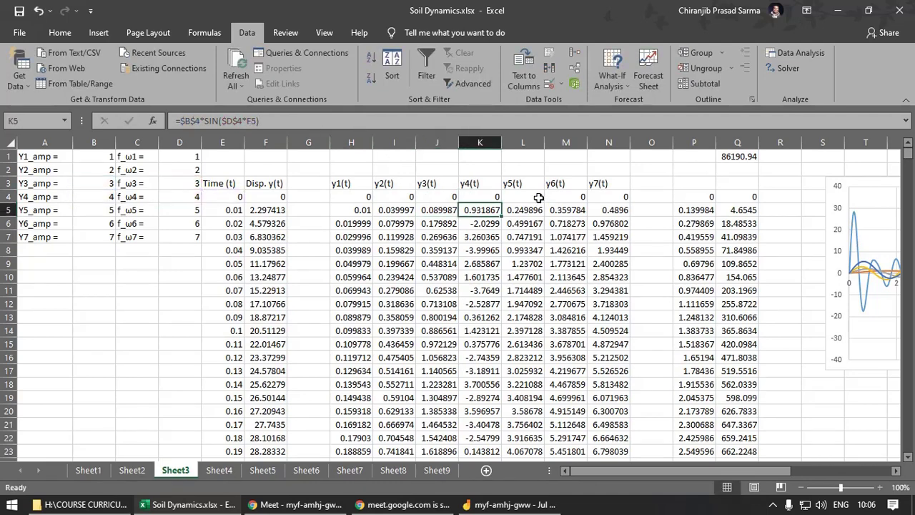
Check the amplitude, frequency and time references in the y5(t), y6(t) and y7(t) formulas in L4, M4 and N4.
click(523, 196)
click(302, 121)
key(Return)
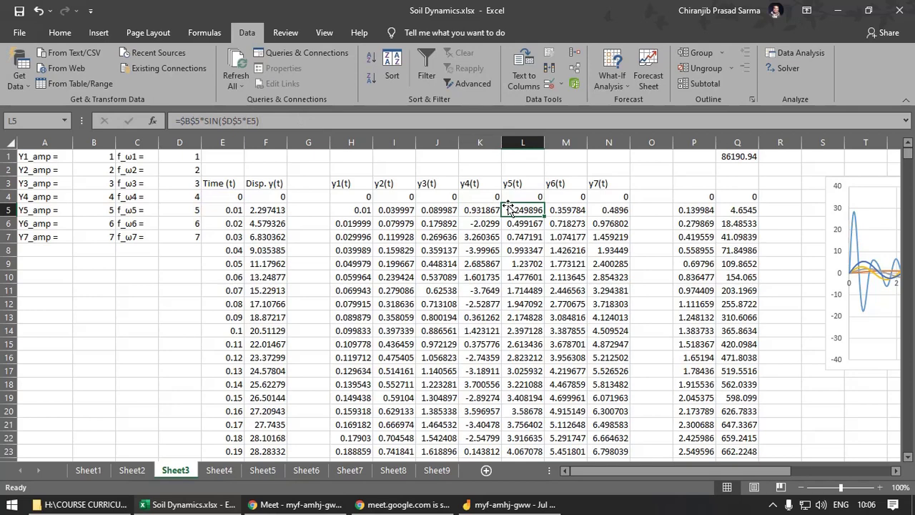
click(559, 196)
click(276, 118)
key(Return)
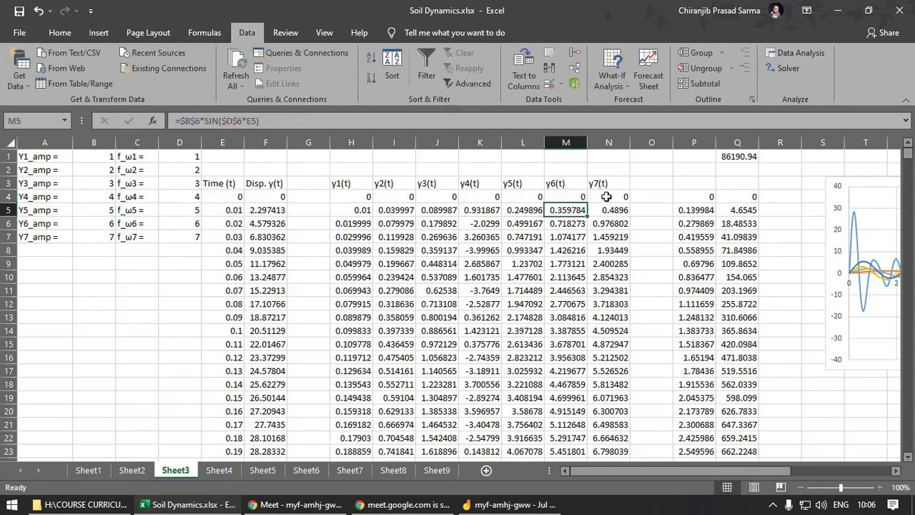
click(608, 197)
click(324, 119)
key(Return)
Fill the seven wave formulas in H4:N4 down through all time rows and recheck the y4(t) formula in K4.
drag(354, 197, 622, 197)
double_click(632, 204)
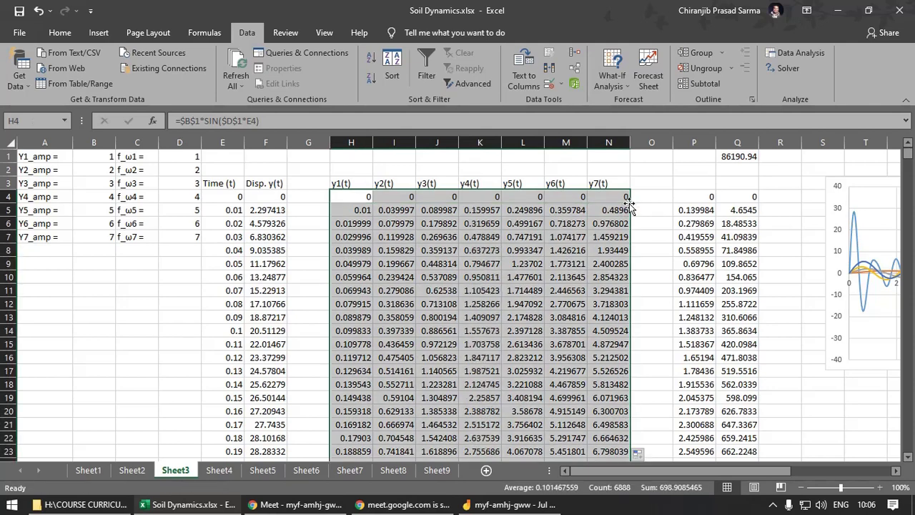
click(475, 196)
click(278, 121)
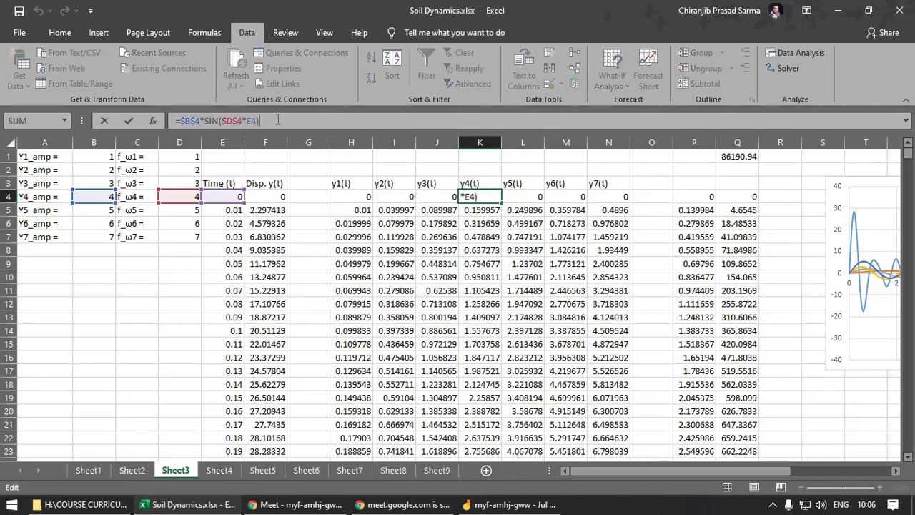
key(Escape)
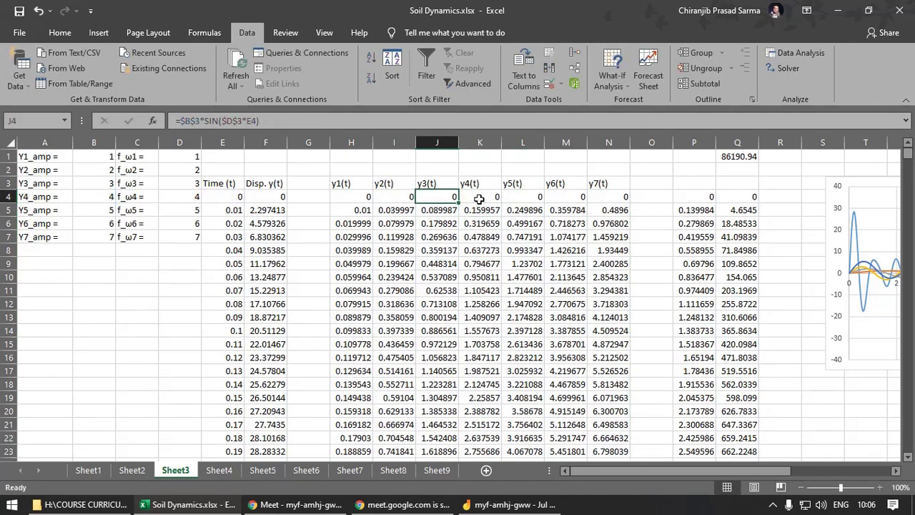
drag(362, 200, 625, 201)
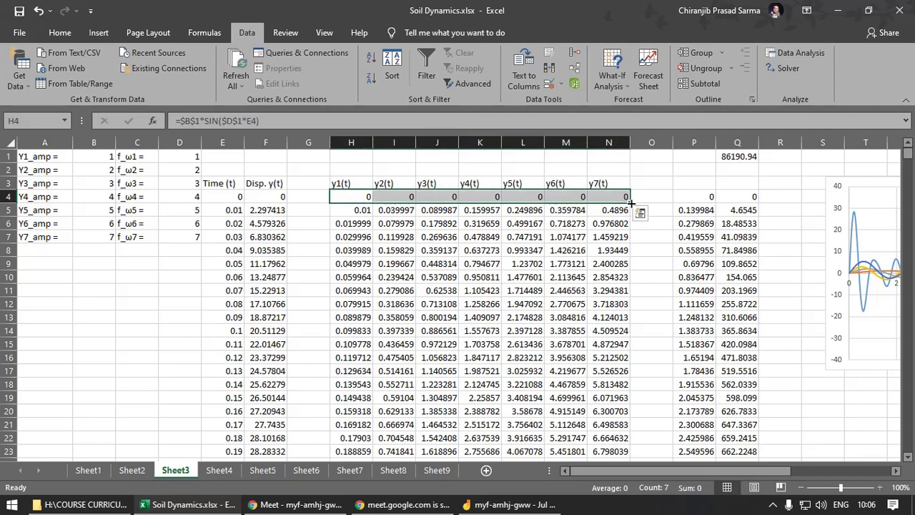
Extend the sum in P4 to the range H4:N4 and fill it down column P.
click(695, 198)
click(256, 122)
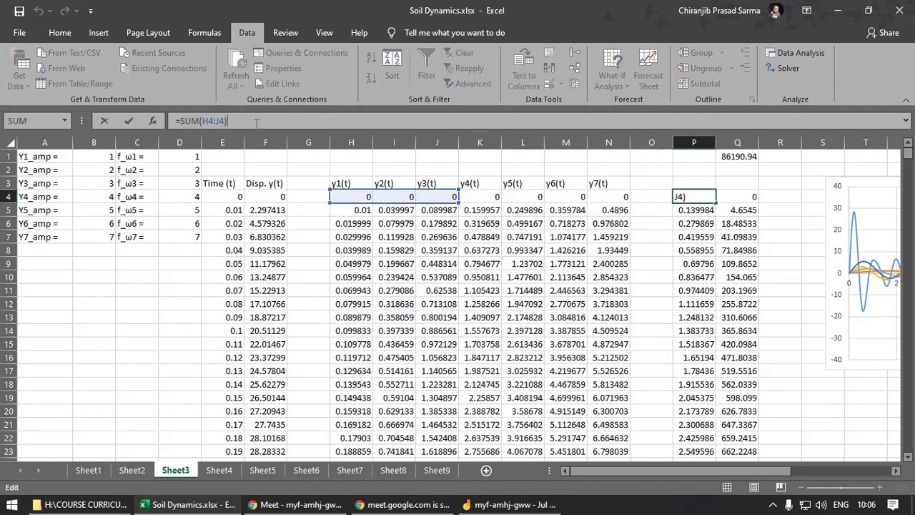
drag(459, 203, 625, 203)
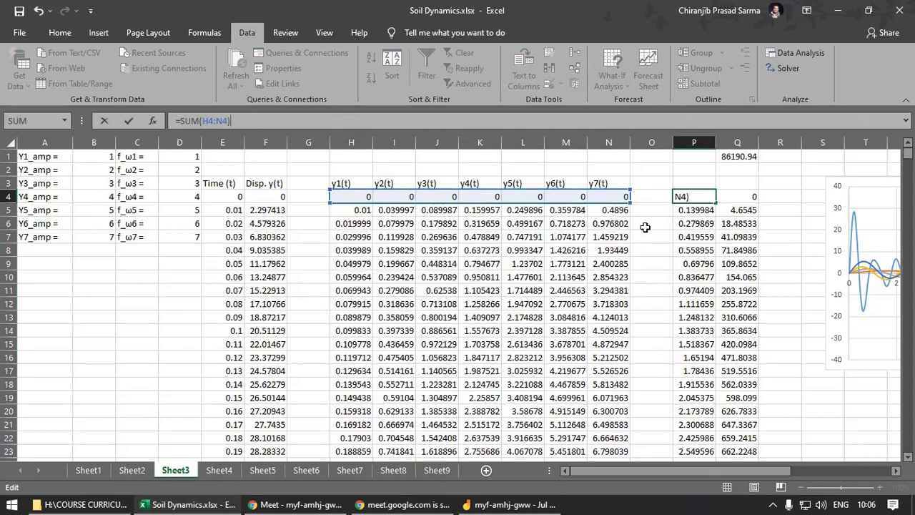
key(Return)
click(701, 195)
double_click(714, 203)
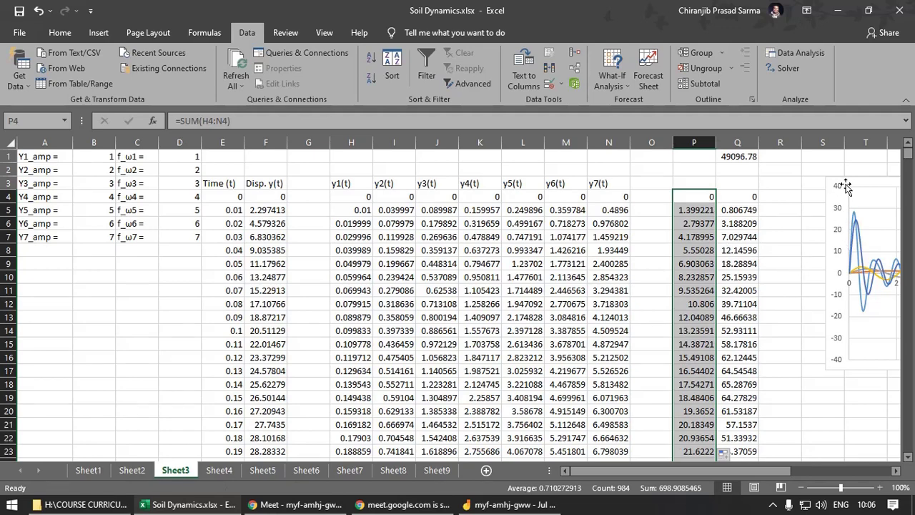
Move the chart beside the y5(t) column and identify its displacement y(t) and summed-wave series.
drag(841, 183, 548, 183)
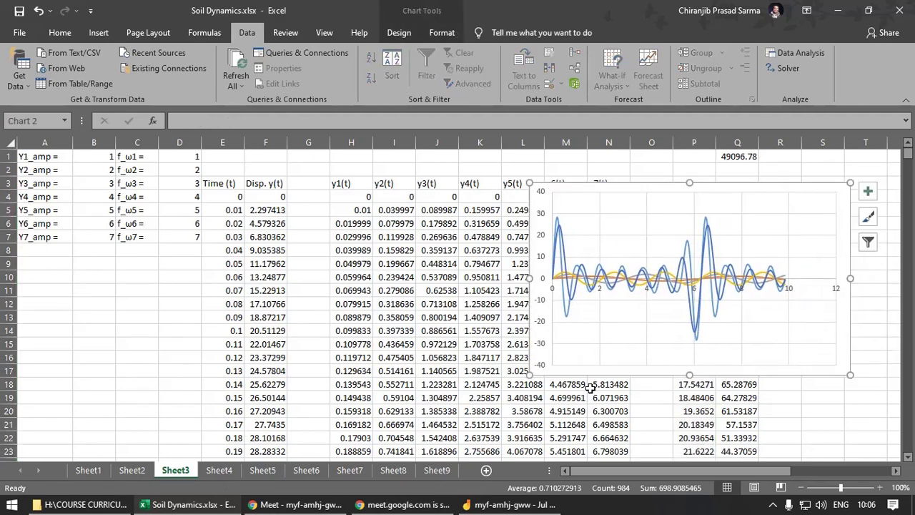
click(570, 312)
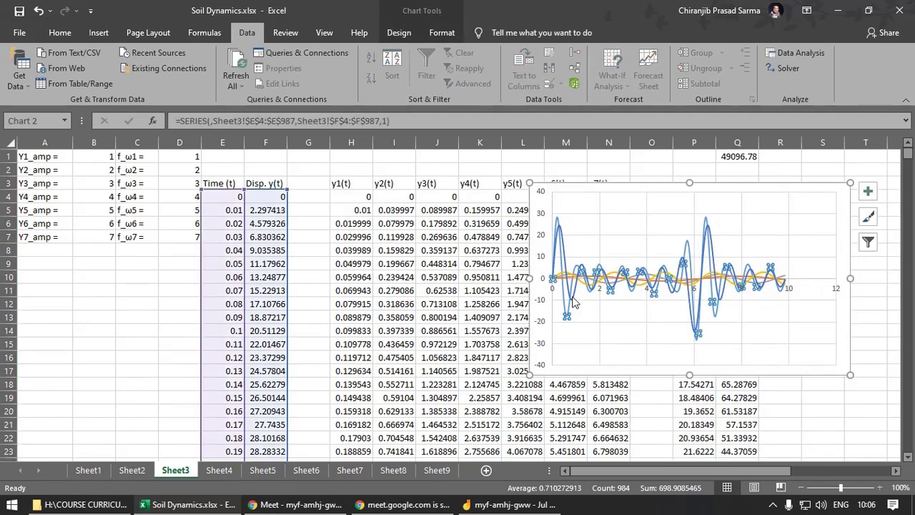
click(572, 301)
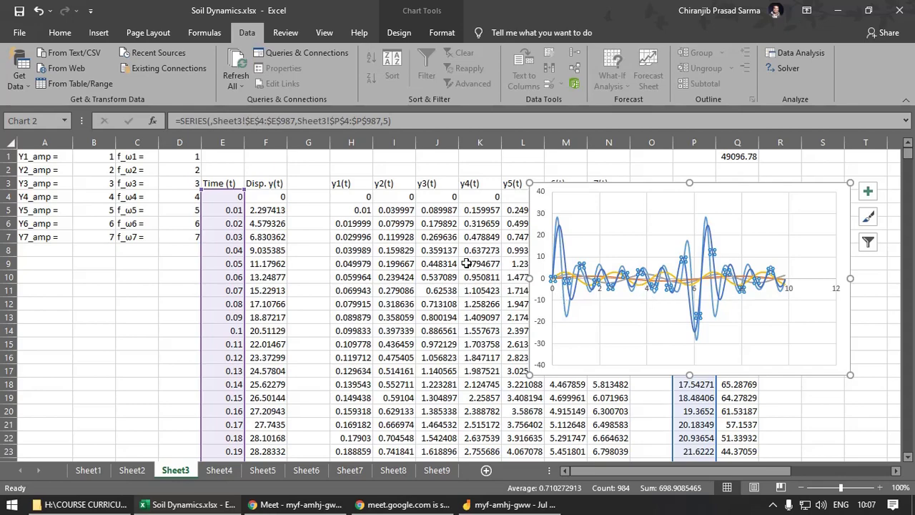
click(585, 191)
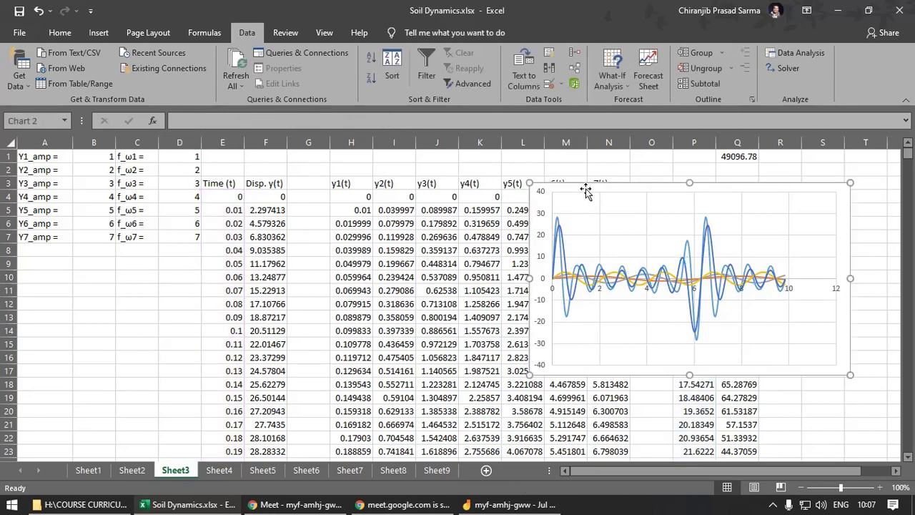
Open Solver and select the total squared difference in Q1 as the objective cell to minimize.
click(784, 68)
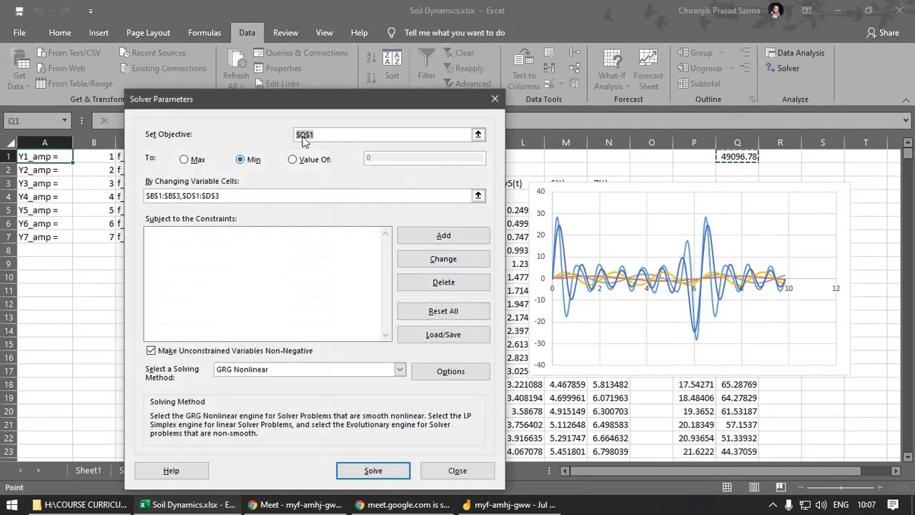
drag(317, 101, 501, 101)
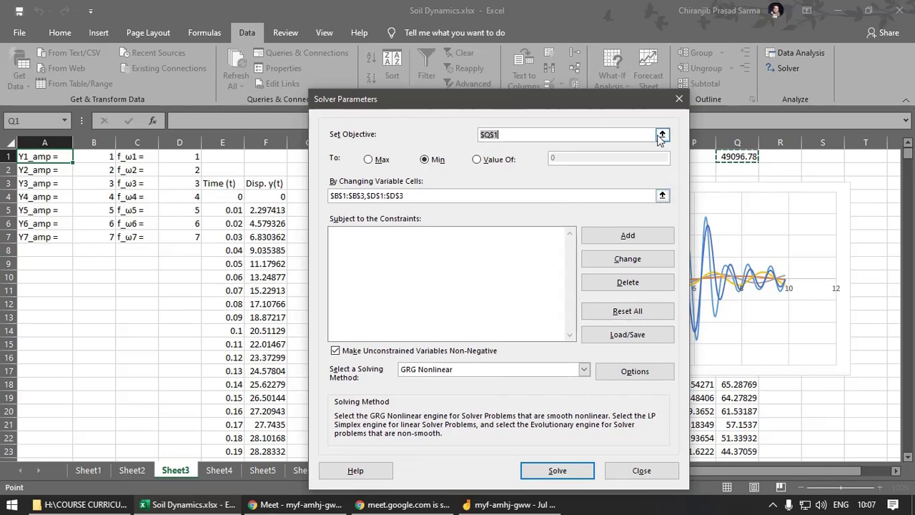
drag(579, 106, 462, 122)
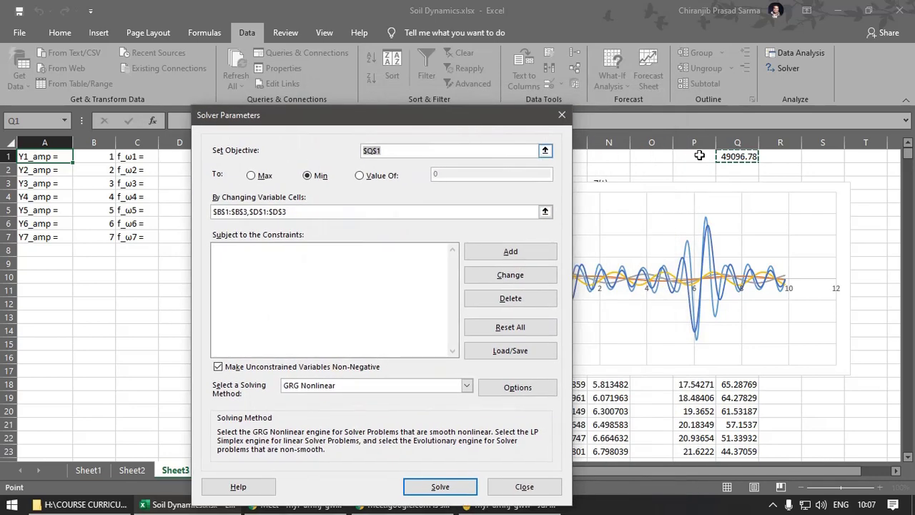
click(741, 157)
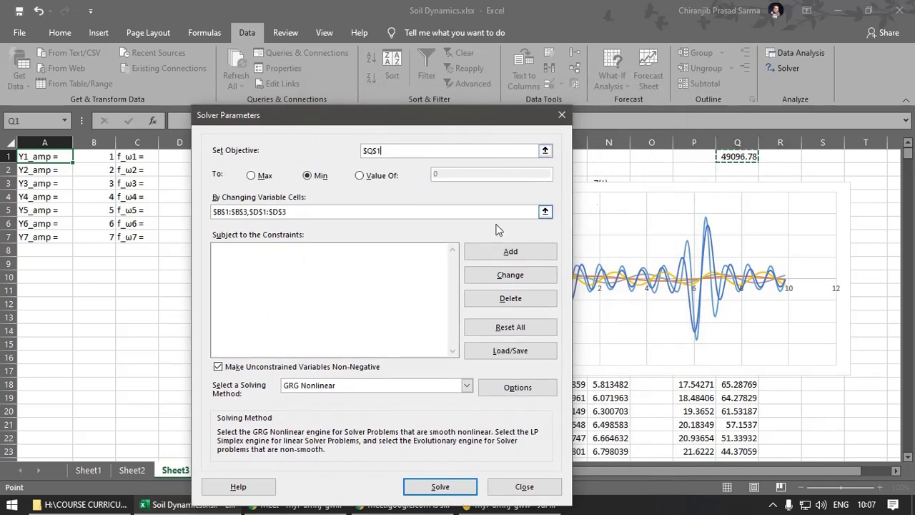
Set Solver's changing variable cells to all seven amplitudes and frequencies, $B$1:$B$7,$D$1:$D$7.
click(464, 209)
click(546, 213)
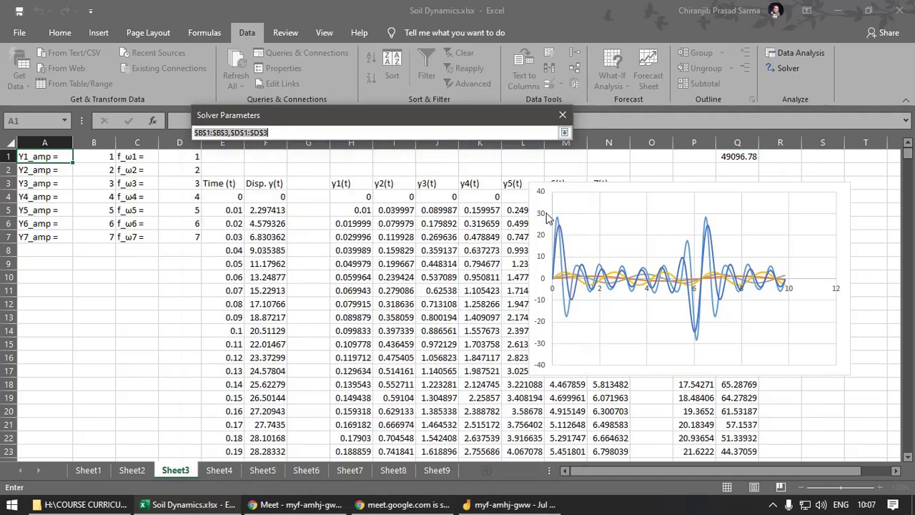
drag(100, 157, 90, 235)
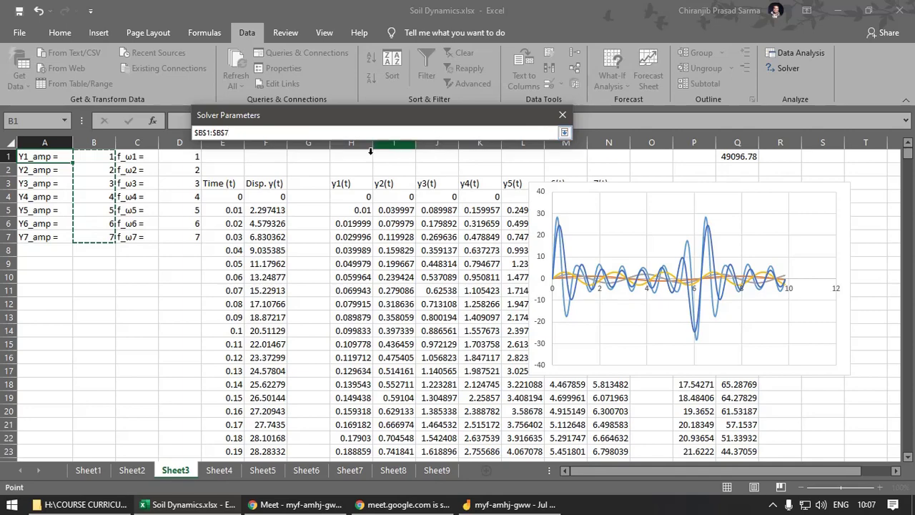
drag(187, 157, 186, 234)
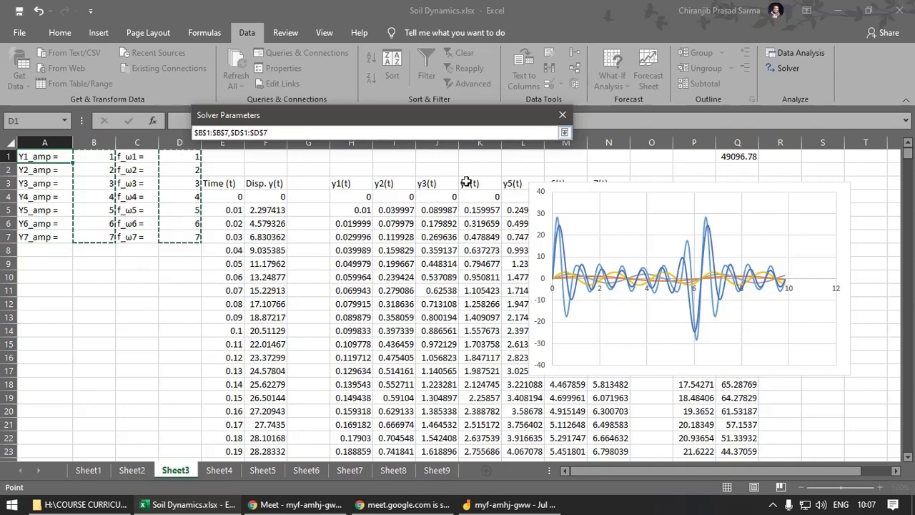
click(564, 132)
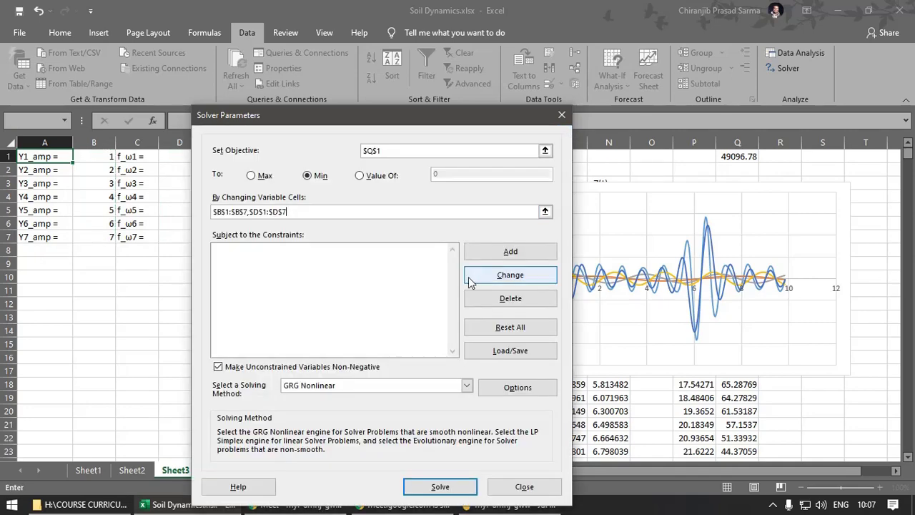
Run Solver with the GRG Nonlinear method and keep the solution for the seven amplitudes and frequencies.
click(447, 487)
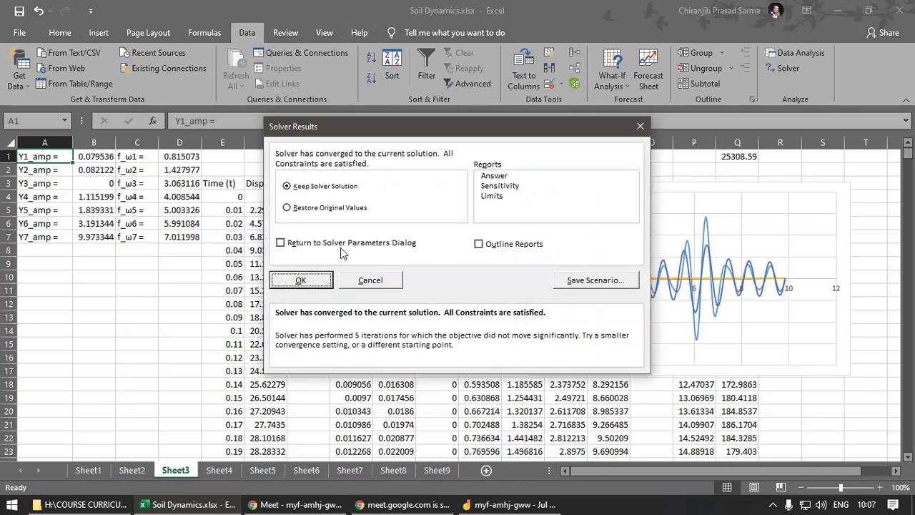
click(301, 280)
click(457, 371)
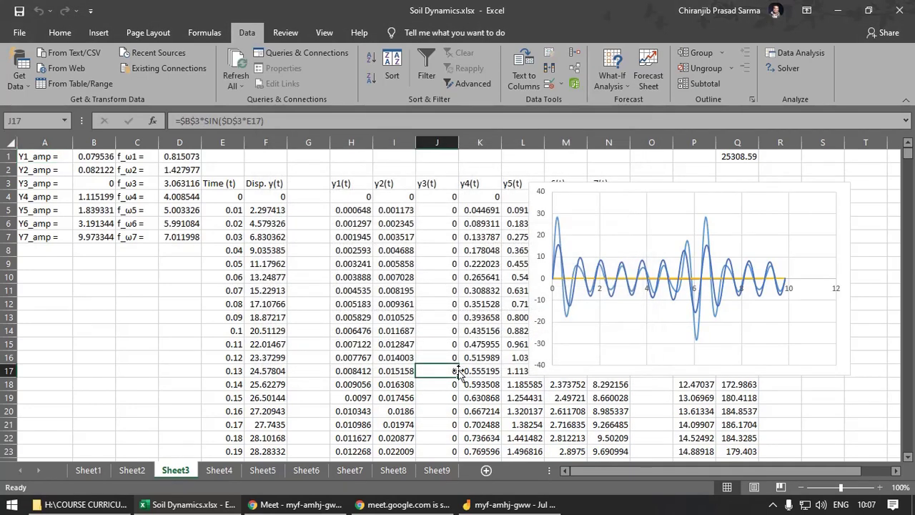
Compare the summed-wave series with the displacement y(t) series at the chart's peaks and troughs.
click(558, 250)
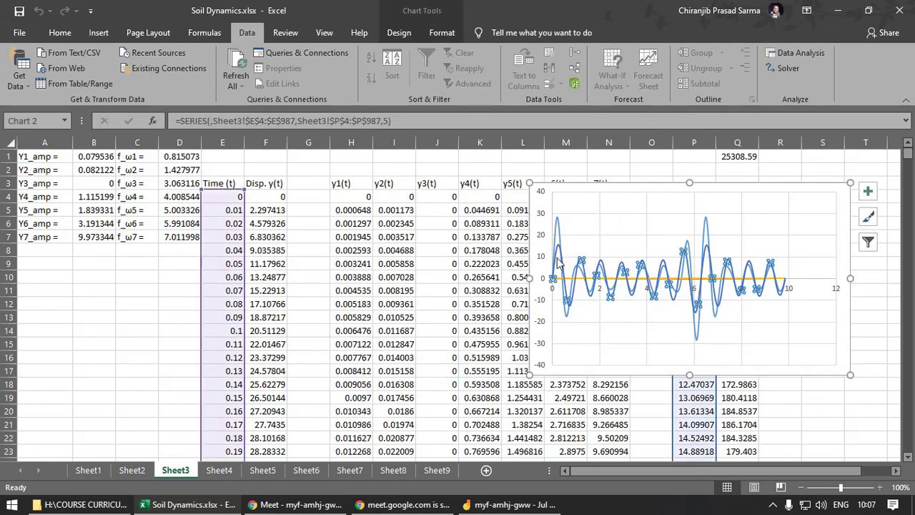
click(710, 238)
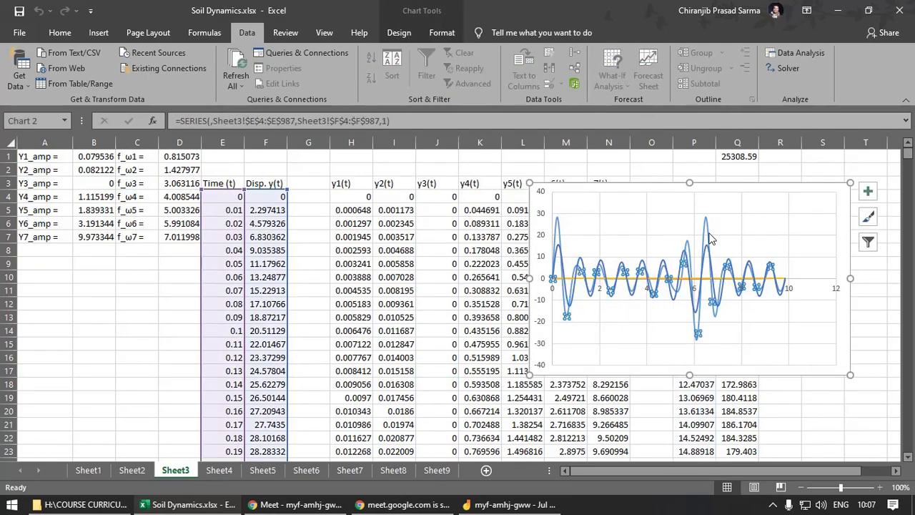
click(702, 322)
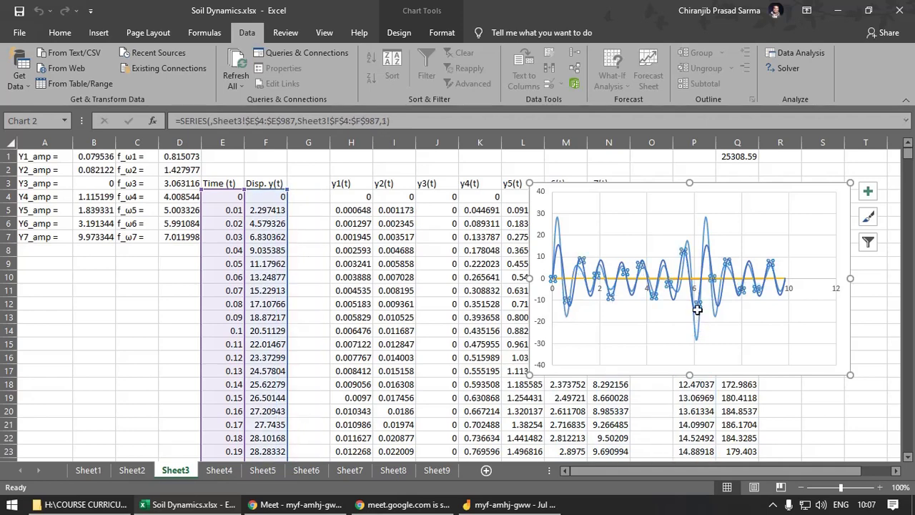
click(701, 326)
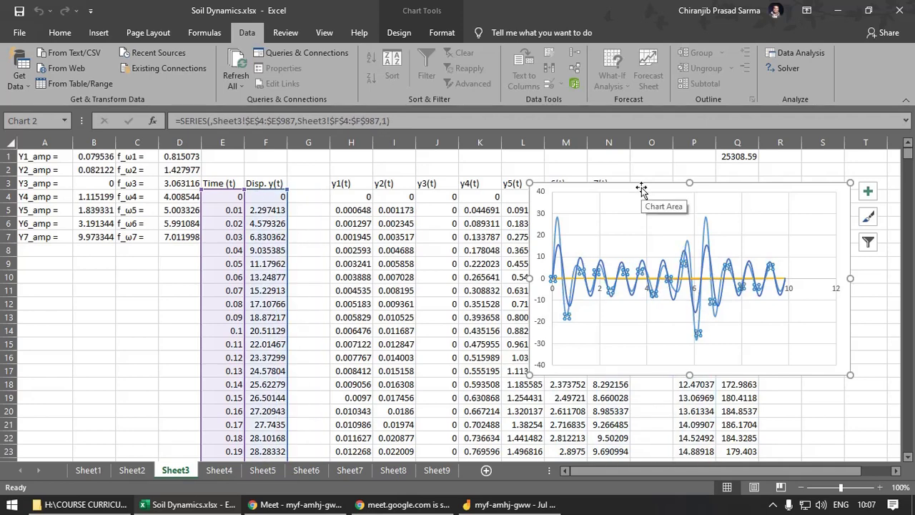
Move the chart beneath the y1(t) to y7(t) headings and place a duplicate of it below the amplitude and frequency table.
drag(641, 189, 408, 198)
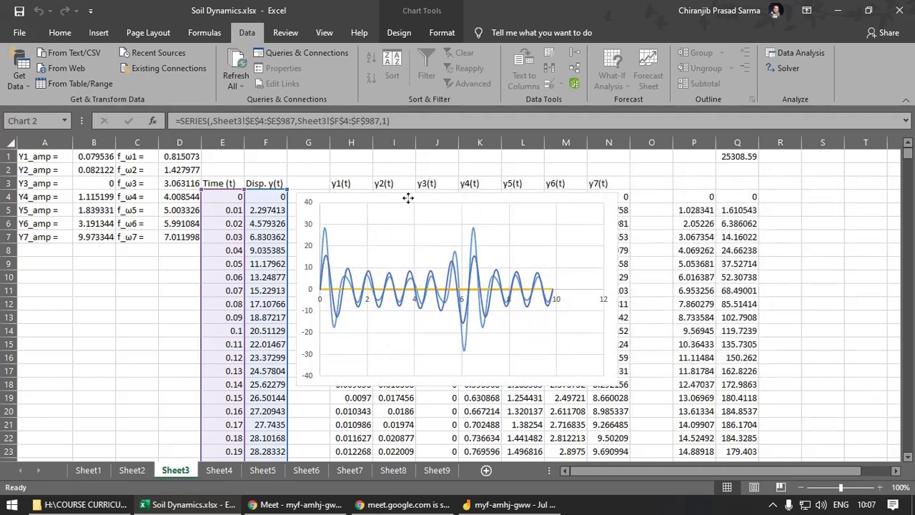
click(521, 294)
click(358, 203)
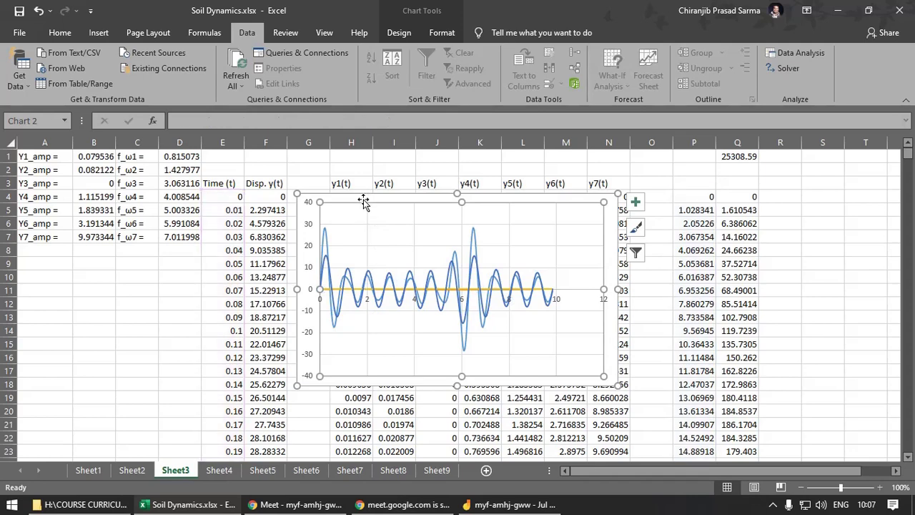
click(364, 199)
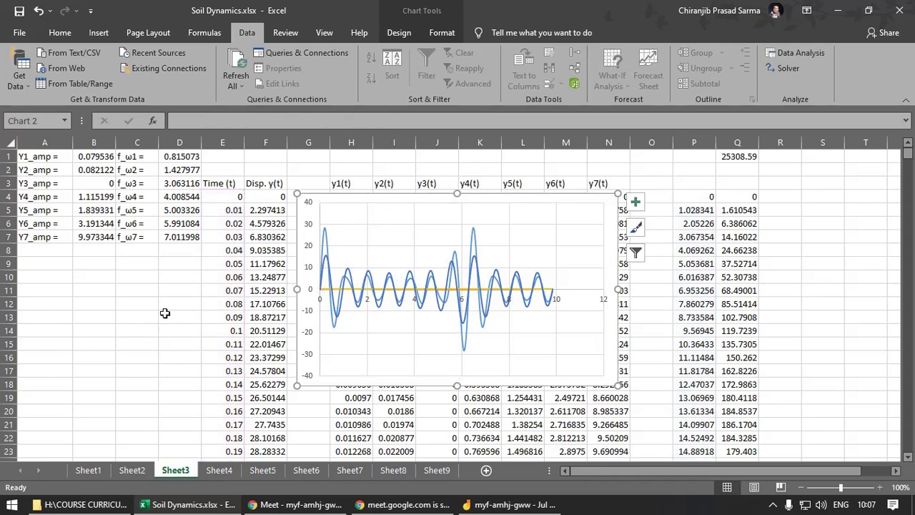
click(151, 287)
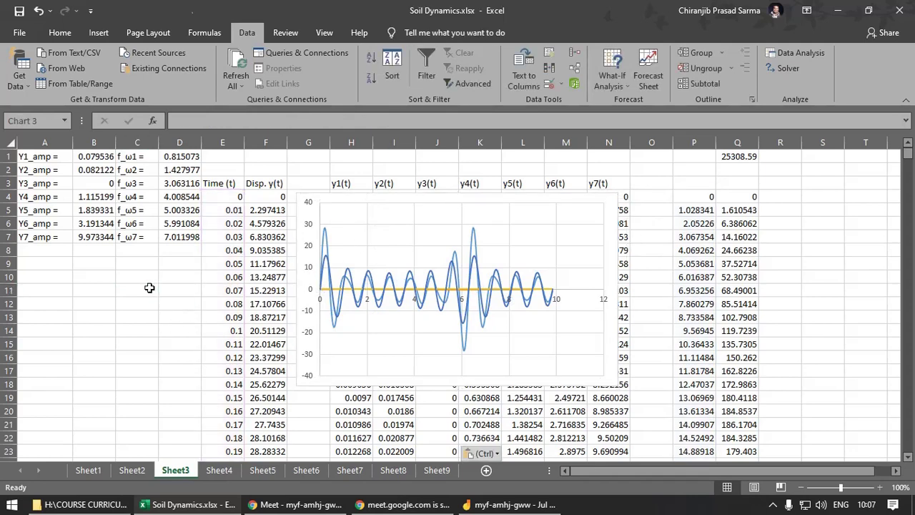
key(ctrl+v)
drag(174, 292, 181, 243)
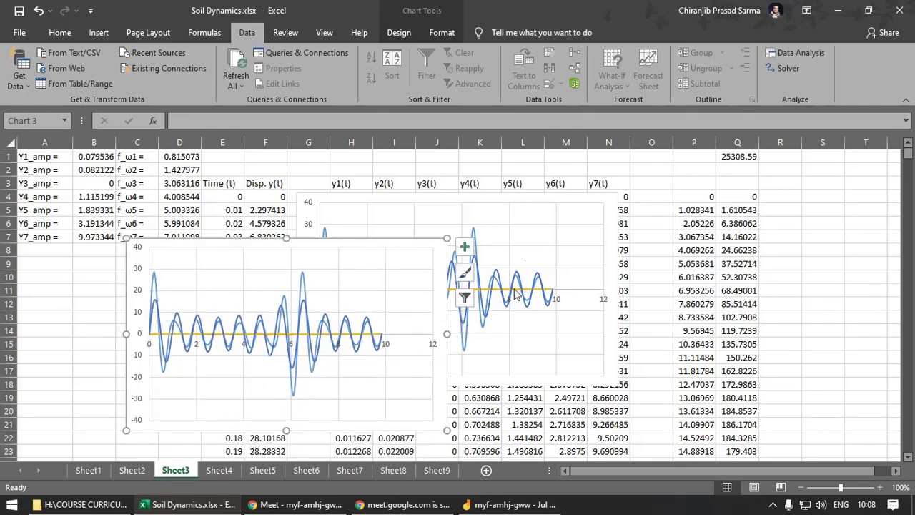
Move the original chart to a new chart sheet, Chart1, and select its summed-wave series.
click(360, 197)
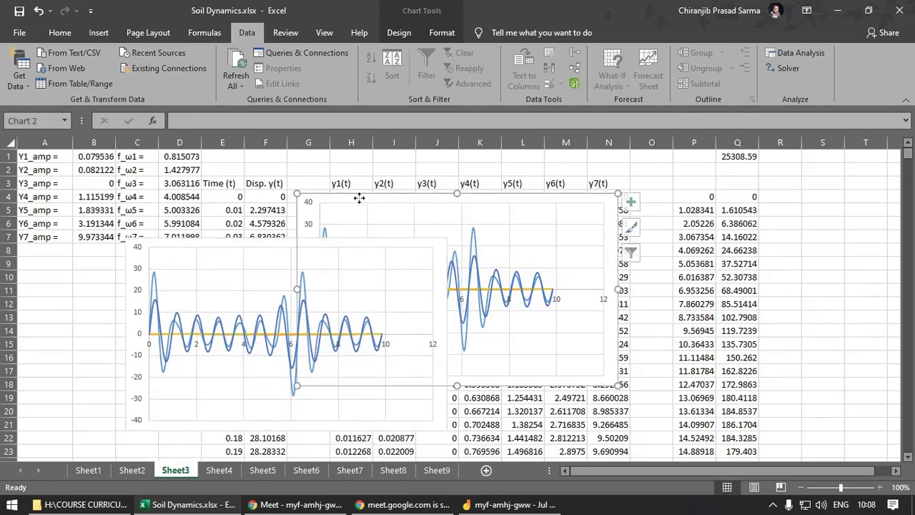
right_click(361, 191)
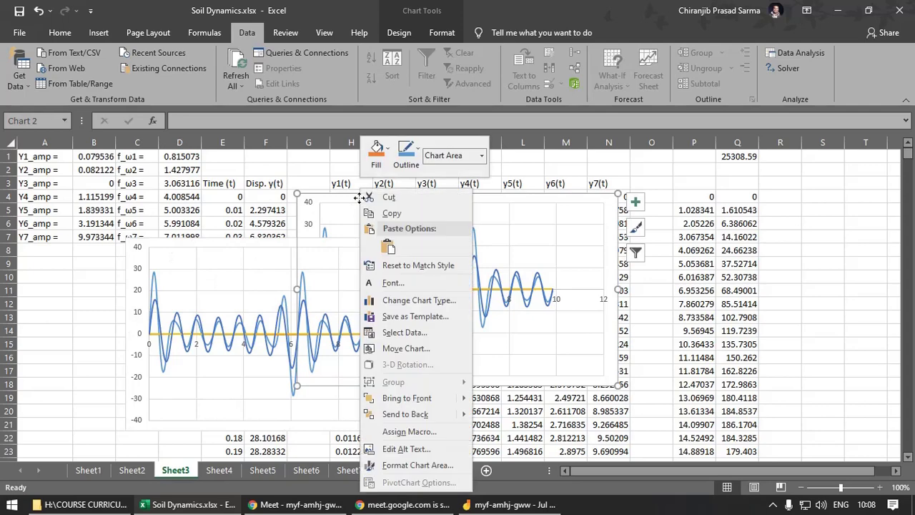
click(418, 348)
key(alt+s)
key(Return)
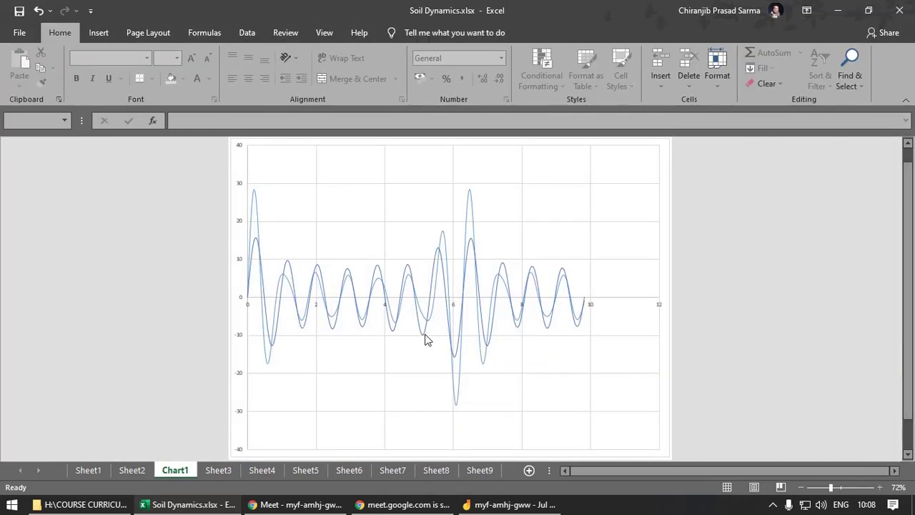
click(425, 339)
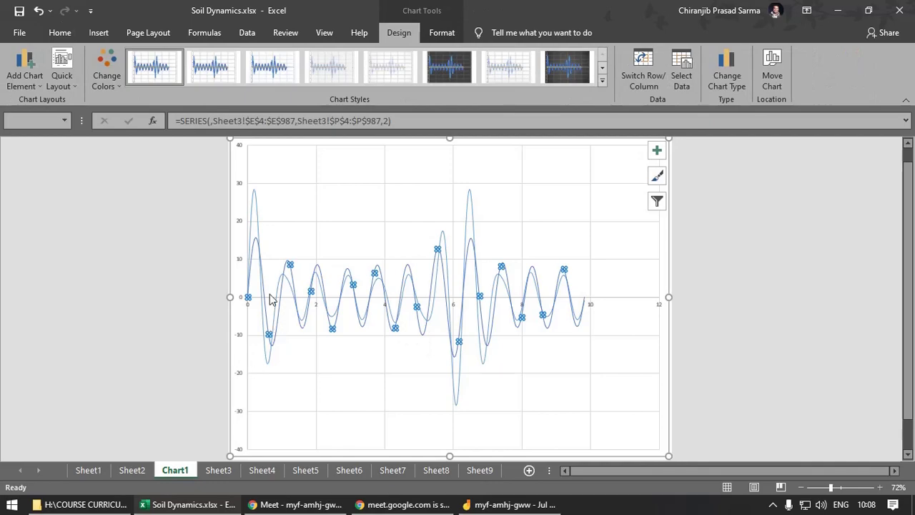
Return to Sheet3, check the remaining chart's summed-wave series, and move that chart over the component wave columns.
click(147, 474)
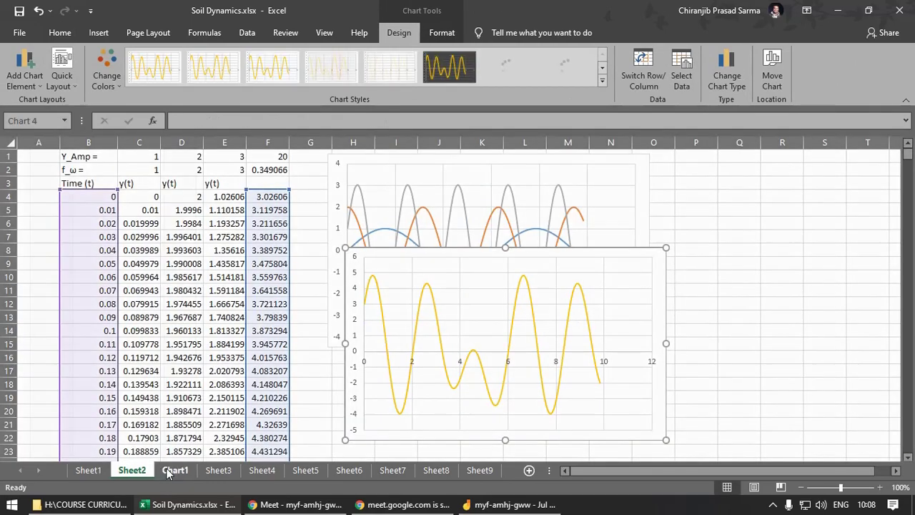
click(176, 470)
click(218, 471)
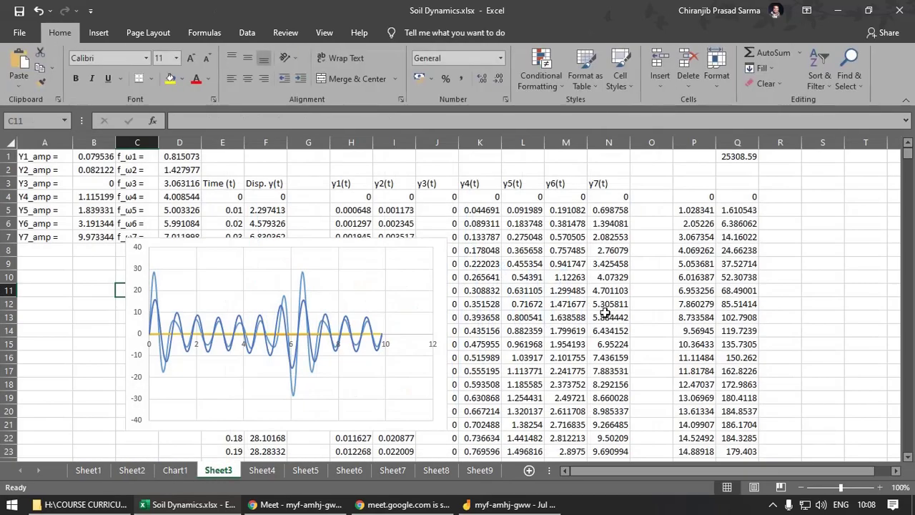
click(705, 213)
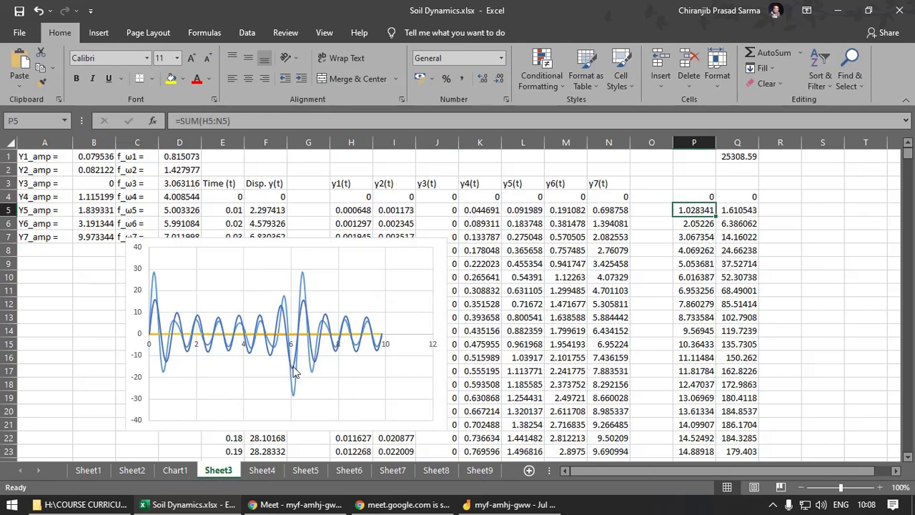
click(295, 372)
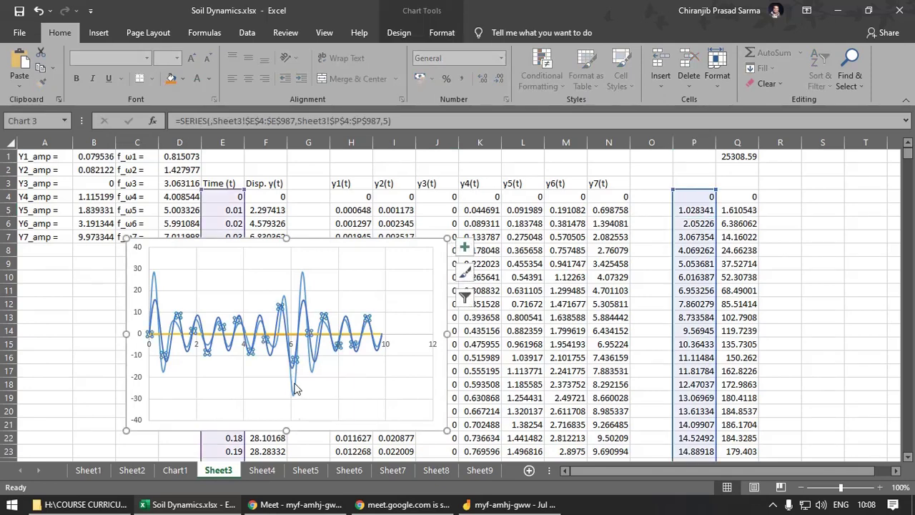
click(314, 245)
drag(314, 244, 528, 206)
click(137, 263)
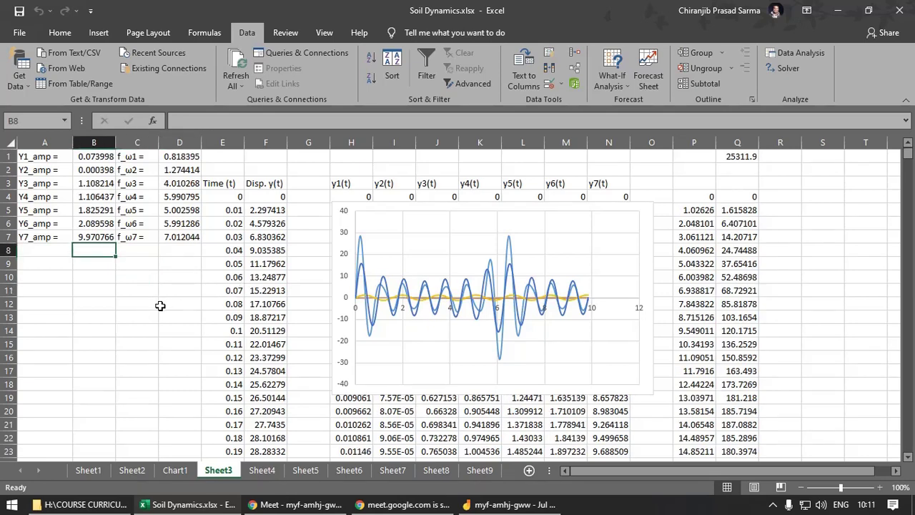
Move the chart over columns E to L, clear of the y6(t) and y7(t) columns.
click(361, 272)
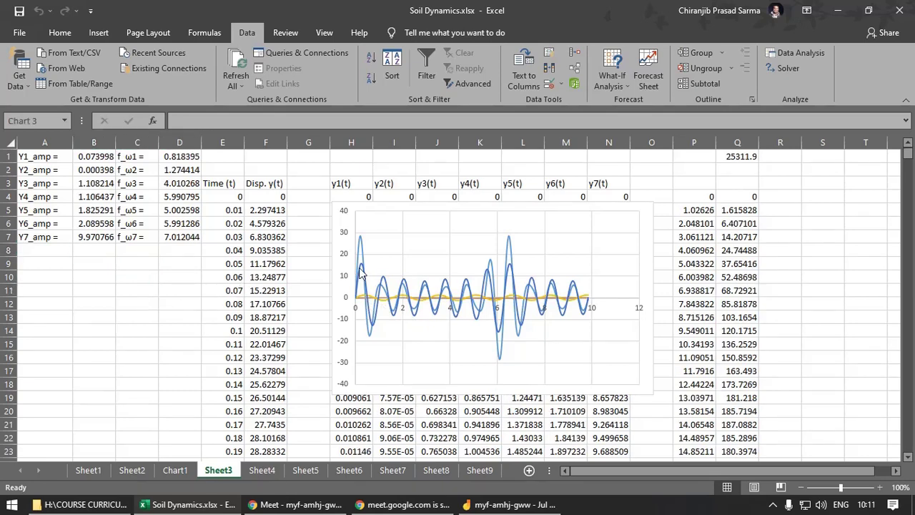
click(795, 260)
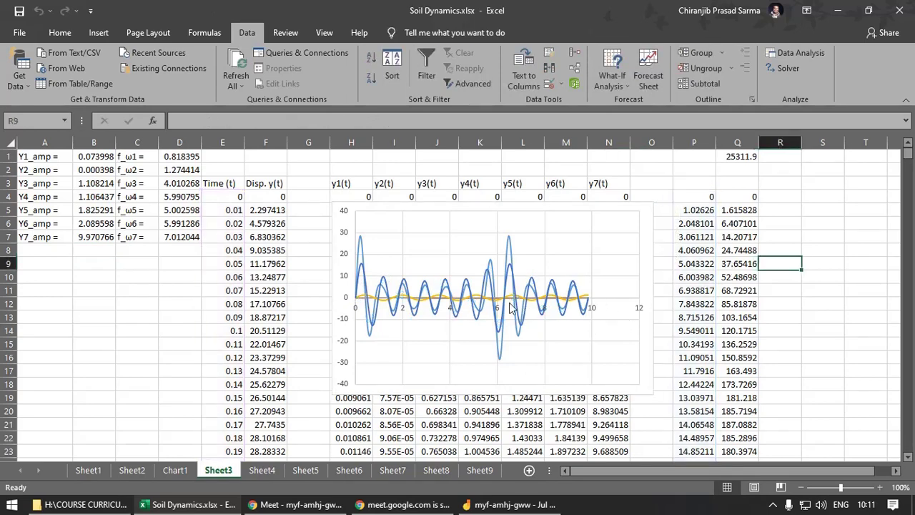
drag(596, 205, 452, 207)
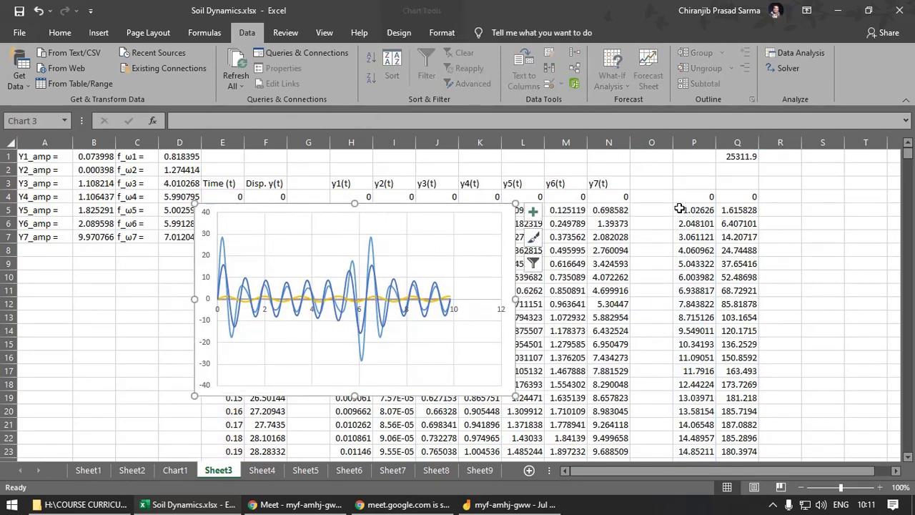
click(647, 209)
Insert a blank column before column O and extend the wave headings with y8(t) and y9(t) in O3:P3.
click(600, 183)
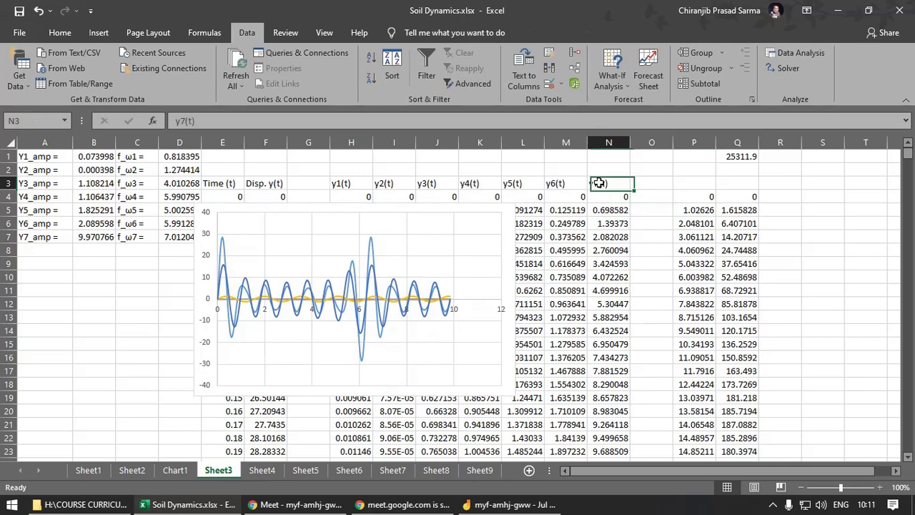
right_click(650, 143)
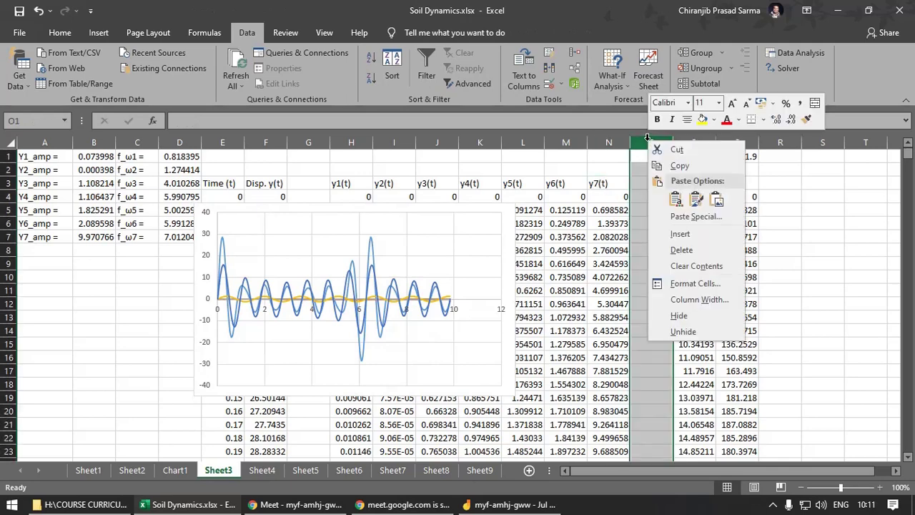
click(680, 234)
click(605, 183)
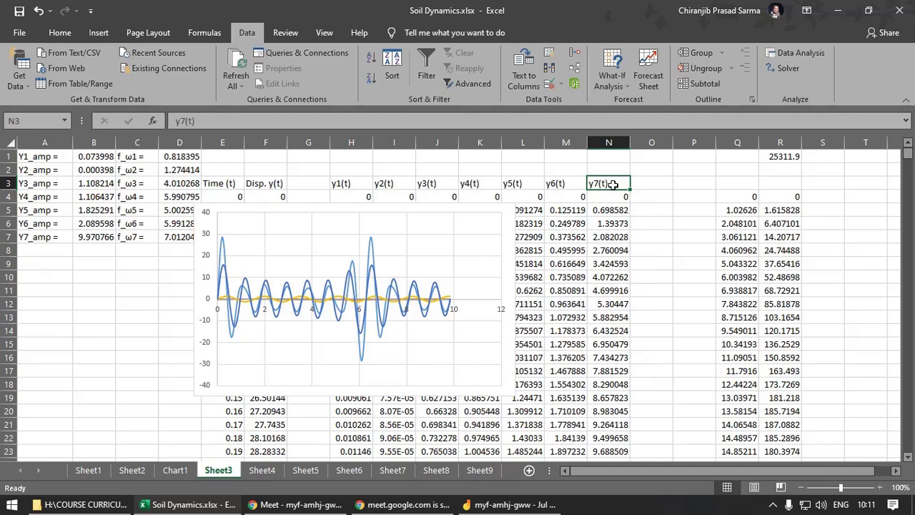
drag(628, 190, 686, 184)
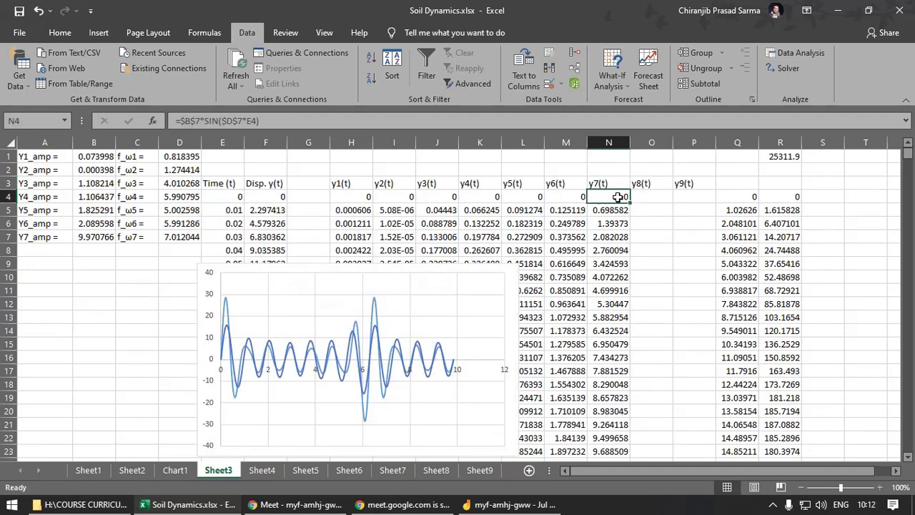
Copy the y7(t) wave formula from N4 into O4 under y8(t) and inspect its cell references.
key(ctrl+c)
click(650, 198)
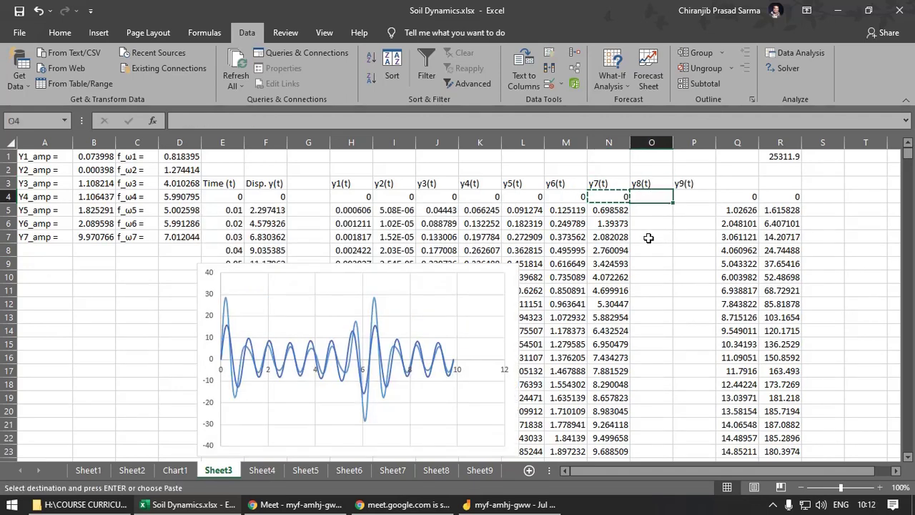
key(ctrl+v)
click(272, 122)
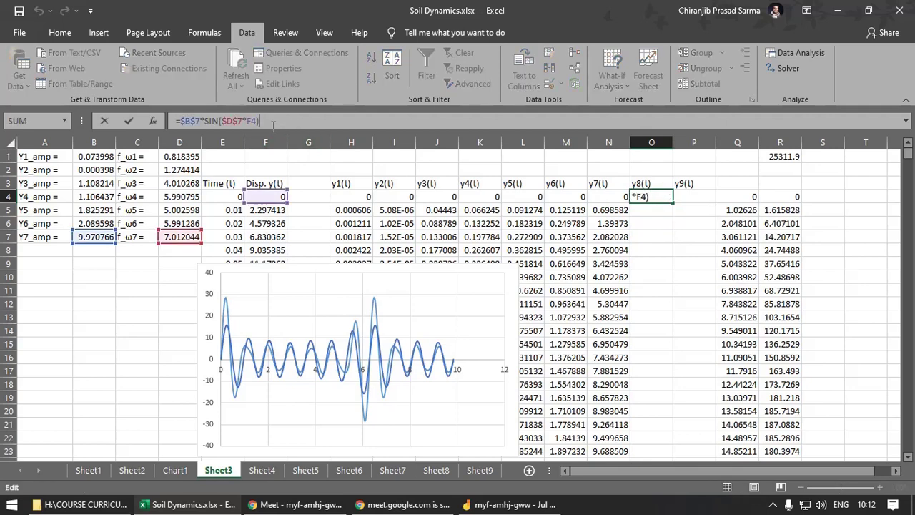
click(40, 291)
Extend the amplitude labels in column A and the frequency labels in column C down to row 9.
click(36, 238)
drag(73, 244, 72, 264)
click(140, 239)
drag(159, 244, 153, 271)
Change the amplitude labels in A8 and A9 to "Y8_amp =" and "Y9_amp =".
double_click(30, 250)
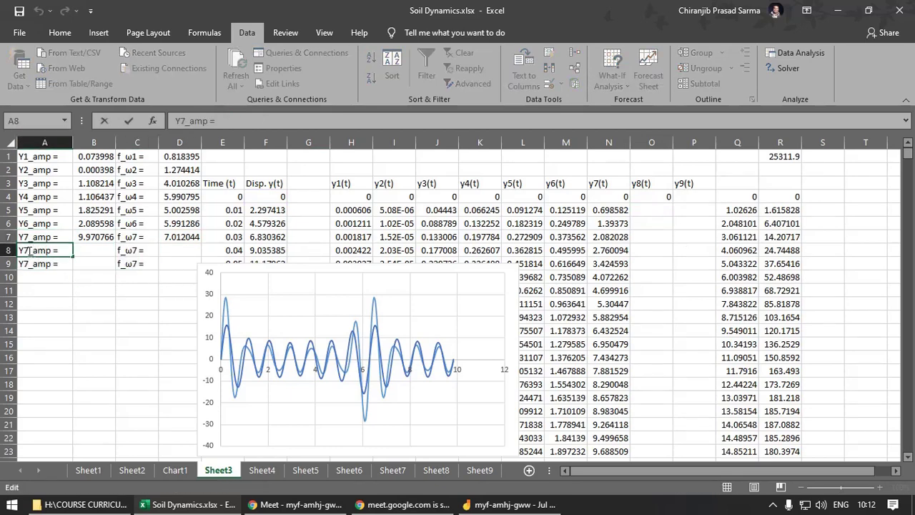
key(BackSpace)
text(8)
key(Return)
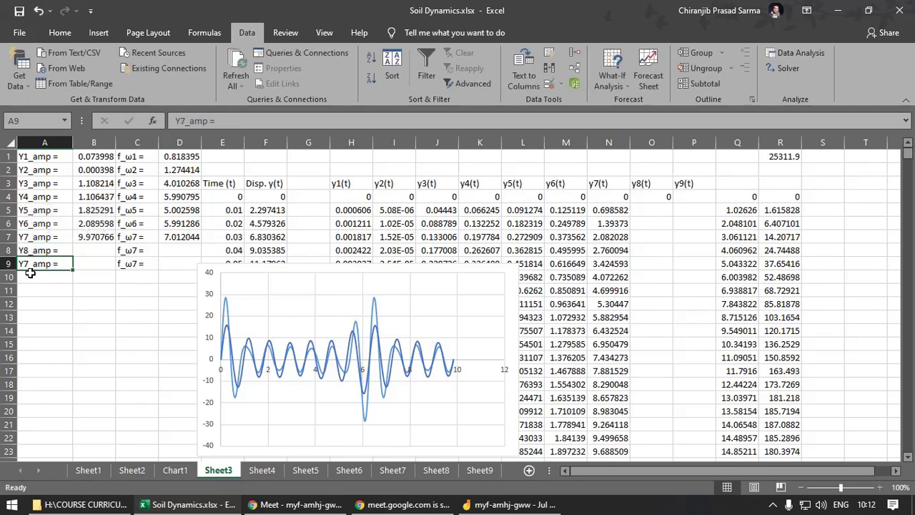
double_click(29, 265)
key(BackSpace)
text(9)
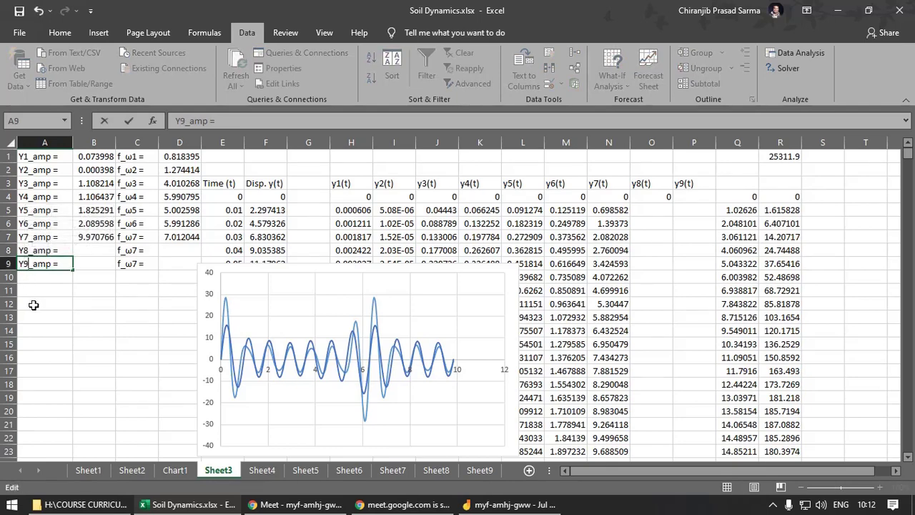
click(33, 303)
Change the frequency labels in C8 and C9 to "f_ω8 =" and "f_ω9 =".
double_click(129, 254)
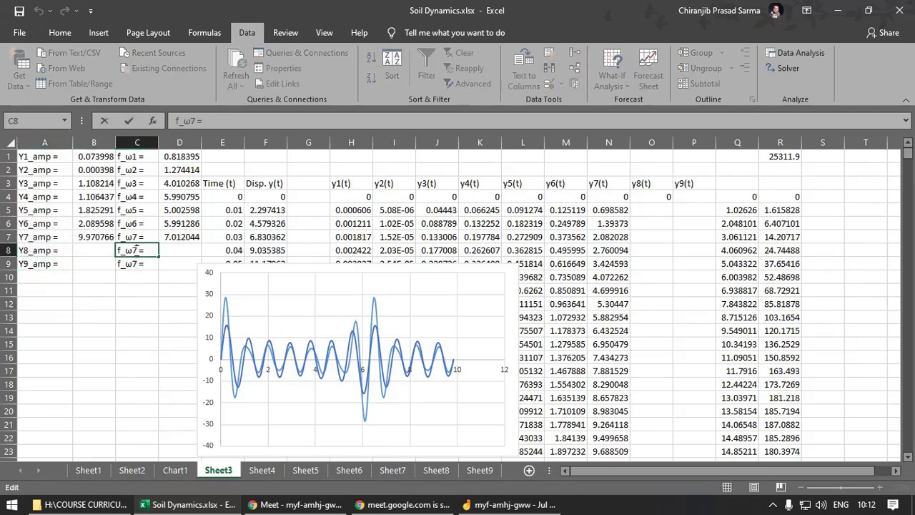
key(BackSpace)
text(8)
click(136, 263)
double_click(136, 263)
key(BackSpace)
text(9)
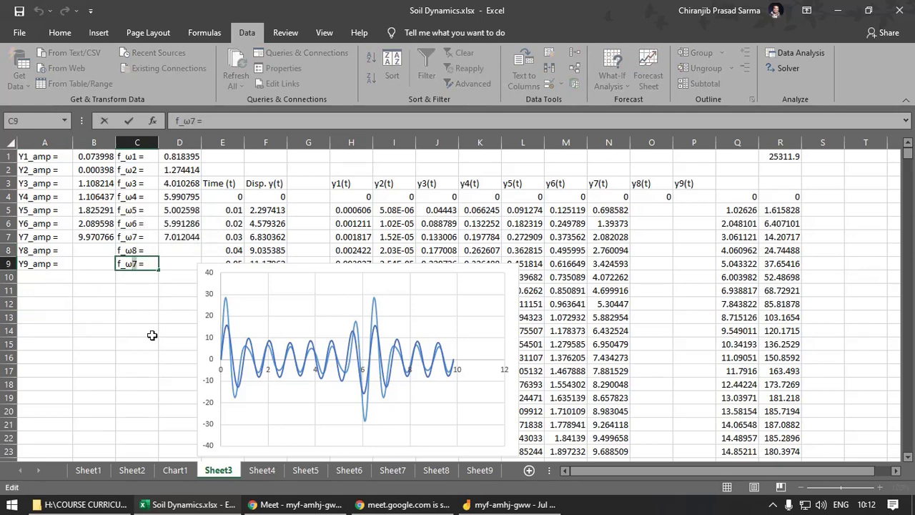
click(139, 316)
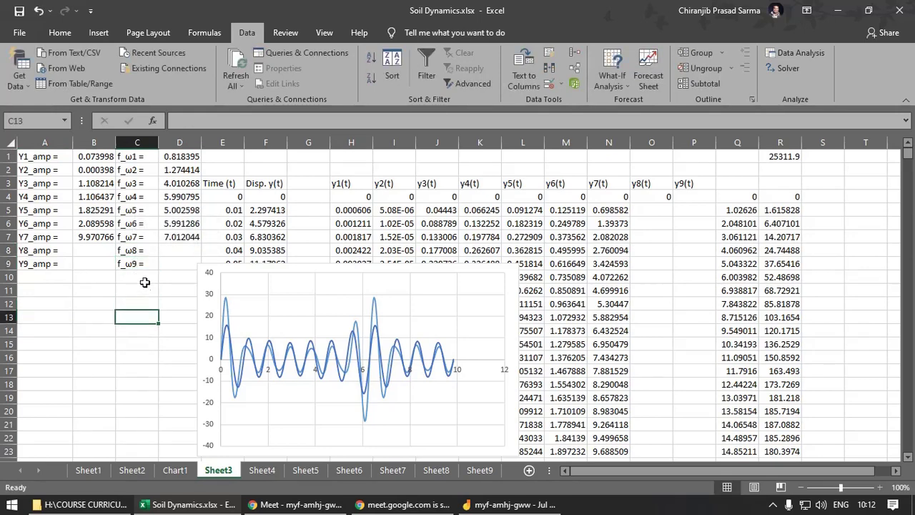
Reset the amplitude values in B1:B9 to the starting series 1 through 9.
click(181, 239)
click(99, 256)
click(95, 154)
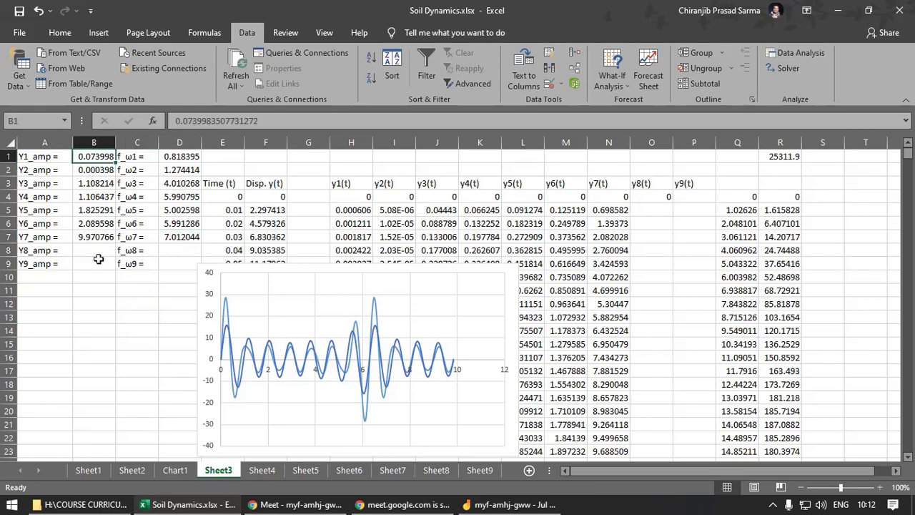
text(1)
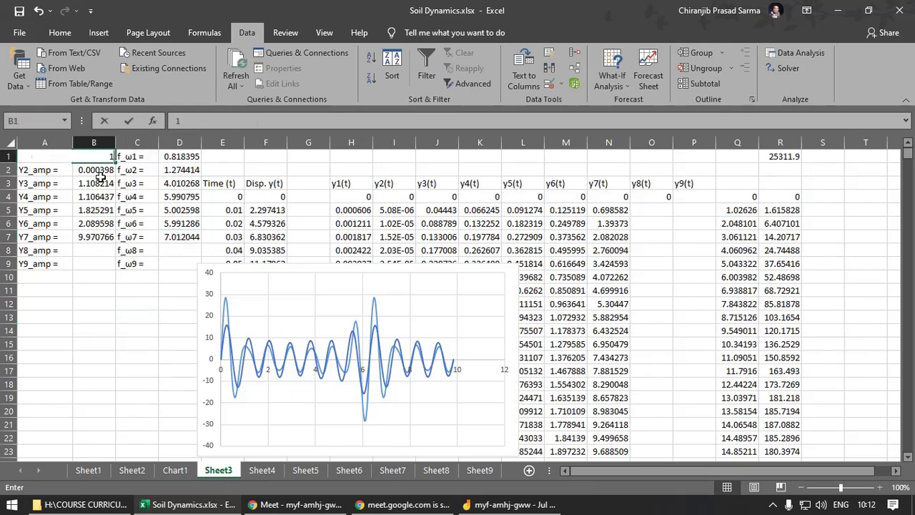
key(Return)
text(2)
key(Return)
key(Return)
drag(97, 156, 100, 172)
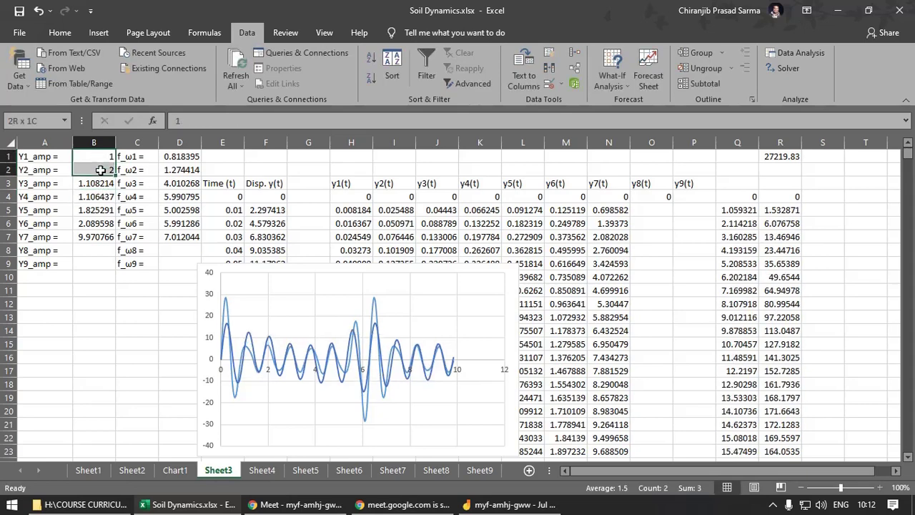
drag(109, 256, 109, 271)
Reset the frequency values in D1:D9 to the starting series 1 through 9.
click(179, 159)
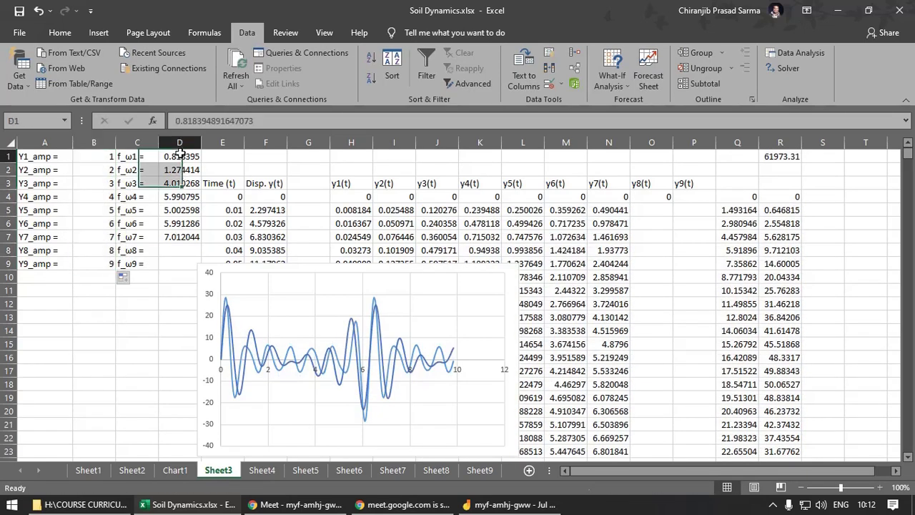
text(1)
key(Return)
text(2)
key(Return)
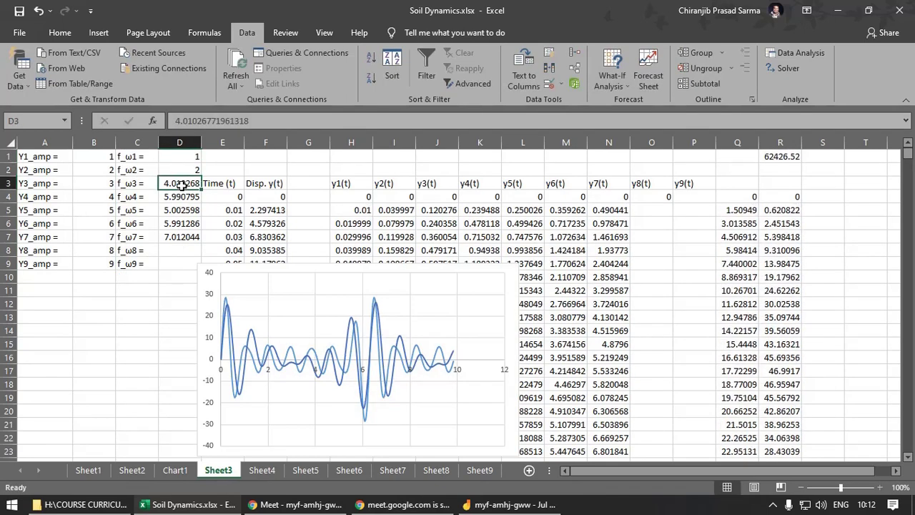
drag(180, 157, 187, 270)
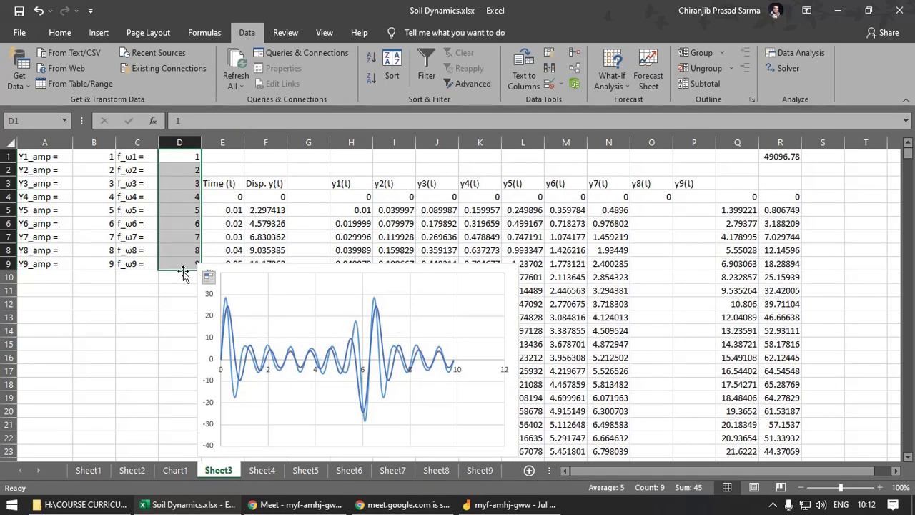
Correct the y8(t) formula in O4 to =$B$8*SIN($D$8*E4).
click(623, 198)
click(646, 198)
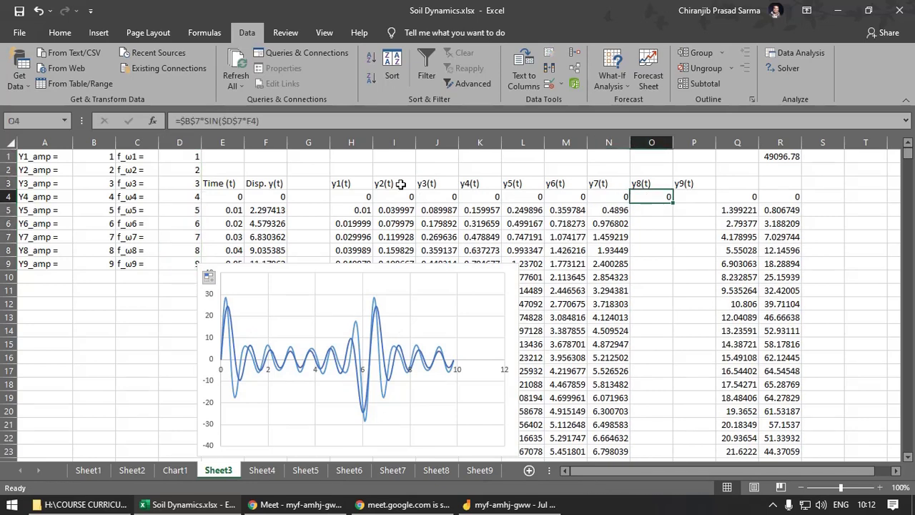
click(274, 116)
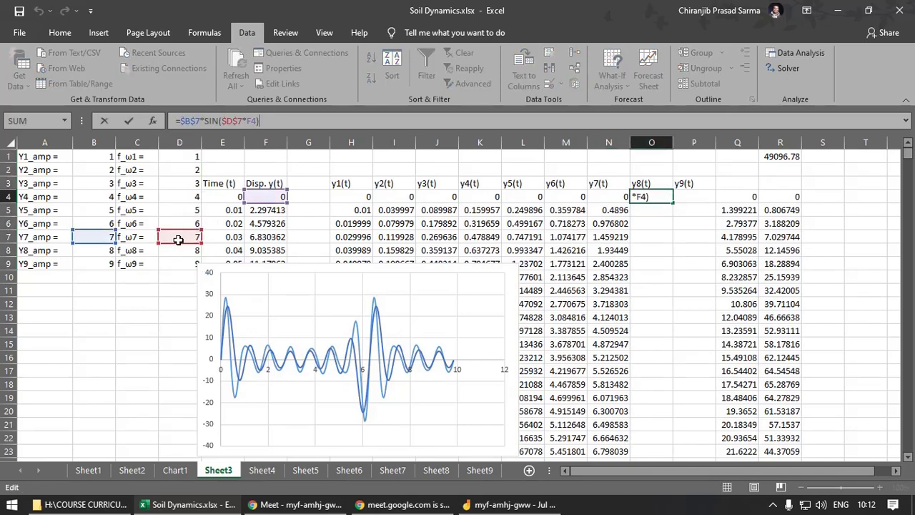
drag(181, 247, 180, 255)
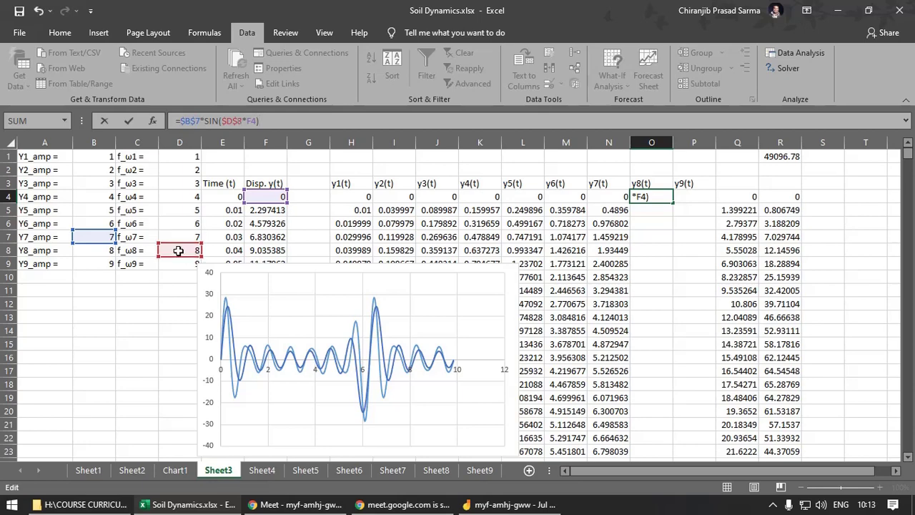
drag(96, 244, 97, 258)
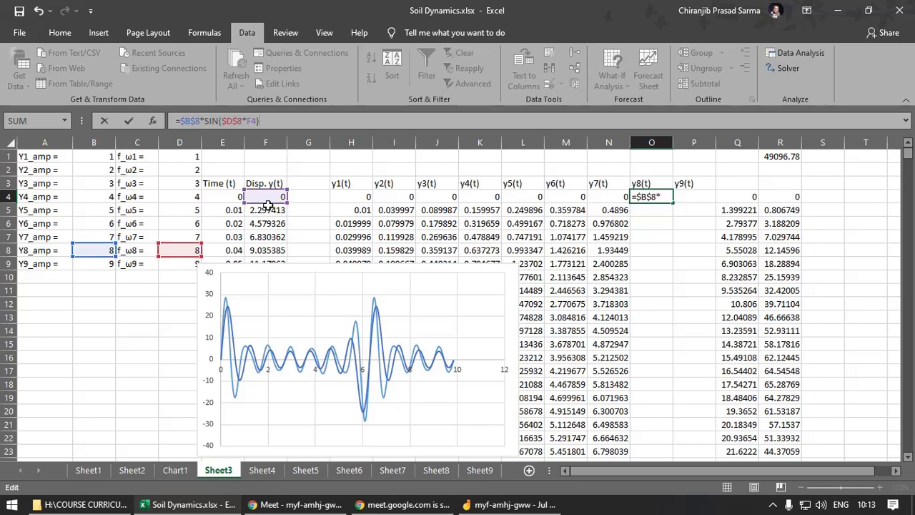
drag(248, 205, 207, 204)
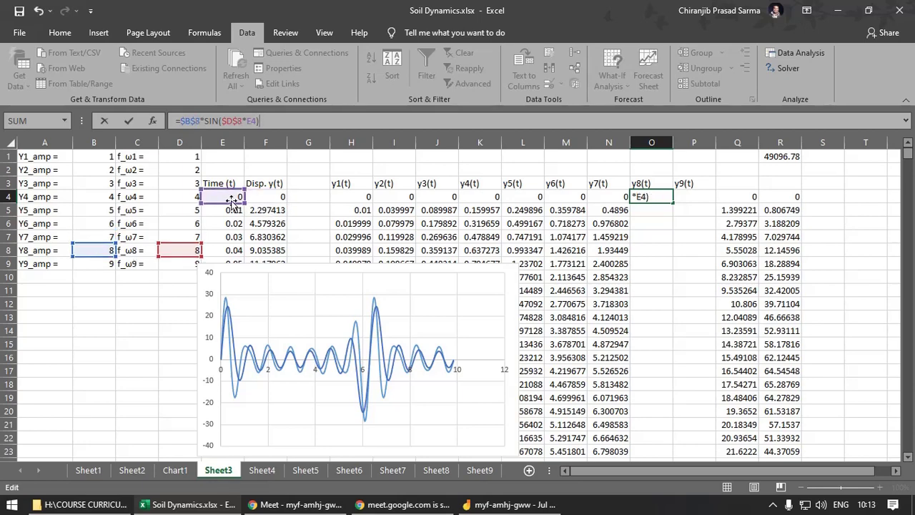
click(648, 204)
Copy the y8(t) formula into P4 under y9(t) and change it to =$B$9*SIN($D$9*E4).
drag(673, 205, 694, 198)
click(694, 197)
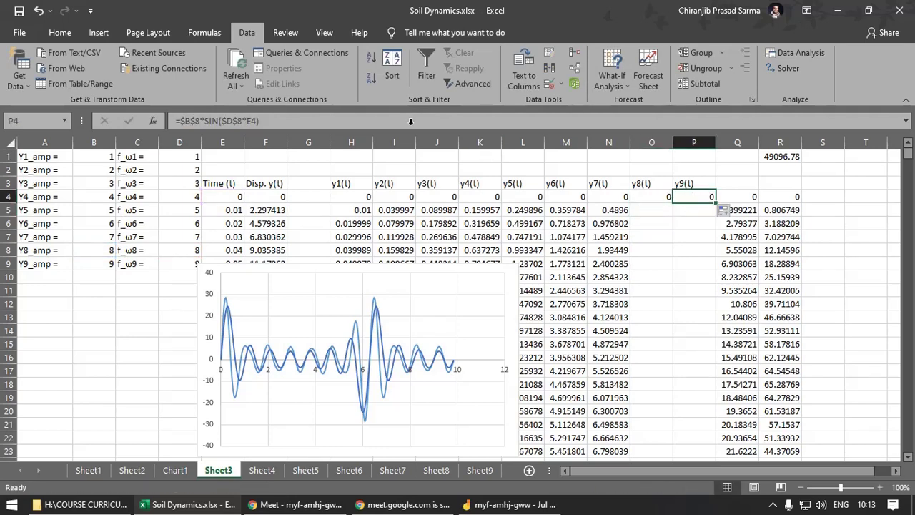
click(341, 122)
drag(243, 205, 203, 204)
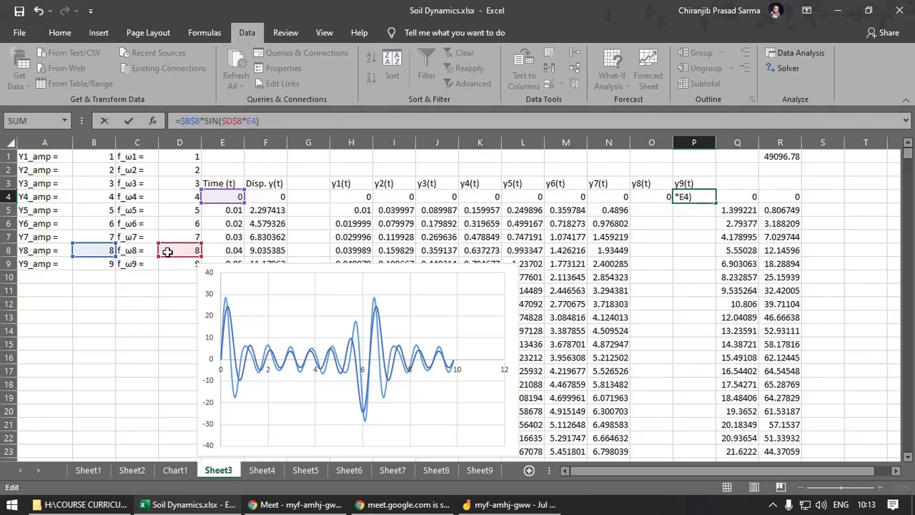
drag(167, 252, 168, 266)
drag(111, 256, 115, 269)
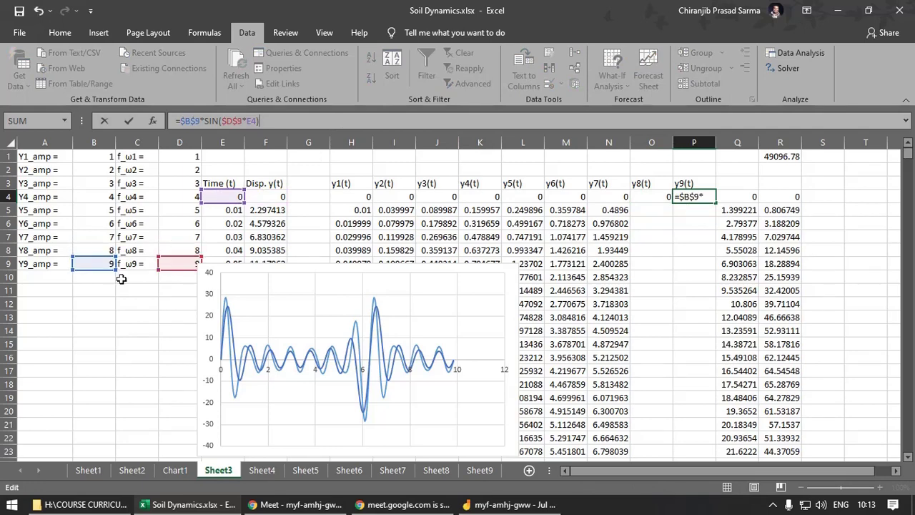
key(Return)
Fill the y9(t) and y8(t) formulas from P4 and O4 down their columns for all time steps.
click(687, 199)
double_click(715, 203)
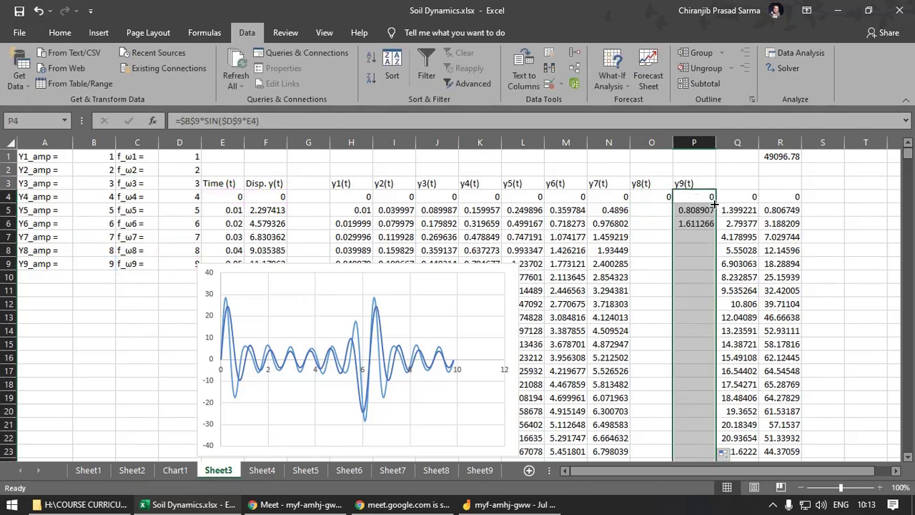
click(654, 199)
double_click(675, 205)
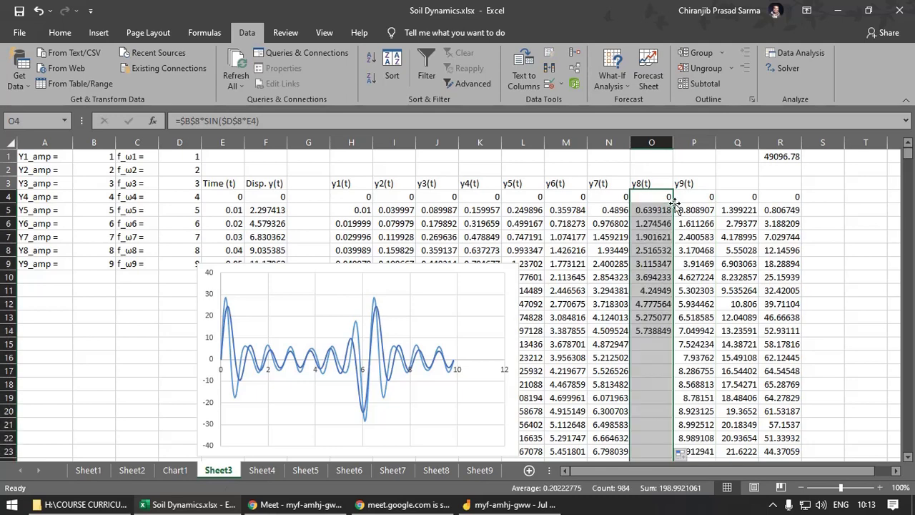
Extend the wave sum in Q4 to =SUM(H4:P4) and fill it down column Q.
click(751, 195)
click(422, 121)
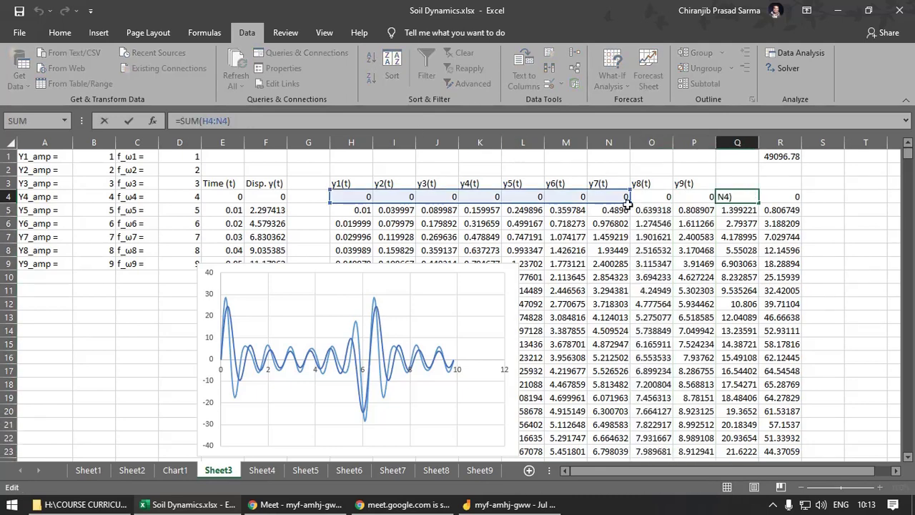
drag(627, 203, 713, 202)
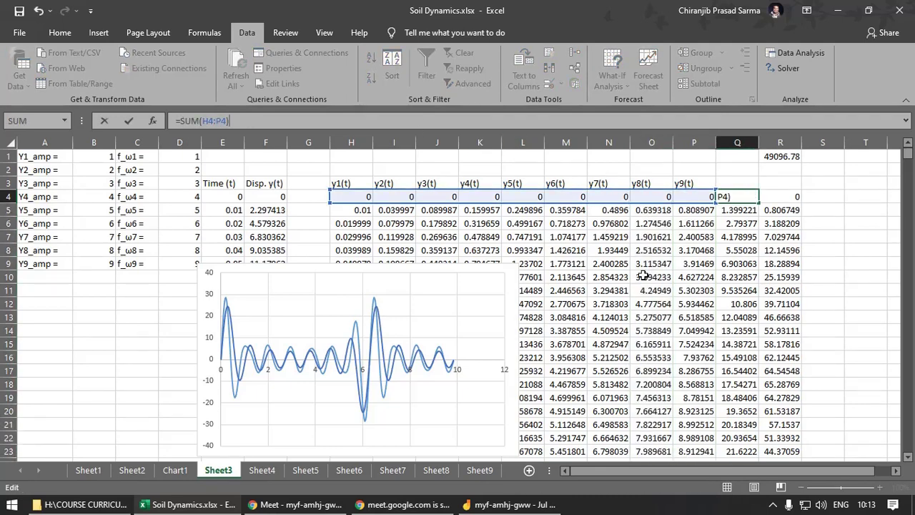
key(Return)
click(744, 195)
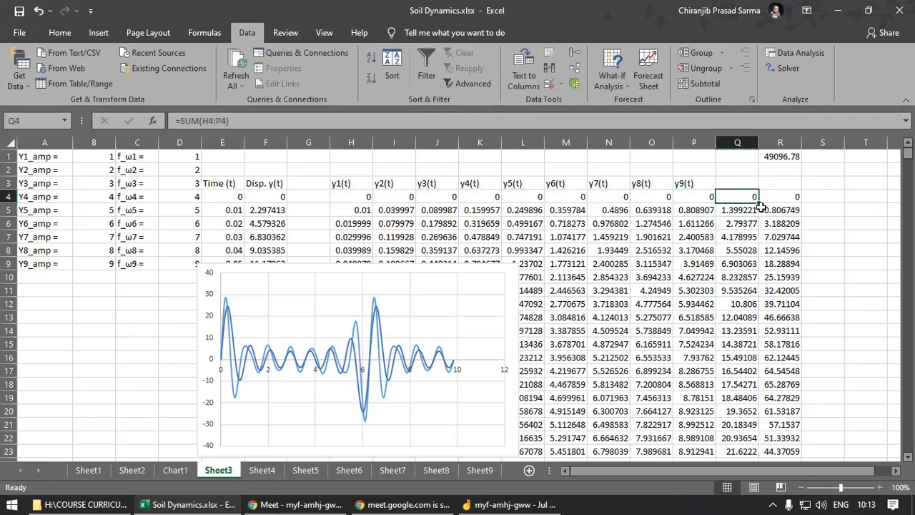
double_click(759, 203)
Move the chart clear of the amplitude and frequency columns, and specify R1 as the Solver objective to minimise.
click(607, 288)
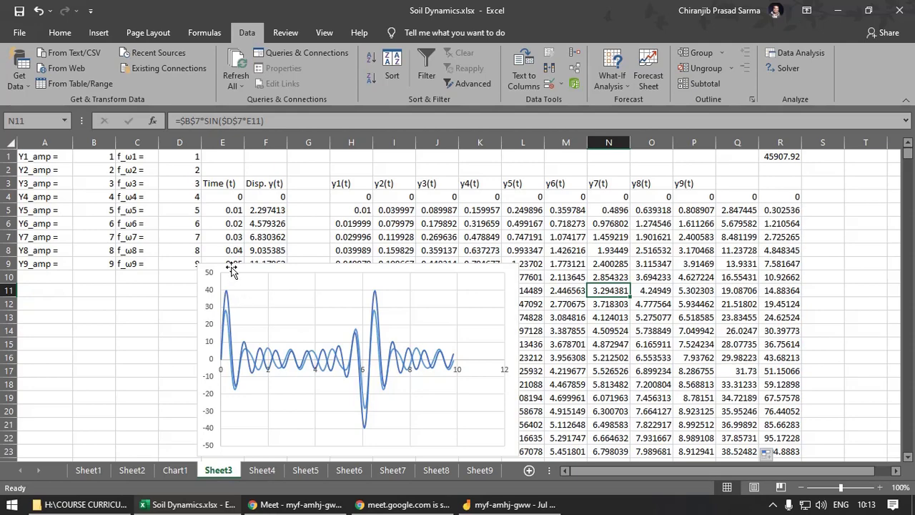
drag(236, 263, 339, 196)
click(785, 67)
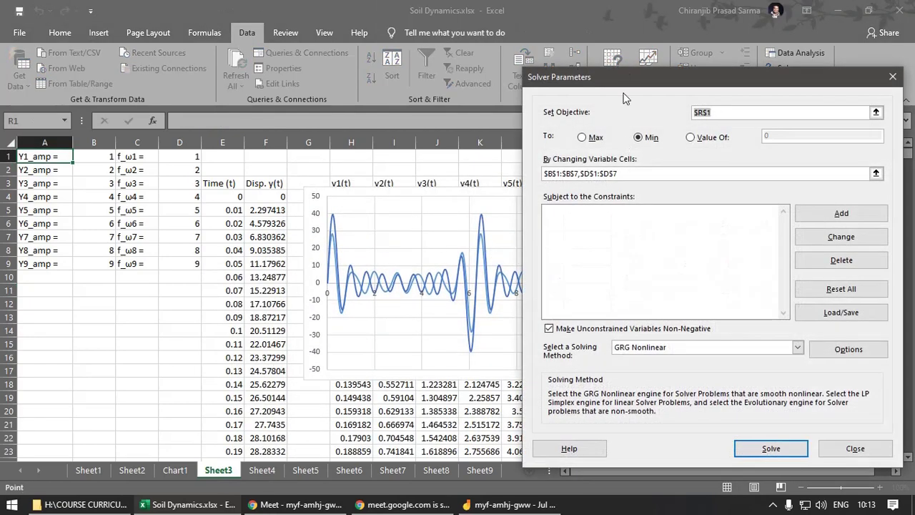
drag(623, 98, 319, 92)
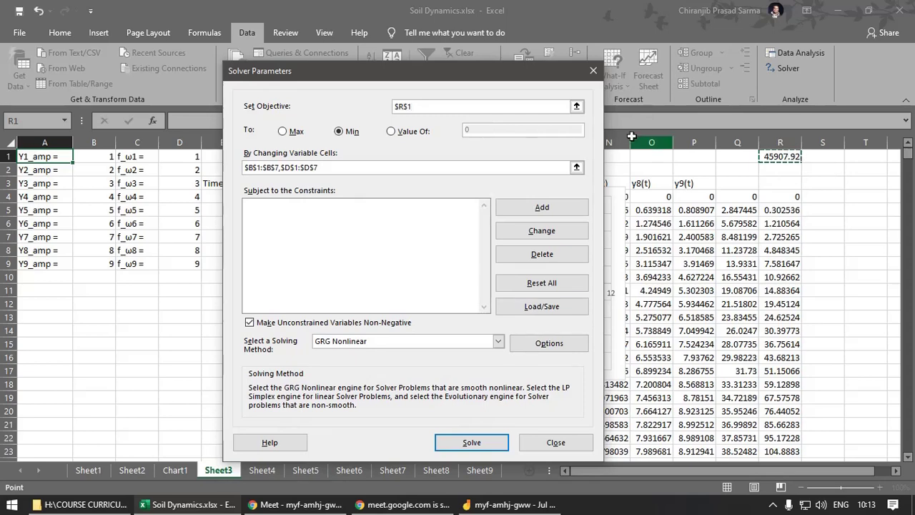
click(576, 106)
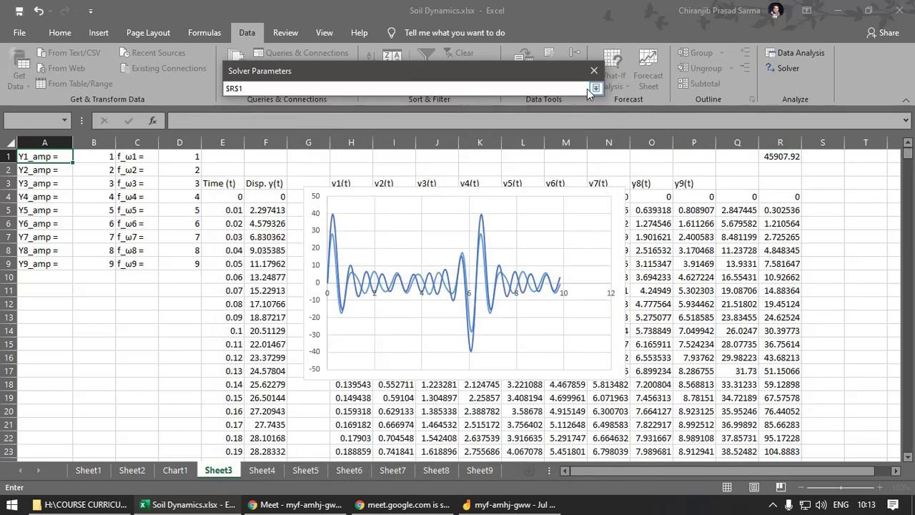
click(789, 159)
click(595, 87)
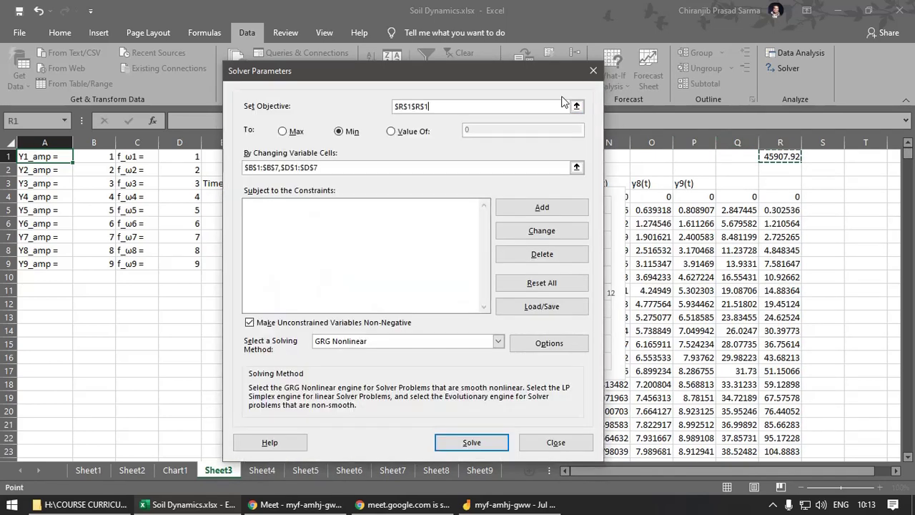
Set the Solver's variable cells to B1:B9 and D1:D9, solve, and keep the solution.
click(582, 169)
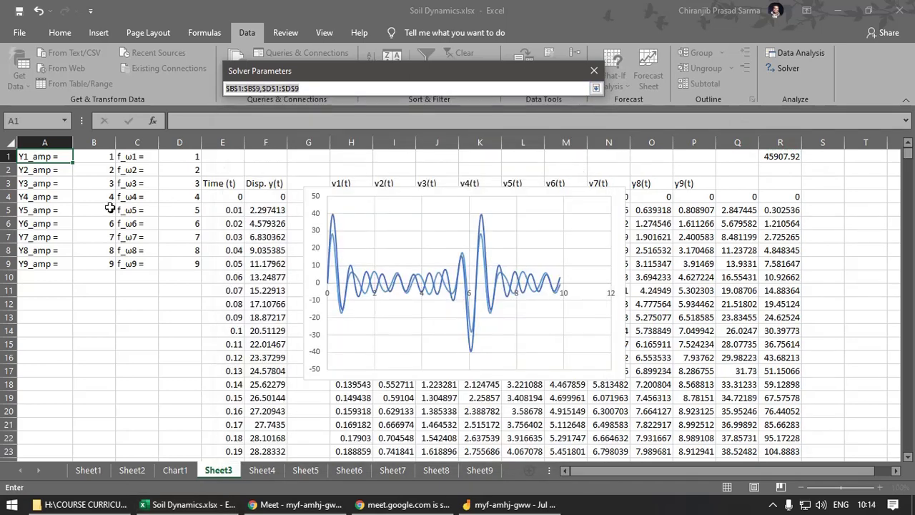
drag(97, 156, 93, 263)
drag(181, 156, 177, 264)
click(595, 87)
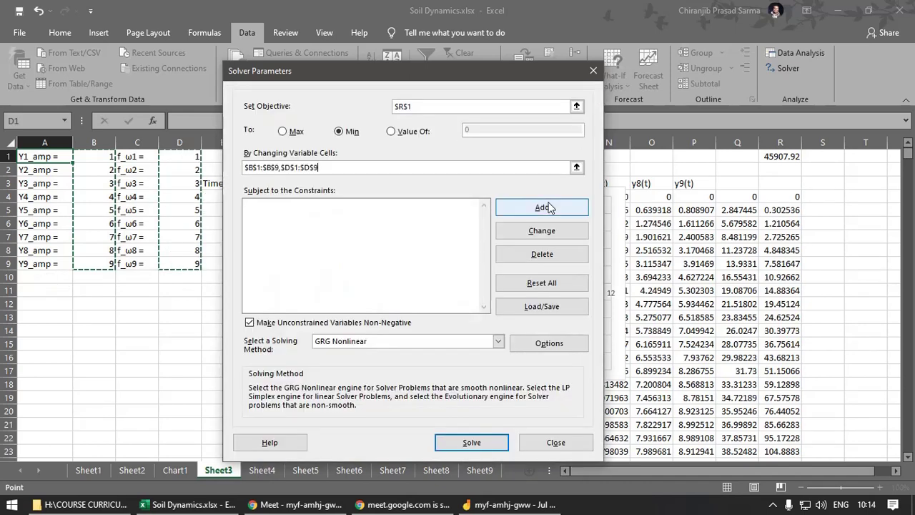
click(472, 437)
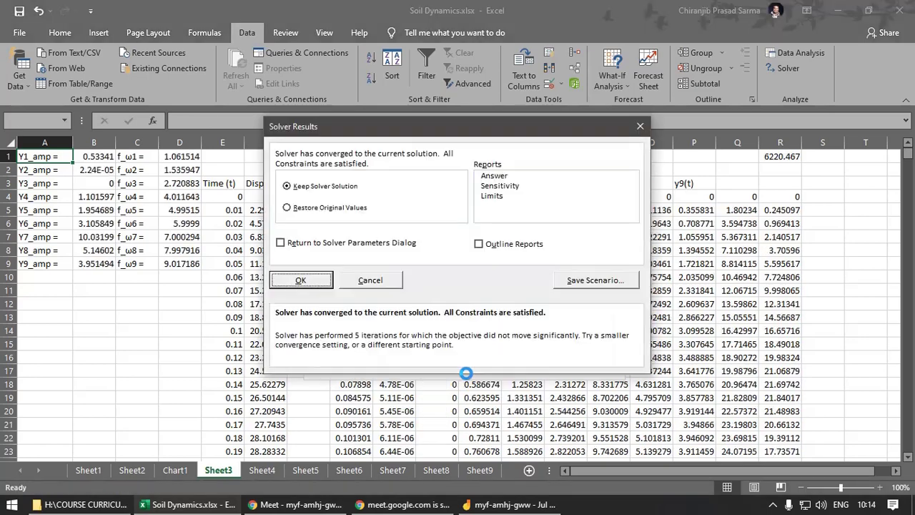
click(301, 280)
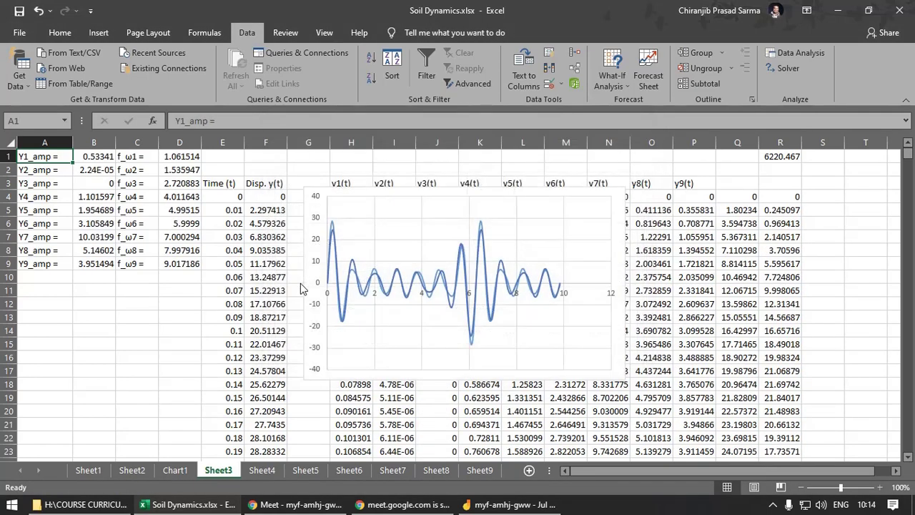
click(198, 321)
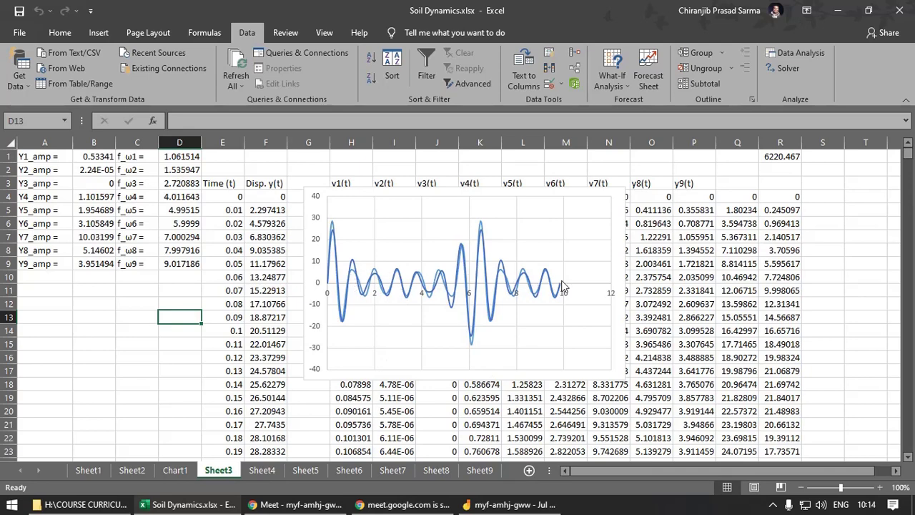
Insert two blank columns between the y8(t) and y9(t) columns.
click(694, 143)
right_click(694, 143)
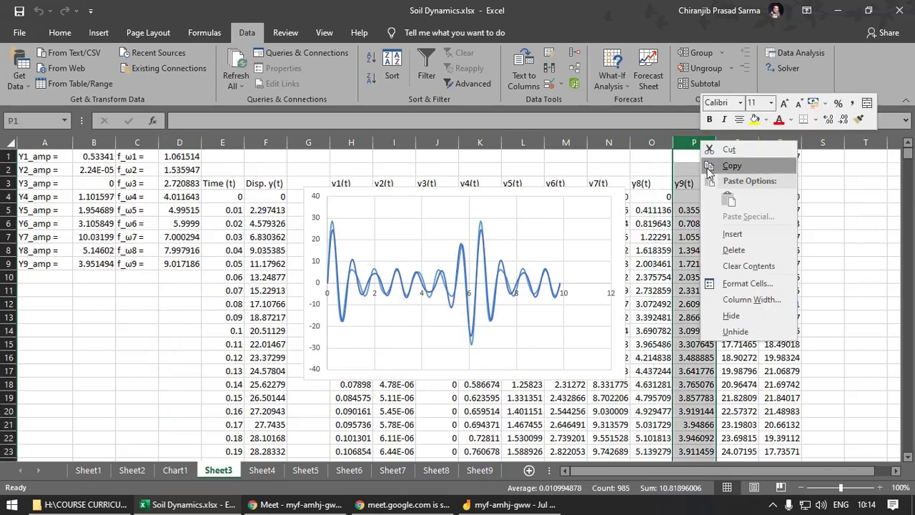
click(736, 232)
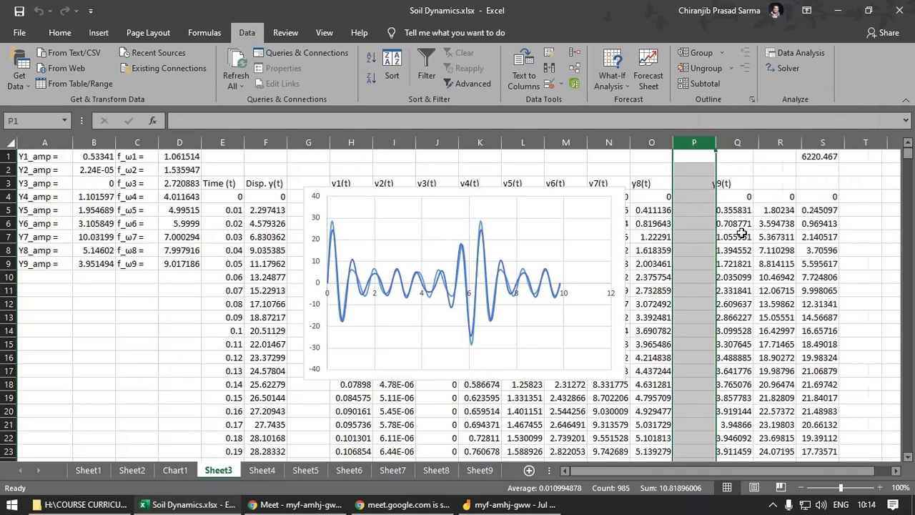
click(744, 142)
right_click(747, 140)
click(781, 236)
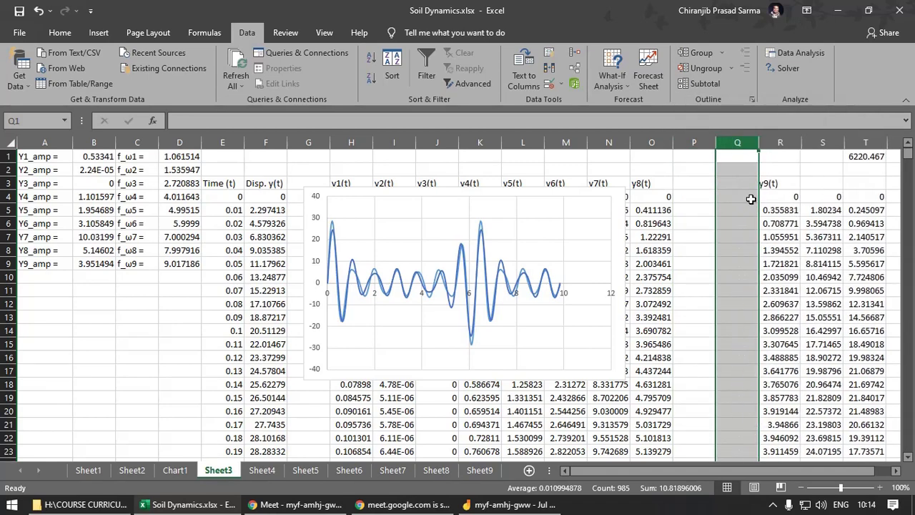
click(738, 183)
Move the y9(t) column from column R to column P, directly beside y8(t).
click(781, 141)
right_click(784, 142)
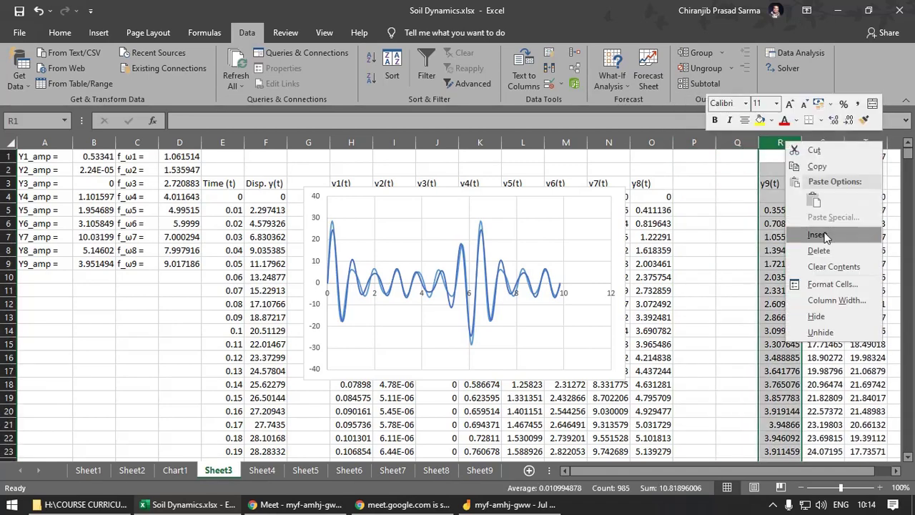
click(812, 151)
click(688, 142)
right_click(688, 142)
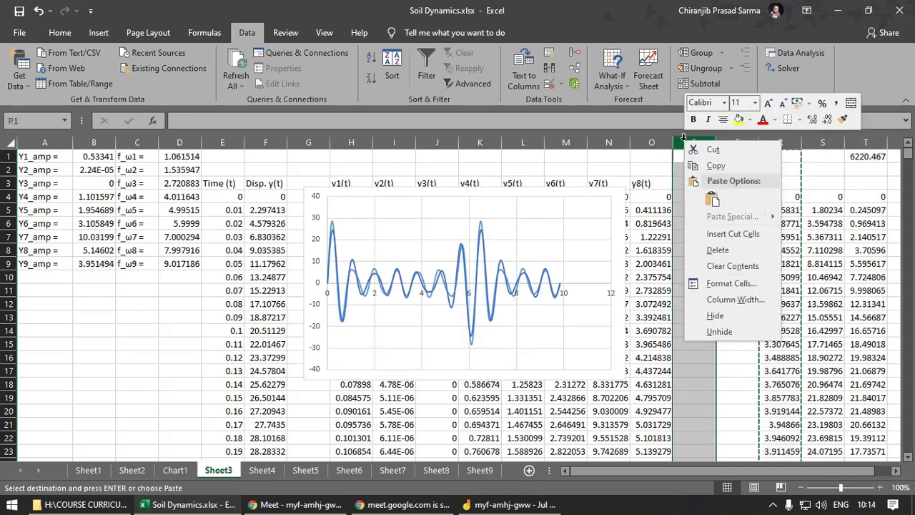
click(725, 230)
click(705, 197)
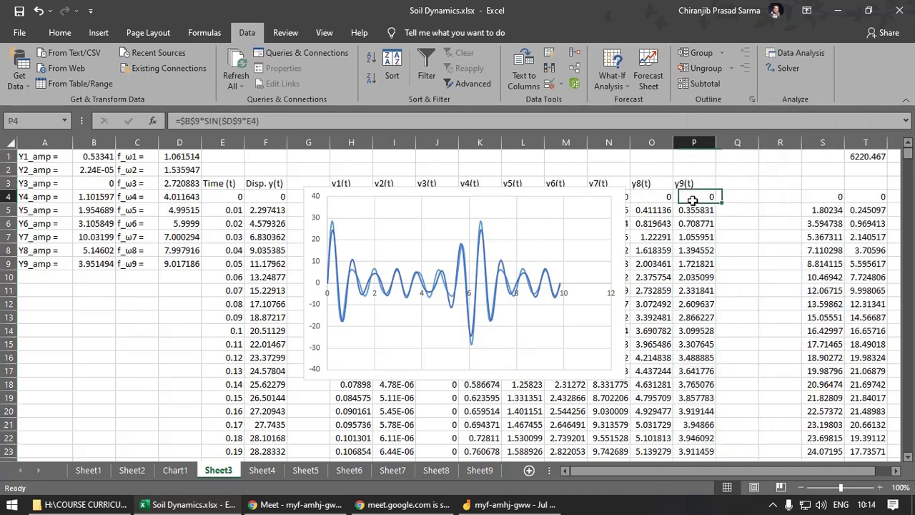
Check which amplitude, frequency and time cells the y9(t) formula in P4 refers to.
click(298, 122)
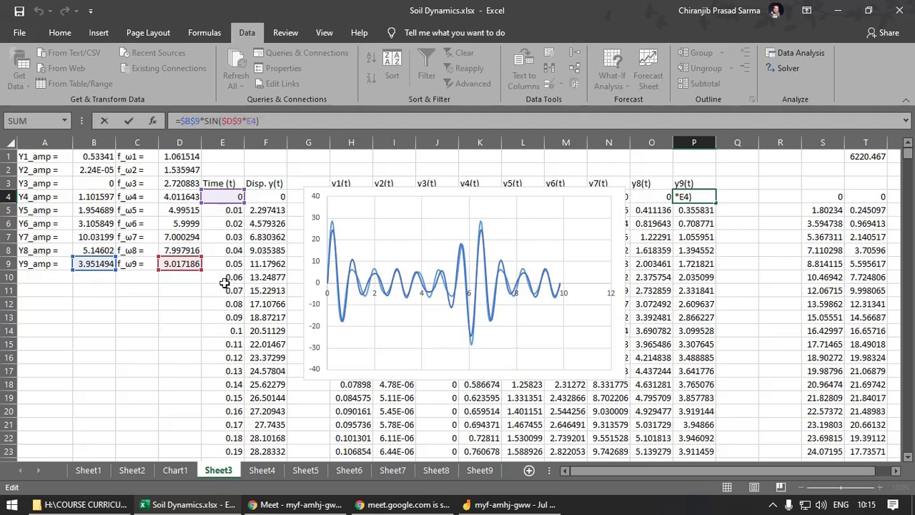
key(Escape)
click(735, 196)
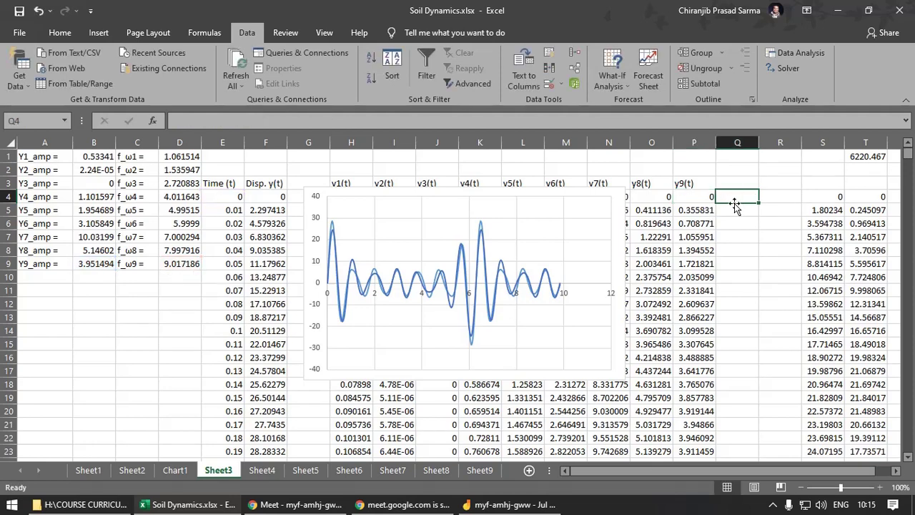
Copy the y9(t) header into Q3 and R3 and rename the copies y10(t) and y11(t).
click(723, 185)
click(690, 177)
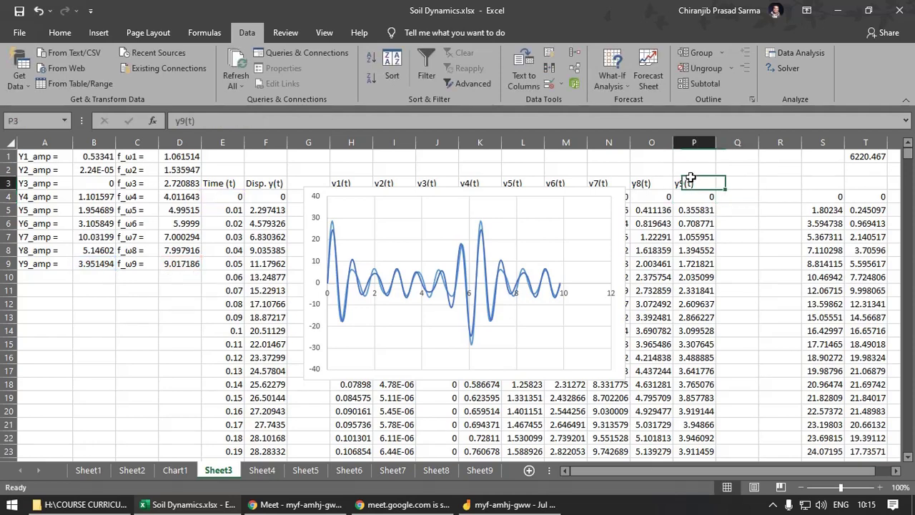
drag(714, 192, 780, 184)
click(734, 184)
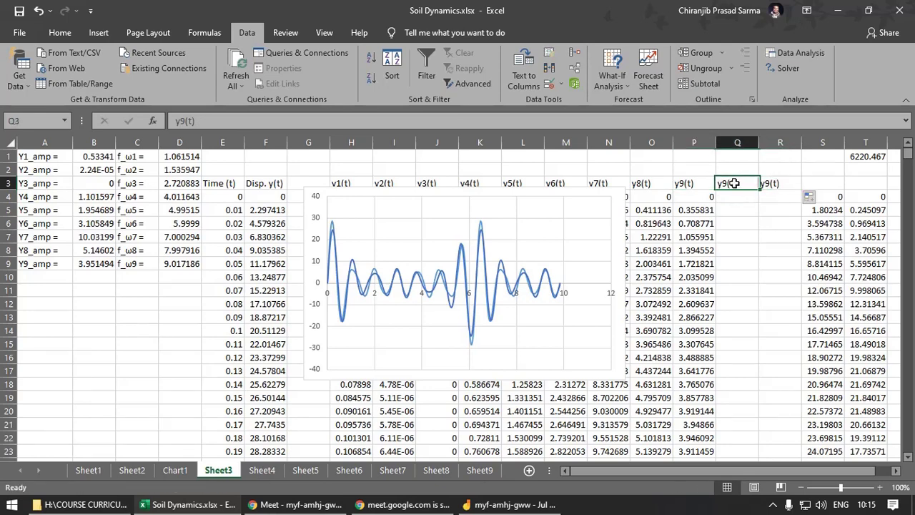
double_click(734, 183)
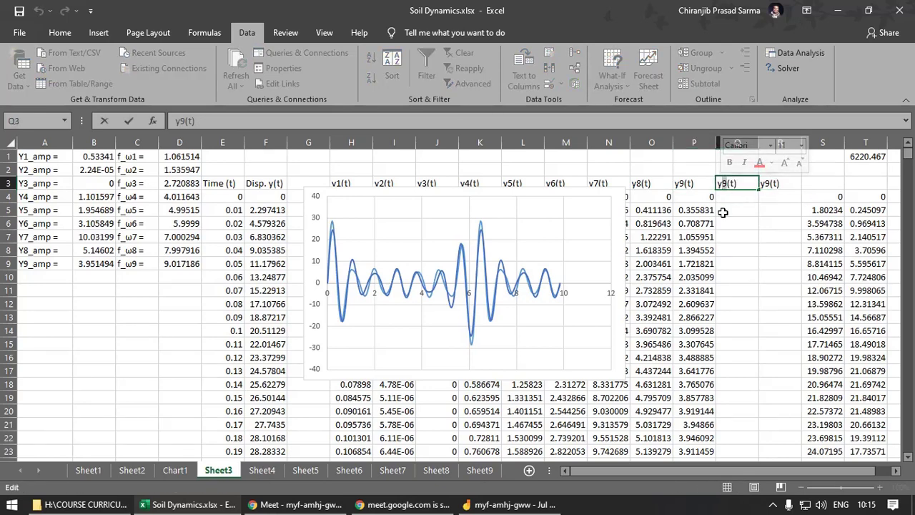
key(BackSpace)
text(10)
click(764, 184)
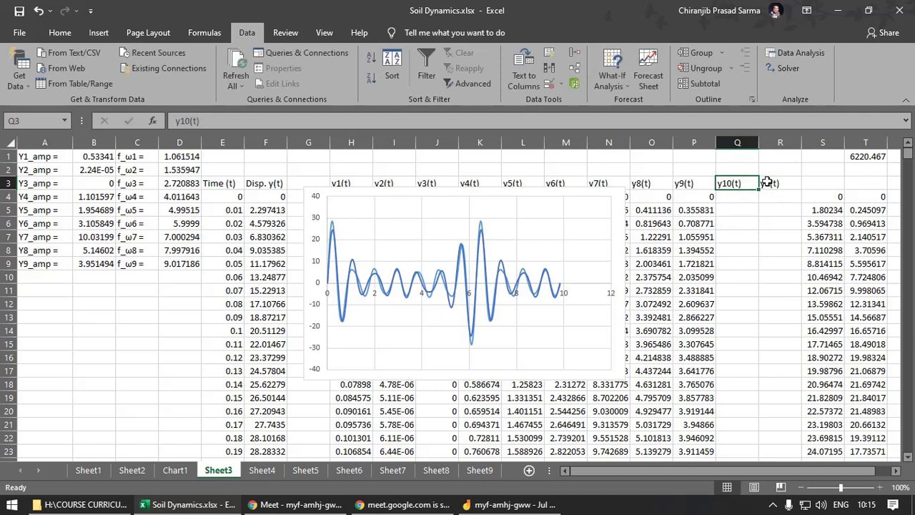
click(184, 121)
key(BackSpace)
text(11)
click(761, 214)
Extend the amplitude labels in column A with "Y10_amp =" in A10 and "Y11_amp =" in A11.
click(735, 198)
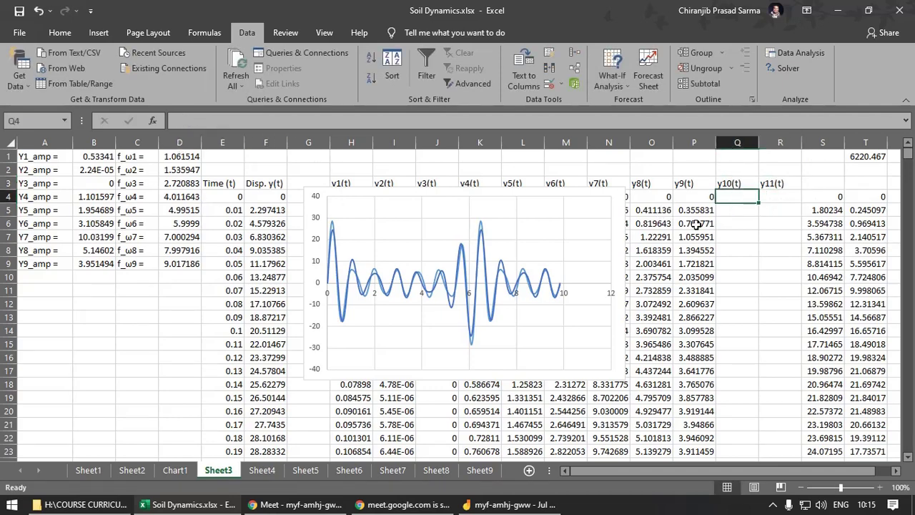
click(698, 201)
click(43, 264)
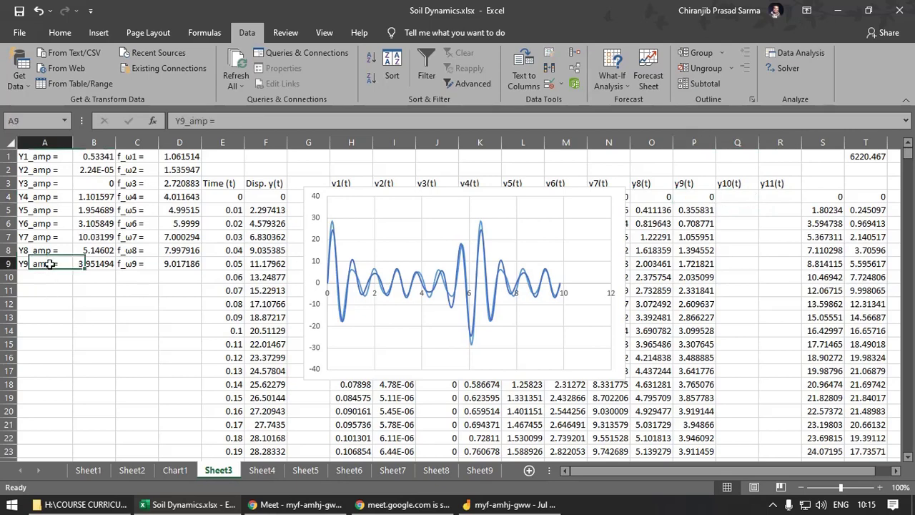
drag(73, 270, 73, 296)
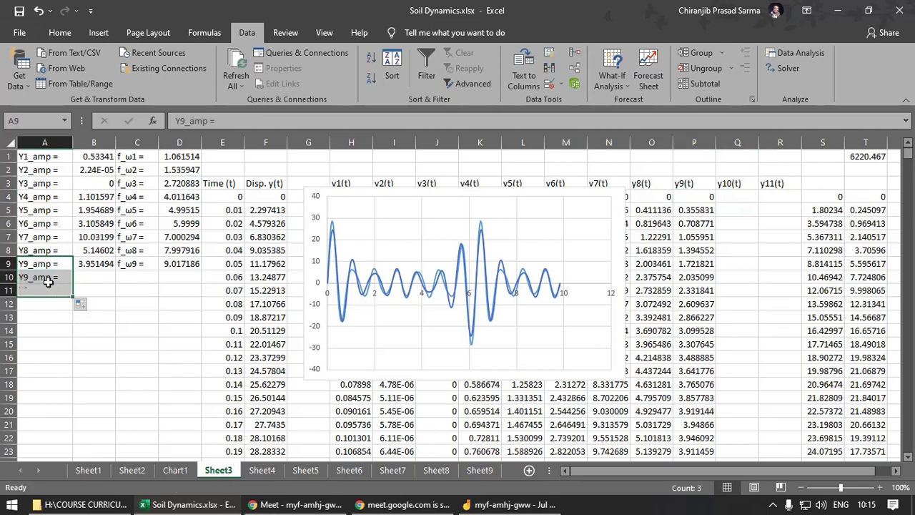
double_click(28, 280)
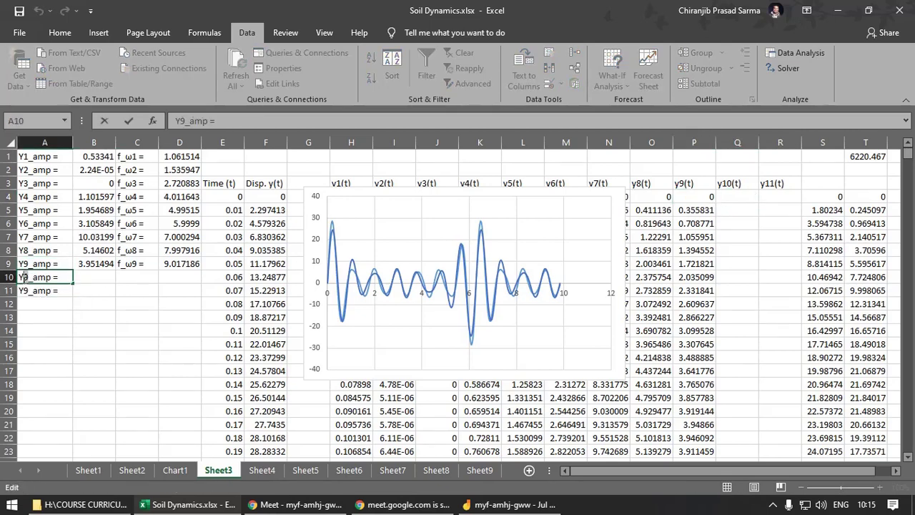
drag(23, 277, 28, 277)
text(10)
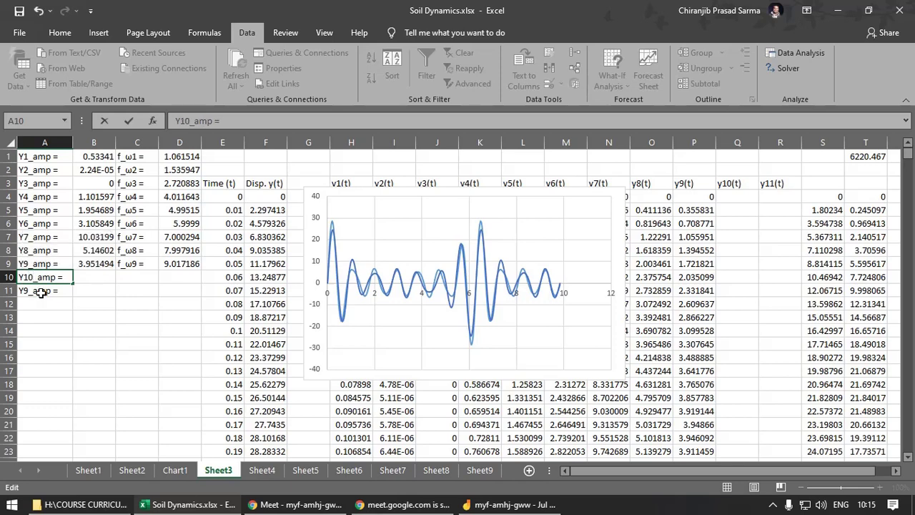
double_click(29, 291)
drag(25, 290, 29, 290)
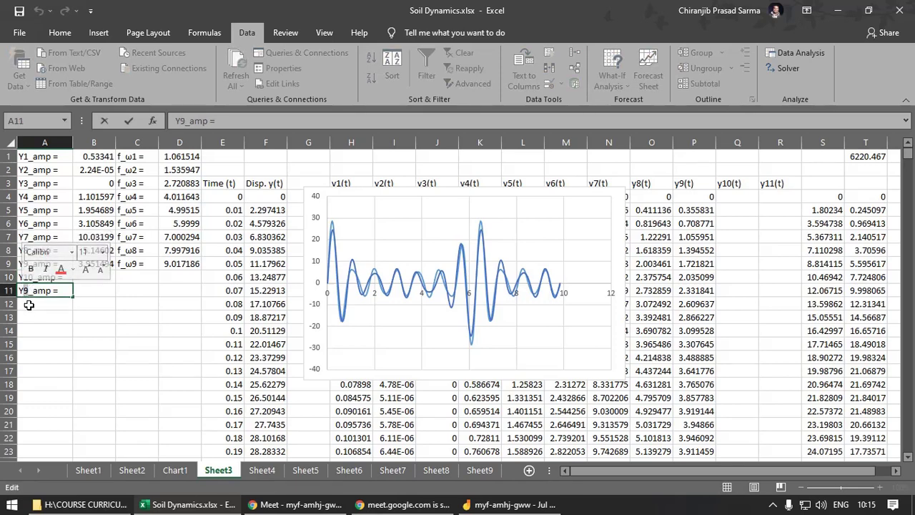
text(11)
key(Tab)
Extend the frequency labels in column C with "f_ω10 =" in C10 and "f_ω11 =" in C11.
click(142, 263)
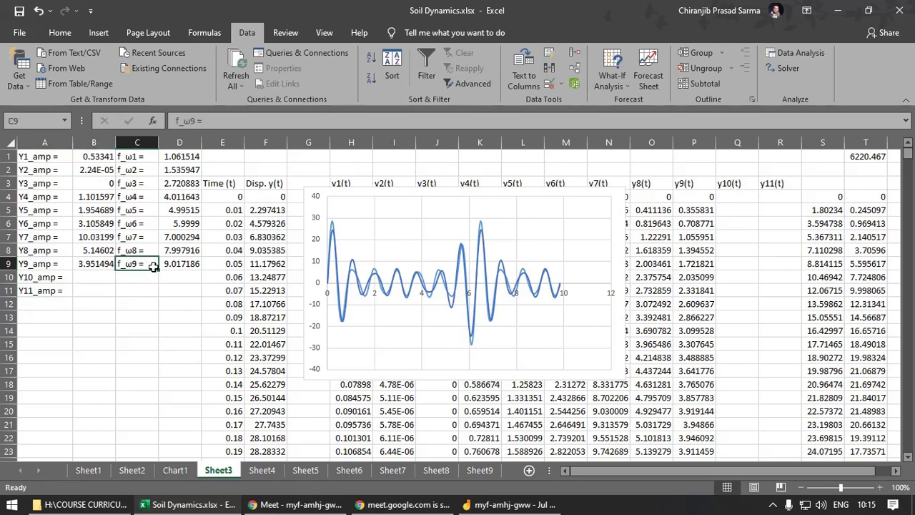
drag(159, 270, 147, 304)
click(143, 305)
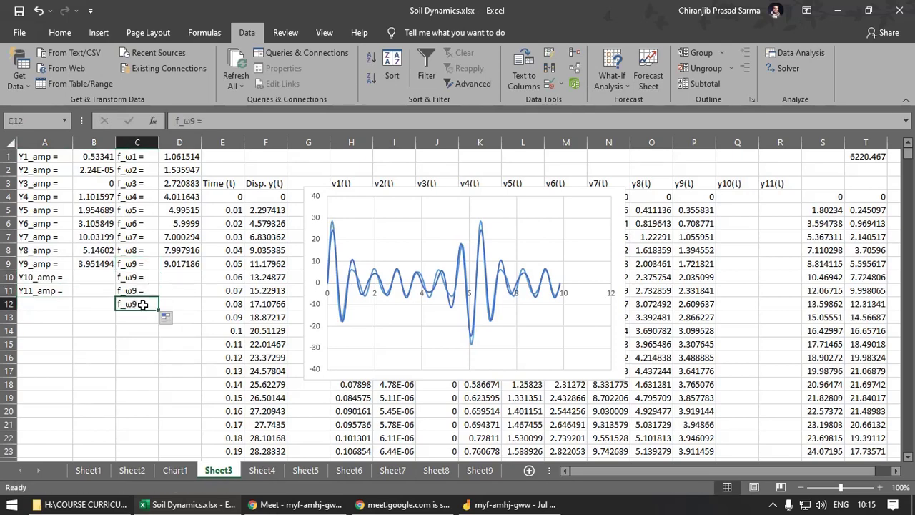
key(Delete)
double_click(136, 277)
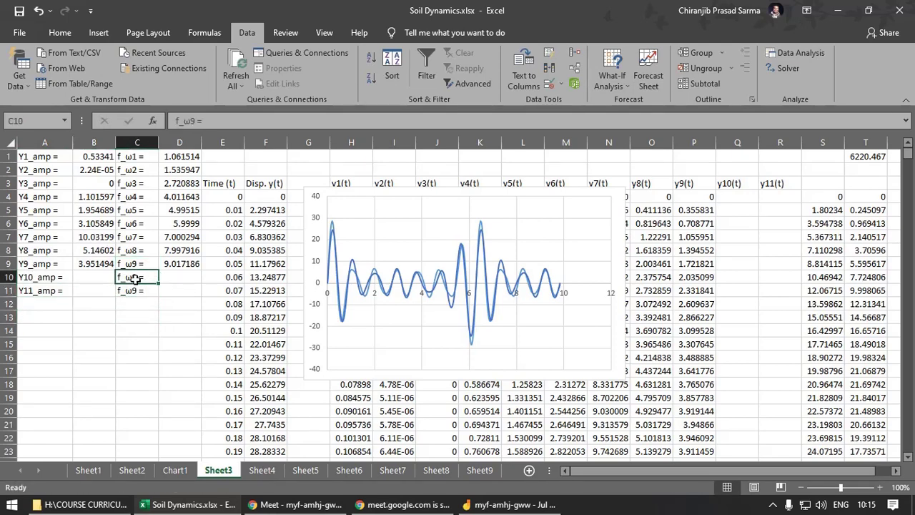
drag(137, 277, 132, 278)
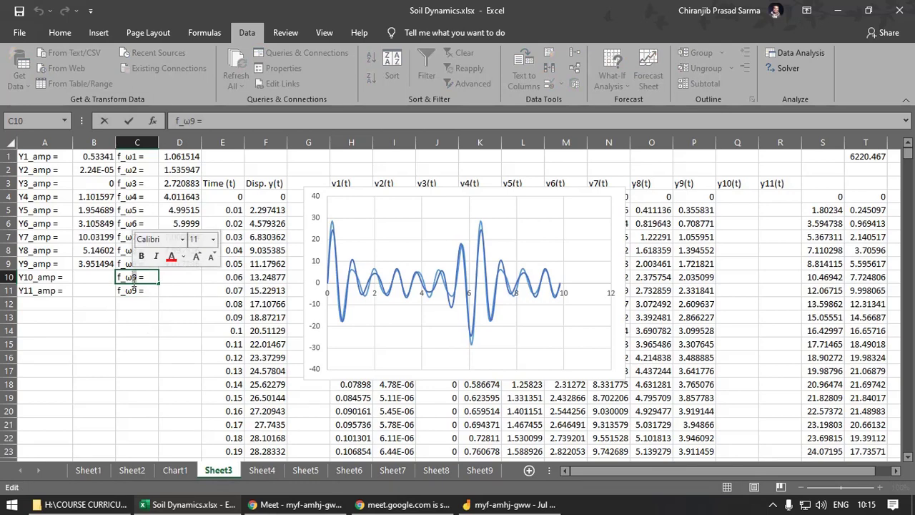
text(1-)
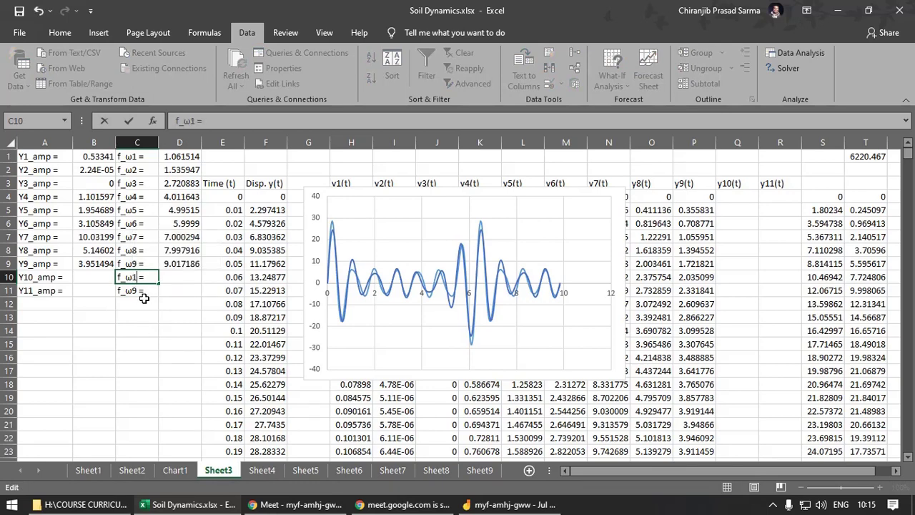
text(0)
double_click(137, 290)
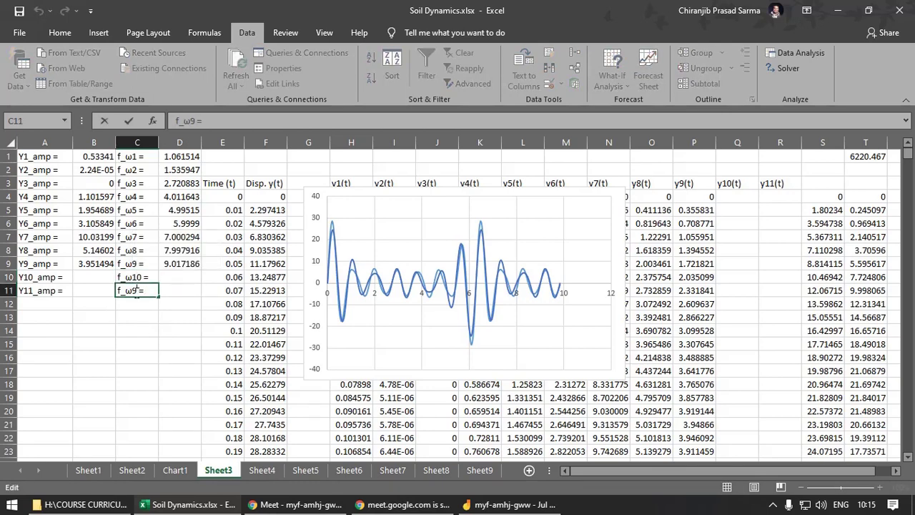
drag(134, 292, 139, 291)
text(11)
click(143, 326)
Copy the Y9 amplitude from B9 down into B10:B11.
click(137, 276)
click(94, 264)
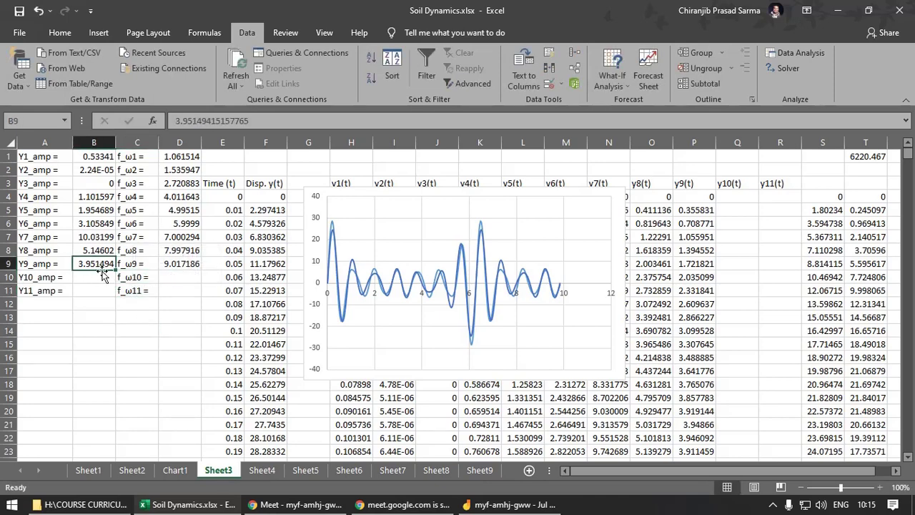
click(54, 279)
click(102, 276)
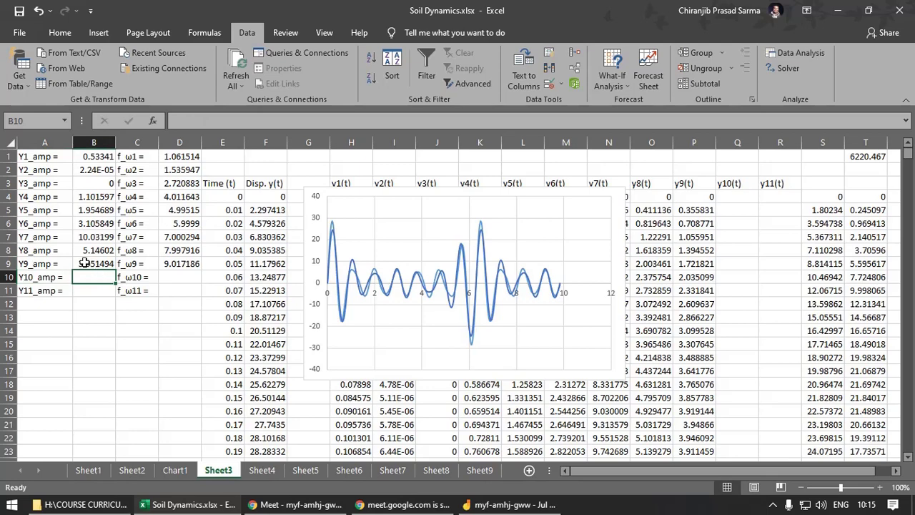
click(85, 263)
drag(115, 270, 116, 294)
Reset the amplitudes in B1:B11 to a series from 1 to 11, starting with 1 and 2.
click(106, 157)
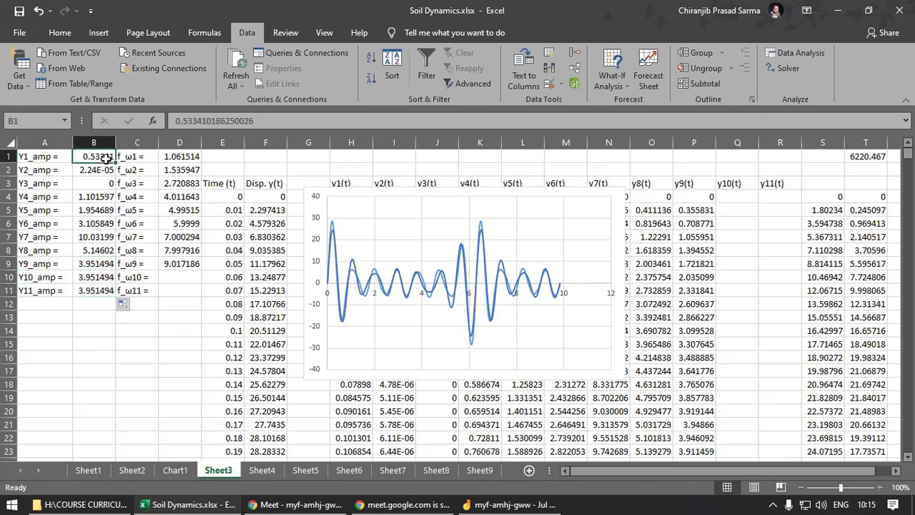
text(1)
key(Return)
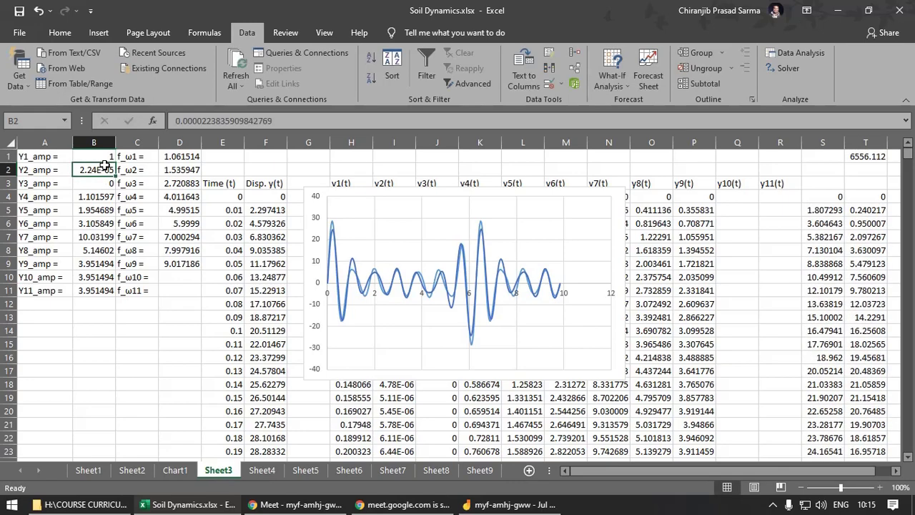
text(2)
key(Return)
drag(96, 157, 101, 293)
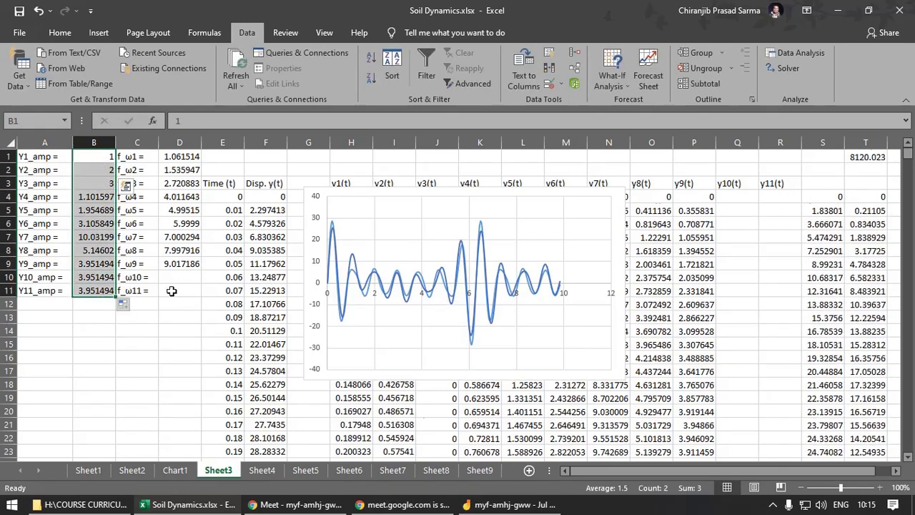
Reset the frequencies in D1:D11 to a series from 1 to 11, starting with 1 and 2.
click(180, 155)
text(1)
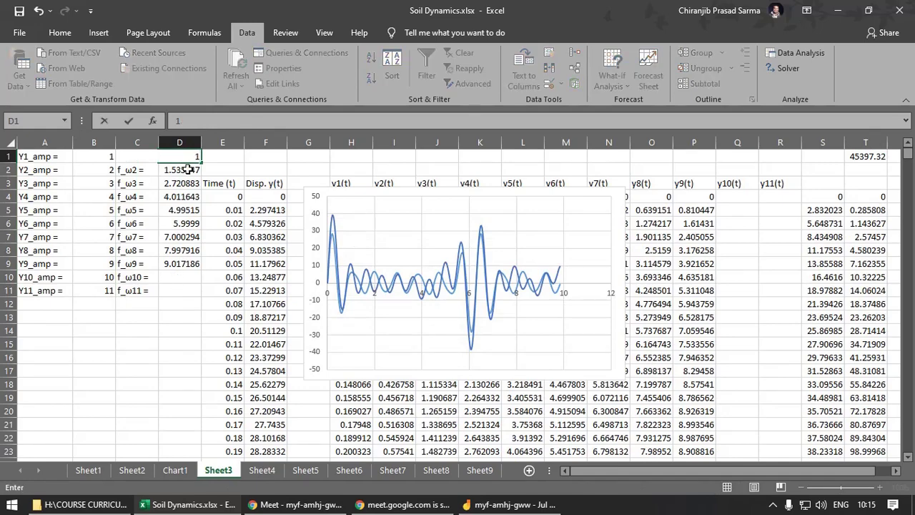
key(Return)
text(2)
key(Return)
drag(180, 156, 203, 297)
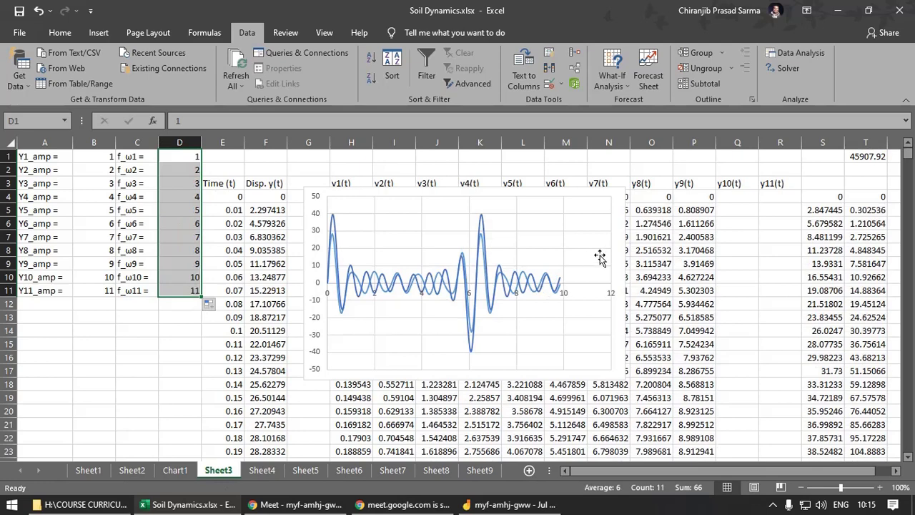
Copy the y9(t) formula from P4 into Q4:R4 and change Q4 to =$B$10*SIN($D$10*E4).
click(709, 197)
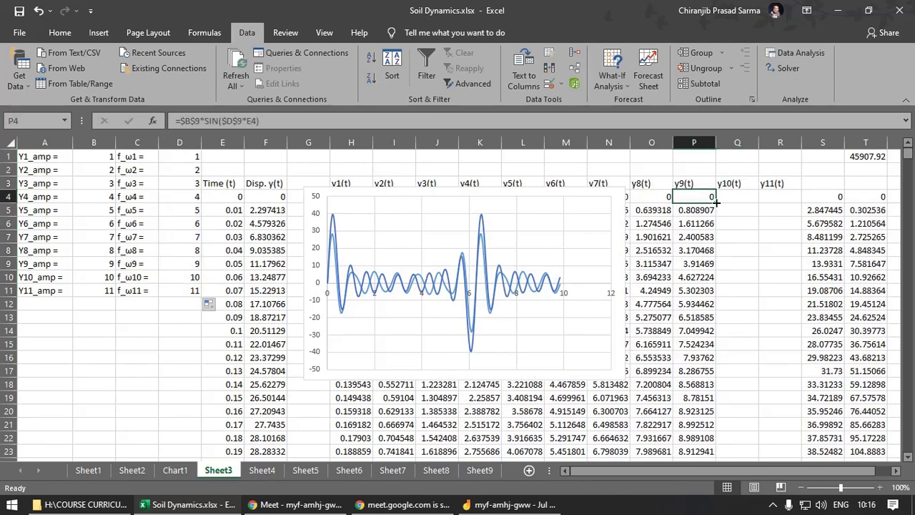
drag(716, 204, 796, 202)
click(740, 199)
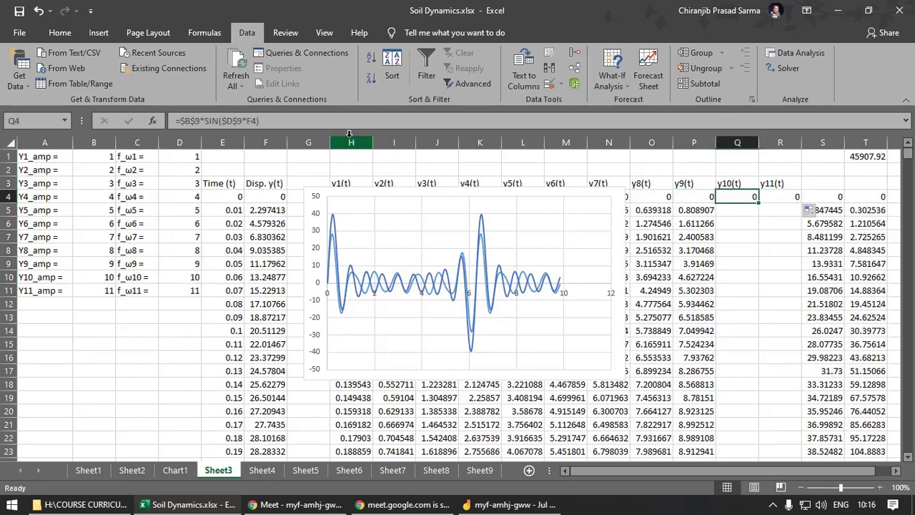
key(F2)
click(234, 198)
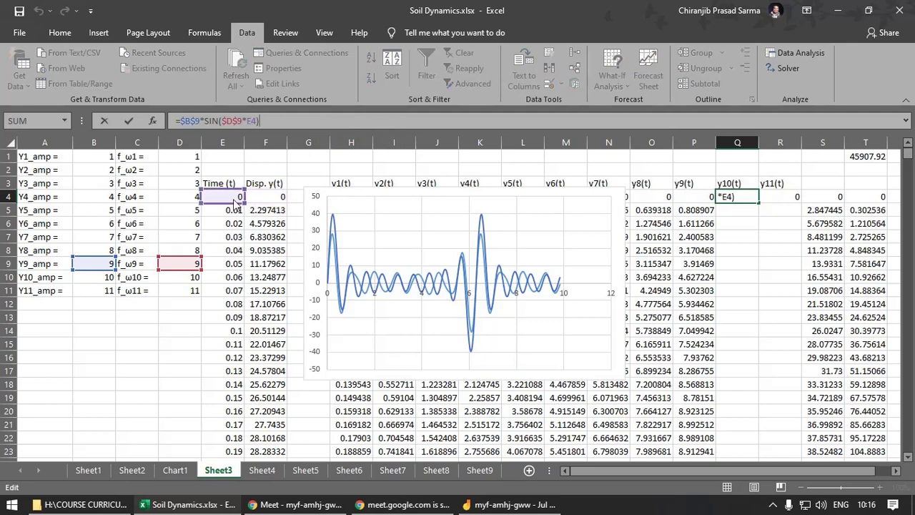
drag(189, 271, 189, 283)
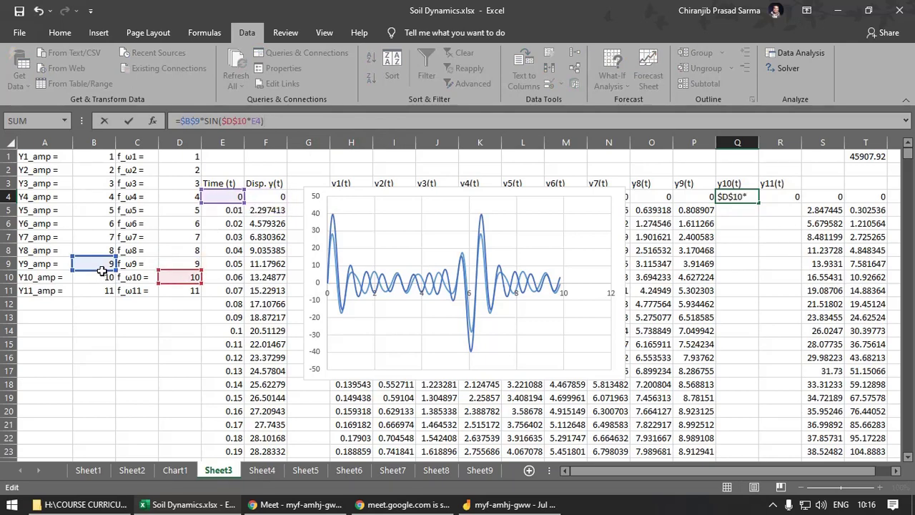
drag(102, 270, 101, 284)
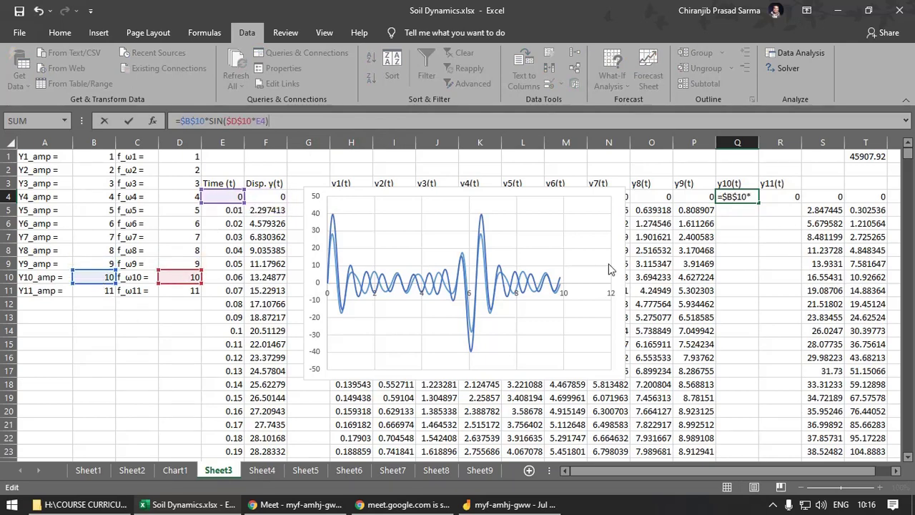
key(Return)
Change the y11(t) formula in R4 to refer to amplitude B11, frequency D11 and time E4.
click(783, 198)
click(296, 121)
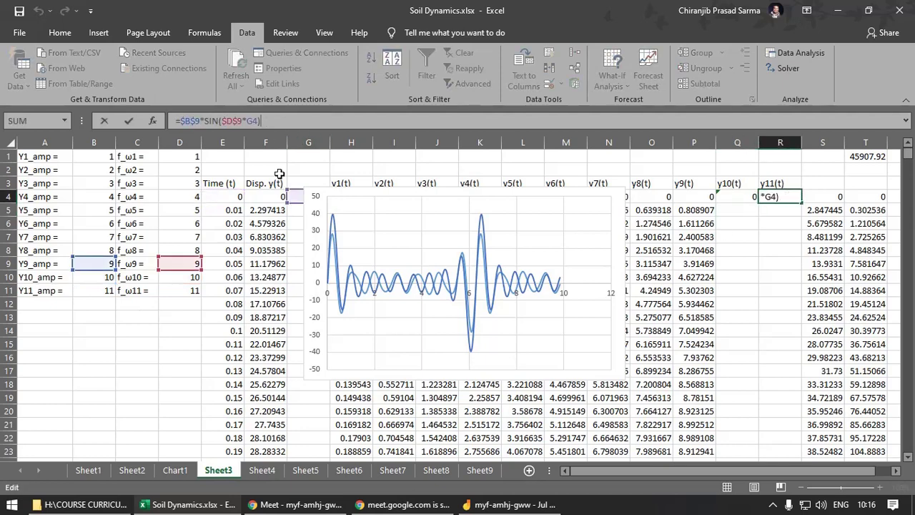
click(241, 202)
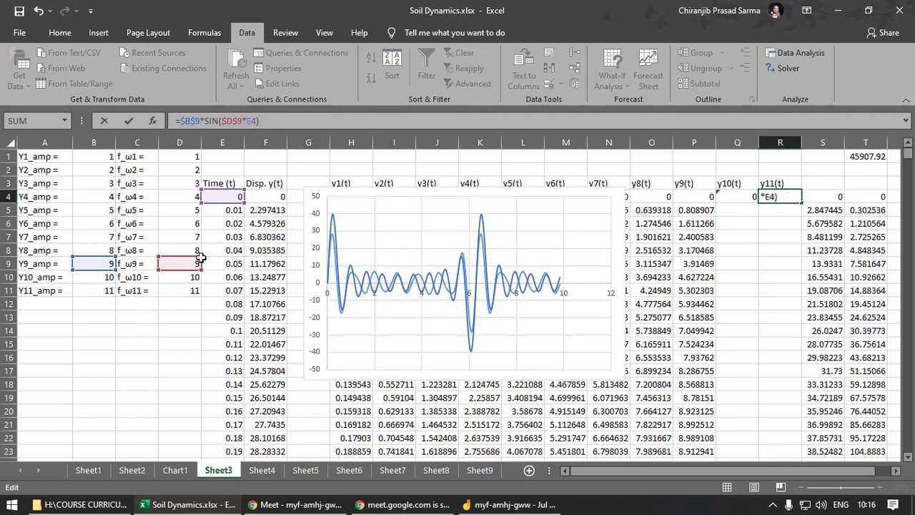
drag(182, 269, 182, 295)
drag(97, 271, 97, 296)
key(Return)
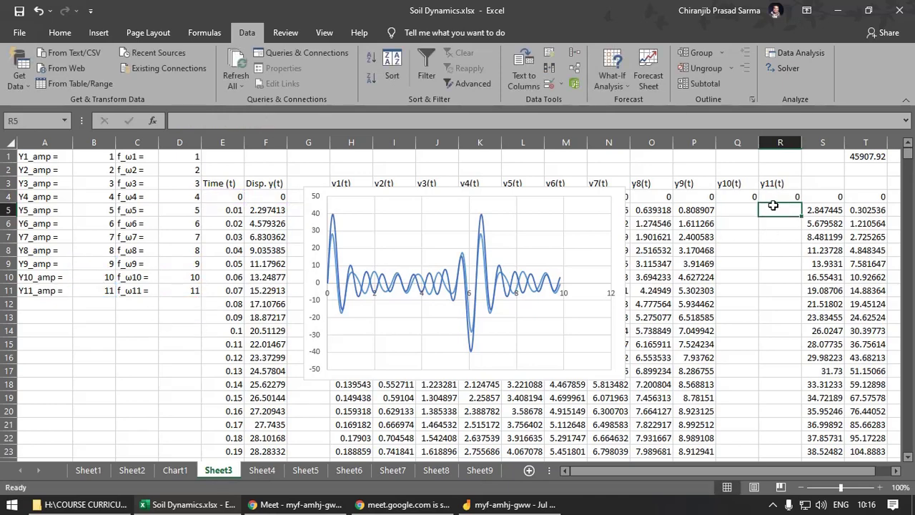
Fill the y10(t) and y11(t) formulas from Q4 and R4 down all the time rows.
click(733, 196)
double_click(760, 204)
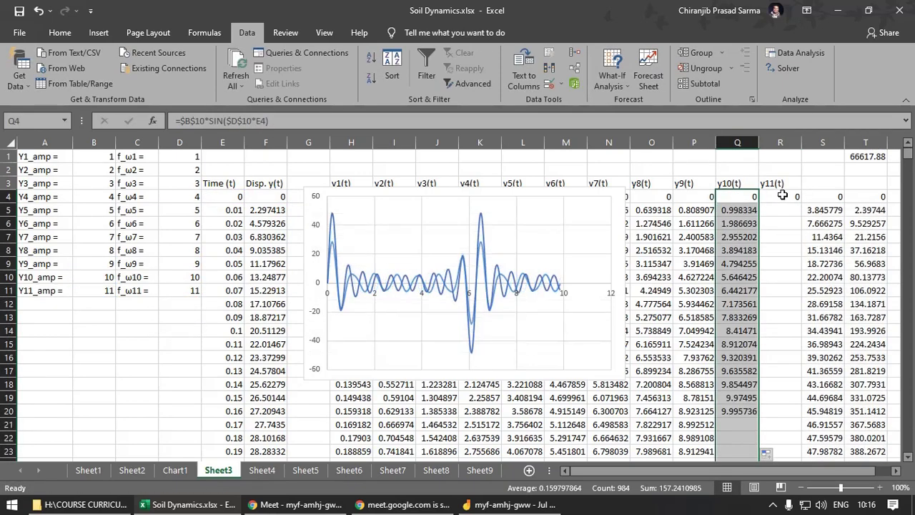
click(799, 199)
double_click(802, 204)
click(825, 196)
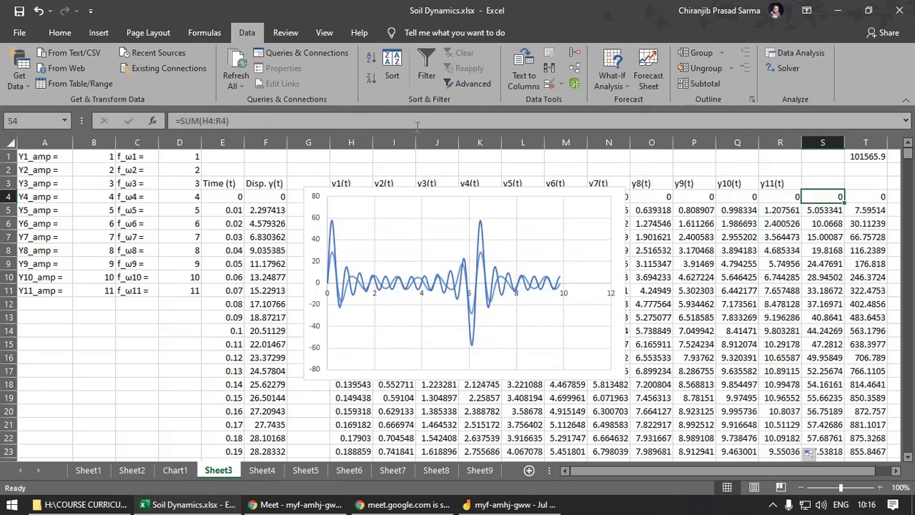
Check the sum formula in S4 and fill =SUM(H4:R4) down all the time rows.
key(F2)
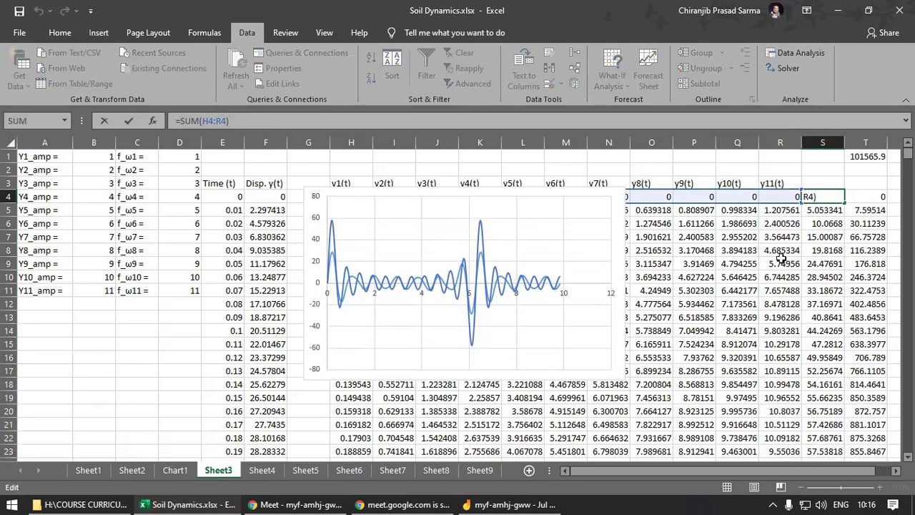
key(Return)
click(829, 197)
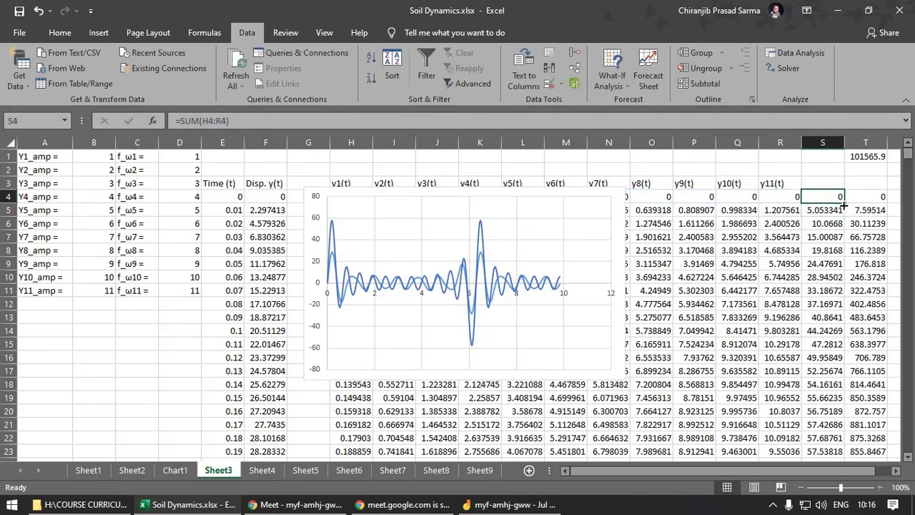
double_click(845, 203)
click(728, 212)
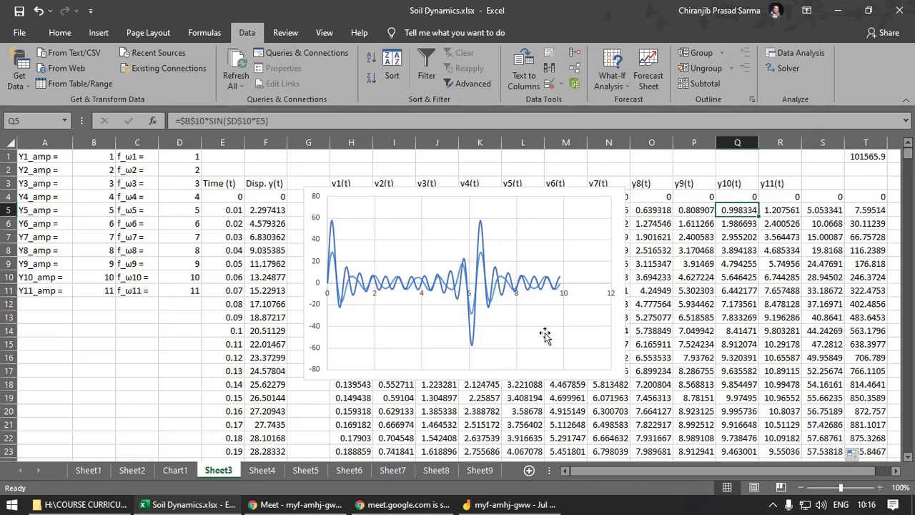
Browse the available Data Analysis tools, highlighting Fourier Analysis, and close the list without running any.
click(221, 346)
click(381, 198)
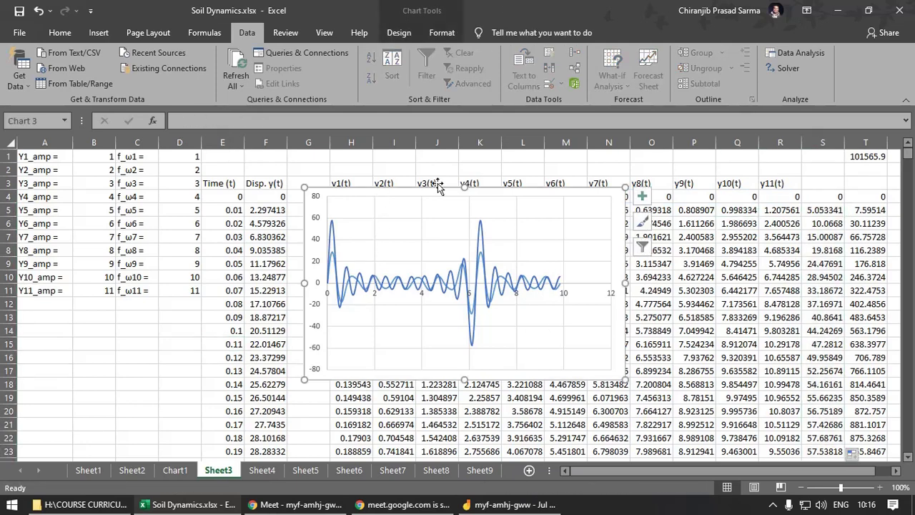
click(799, 57)
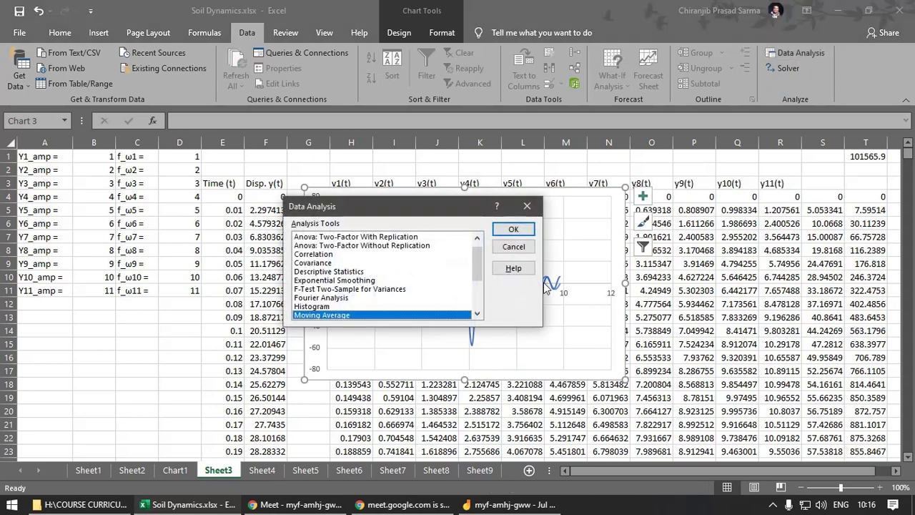
click(340, 298)
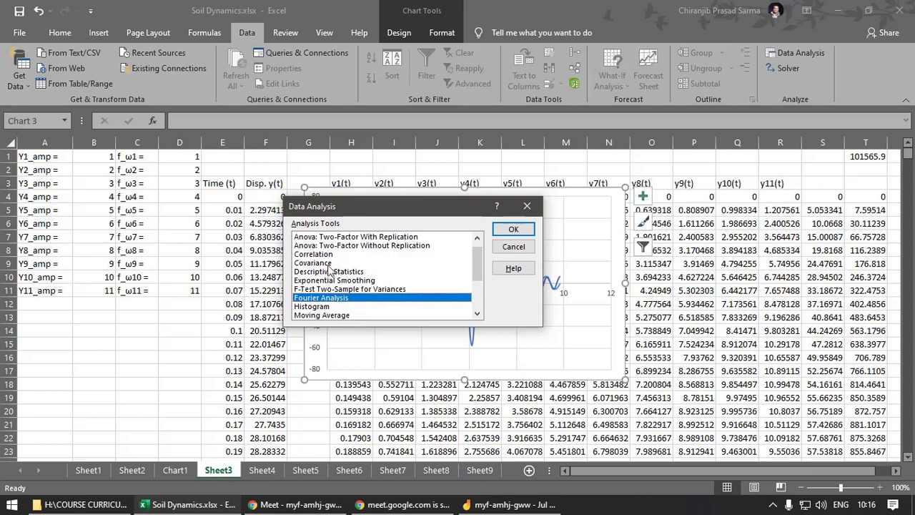
scroll(330, 286, down, 3)
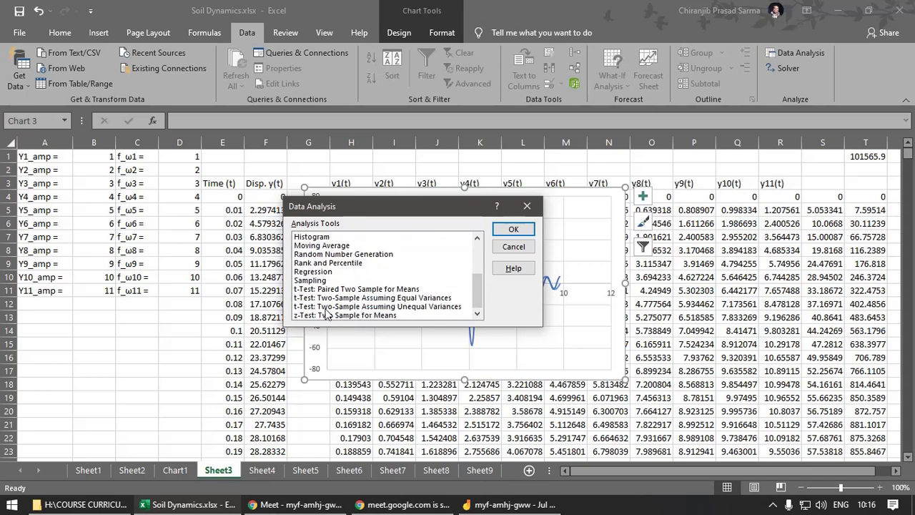
scroll(325, 313, up, 3)
scroll(334, 279, down, 3)
scroll(381, 284, up, 3)
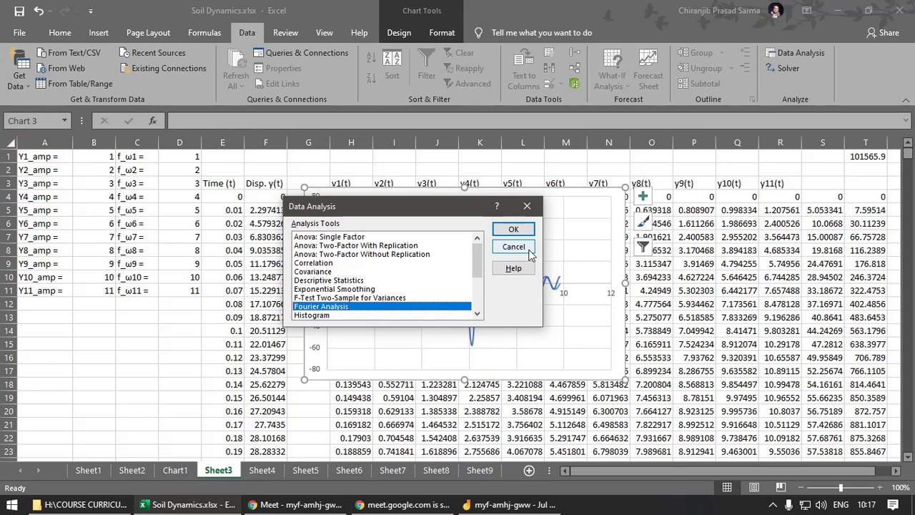
click(528, 206)
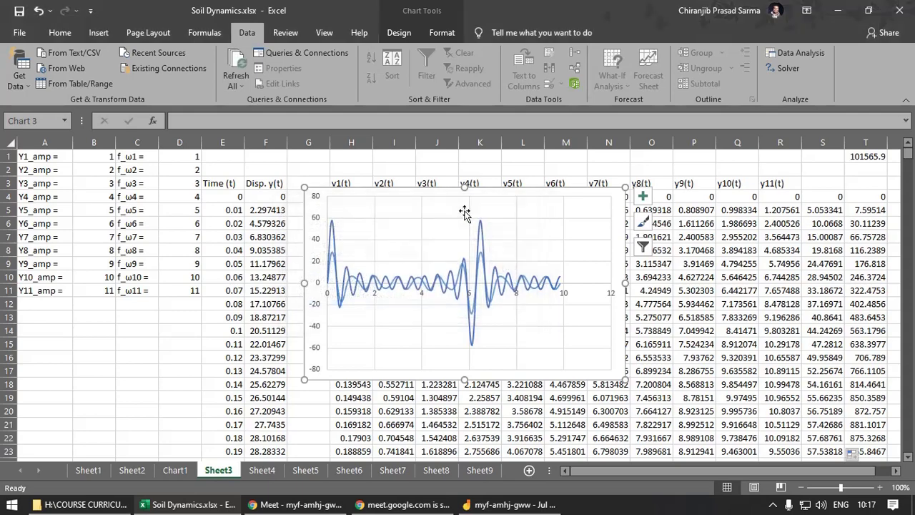
Open Solver and pick cell T1 again as the objective to minimise.
click(791, 70)
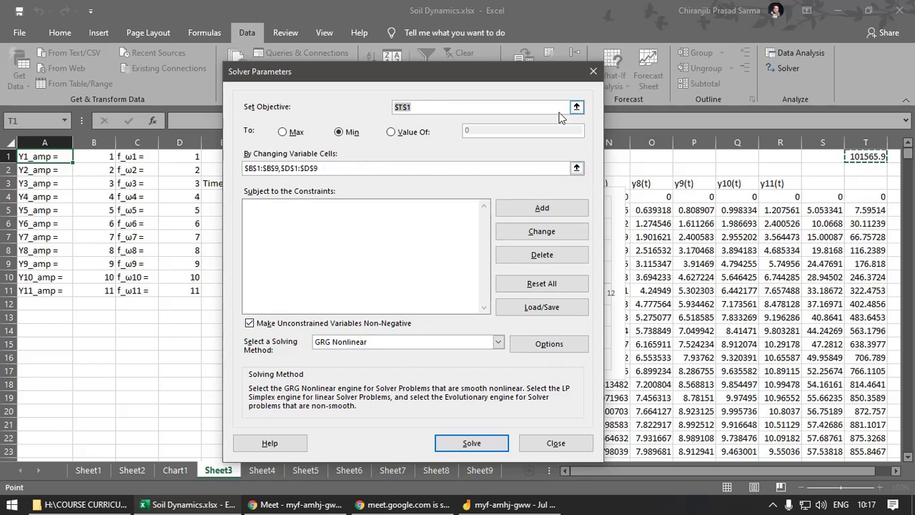
click(429, 107)
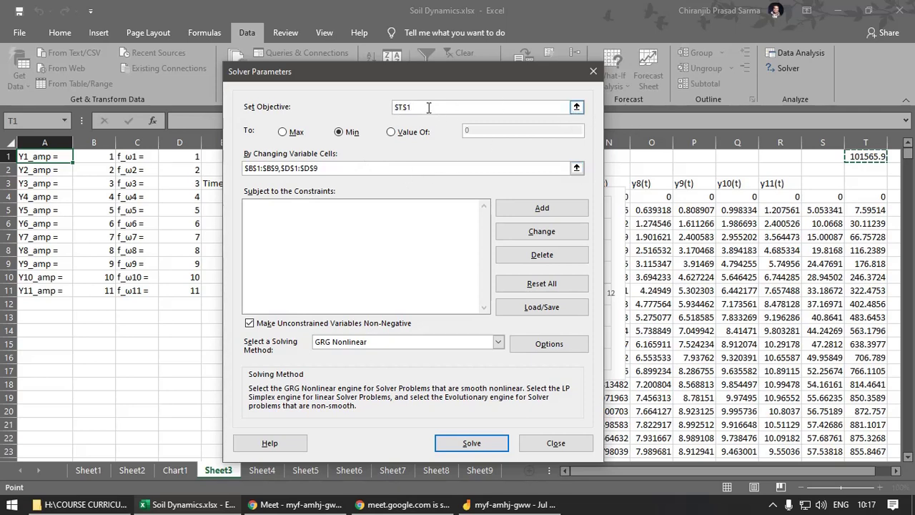
click(886, 156)
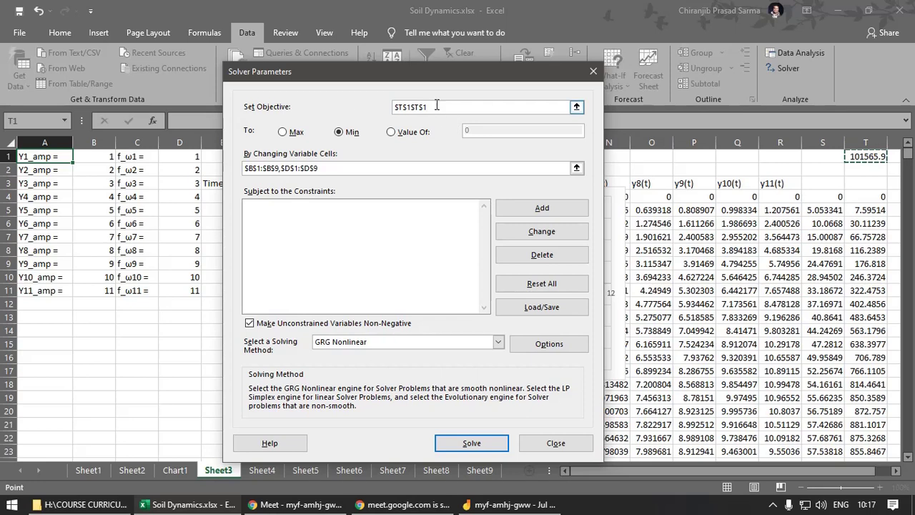
click(352, 105)
click(868, 157)
Set the Solver's variable cells to the amplitudes B1:B11 and the frequencies D1:D11.
click(576, 168)
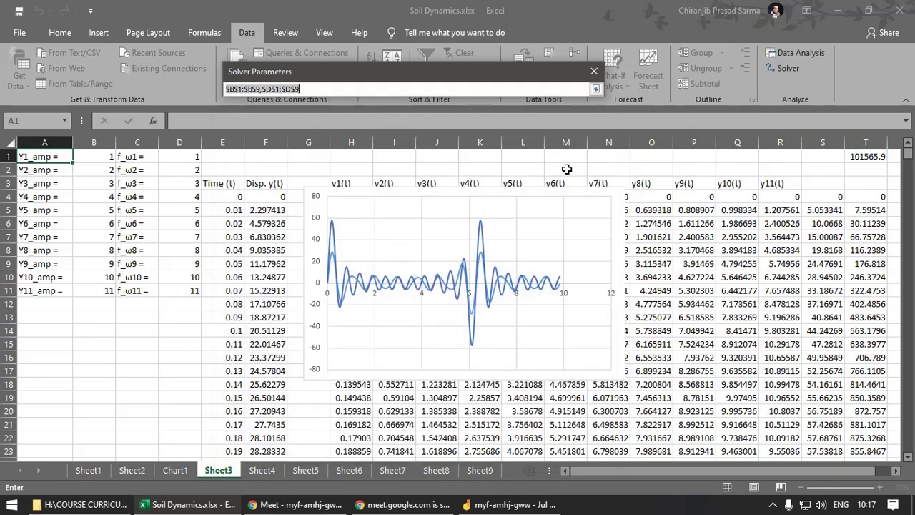
drag(99, 156, 93, 287)
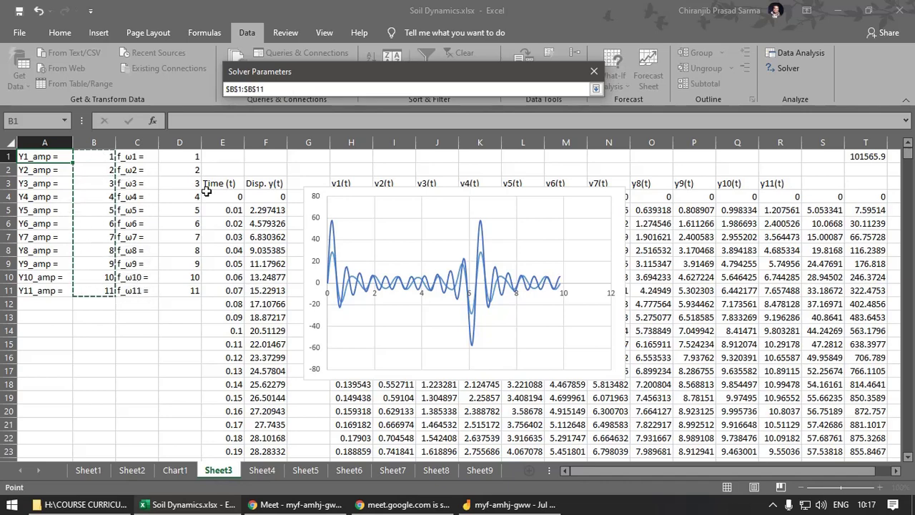
drag(191, 156, 188, 288)
click(596, 89)
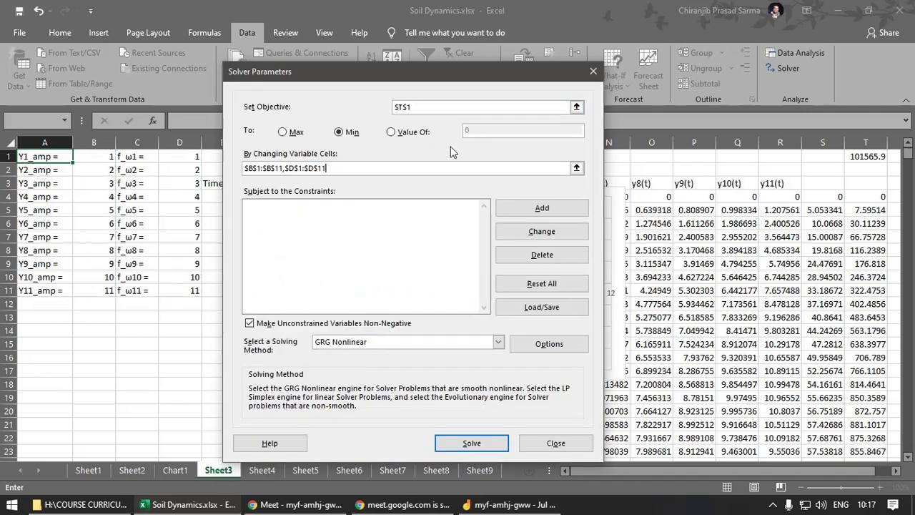
Run Solver with the GRG Nonlinear method and keep the solution.
click(471, 444)
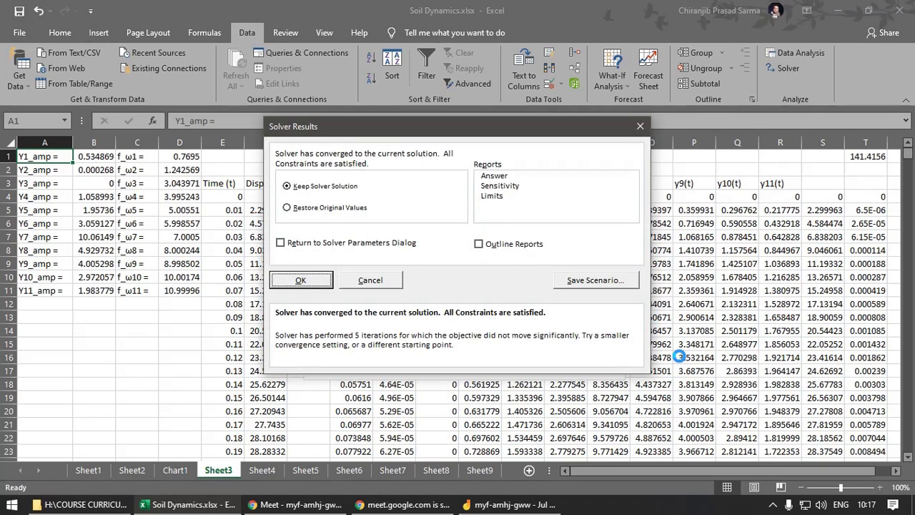
click(301, 281)
click(164, 357)
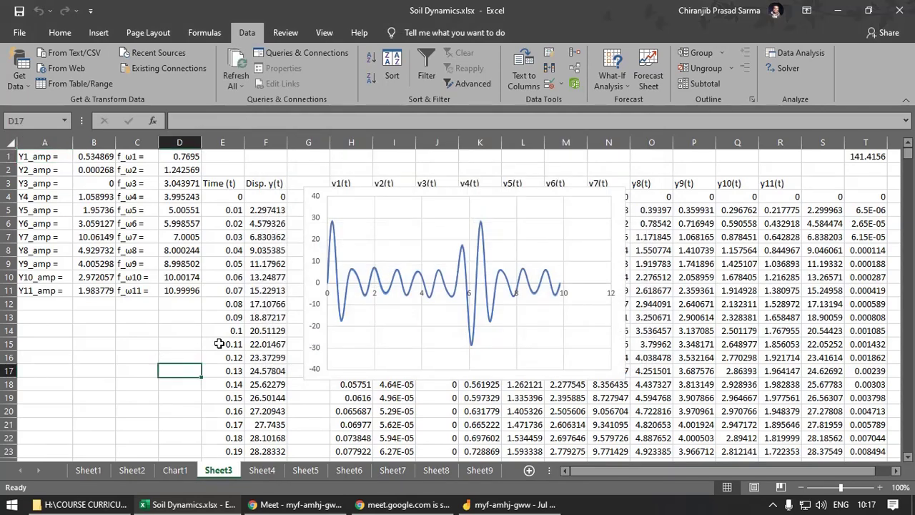
Move the displacement comparison chart from Sheet3 to a new chart sheet named Chart2.
right_click(306, 191)
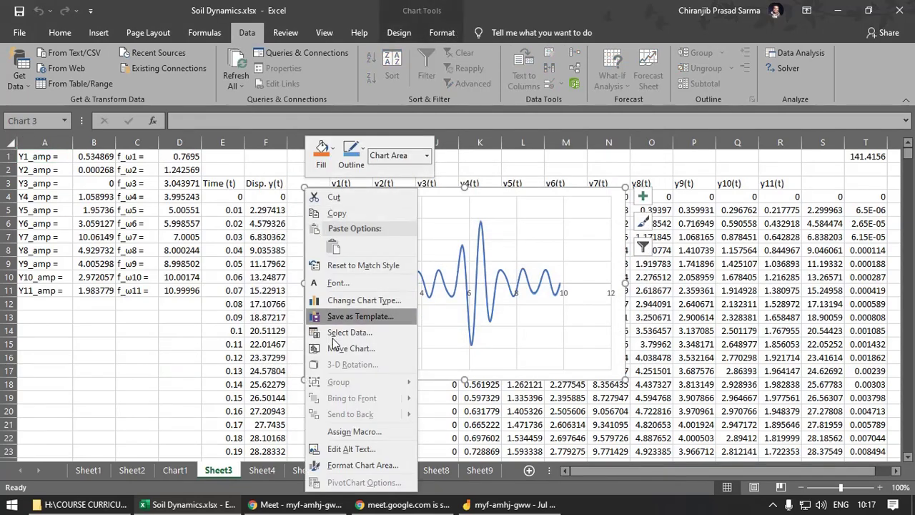
click(352, 348)
click(284, 332)
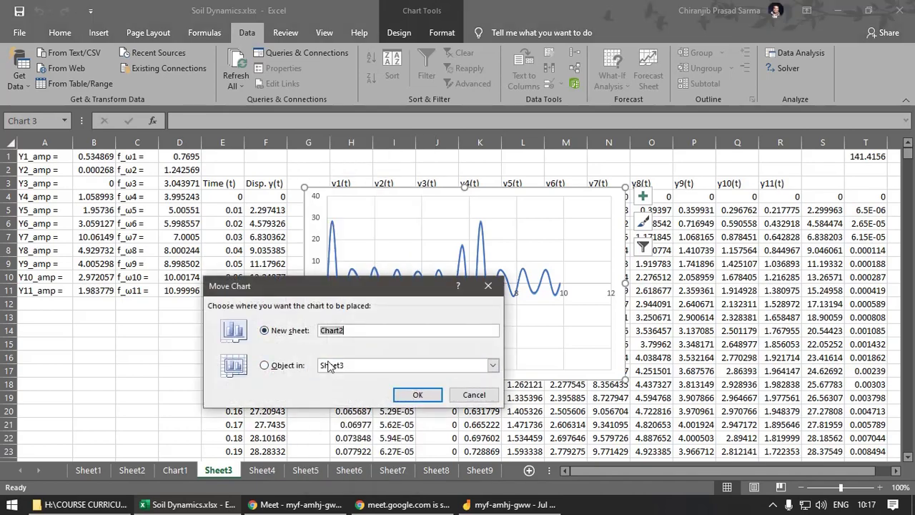
click(418, 395)
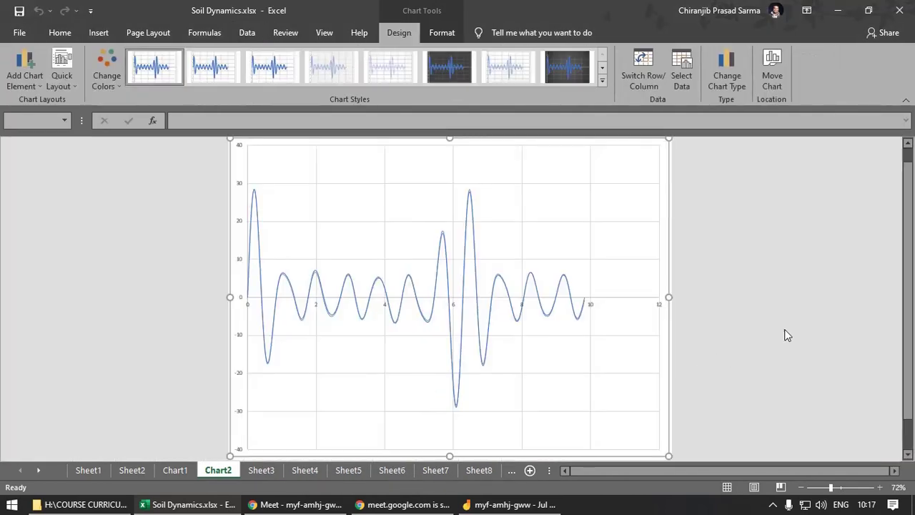
click(785, 335)
Examine on Chart2 how closely the fitted sum curve follows the original displacement curve.
click(522, 314)
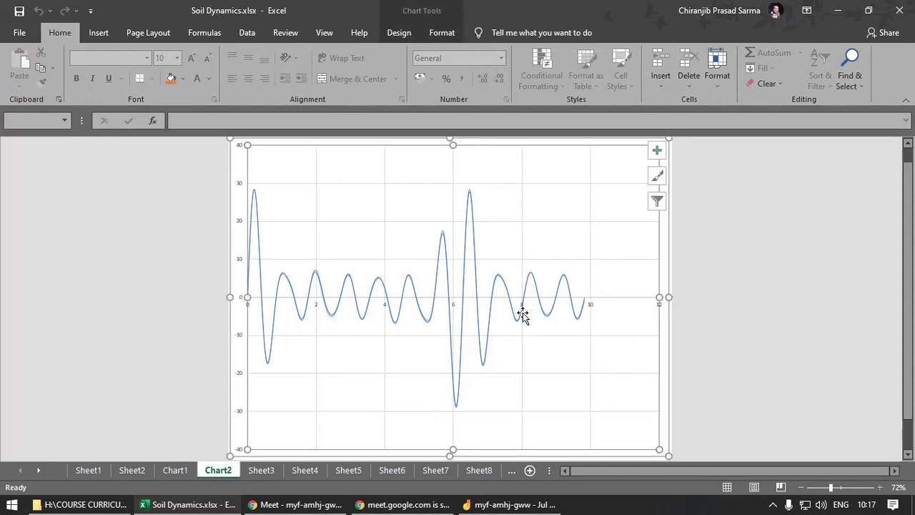
click(524, 301)
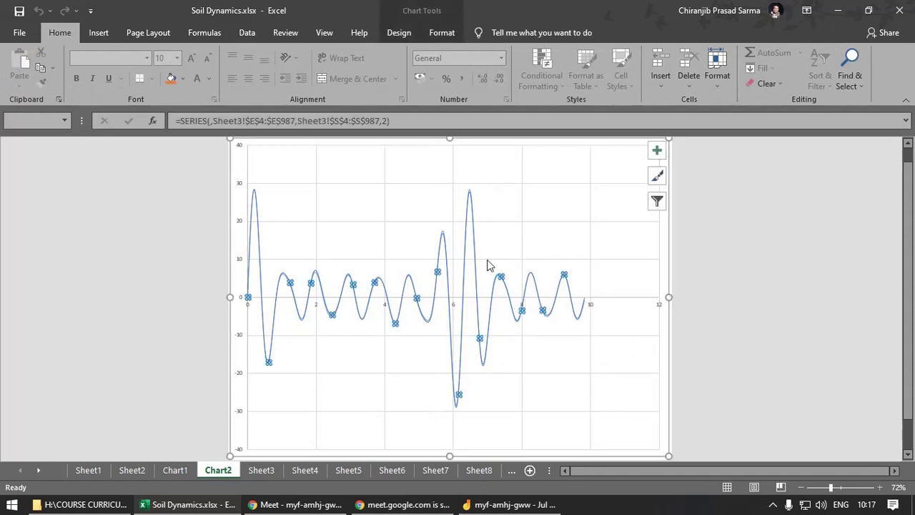
click(753, 279)
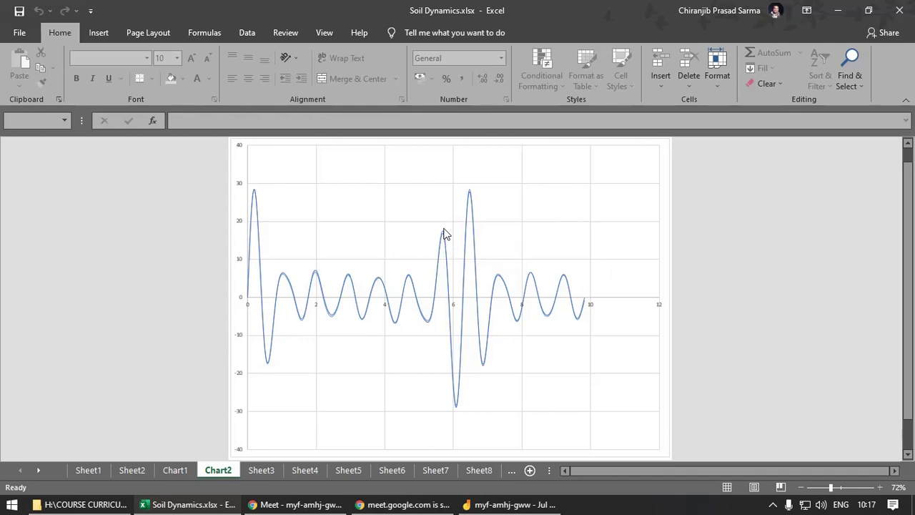
ctrl+scroll(443, 235, up, 6)
scroll(444, 243, down, 2)
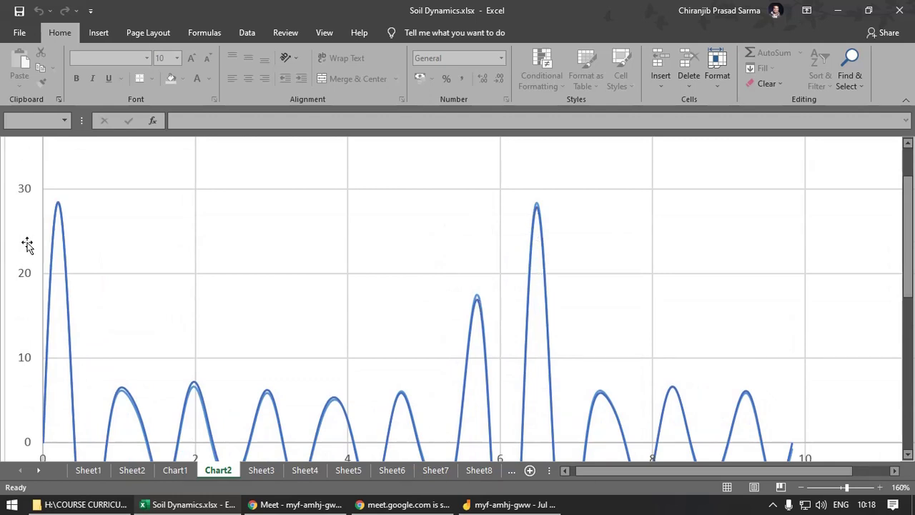
scroll(248, 336, down, 3)
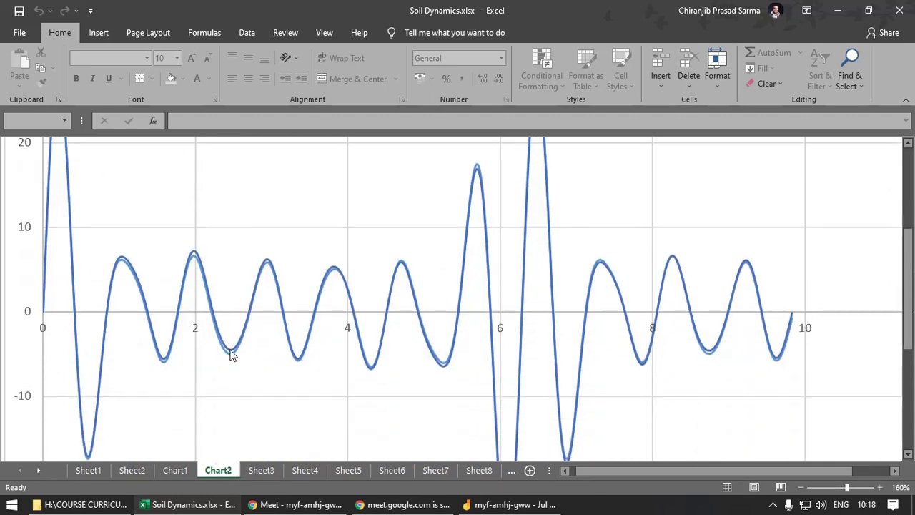
ctrl+scroll(542, 331, down, 5)
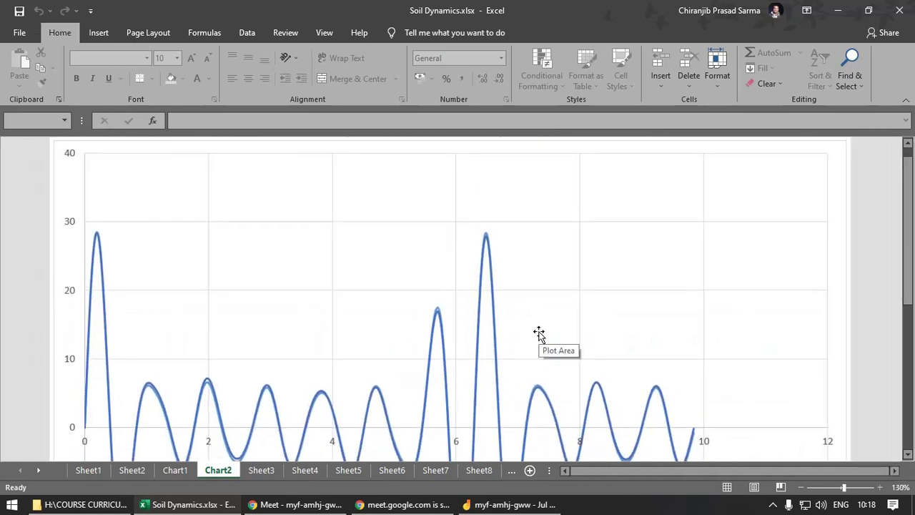
scroll(539, 334, down, 2)
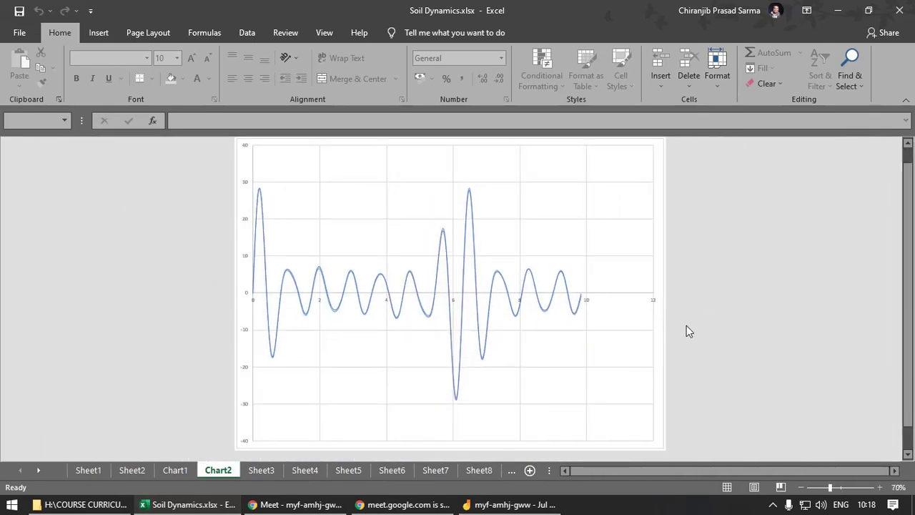
Return to Sheet3 and review the solved amplitudes in B1:B11 and frequencies in D1:D11.
click(176, 470)
click(221, 470)
click(133, 470)
click(261, 470)
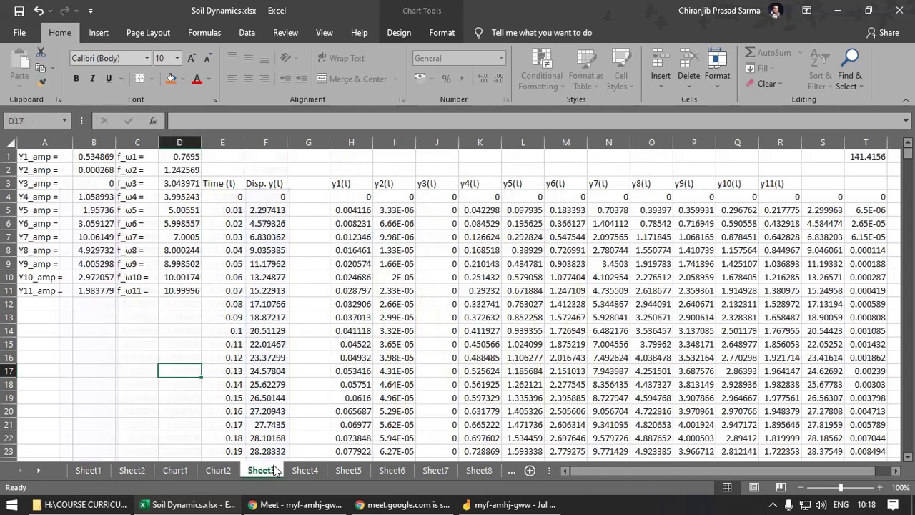
click(102, 346)
drag(92, 154, 97, 285)
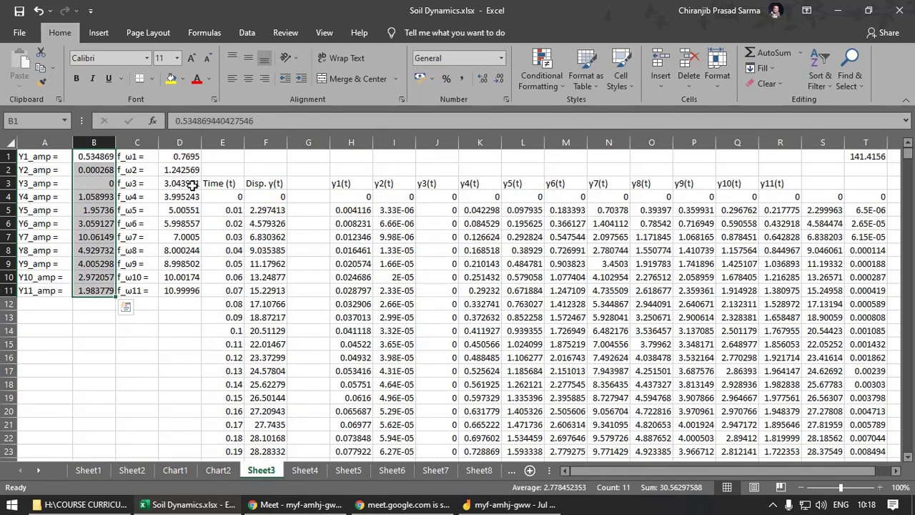
click(178, 158)
drag(178, 163, 185, 292)
click(138, 329)
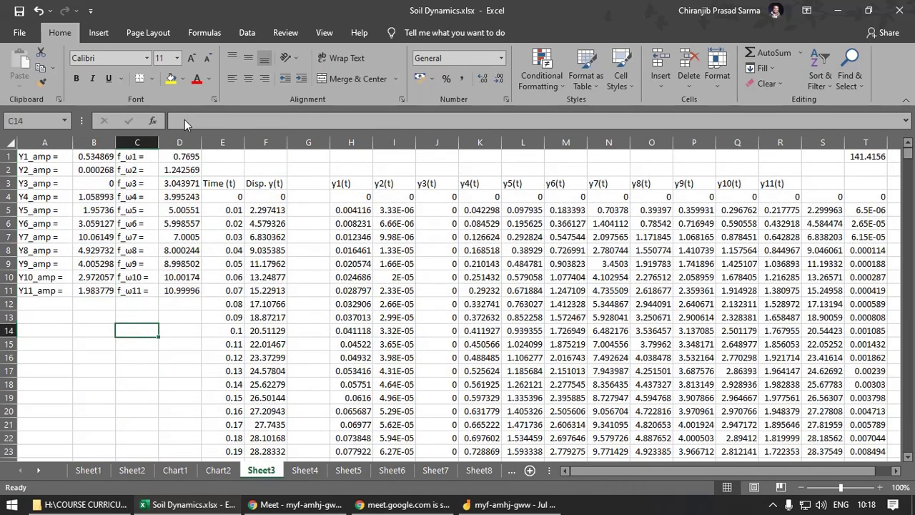
click(86, 320)
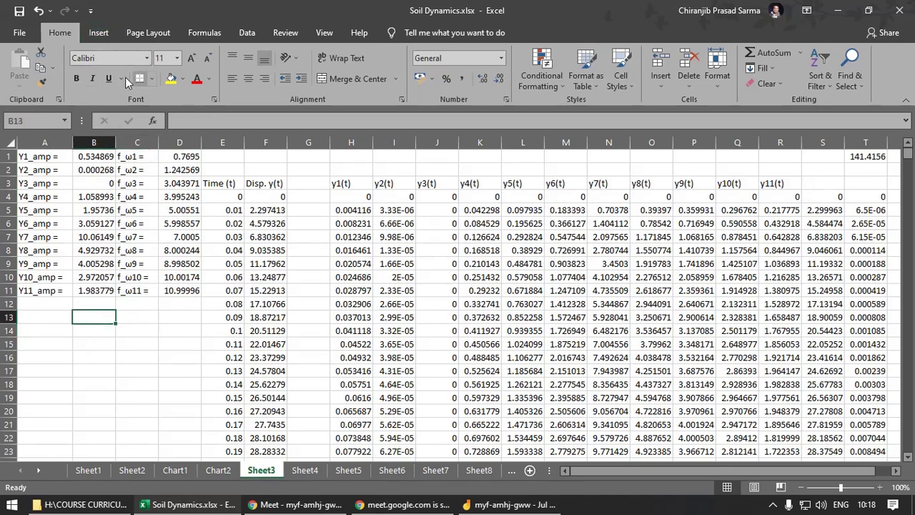
Insert an empty scatter chart with smooth lines and markers on Sheet3.
click(97, 33)
click(385, 83)
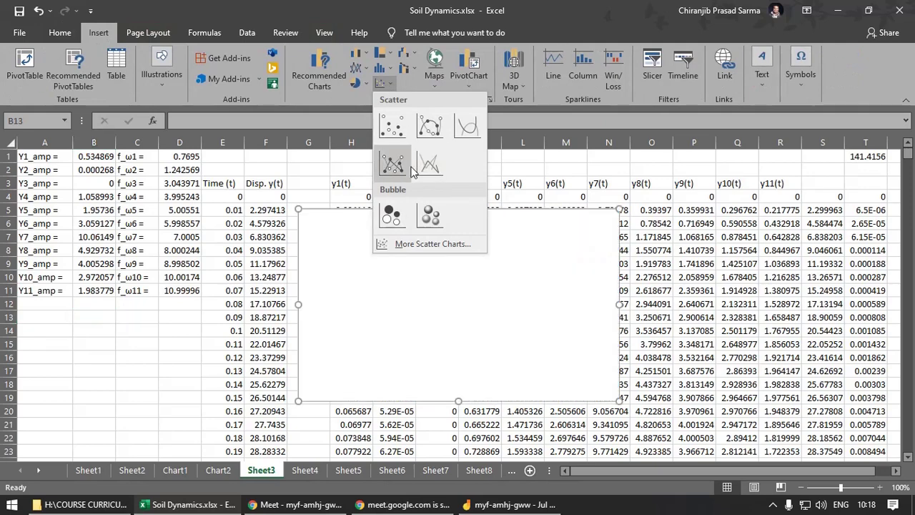
click(432, 131)
Start adding a new data series to the empty scatter chart on Sheet3.
right_click(429, 272)
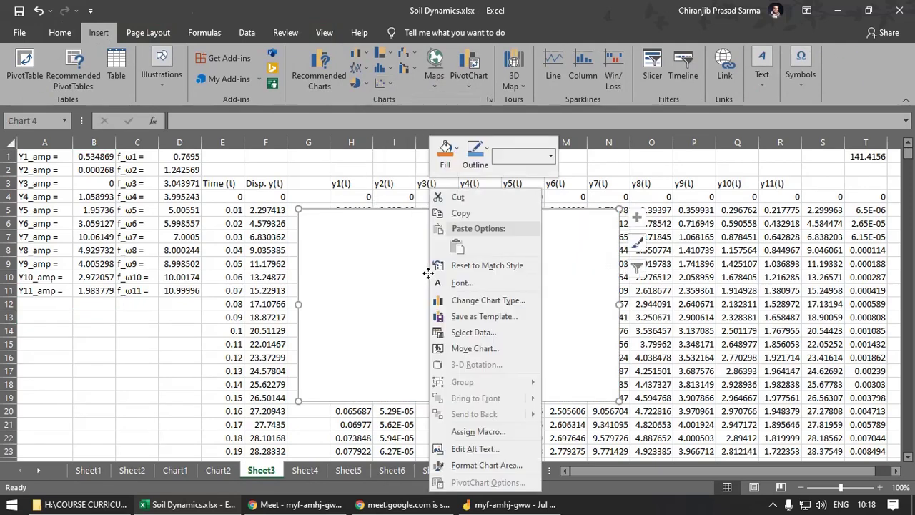
click(490, 338)
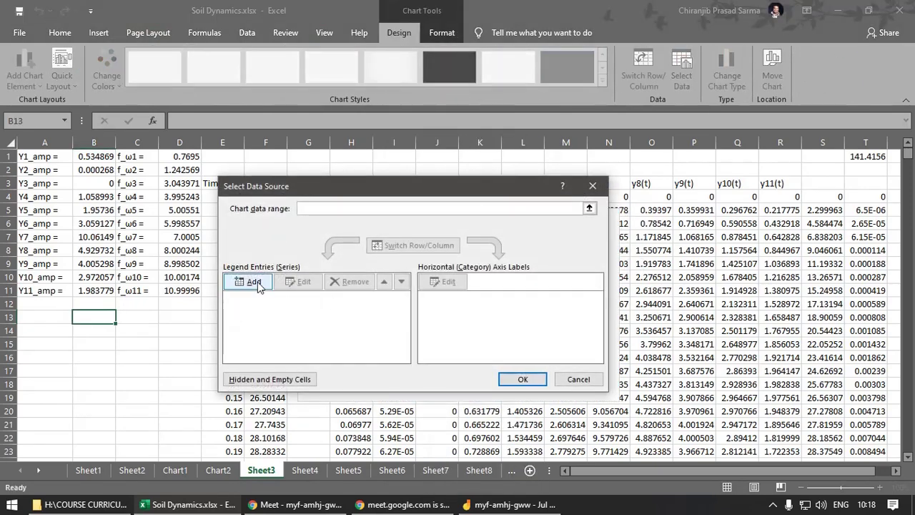
click(237, 307)
drag(179, 155, 184, 290)
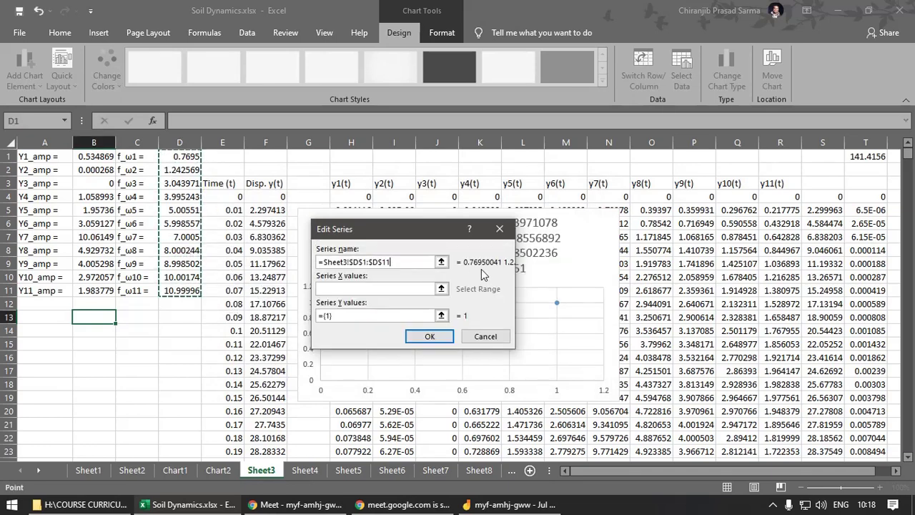
click(442, 262)
drag(399, 250, 318, 251)
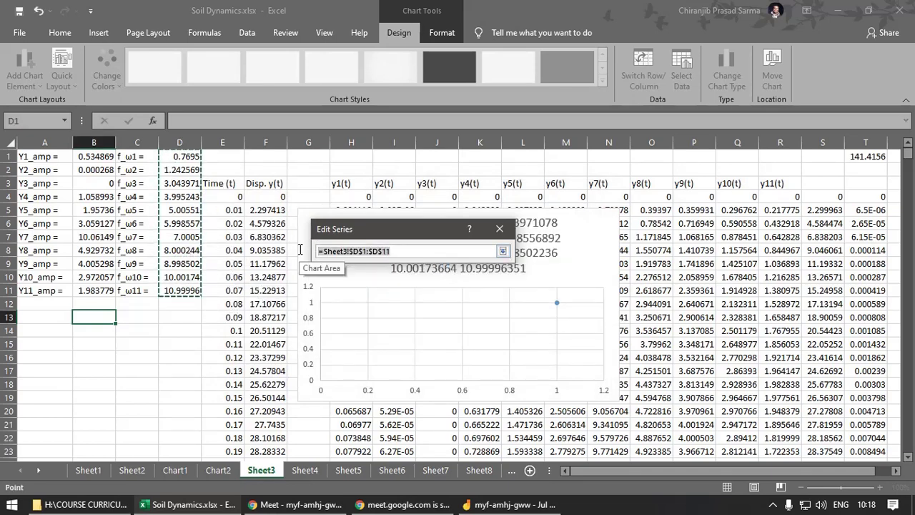
key(BackSpace)
click(502, 251)
Set the new series' X values to the frequencies in D1:D11 and its Y values to the amplitudes in B1:B11.
click(441, 288)
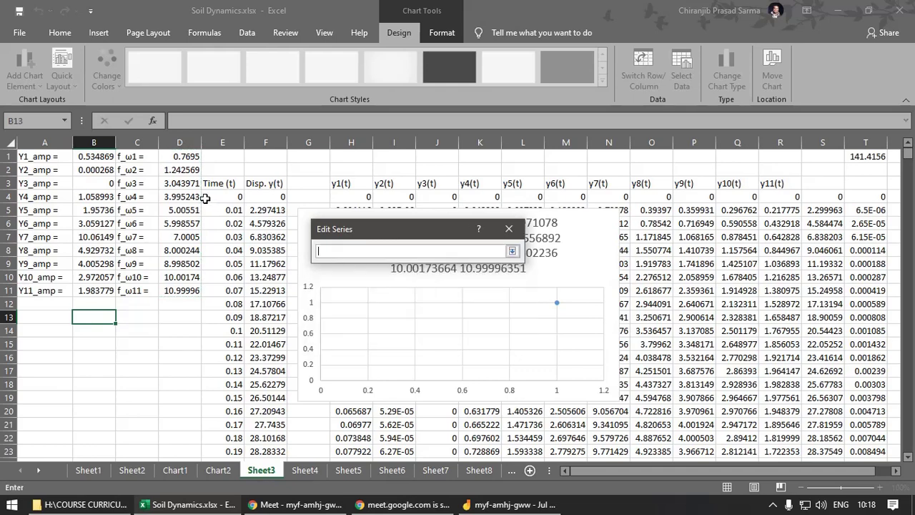
drag(179, 156, 193, 289)
click(512, 251)
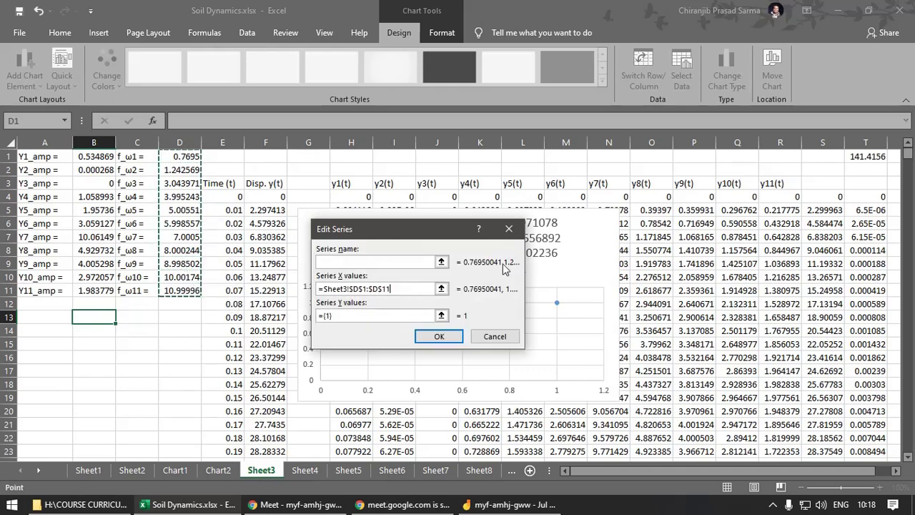
click(441, 315)
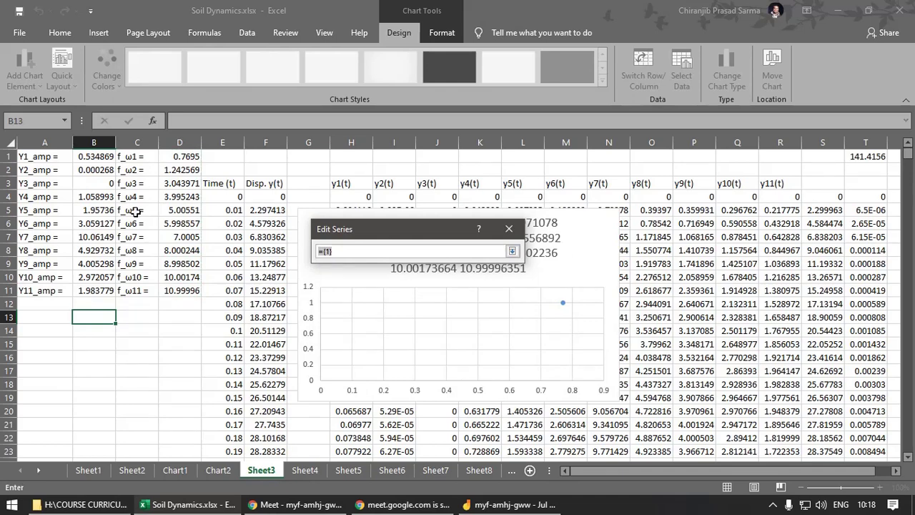
drag(93, 156, 93, 291)
click(512, 251)
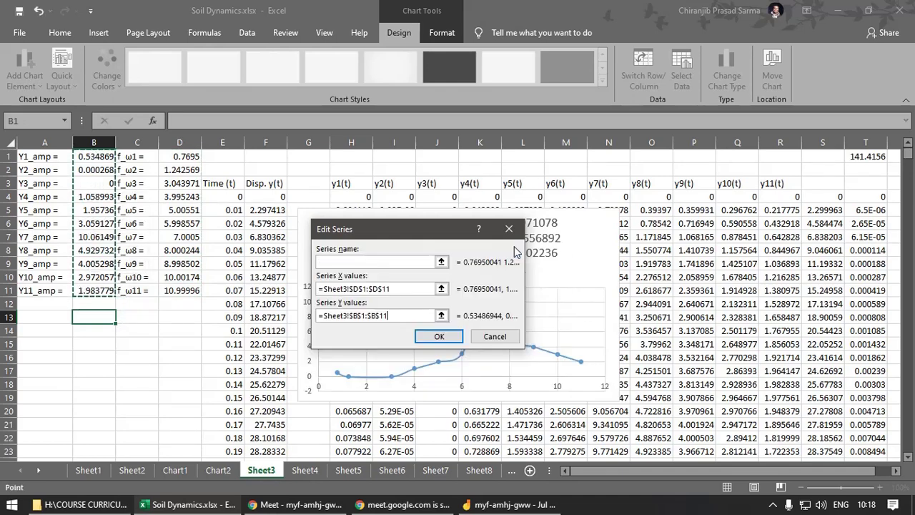
click(448, 342)
click(523, 379)
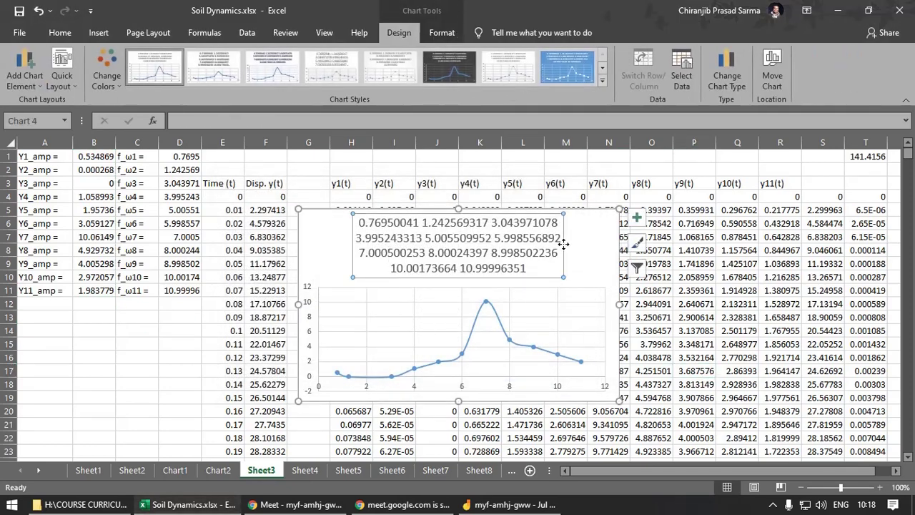
Delete the chart title and move the chart up beside the solved amplitude and frequency columns.
key(Delete)
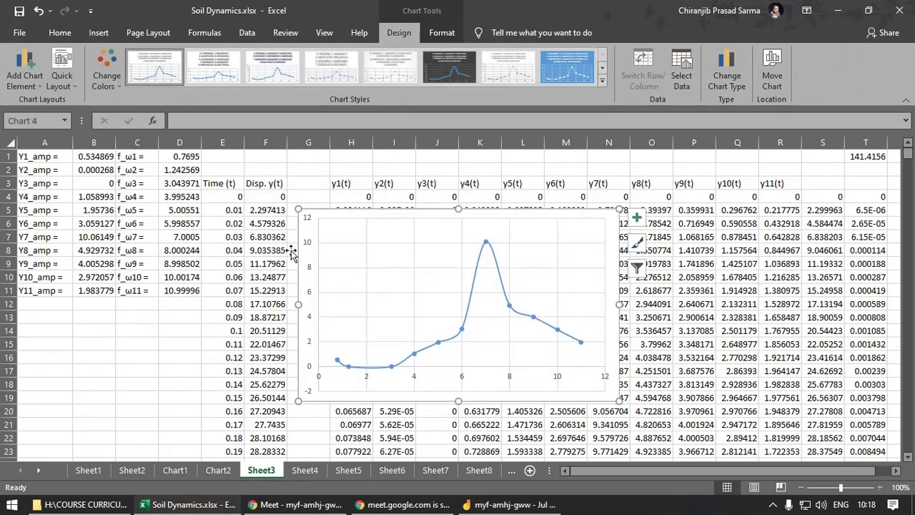
drag(306, 236, 216, 207)
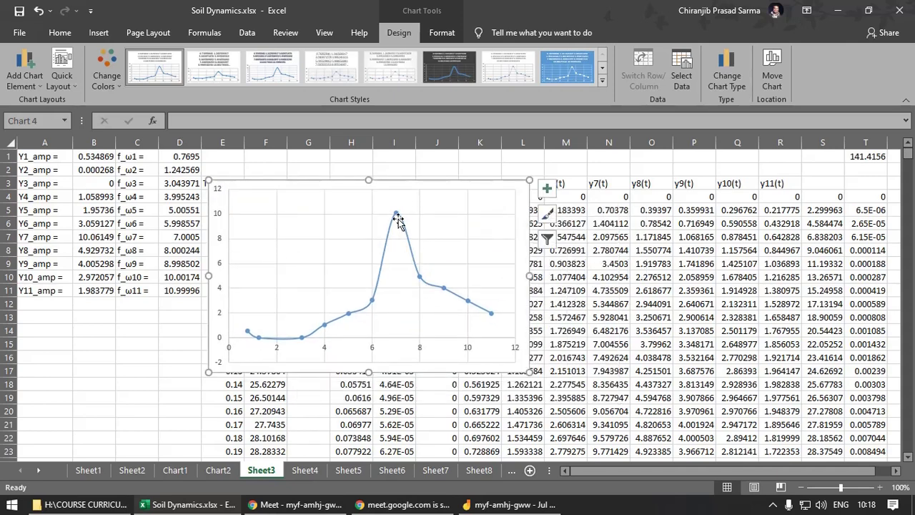
Set the major unit of the chart's horizontal axis to 1.0.
click(406, 353)
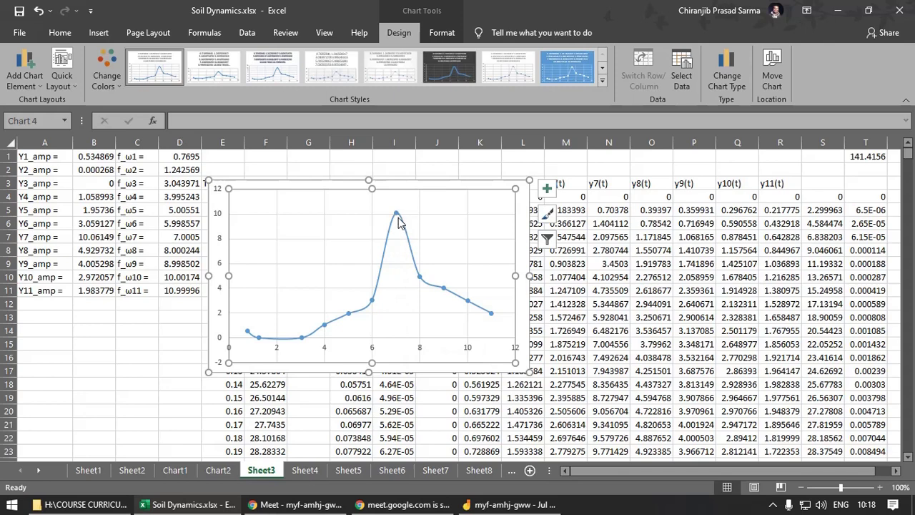
right_click(376, 348)
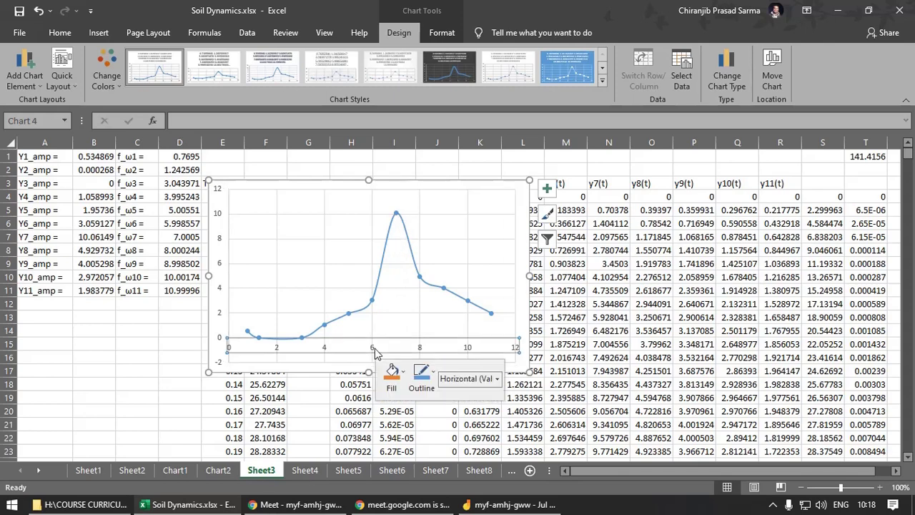
key(Escape)
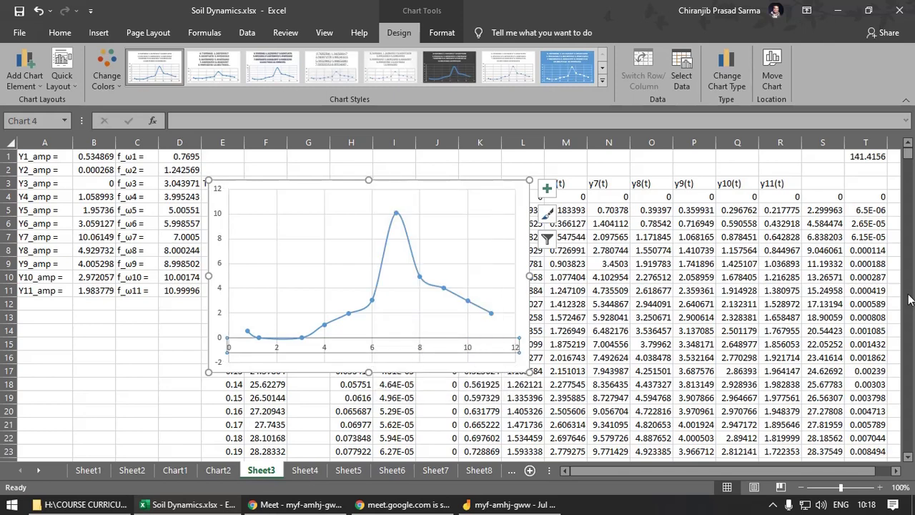
key(ctrl+1)
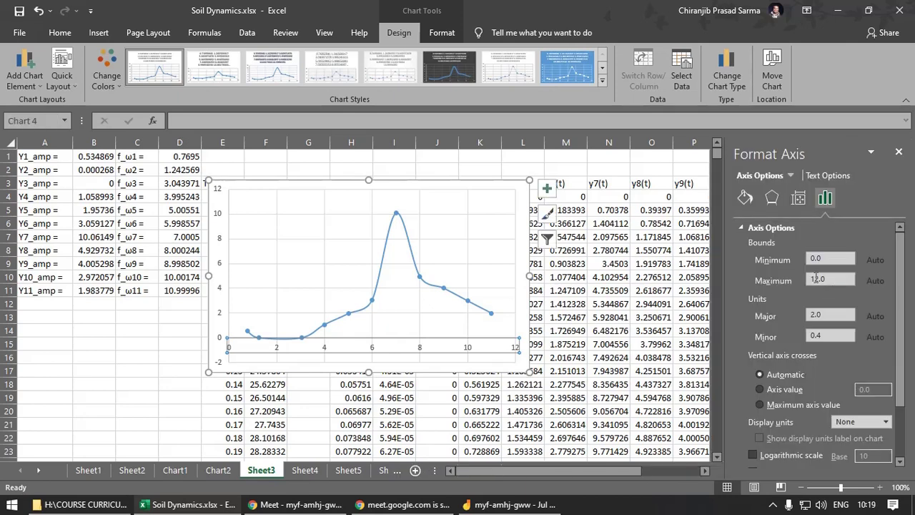
click(813, 315)
click(839, 259)
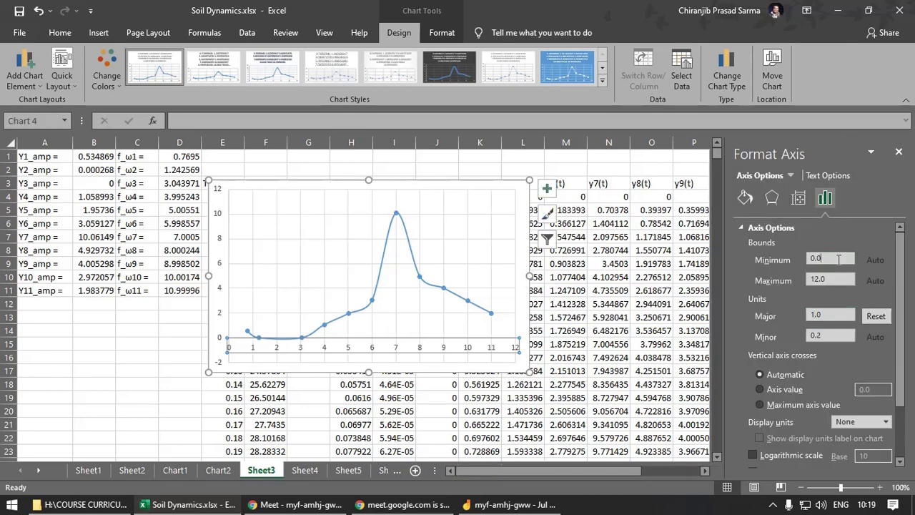
click(599, 287)
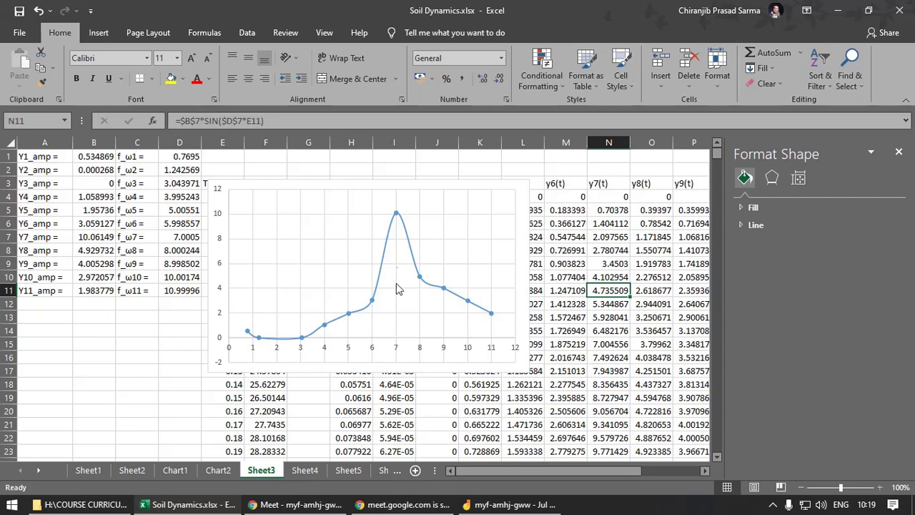
Examine the peak of the amplitude-frequency curve and close the formatting pane.
mouse_move(397, 219)
click(104, 342)
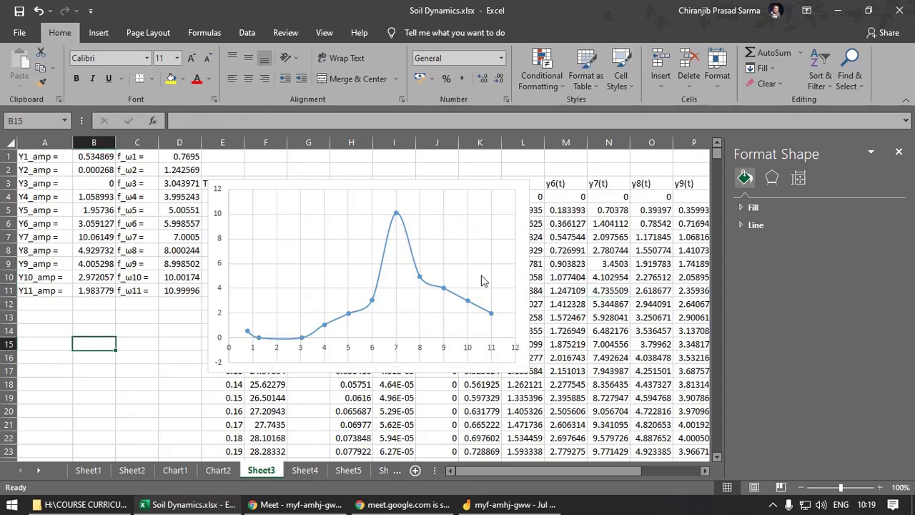
click(167, 359)
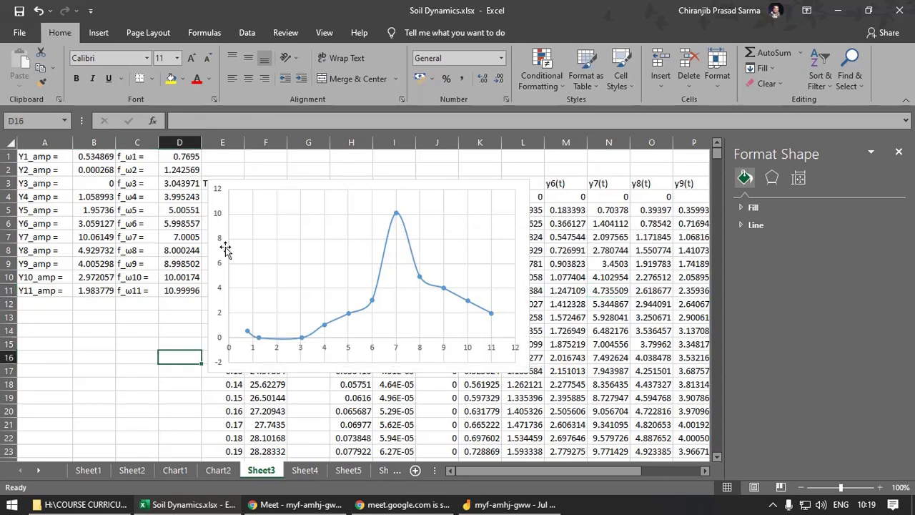
click(349, 349)
click(153, 369)
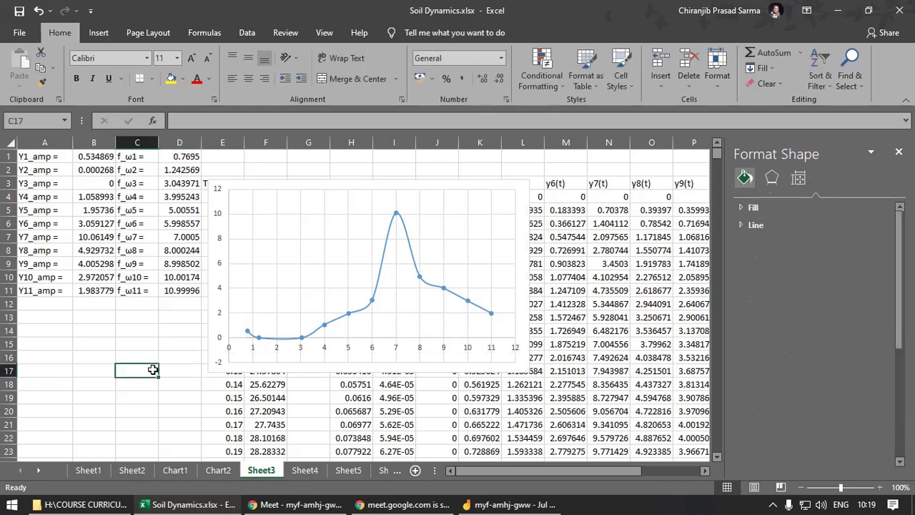
click(899, 152)
click(138, 315)
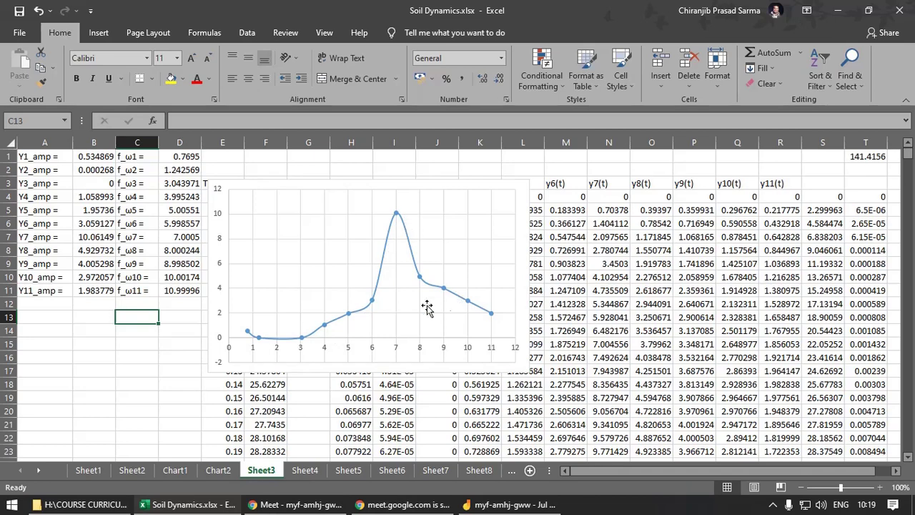
Relate the chart's vertical and horizontal axes to the amplitudes in B1:B11 and frequencies in D1:D11.
click(229, 239)
click(374, 350)
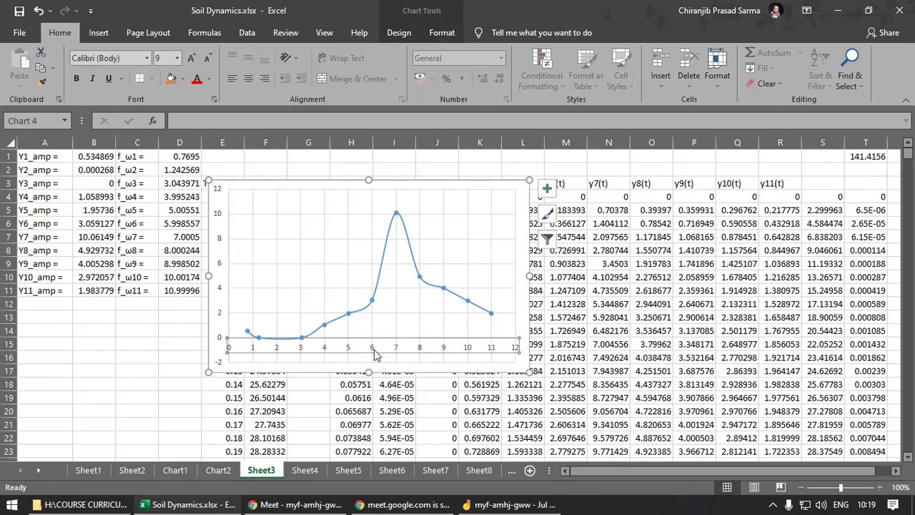
drag(94, 156, 94, 290)
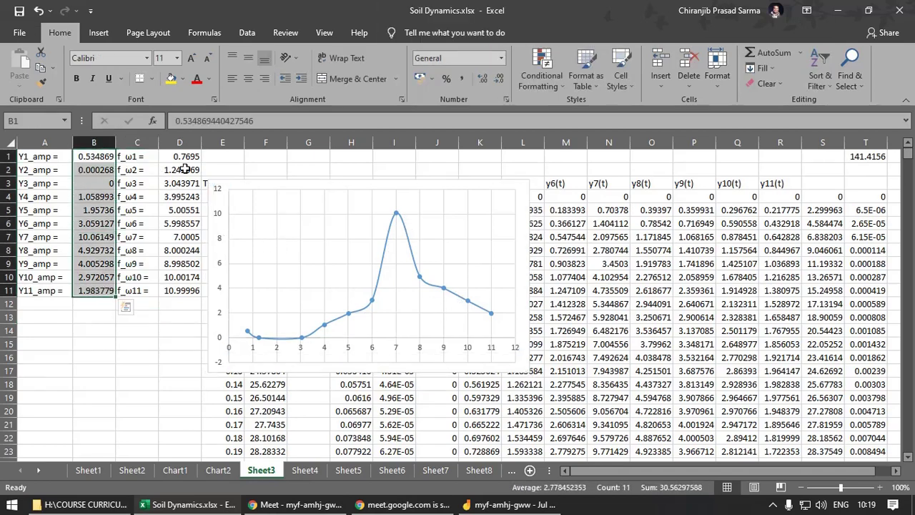
drag(180, 156, 177, 290)
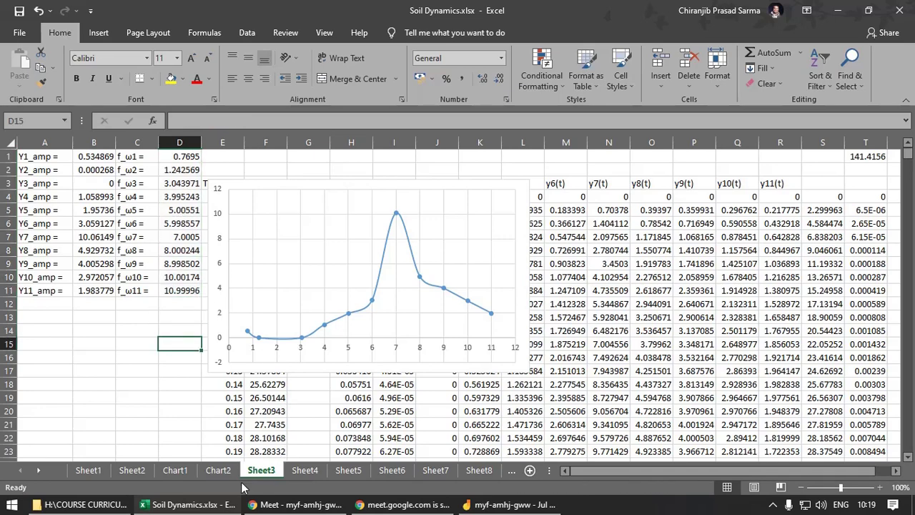
View the displacement fit on Chart2, then review the solved amplitude and frequency columns back on Sheet3.
click(218, 470)
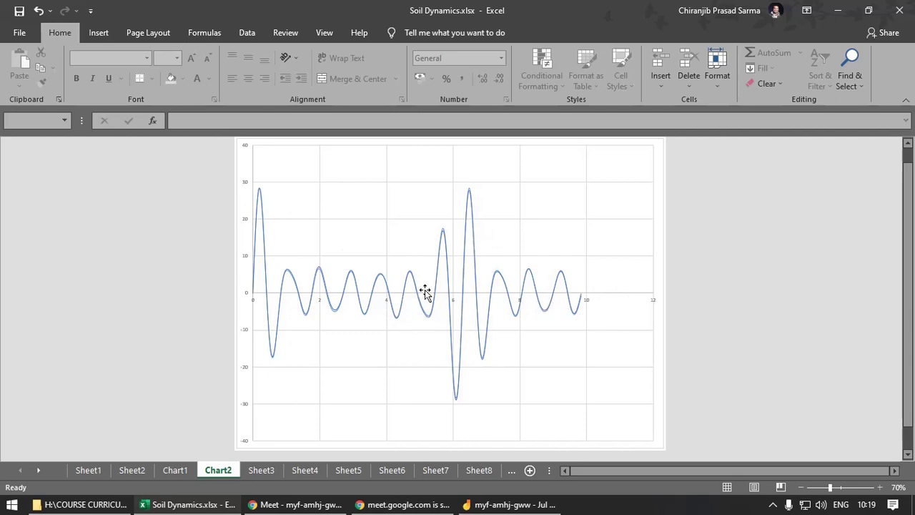
click(255, 471)
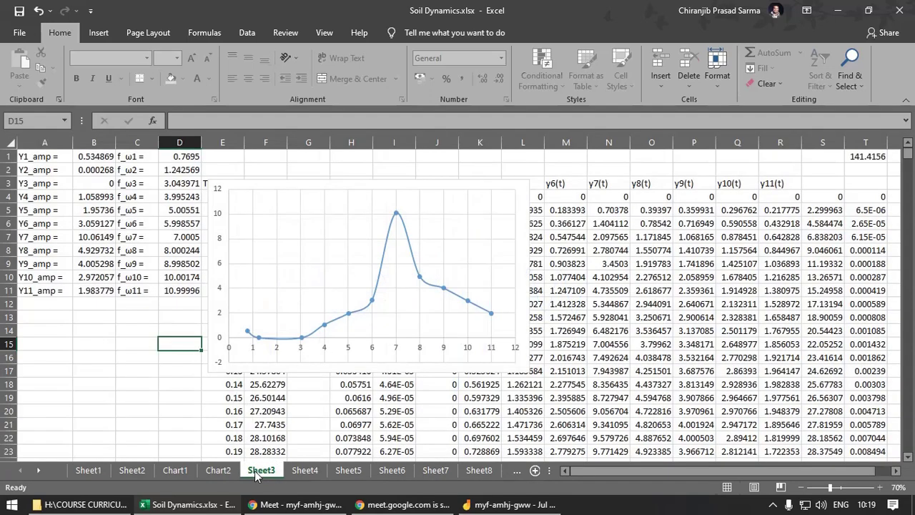
drag(97, 157, 91, 289)
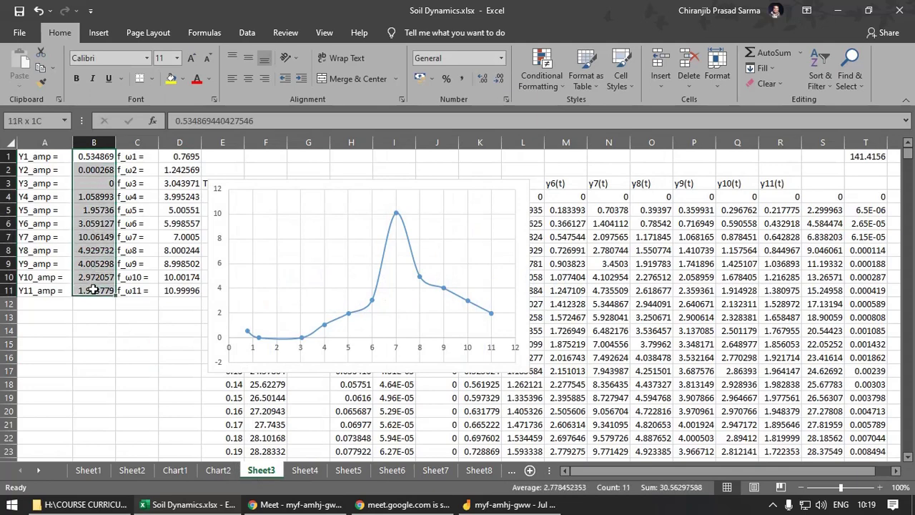
drag(172, 151, 188, 292)
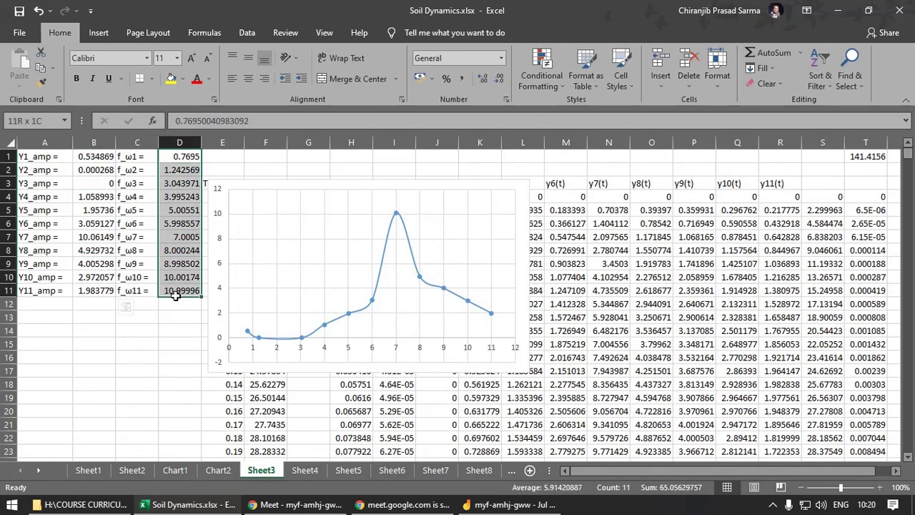
click(138, 339)
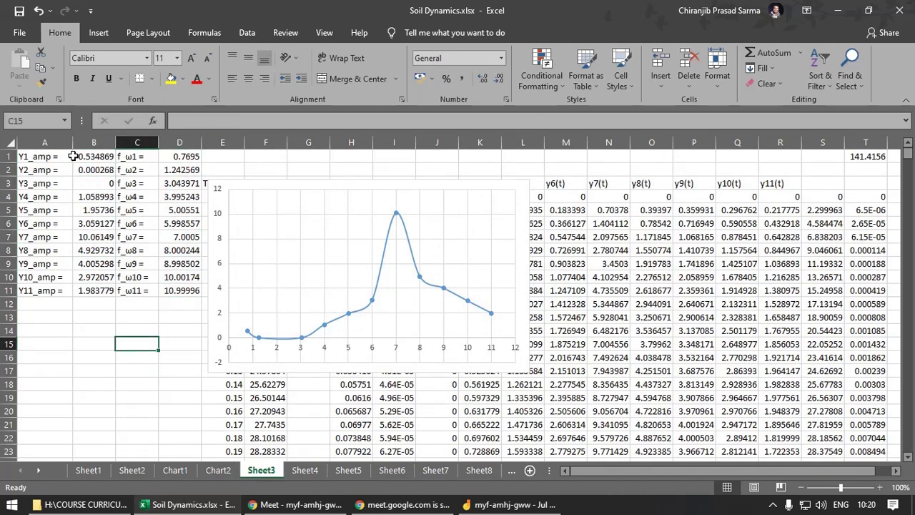
drag(91, 155, 94, 289)
drag(178, 150, 181, 290)
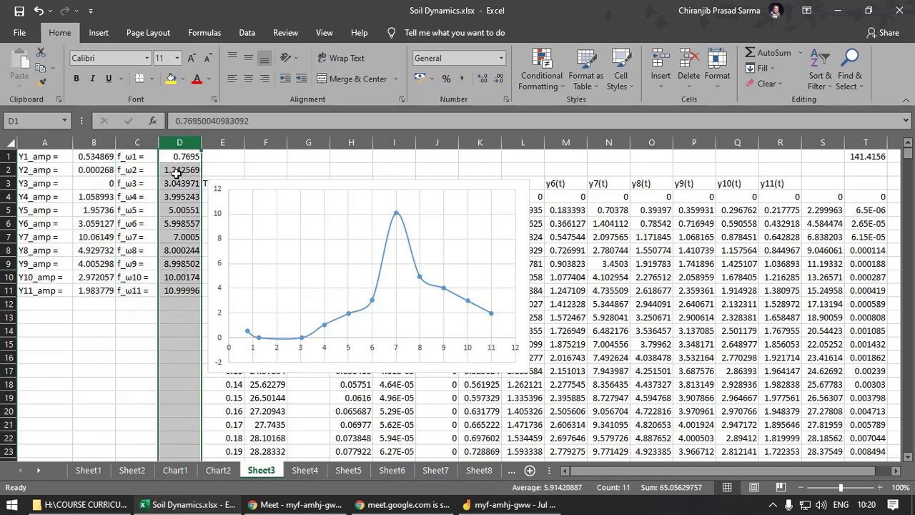
click(177, 157)
click(133, 345)
Compare the amplitude and frequency pairs of the first three components in rows 1 to 3.
click(98, 158)
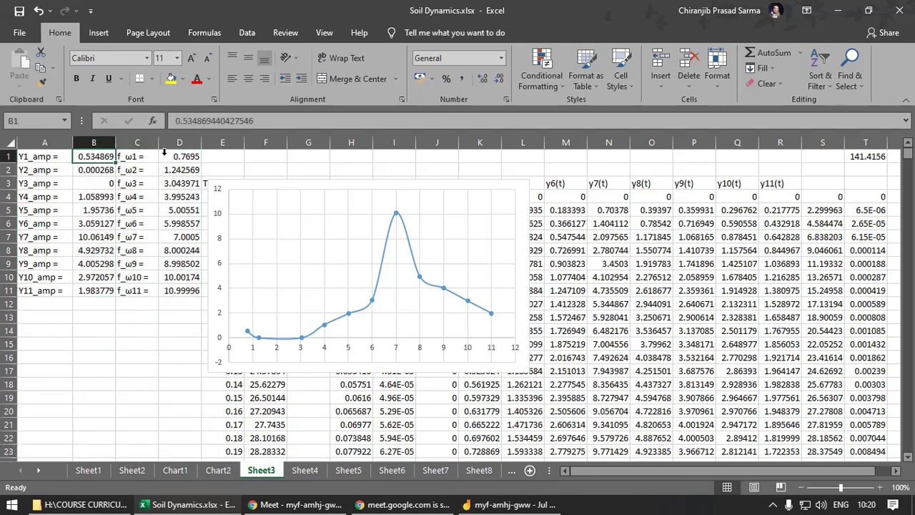
click(180, 157)
click(101, 170)
click(185, 170)
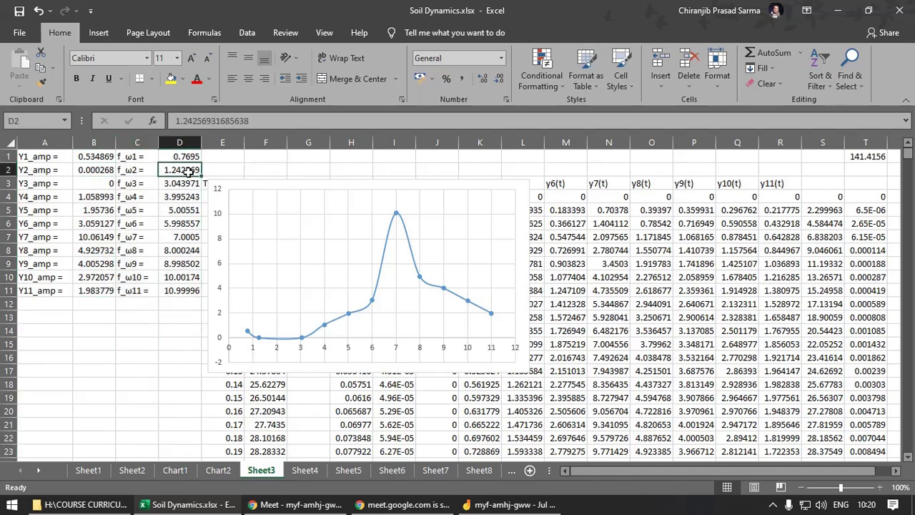
click(94, 183)
click(182, 183)
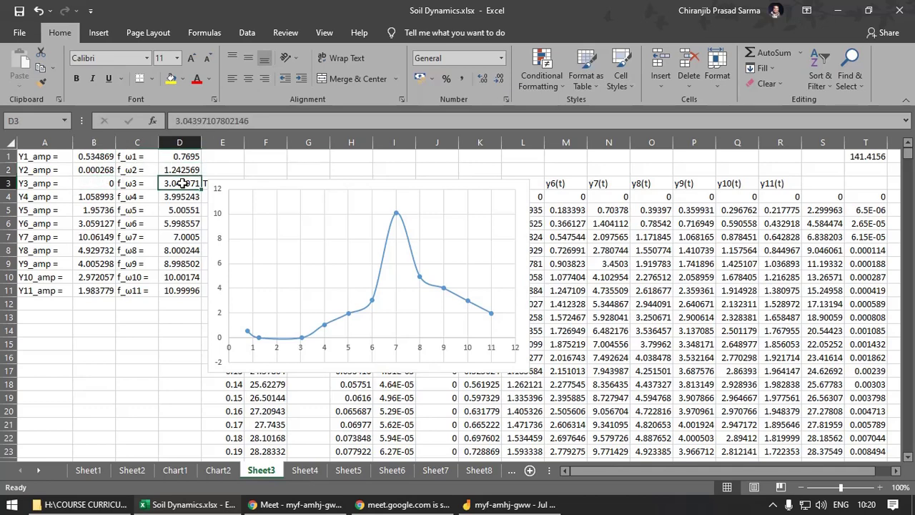
click(99, 183)
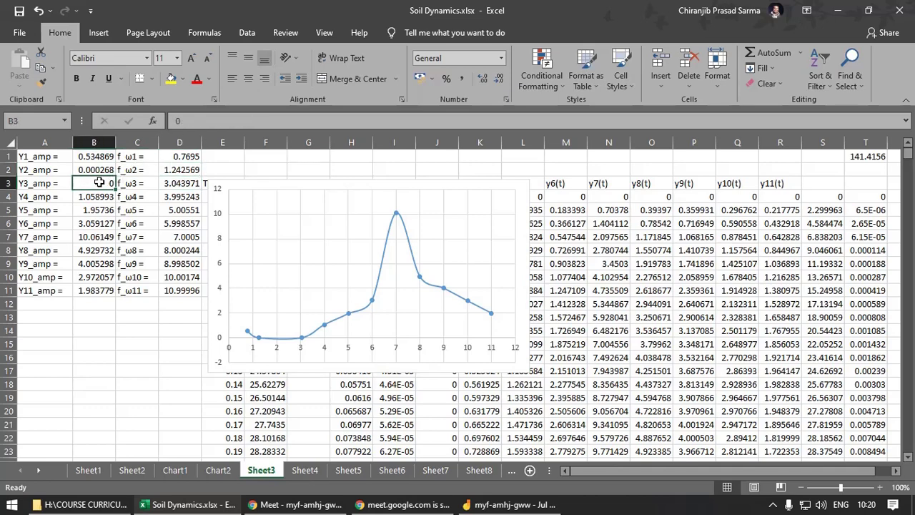
key(ctrl+Down)
click(113, 315)
click(130, 349)
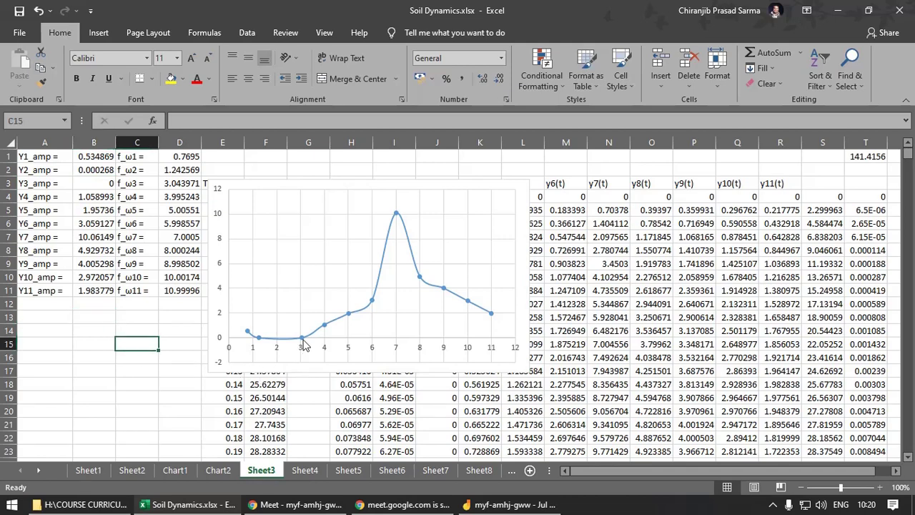
Examine the chart's second and third points and check them against the full amplitude and frequency columns.
mouse_move(304, 345)
mouse_move(259, 345)
drag(98, 152, 96, 291)
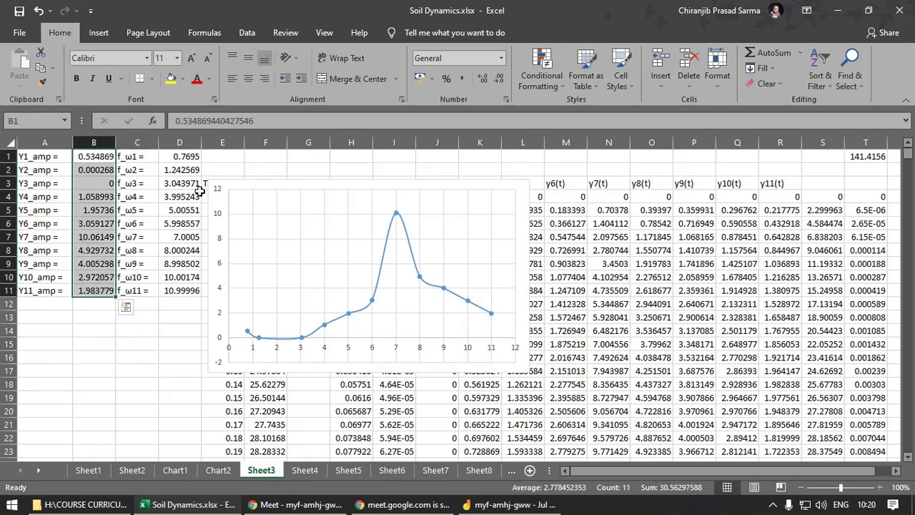
drag(180, 156, 179, 291)
click(180, 291)
click(172, 315)
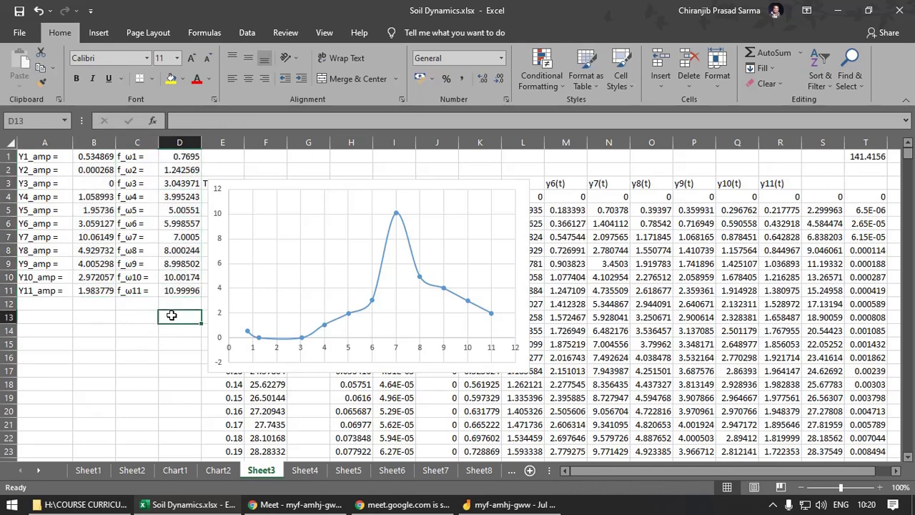
drag(189, 152, 184, 290)
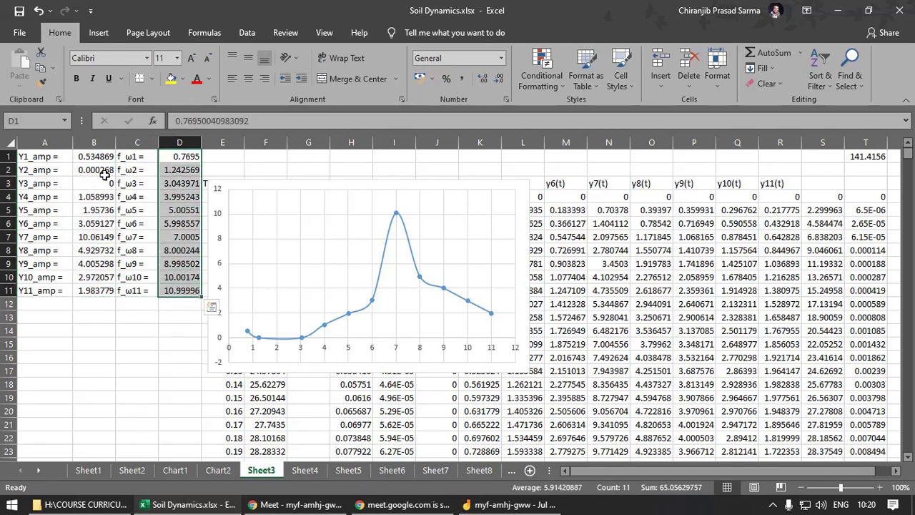
drag(101, 159, 97, 290)
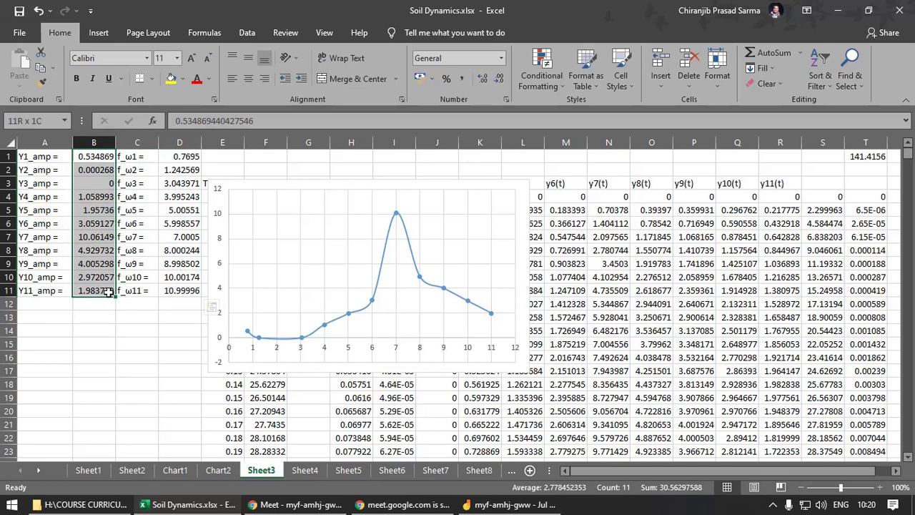
click(180, 303)
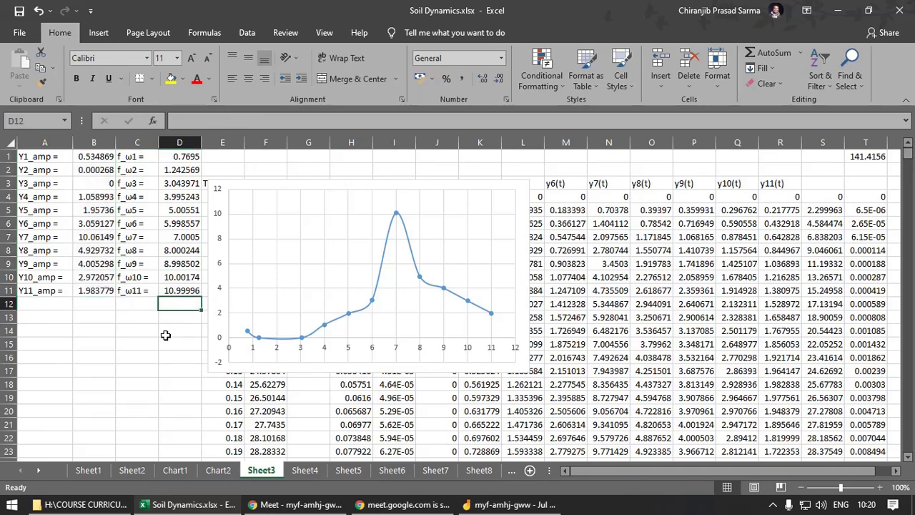